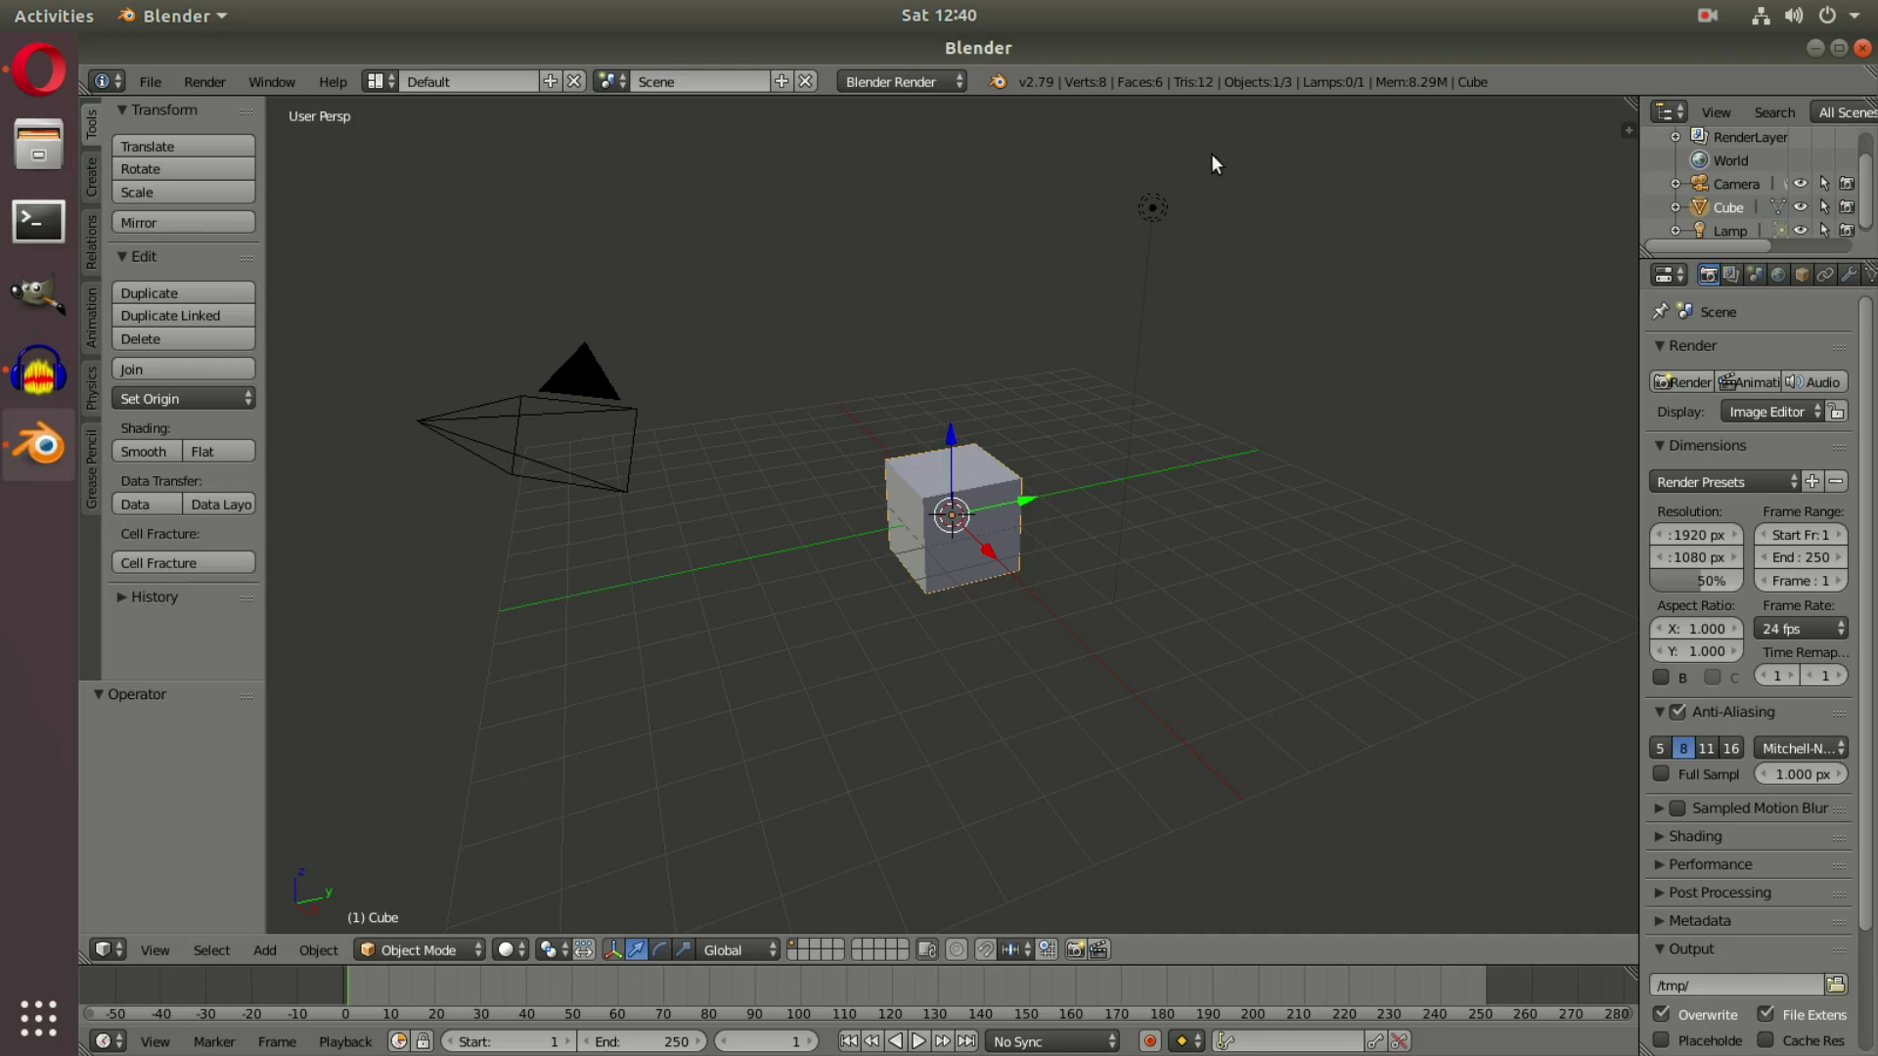
Delete the default cube, camera and lamp from the scene
key("x")
left_click(1145, 208)
right_click(594, 373)
key("x")
left_click(577, 362)
right_click(1138, 210)
key("x")
left_click(1144, 210)
Add a new camera at the scene origin, aligned with the front view
key("KP_1")
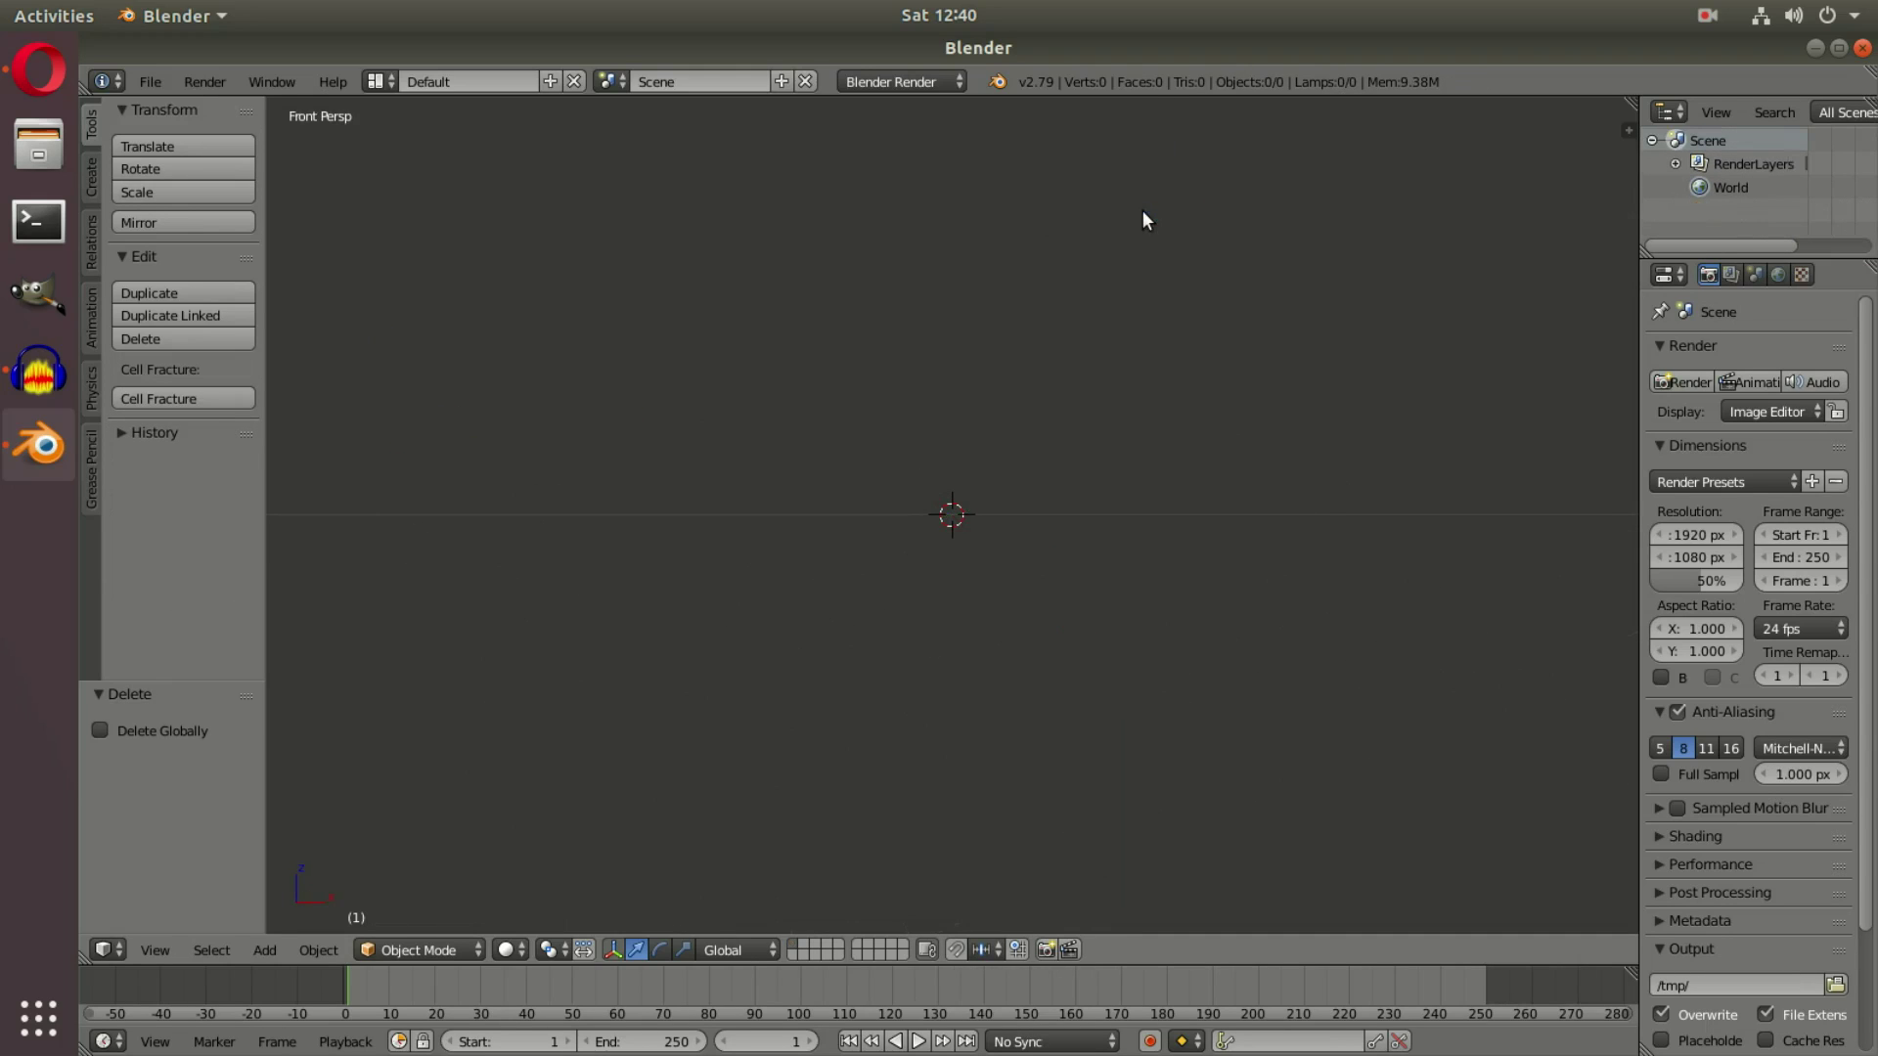
left_click(88, 171)
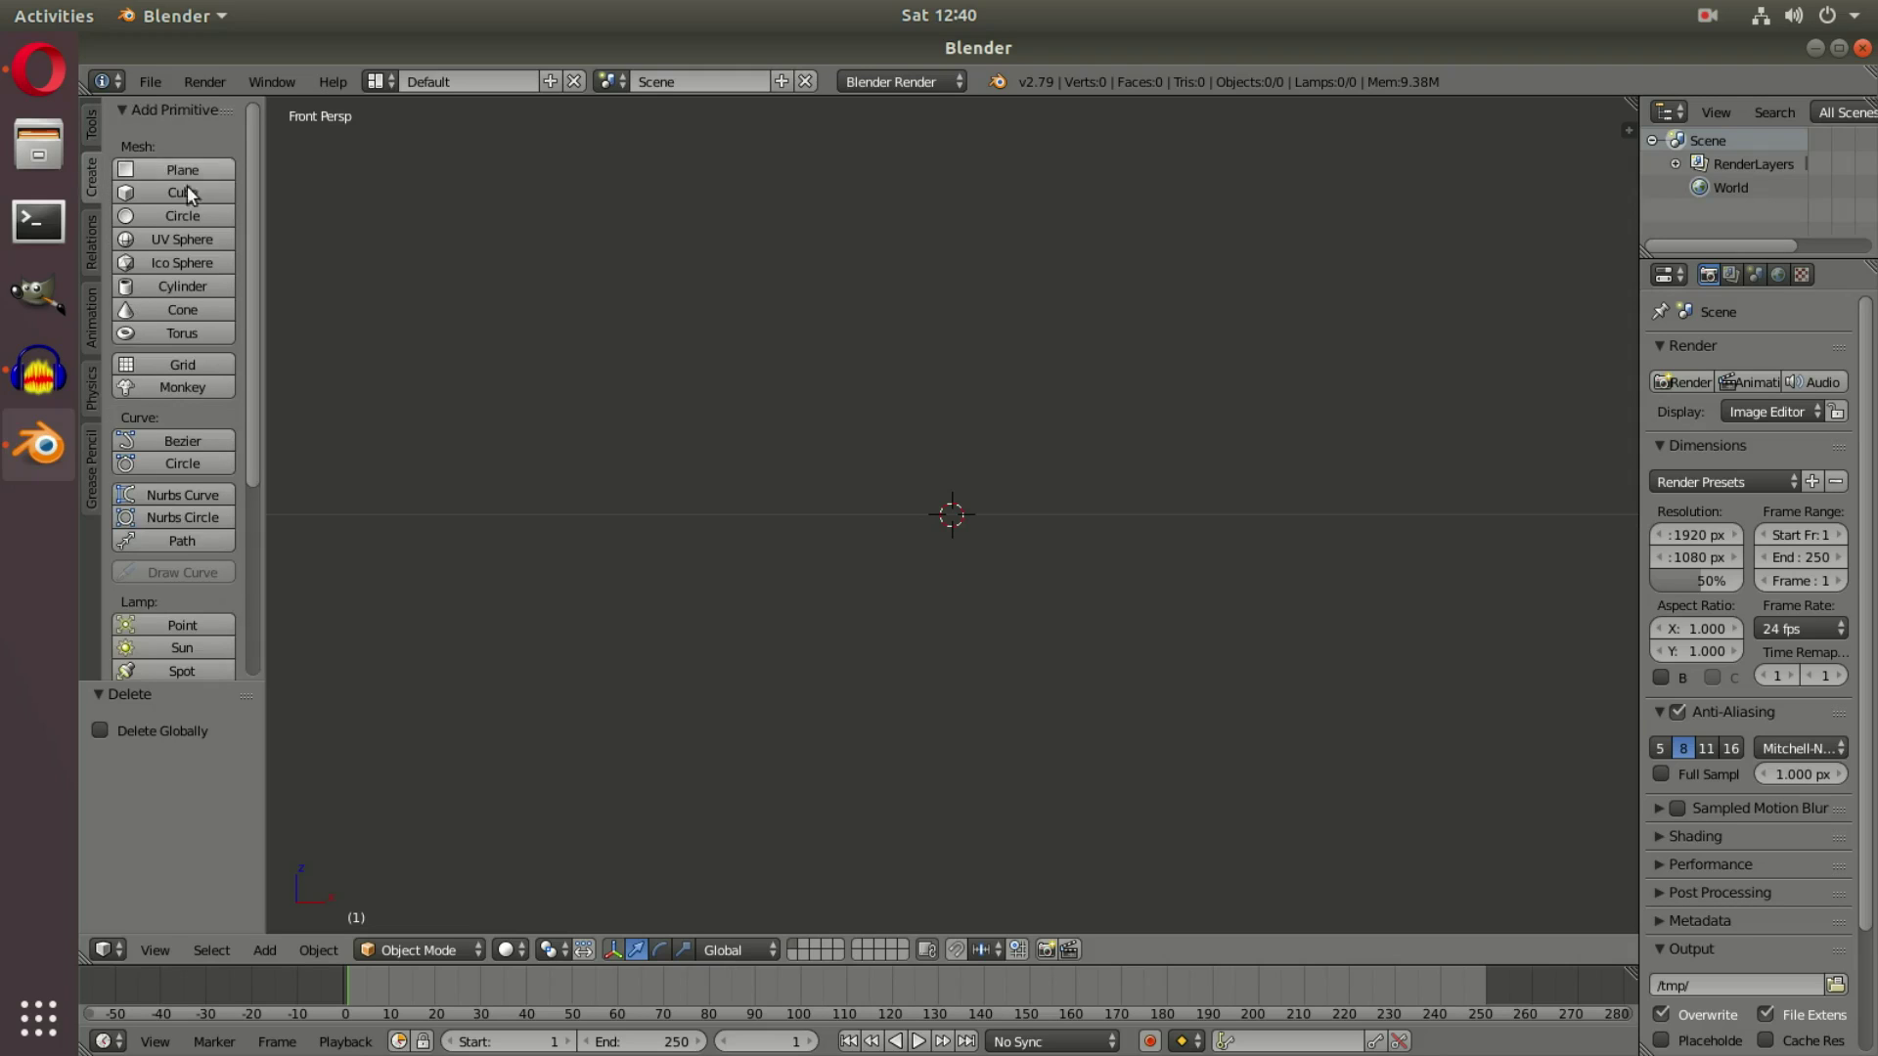
key("shift+a")
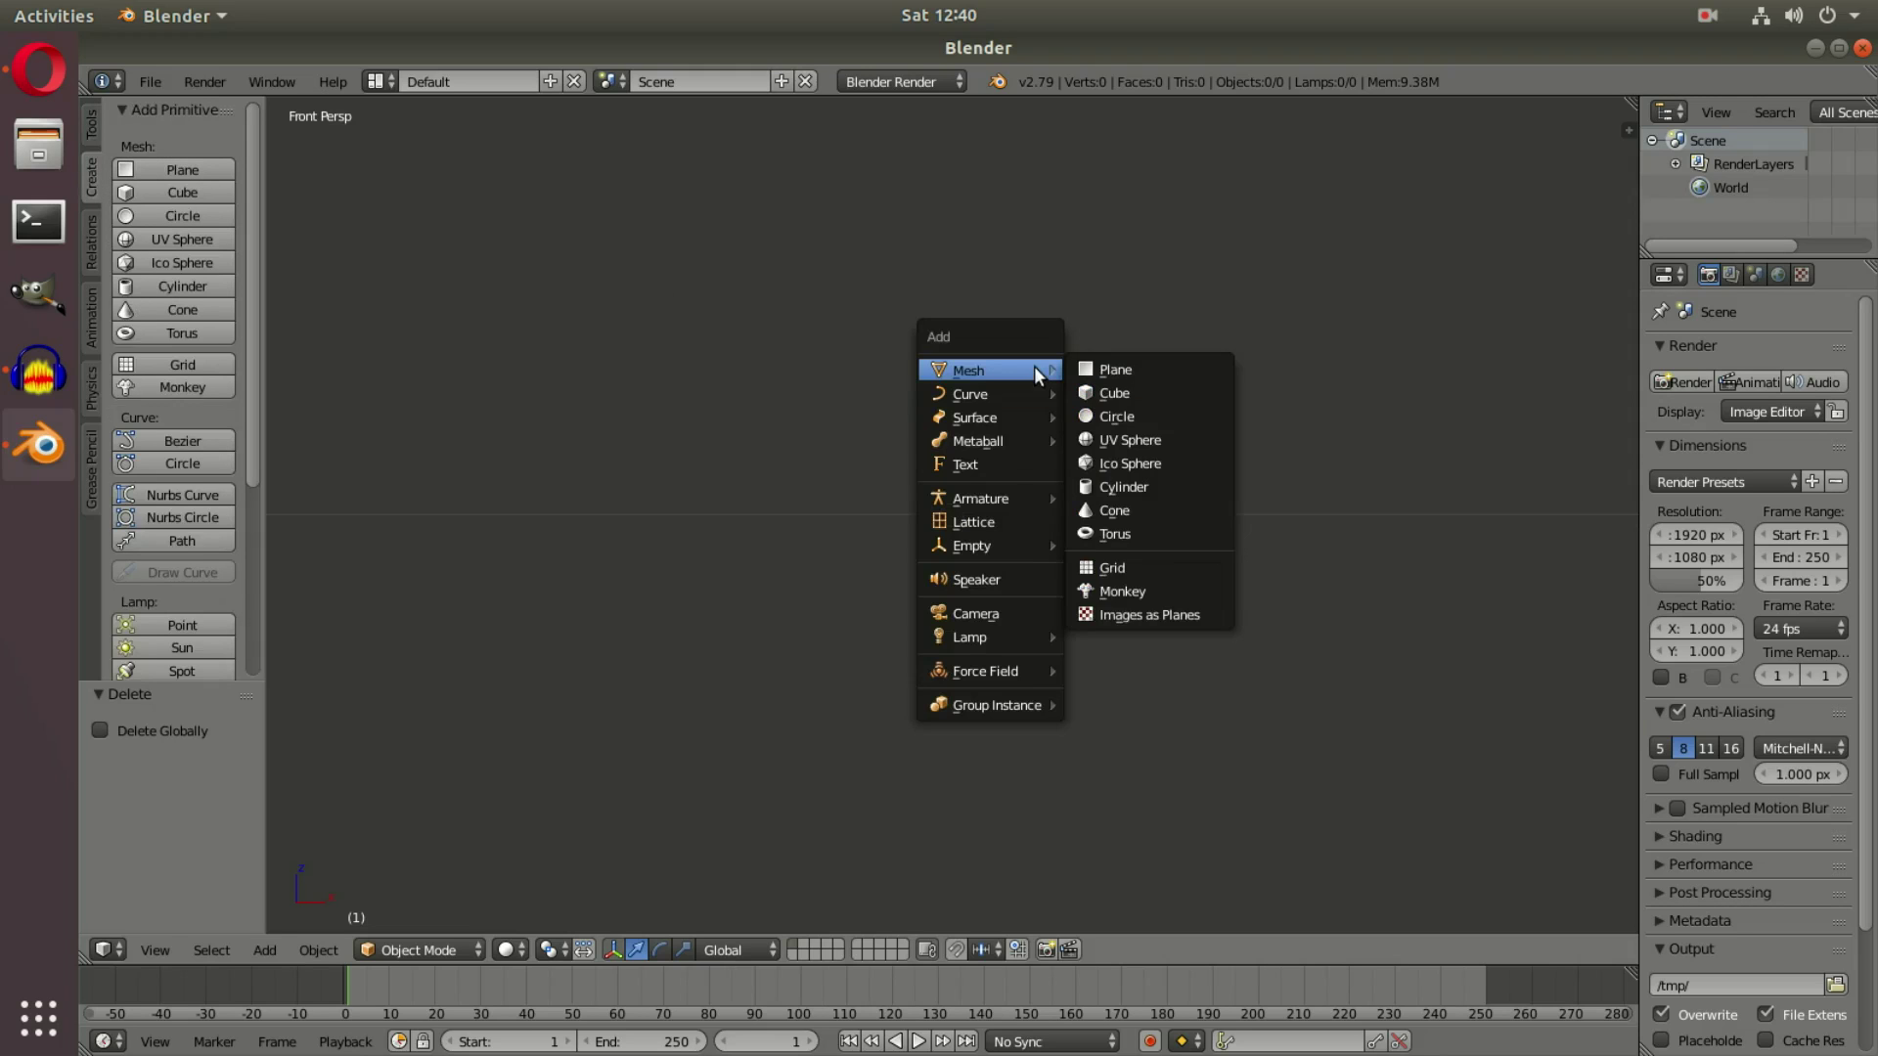
left_click(1033, 617)
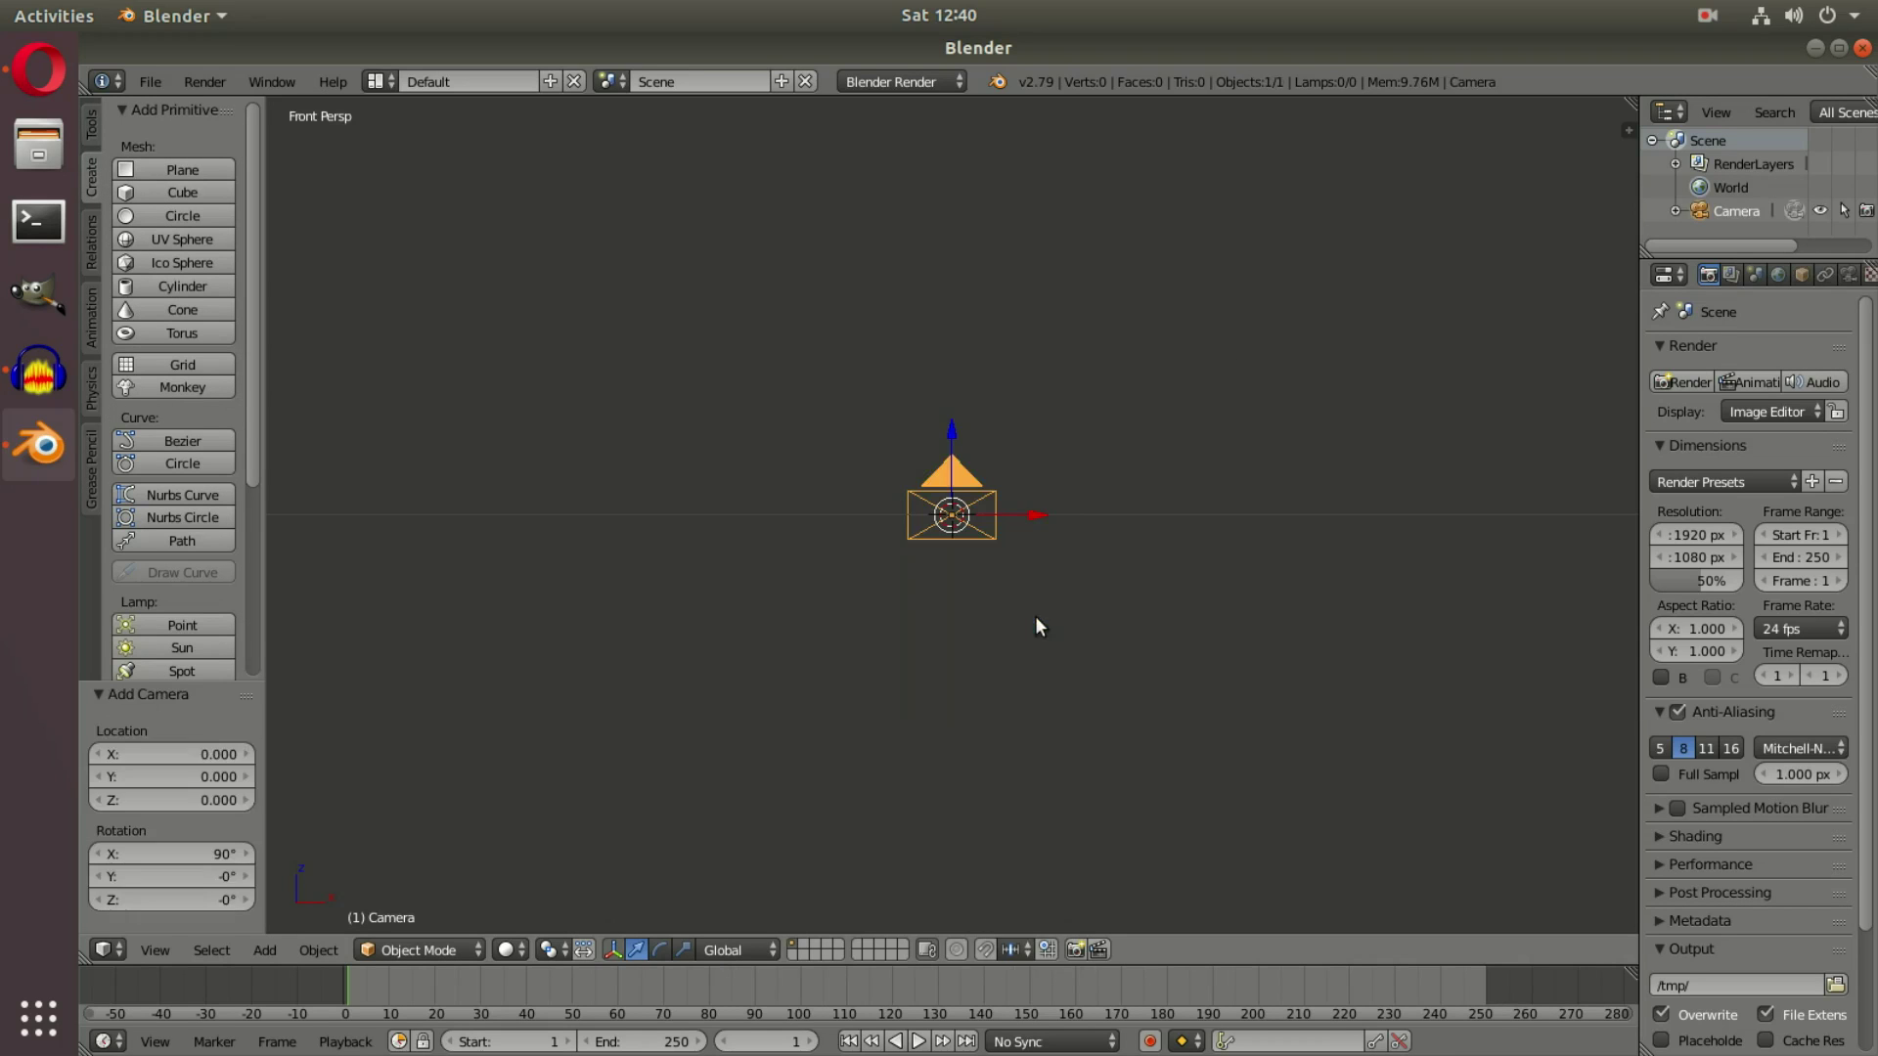
Move the camera about 11 units back along negative Y and look through it
middle_click_drag(850, 551, 910, 436)
key("g")
key("y")
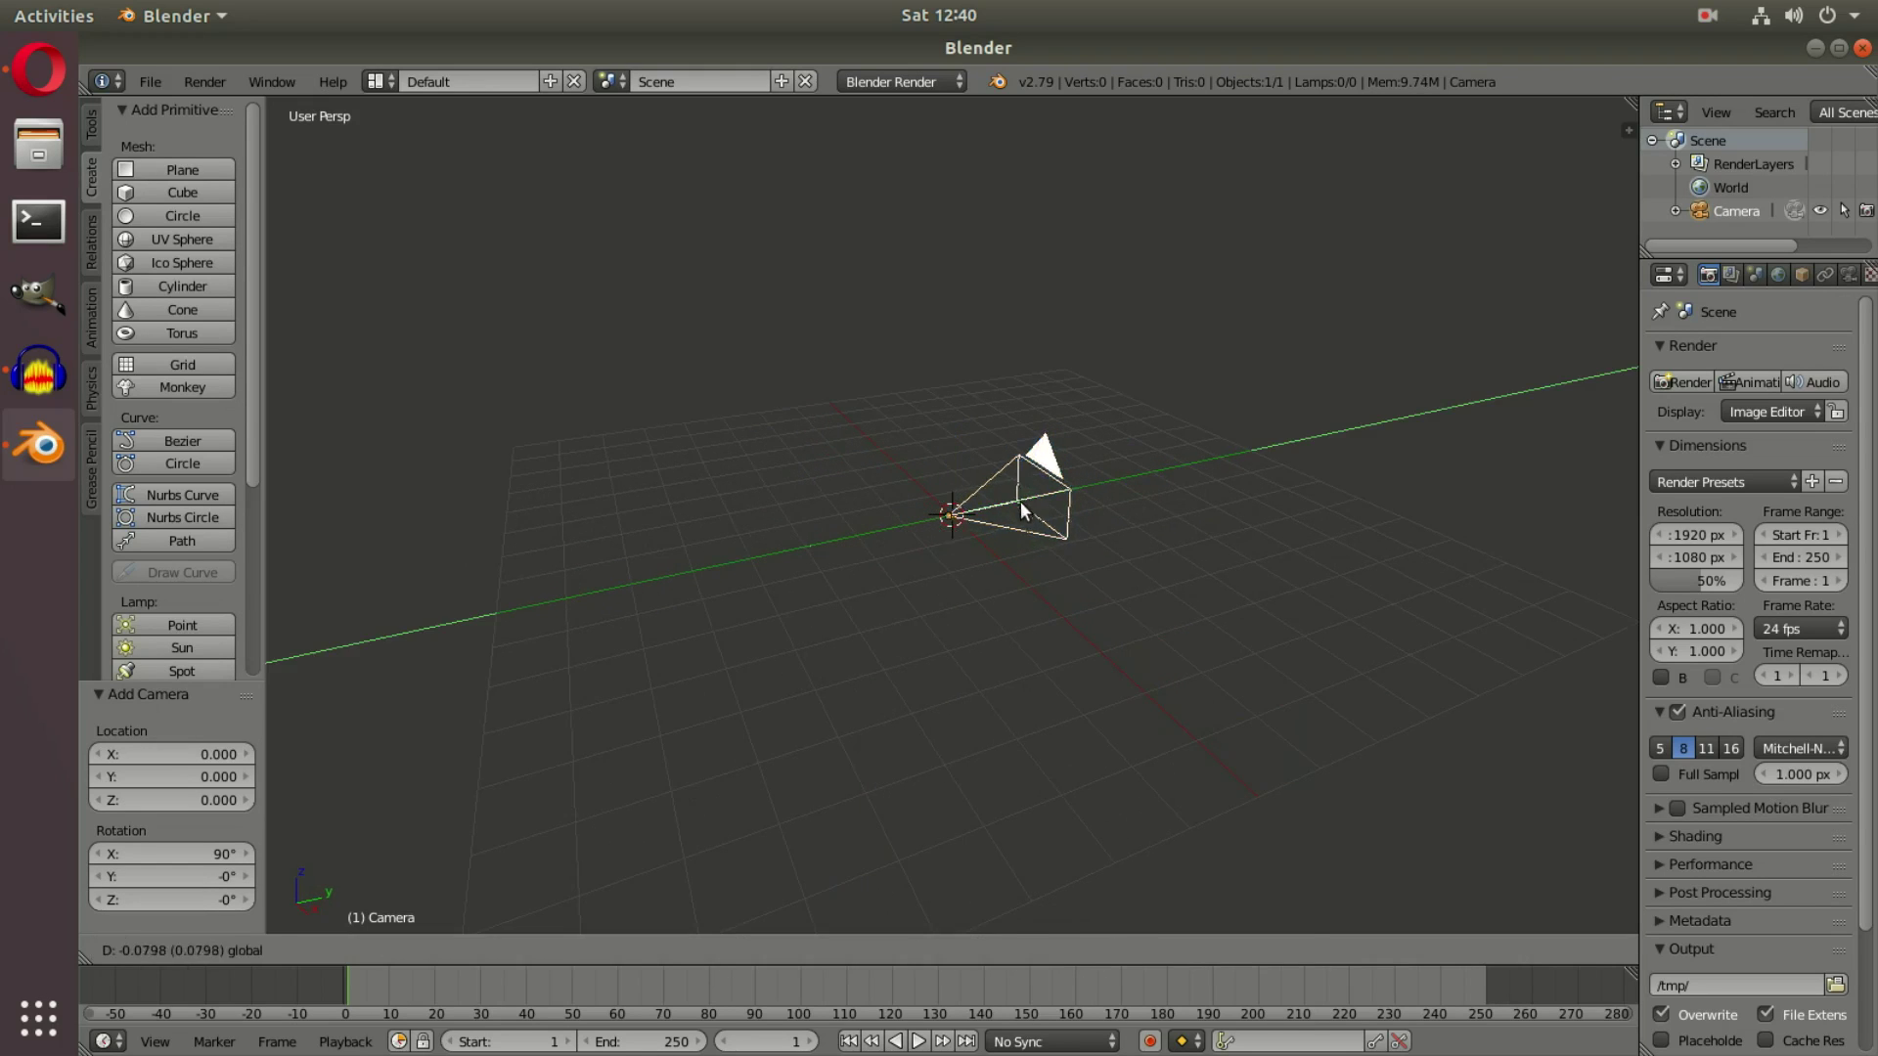
left_click(329, 642)
scroll(680, 597, "down", 5)
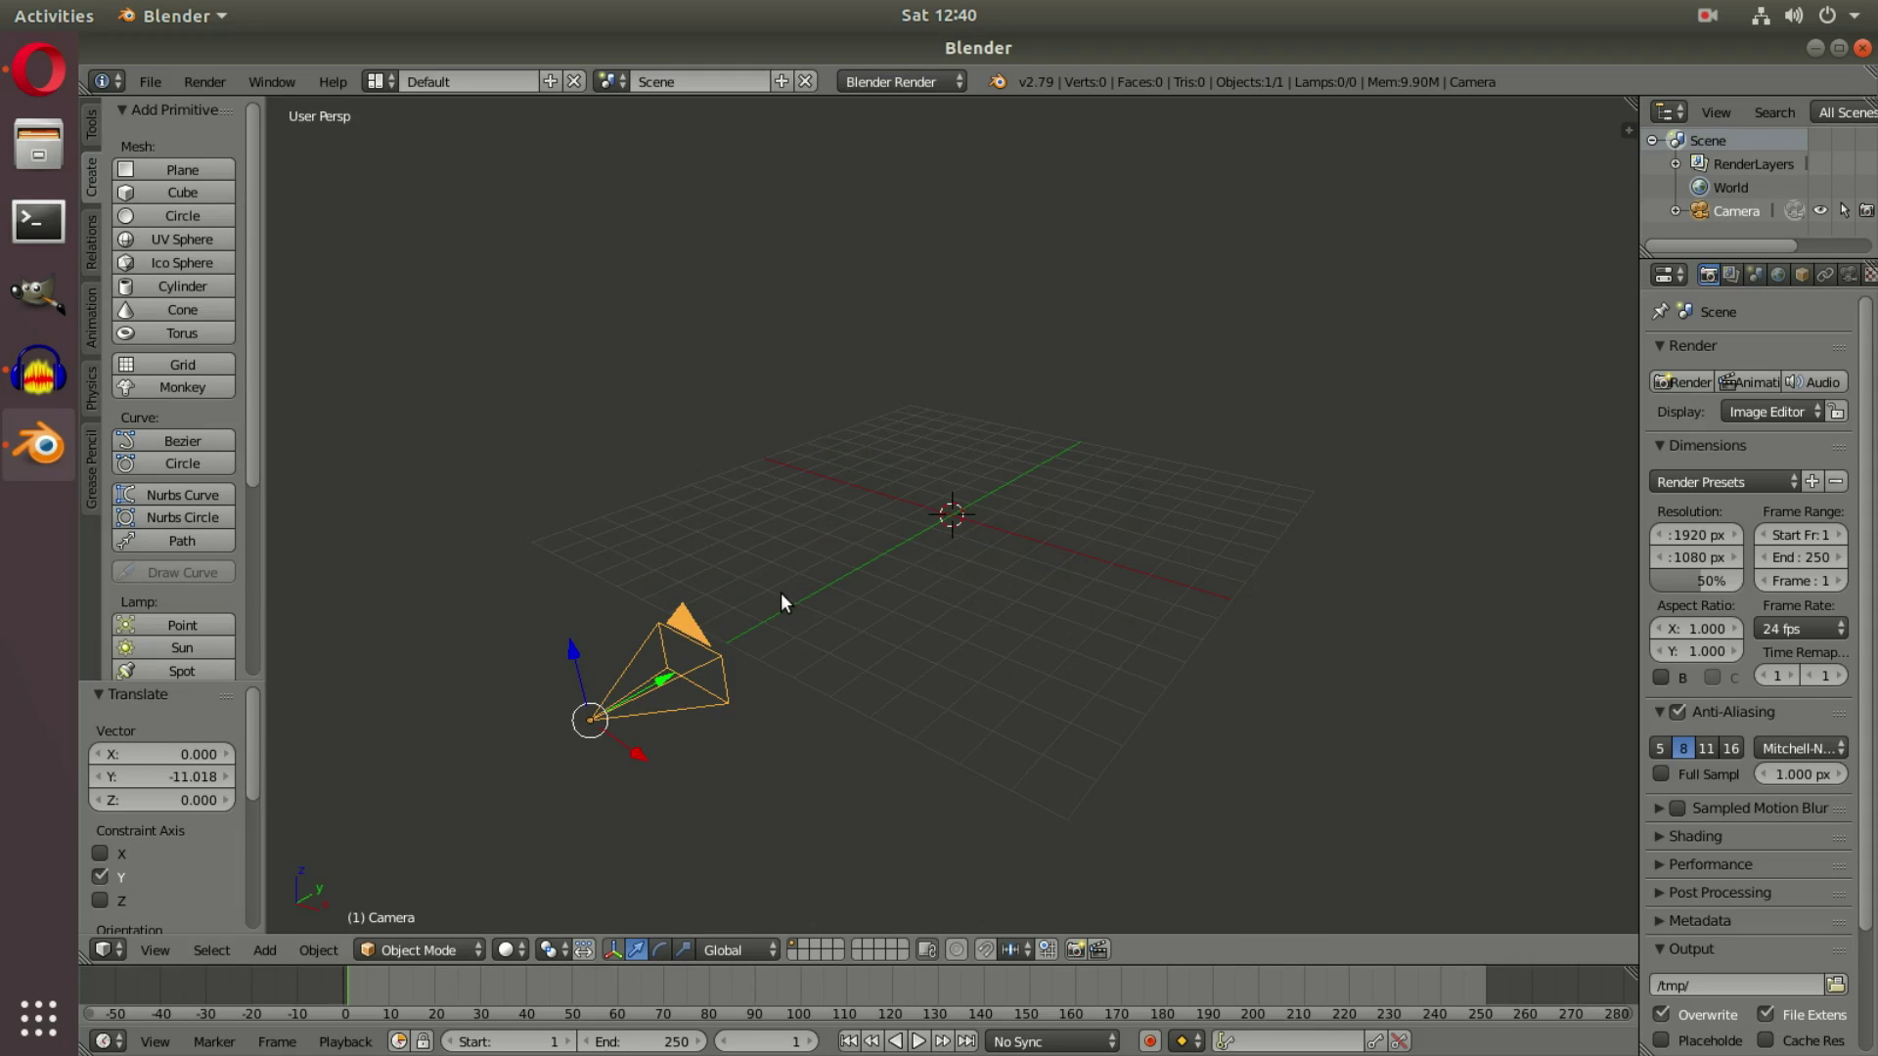
key("KP_0")
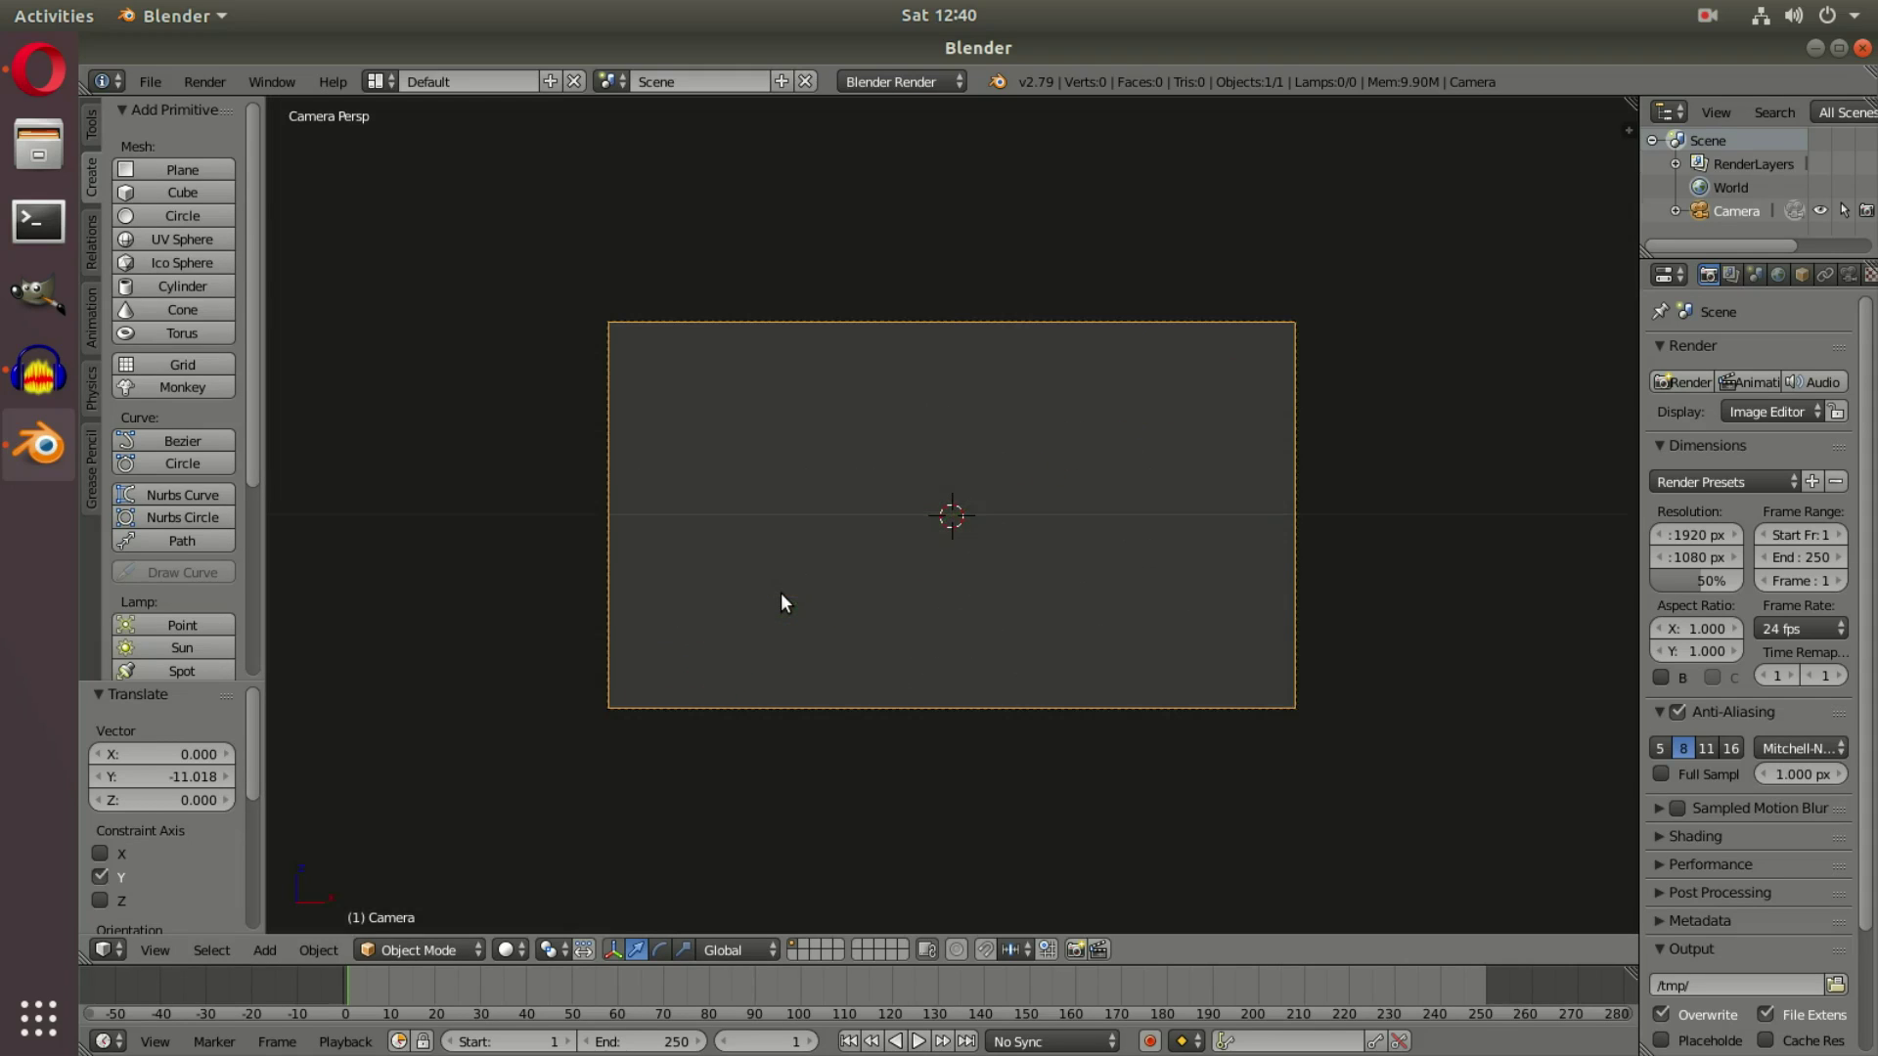
scroll(994, 576, "up", 2)
scroll(1080, 503, "down", 2, "ctrl")
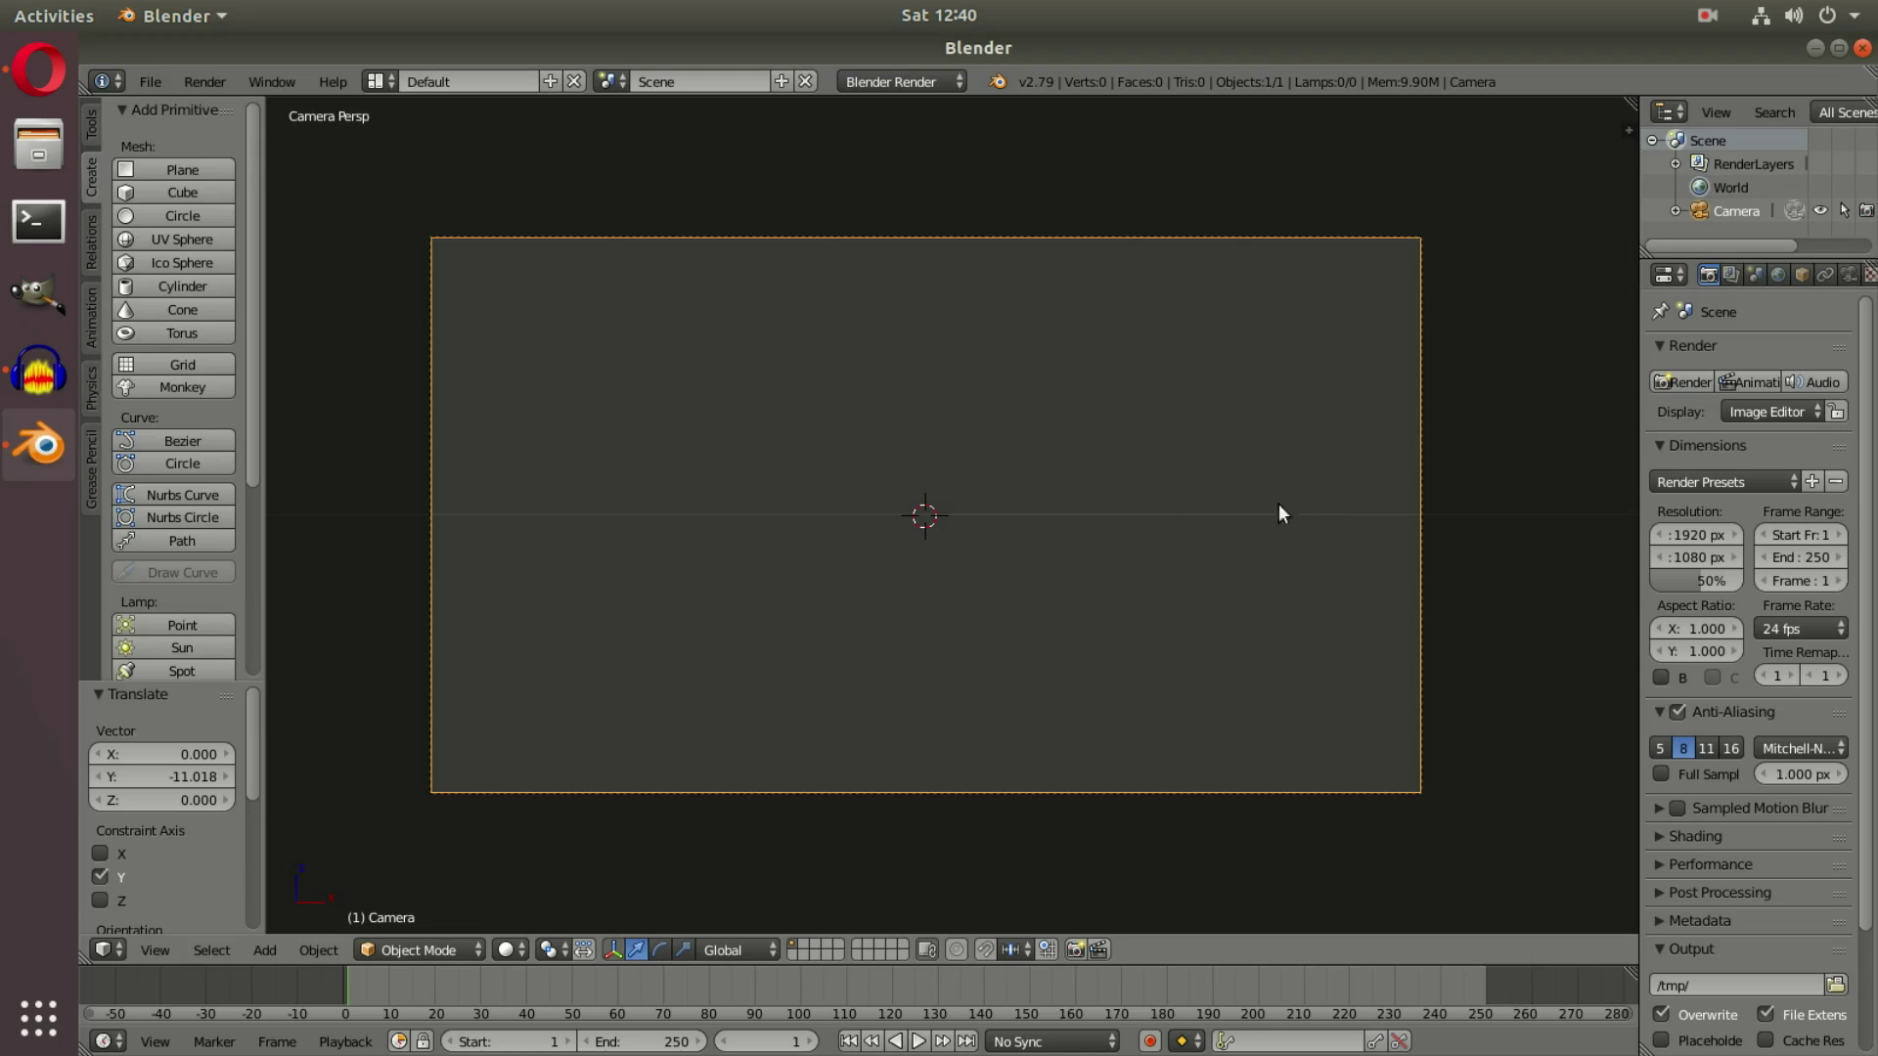
Try to apply Quick Smoke with only the camera selected
key("space")
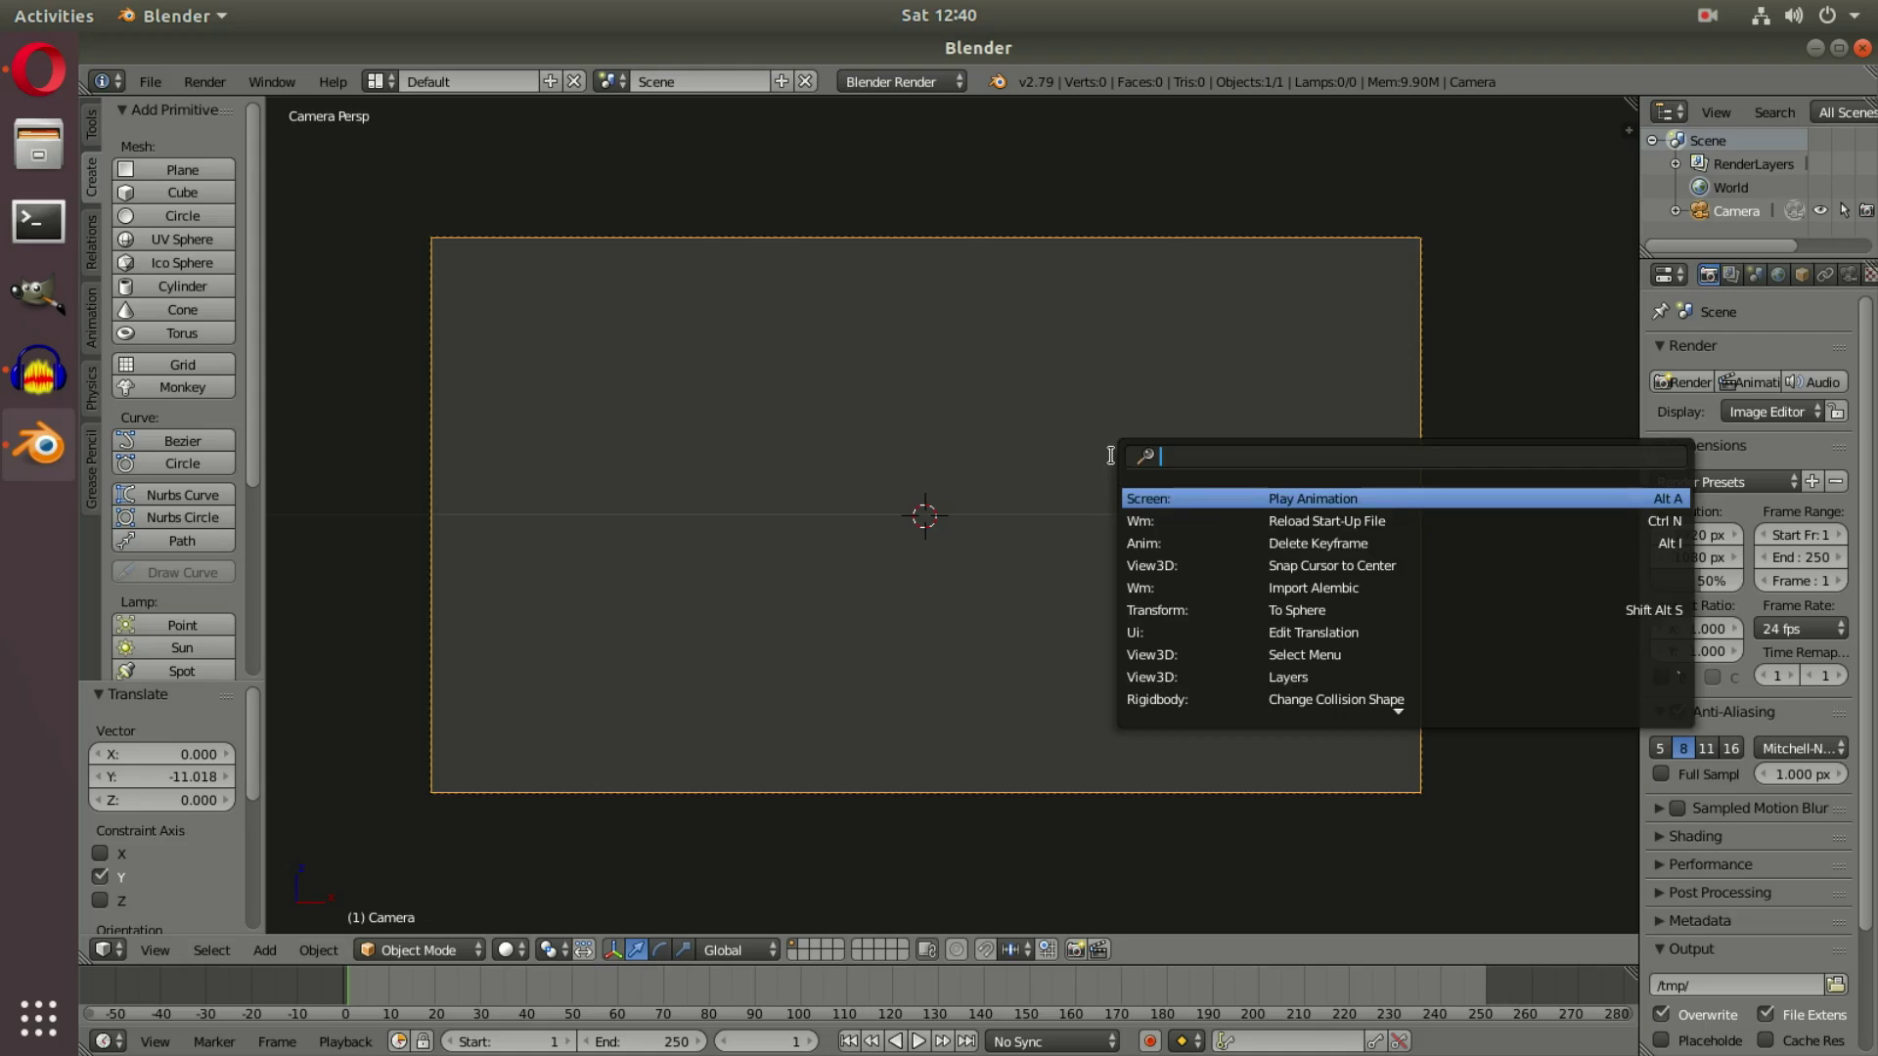
type("quick")
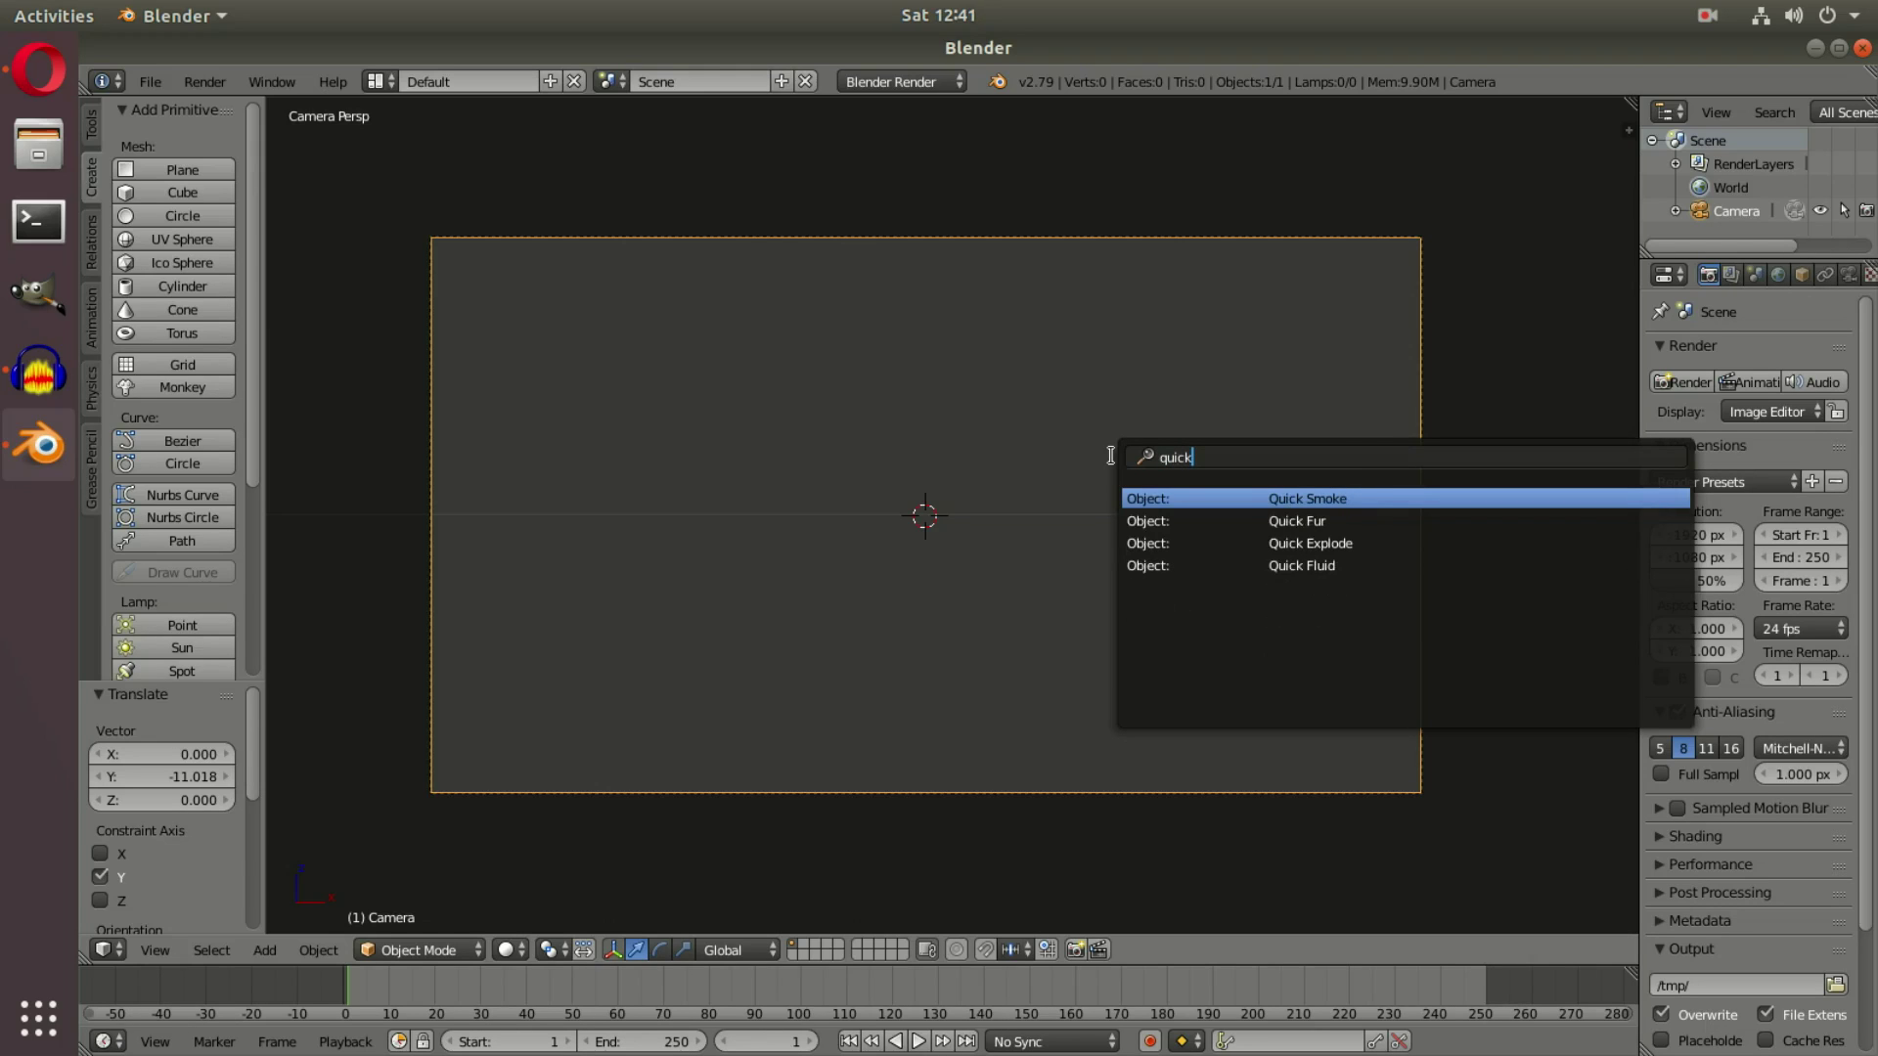
left_click(1396, 501)
Add an ico sphere with 2 subdivisions and size 1.000 at the scene origin
middle_click_drag(1419, 478, 759, 523)
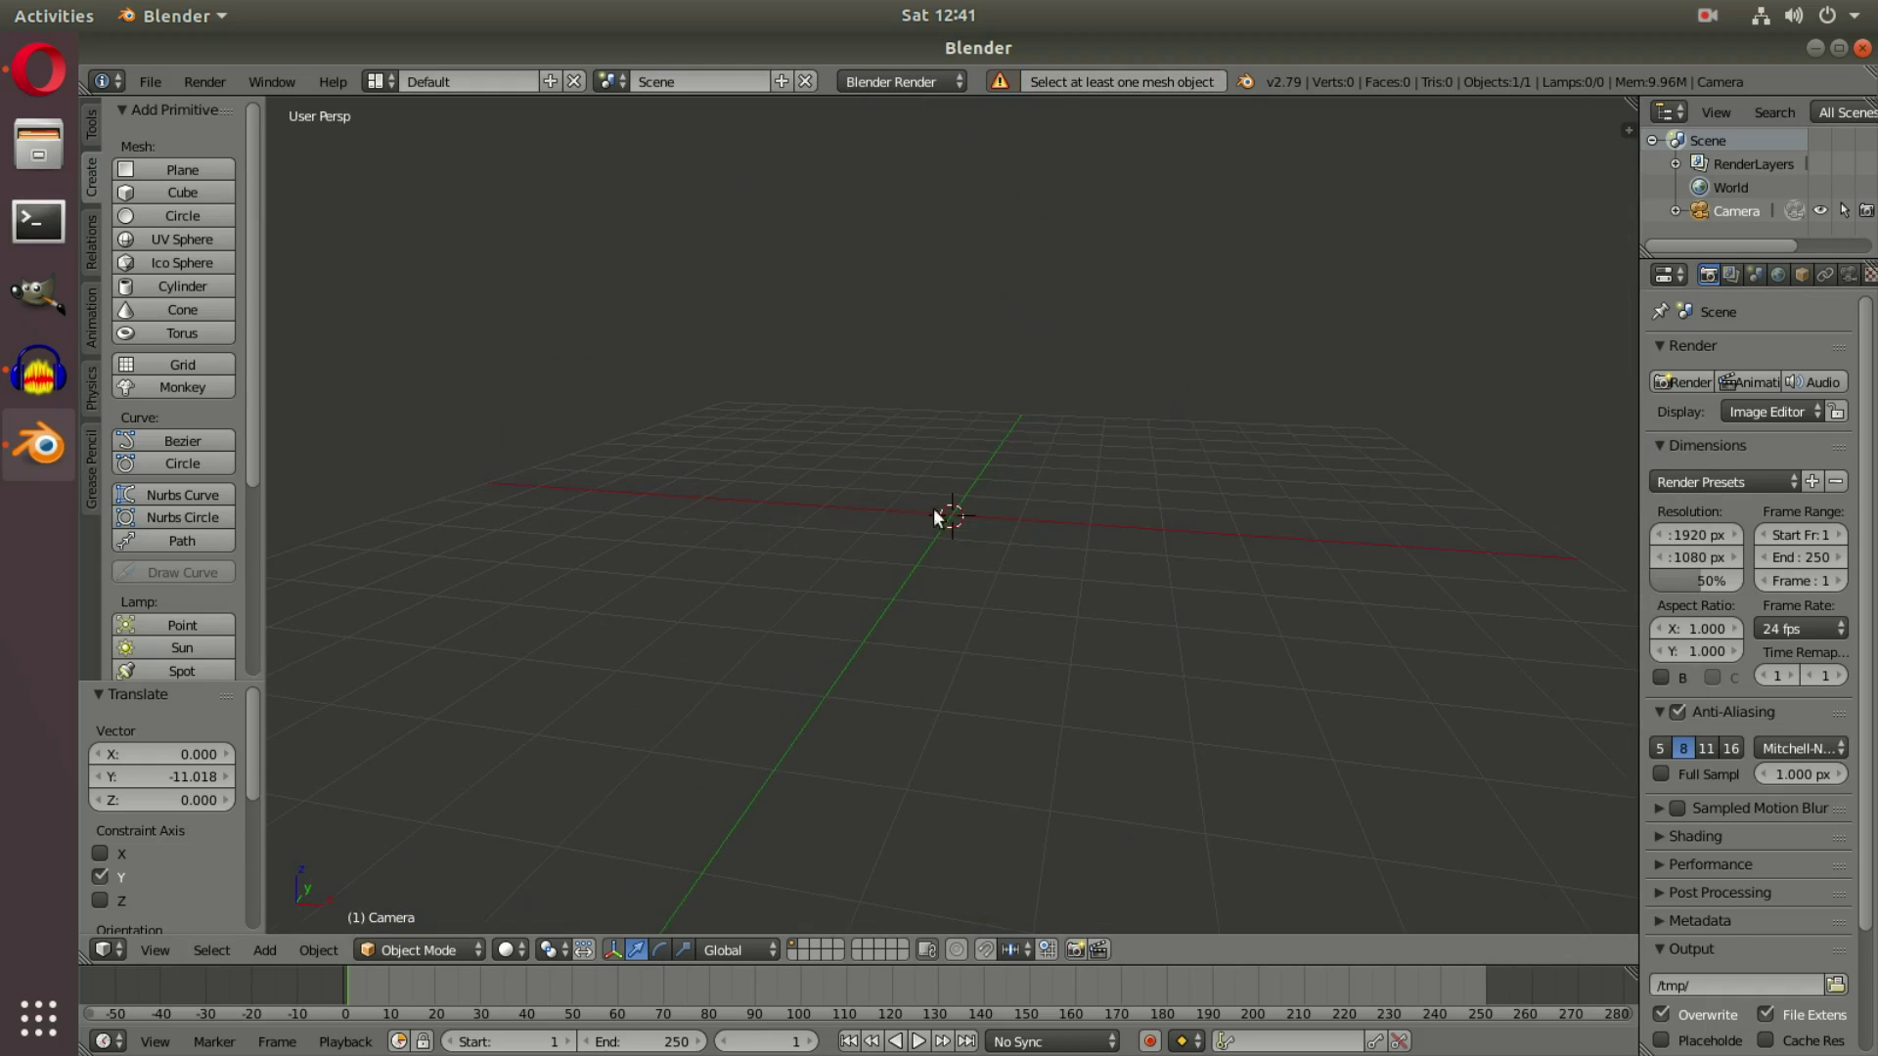
key("shift+a")
mouse_move(1326, 260)
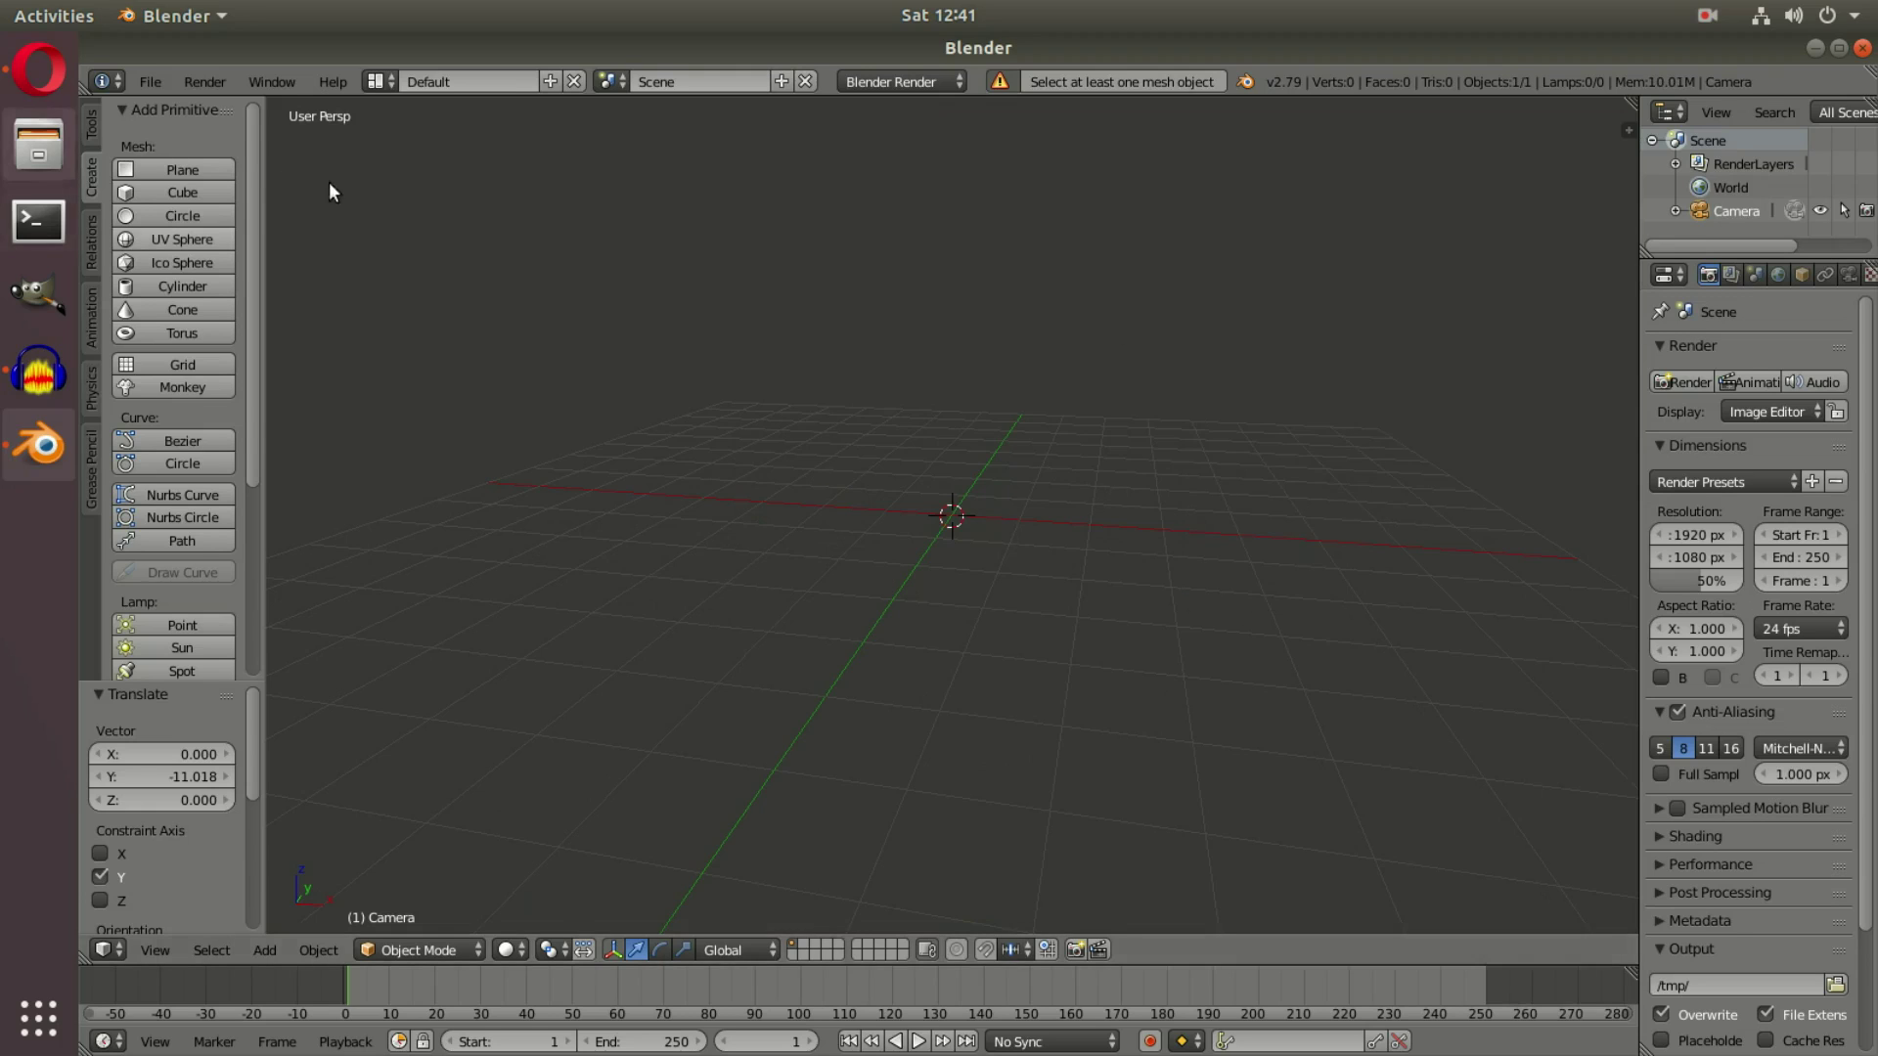
left_click(196, 263)
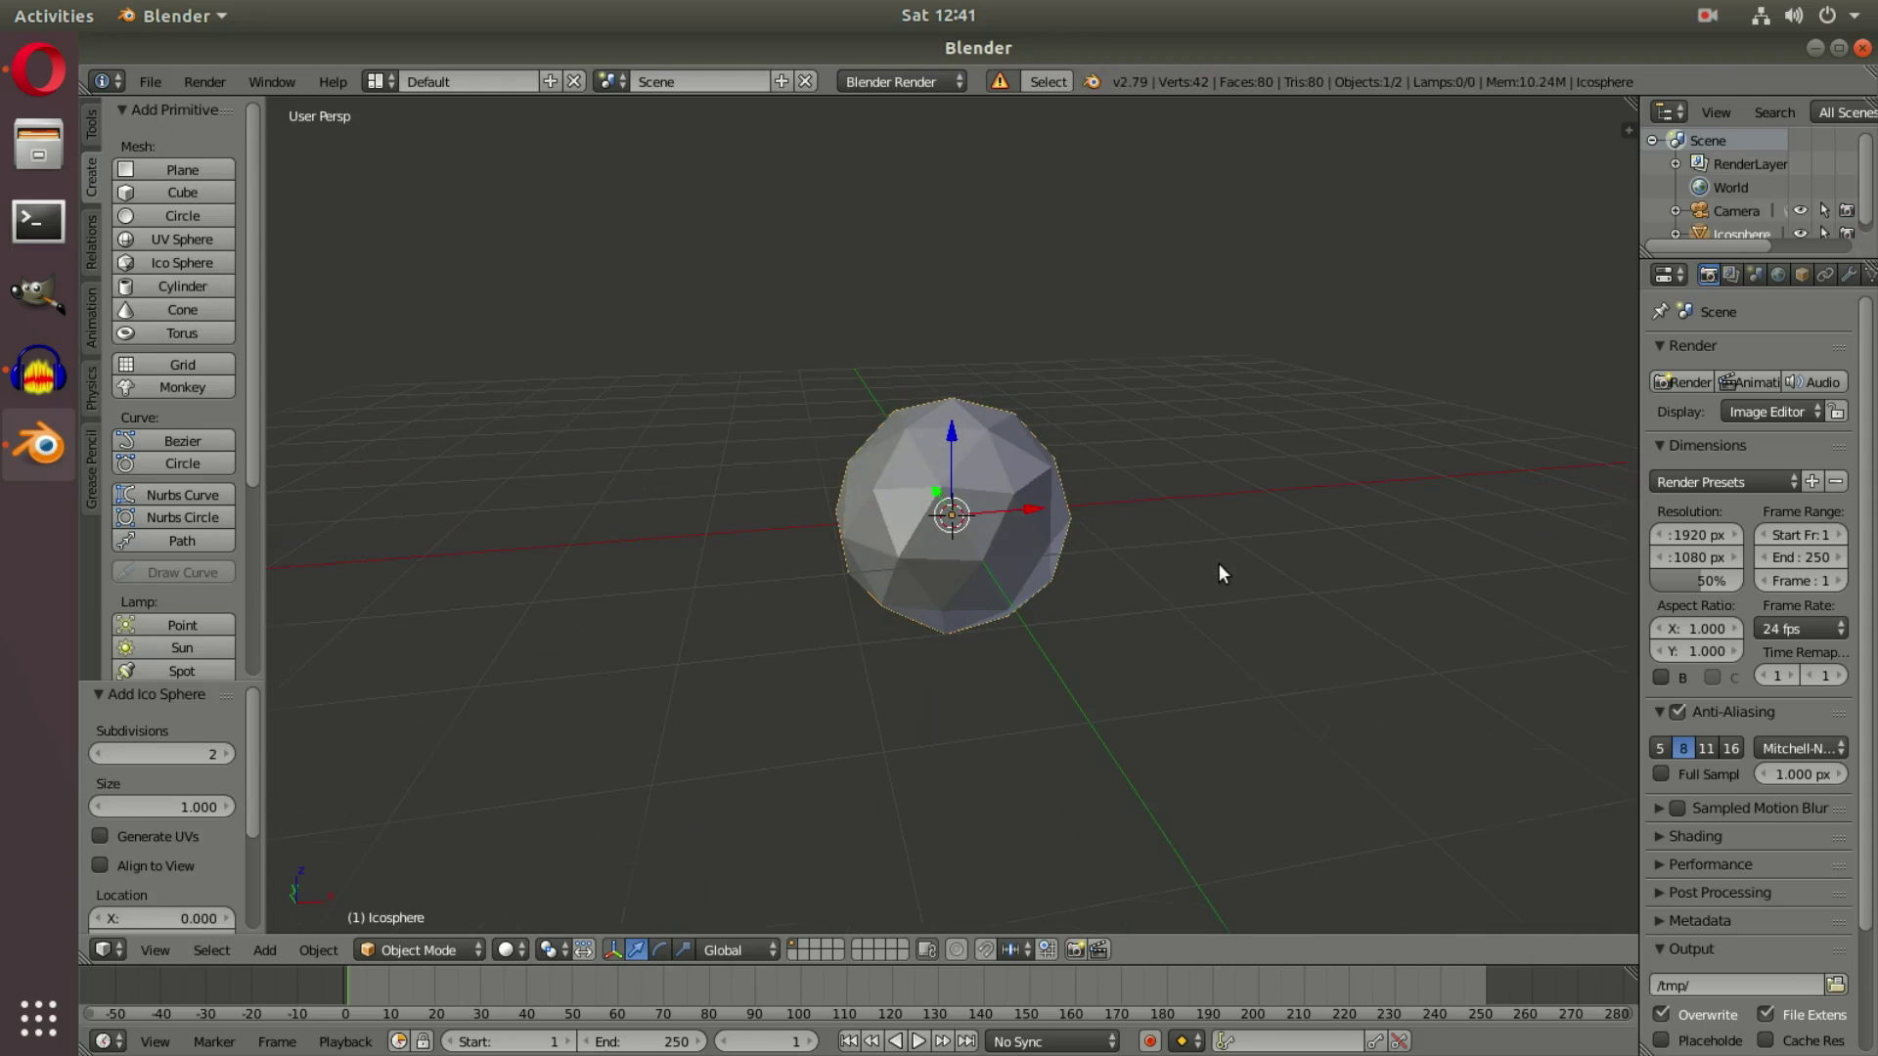
middle_click_drag(1126, 567, 1244, 588)
scroll(1327, 605, "up", 2)
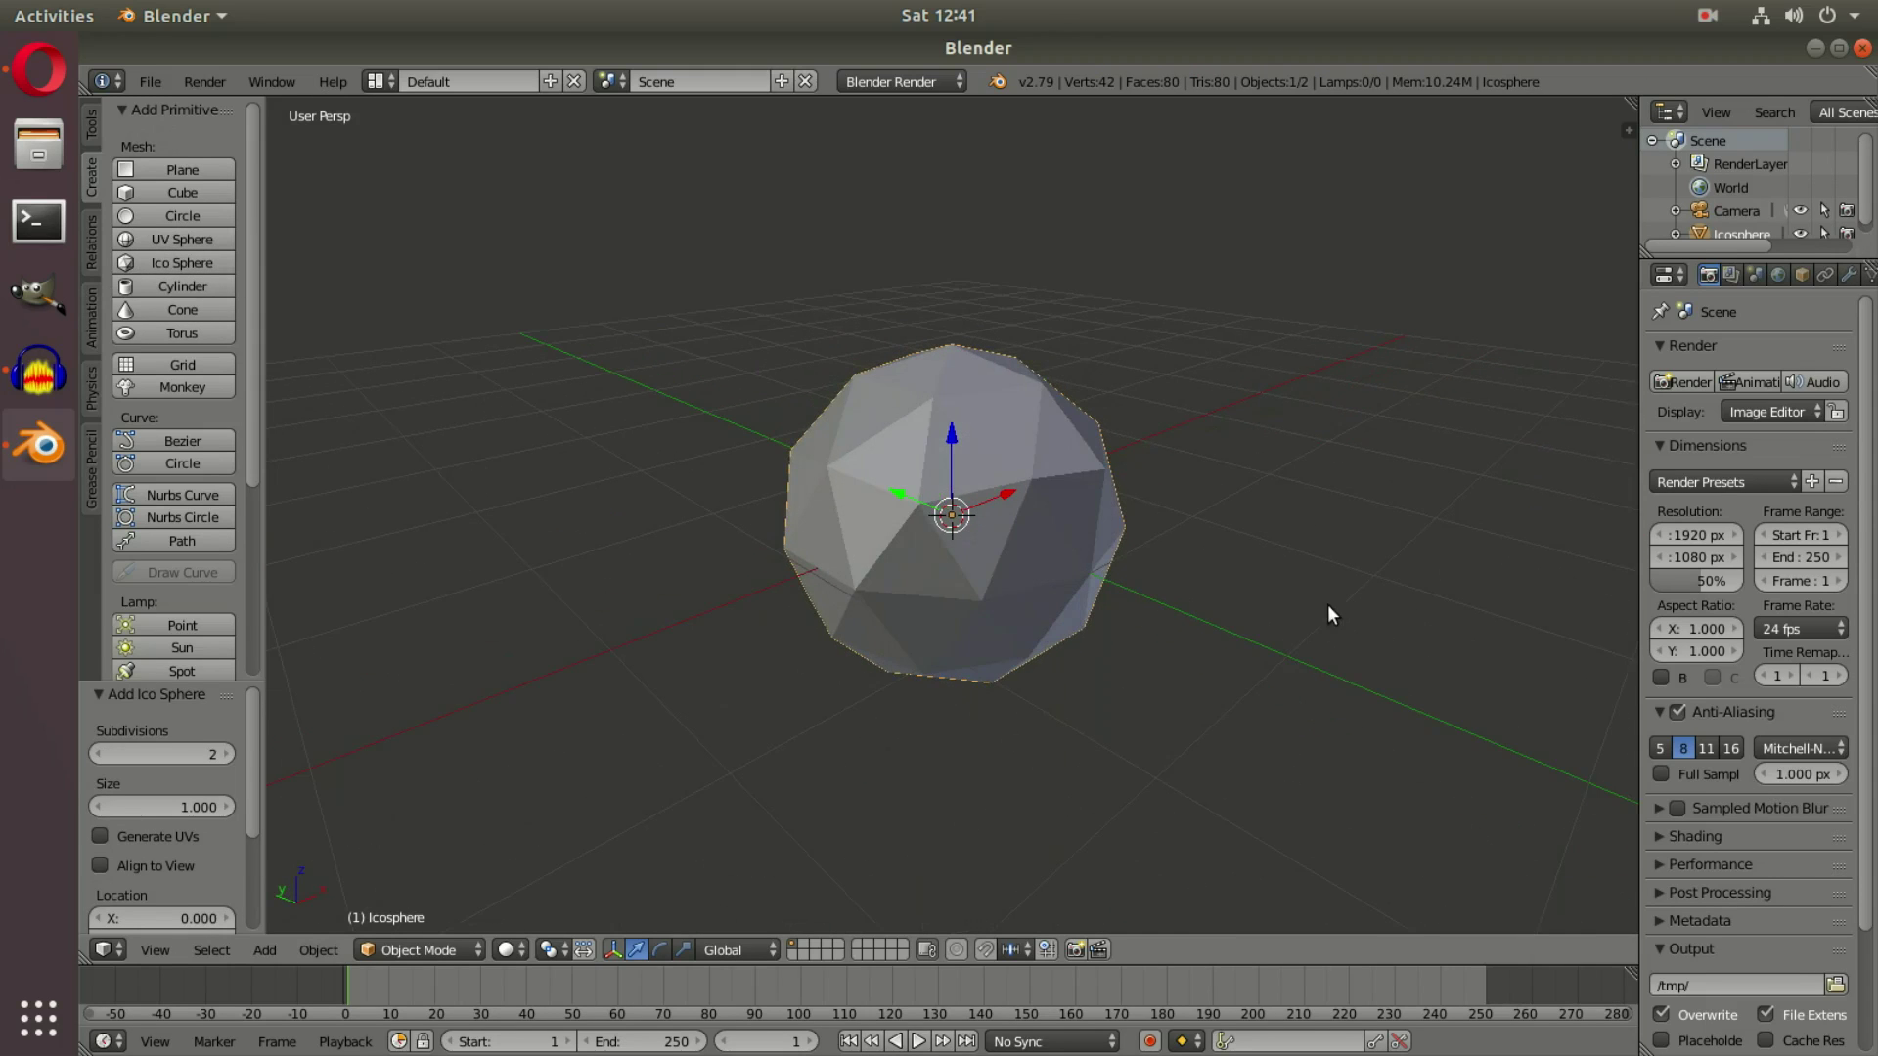
Add a UV sphere and move it about 2.3 units along negative X, beside the ico sphere
left_click(181, 243)
middle_click_drag(939, 558, 1133, 558)
key("g")
left_click(579, 503)
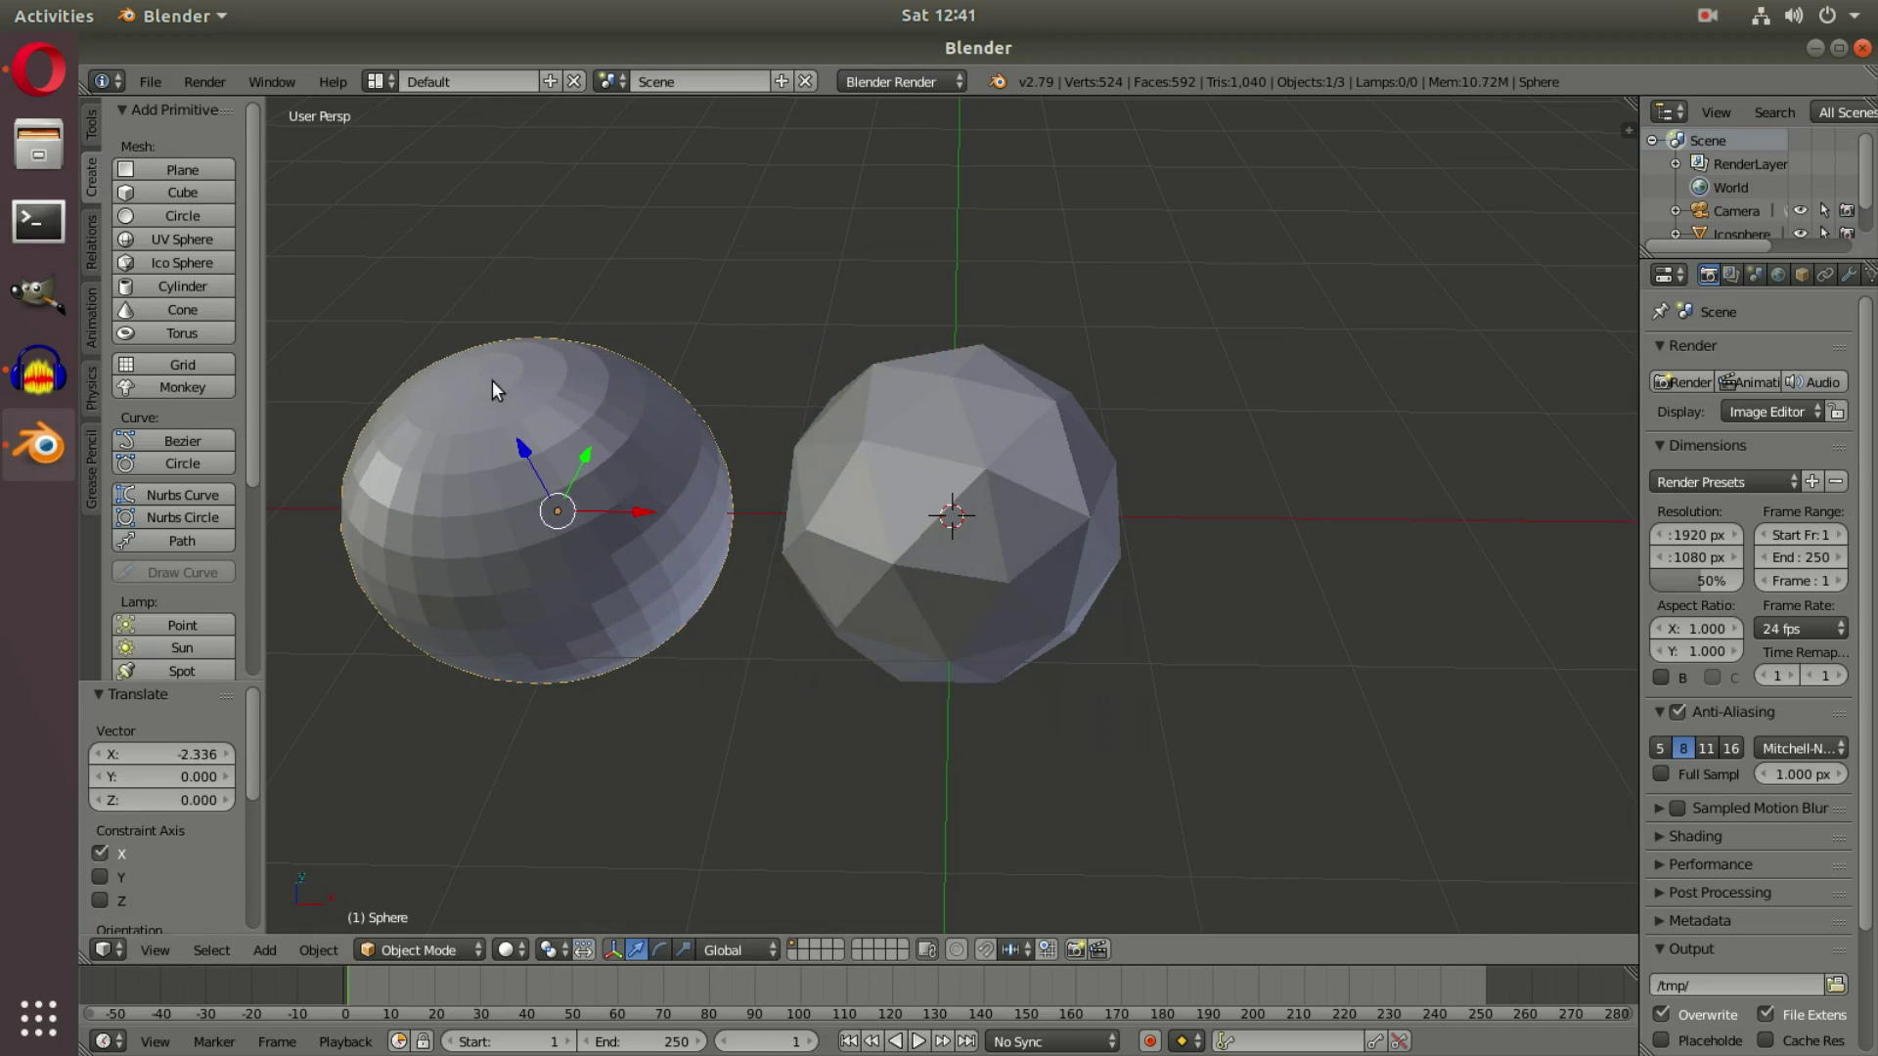
Examine the UV sphere's pole vertex and the ico sphere's mesh layout in Edit Mode for comparison
key("Tab")
right_click(495, 382)
middle_click_drag(495, 384, 558, 427)
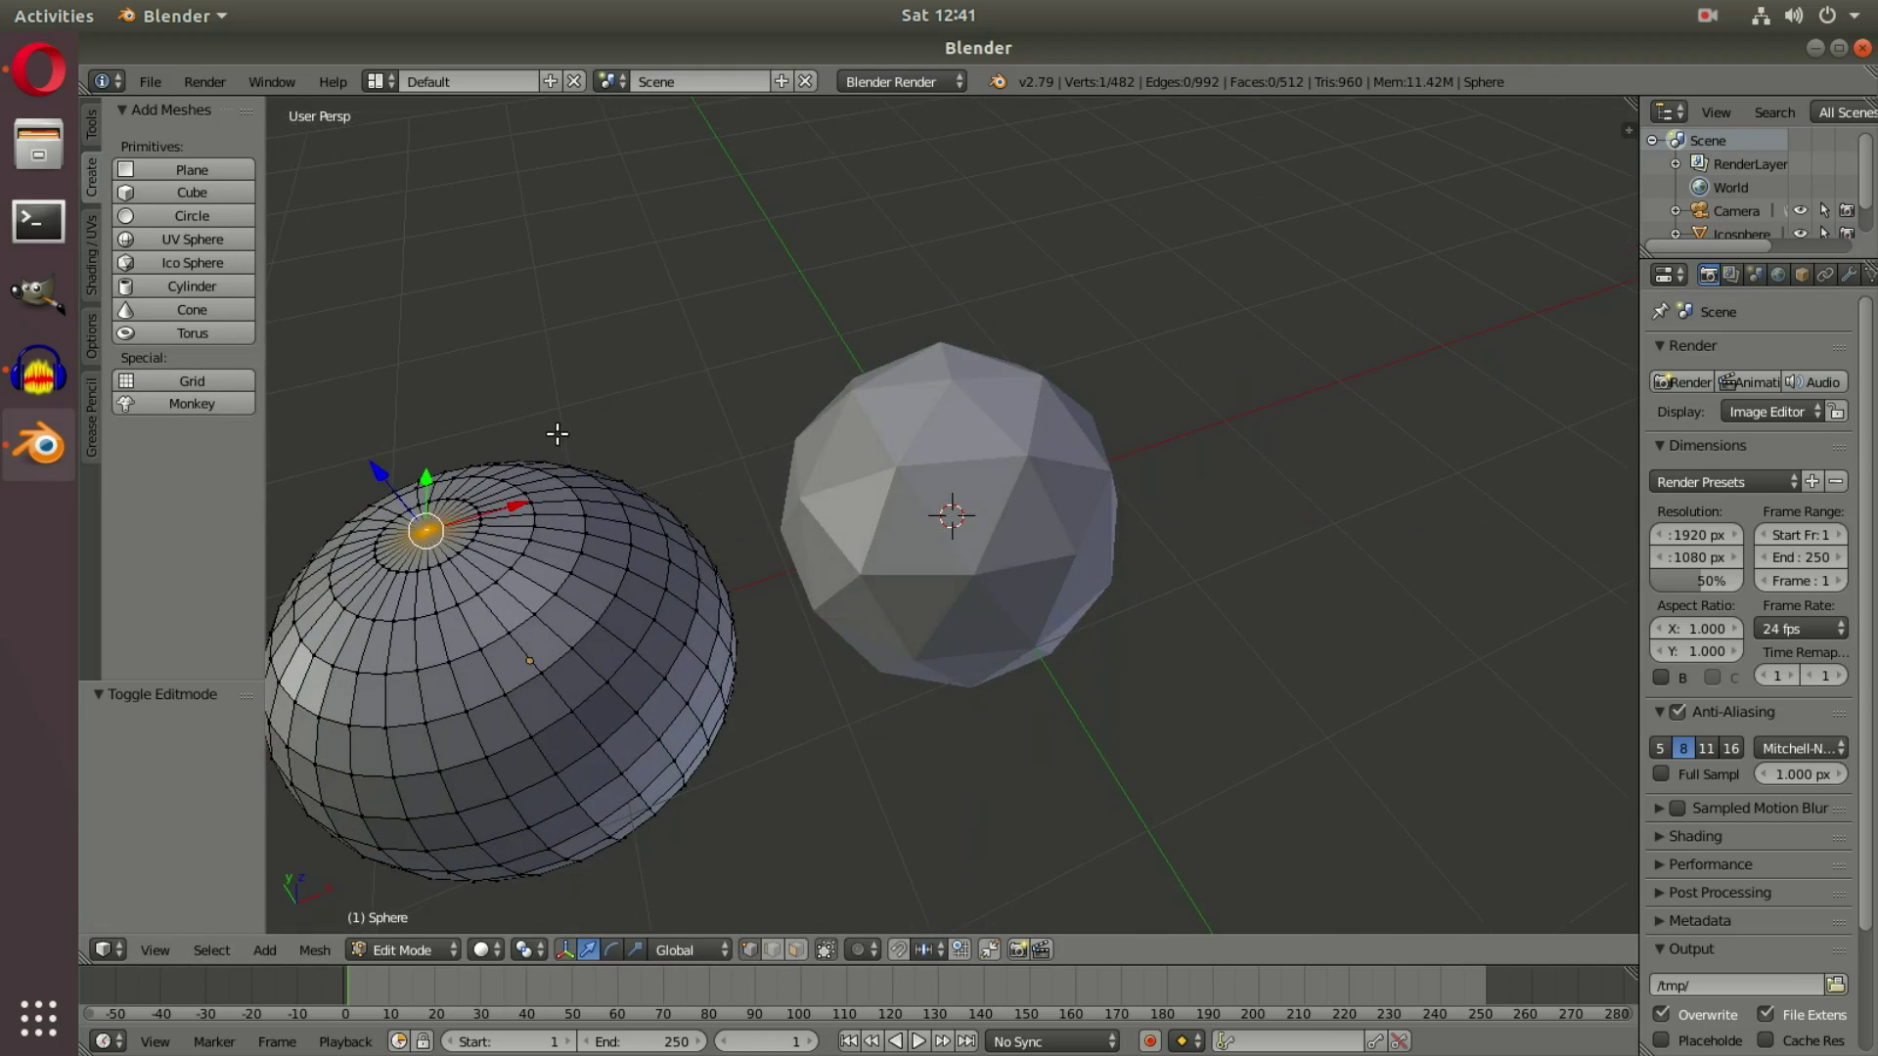
key("g")
left_click(527, 428)
key("Tab")
right_click(991, 512)
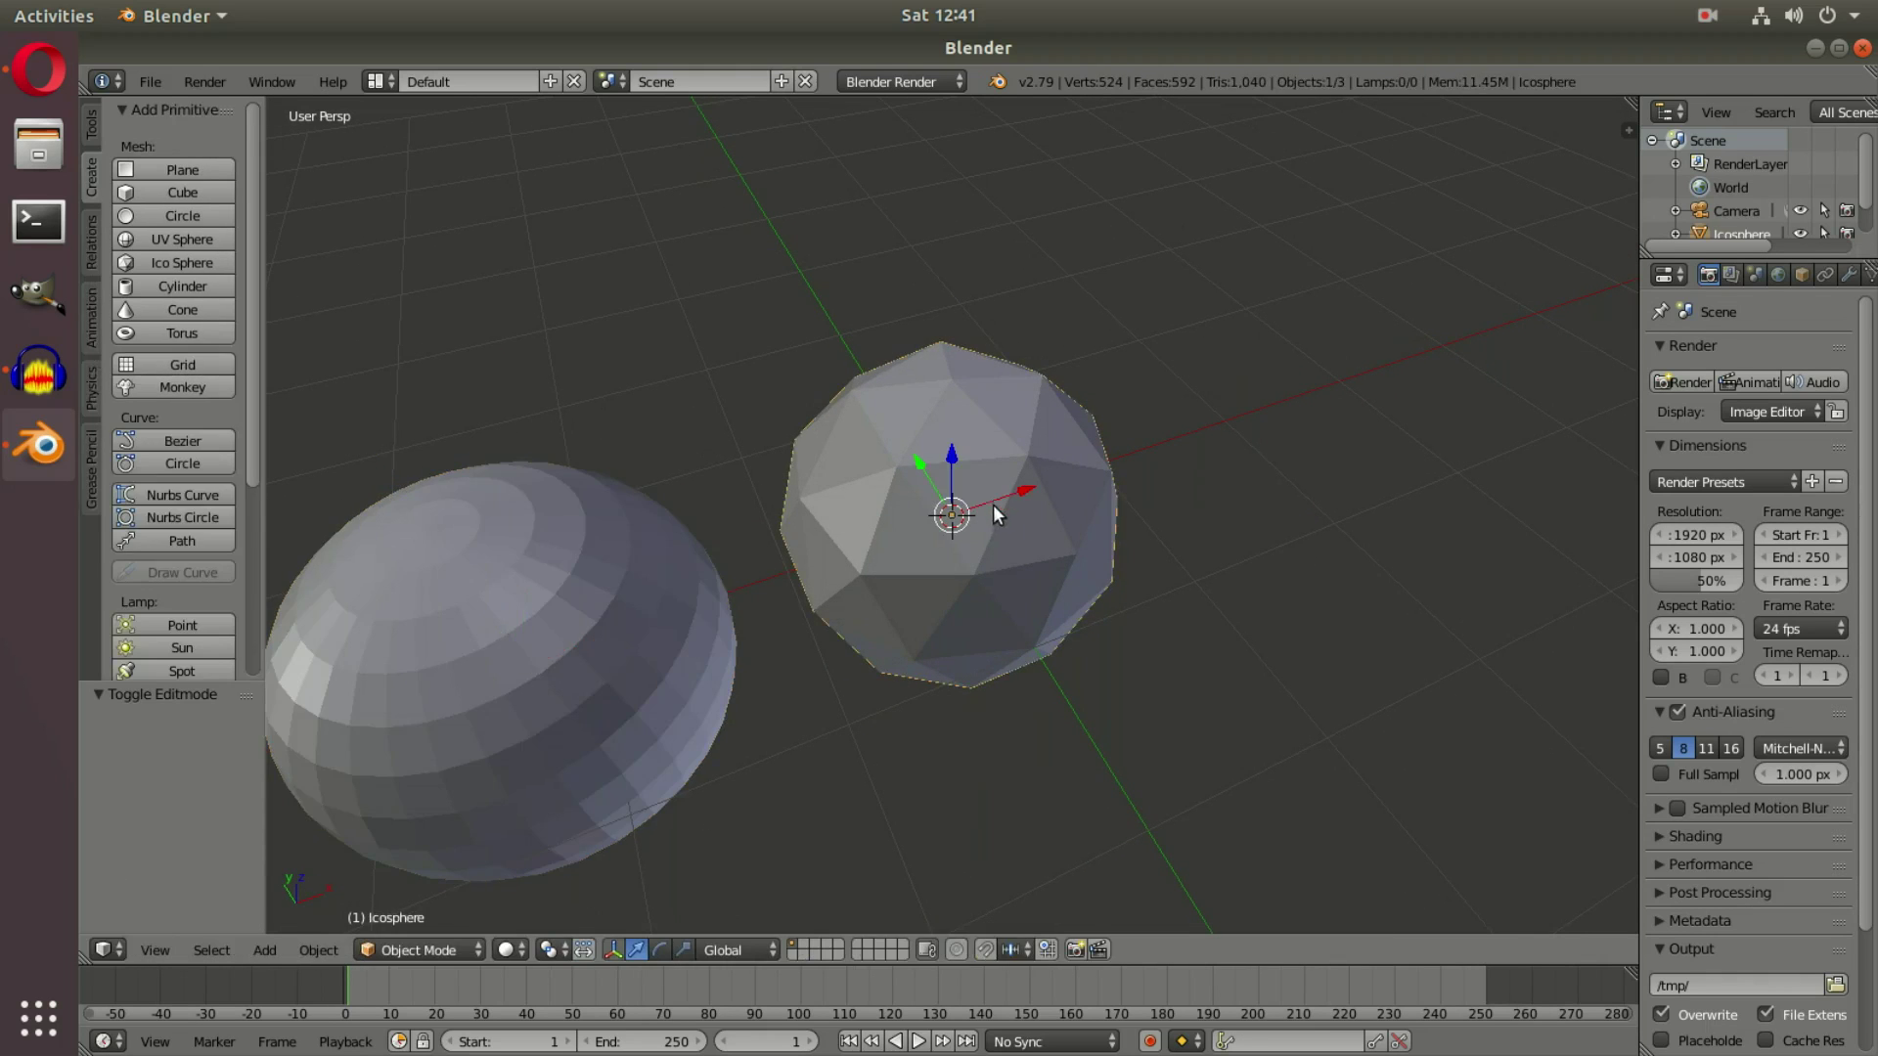
key("Tab")
key("Tab")
Delete the UV sphere from the scene
right_click(629, 665)
key("x")
left_click(630, 669)
Apply the Quick Smoke effect to the ico sphere
right_click(951, 584)
key("KP_0")
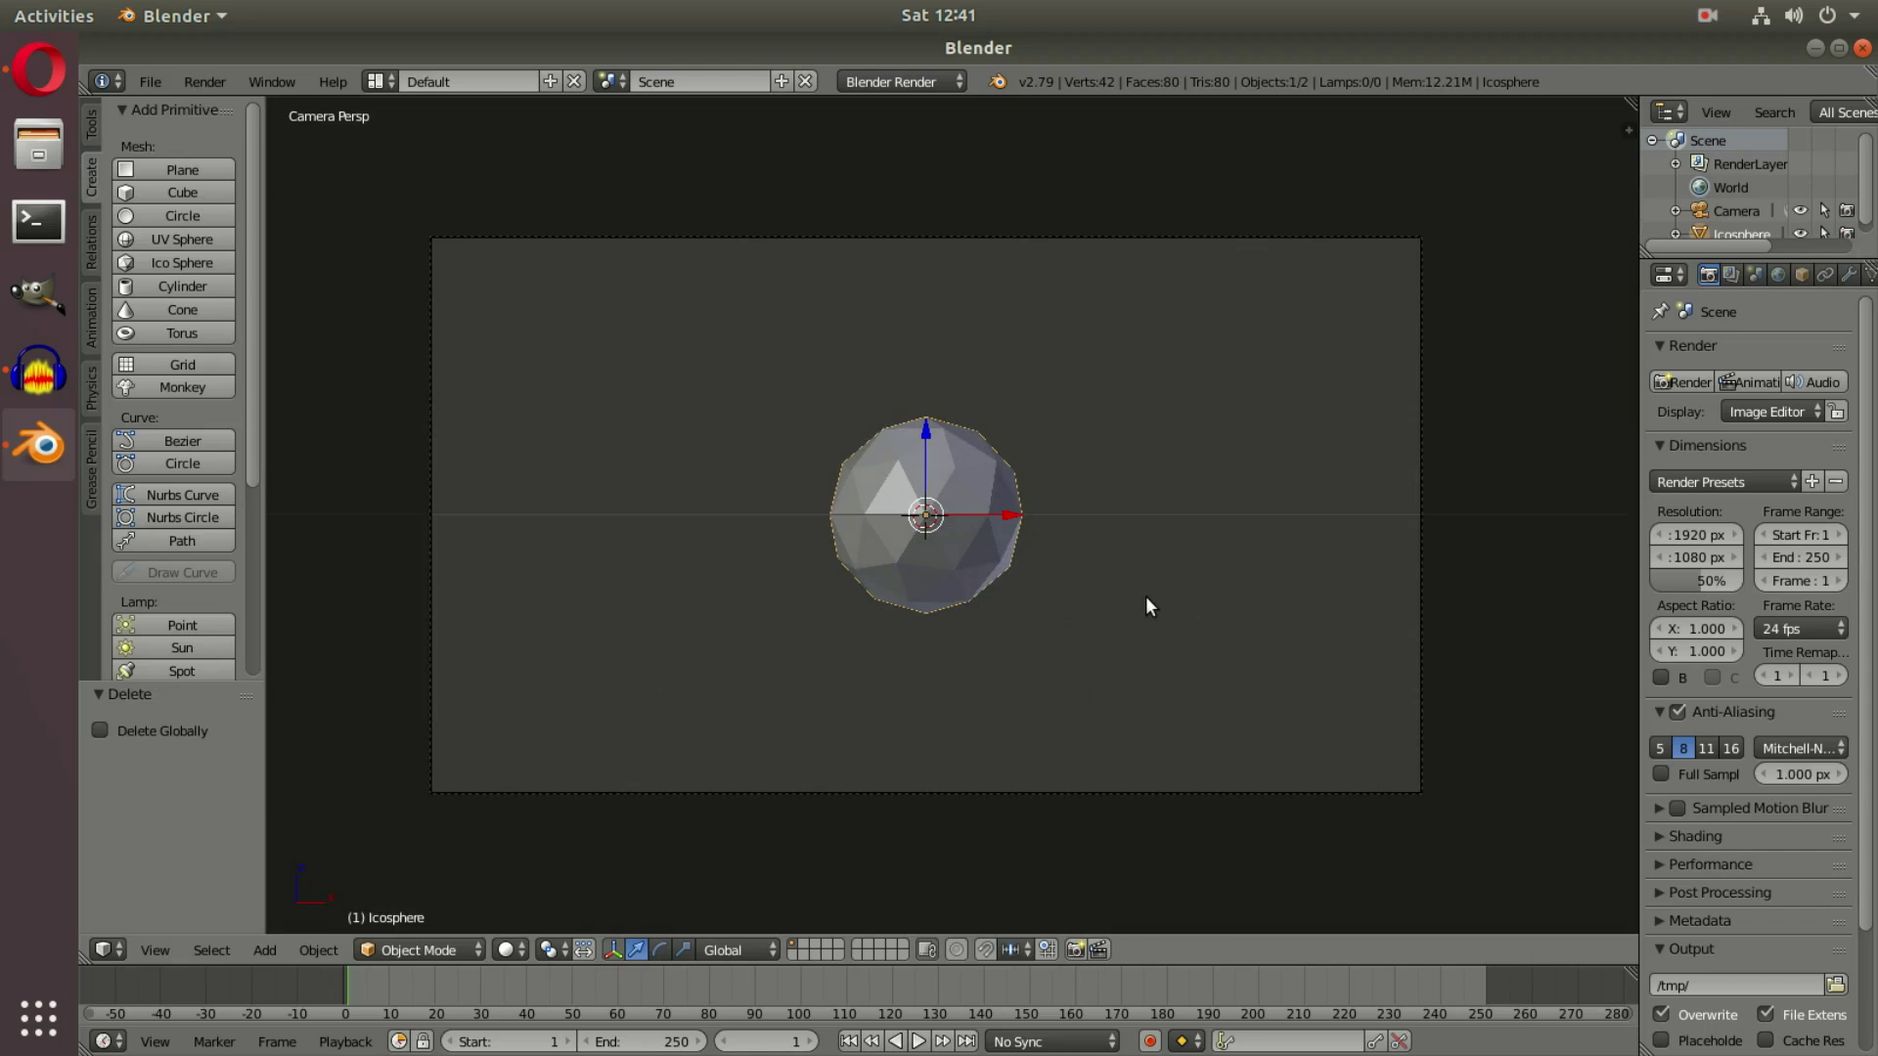
key("space")
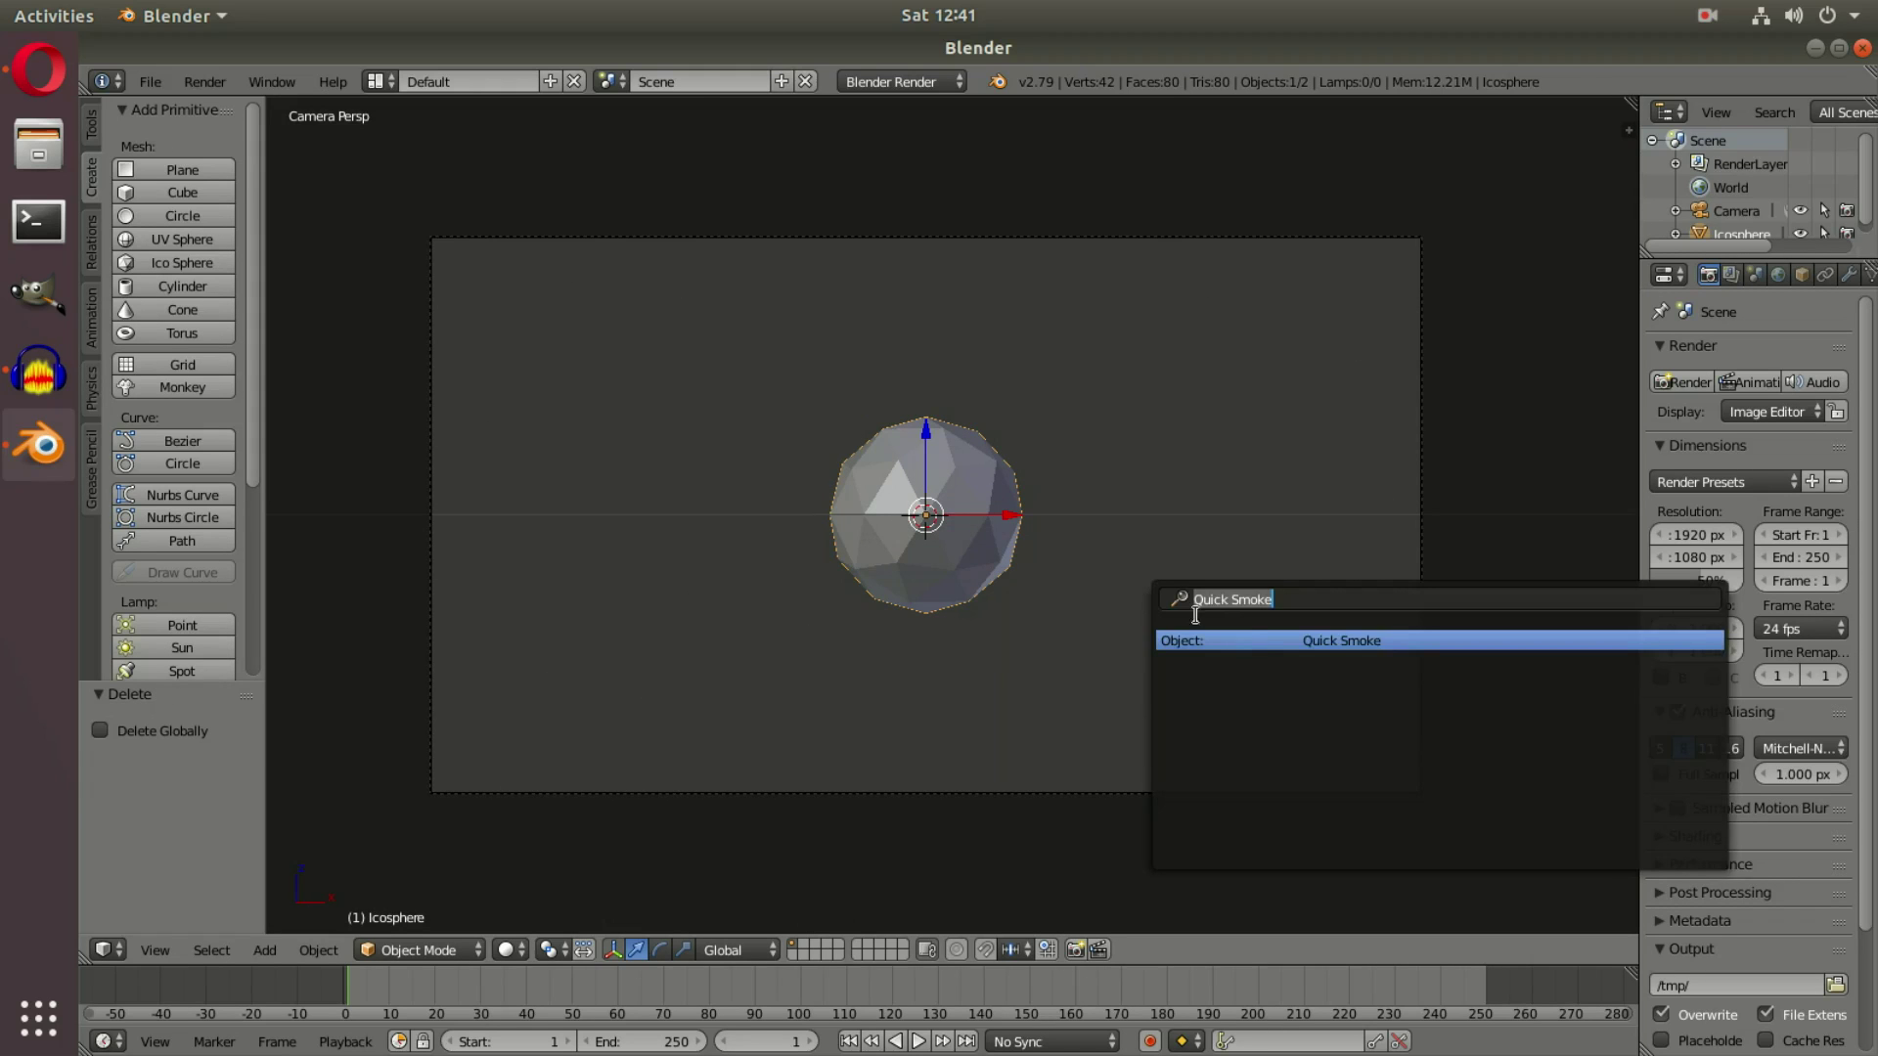
key("Return")
Play the smoke simulation and view it through the camera
middle_click_drag(780, 481, 818, 530)
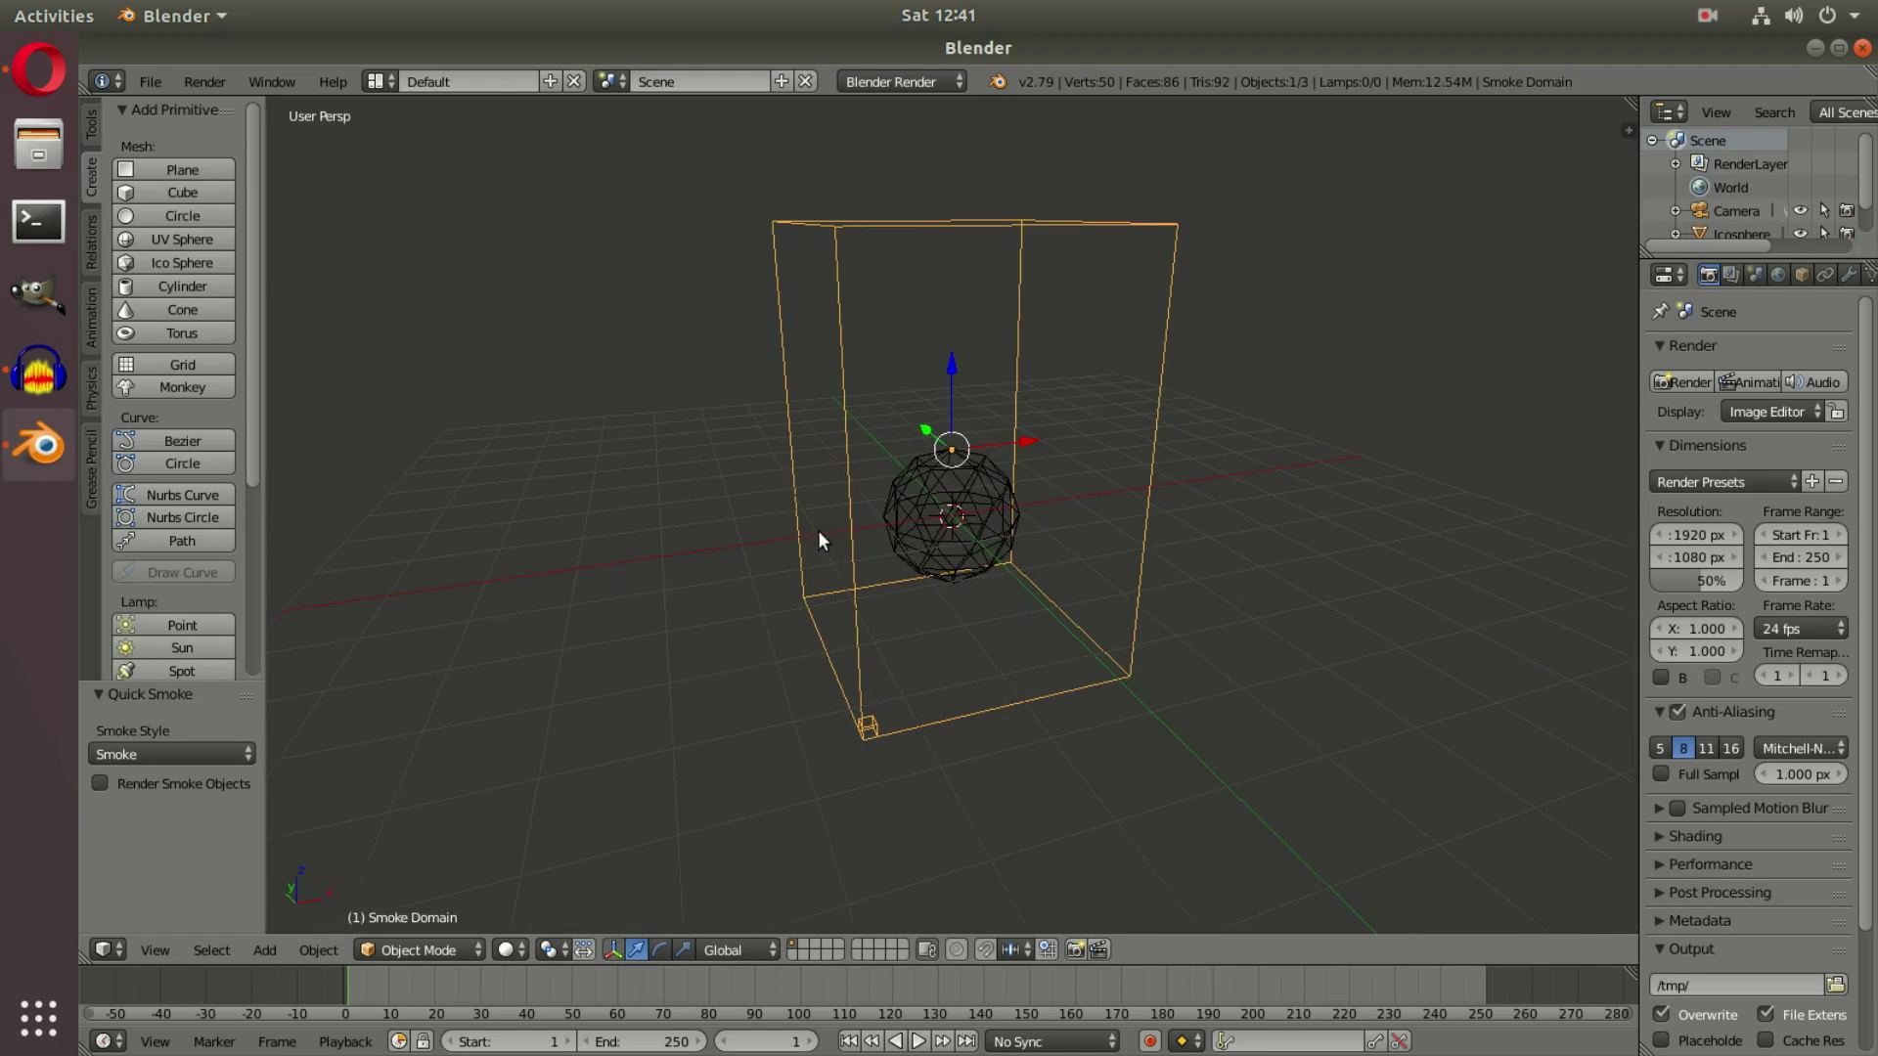
middle_click_drag(1243, 554, 1169, 665)
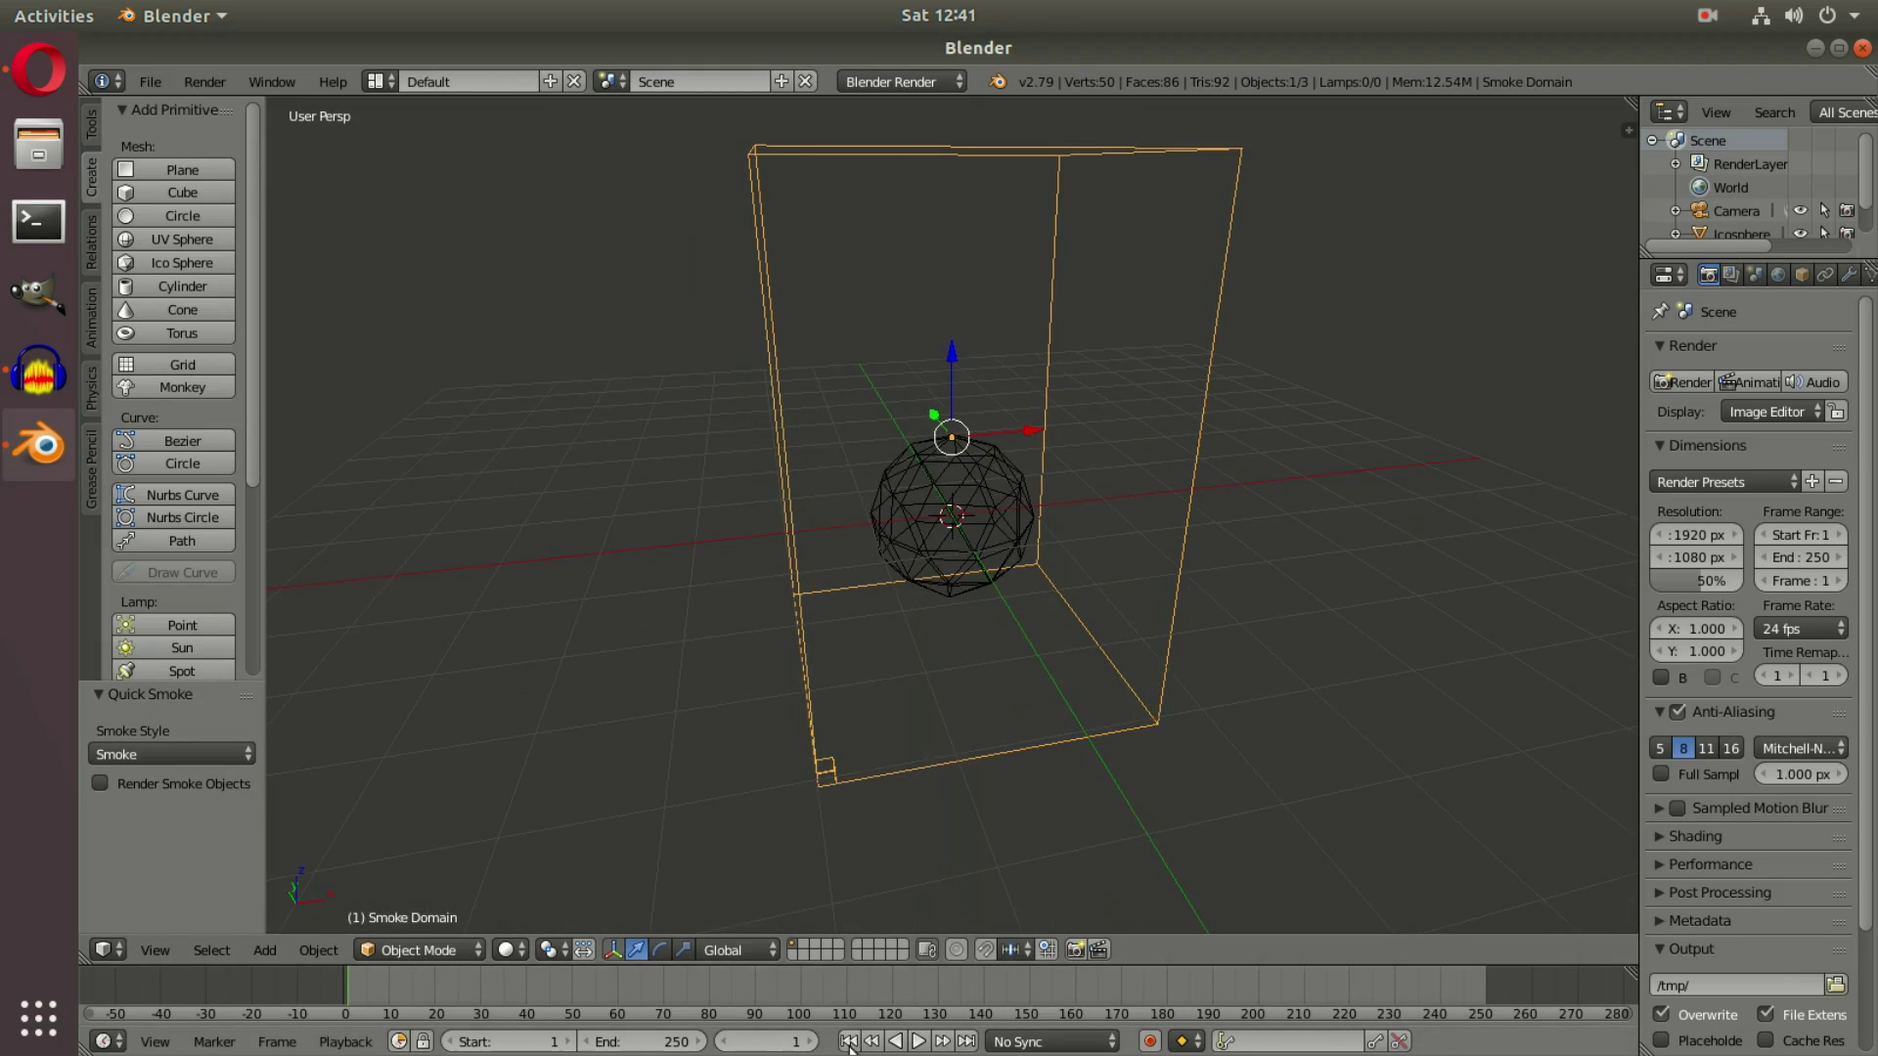
left_click(929, 1040)
mouse_move(1208, 599)
middle_mouse_down()
mouse_move(1187, 581)
mouse_move(1230, 570)
middle_mouse_up()
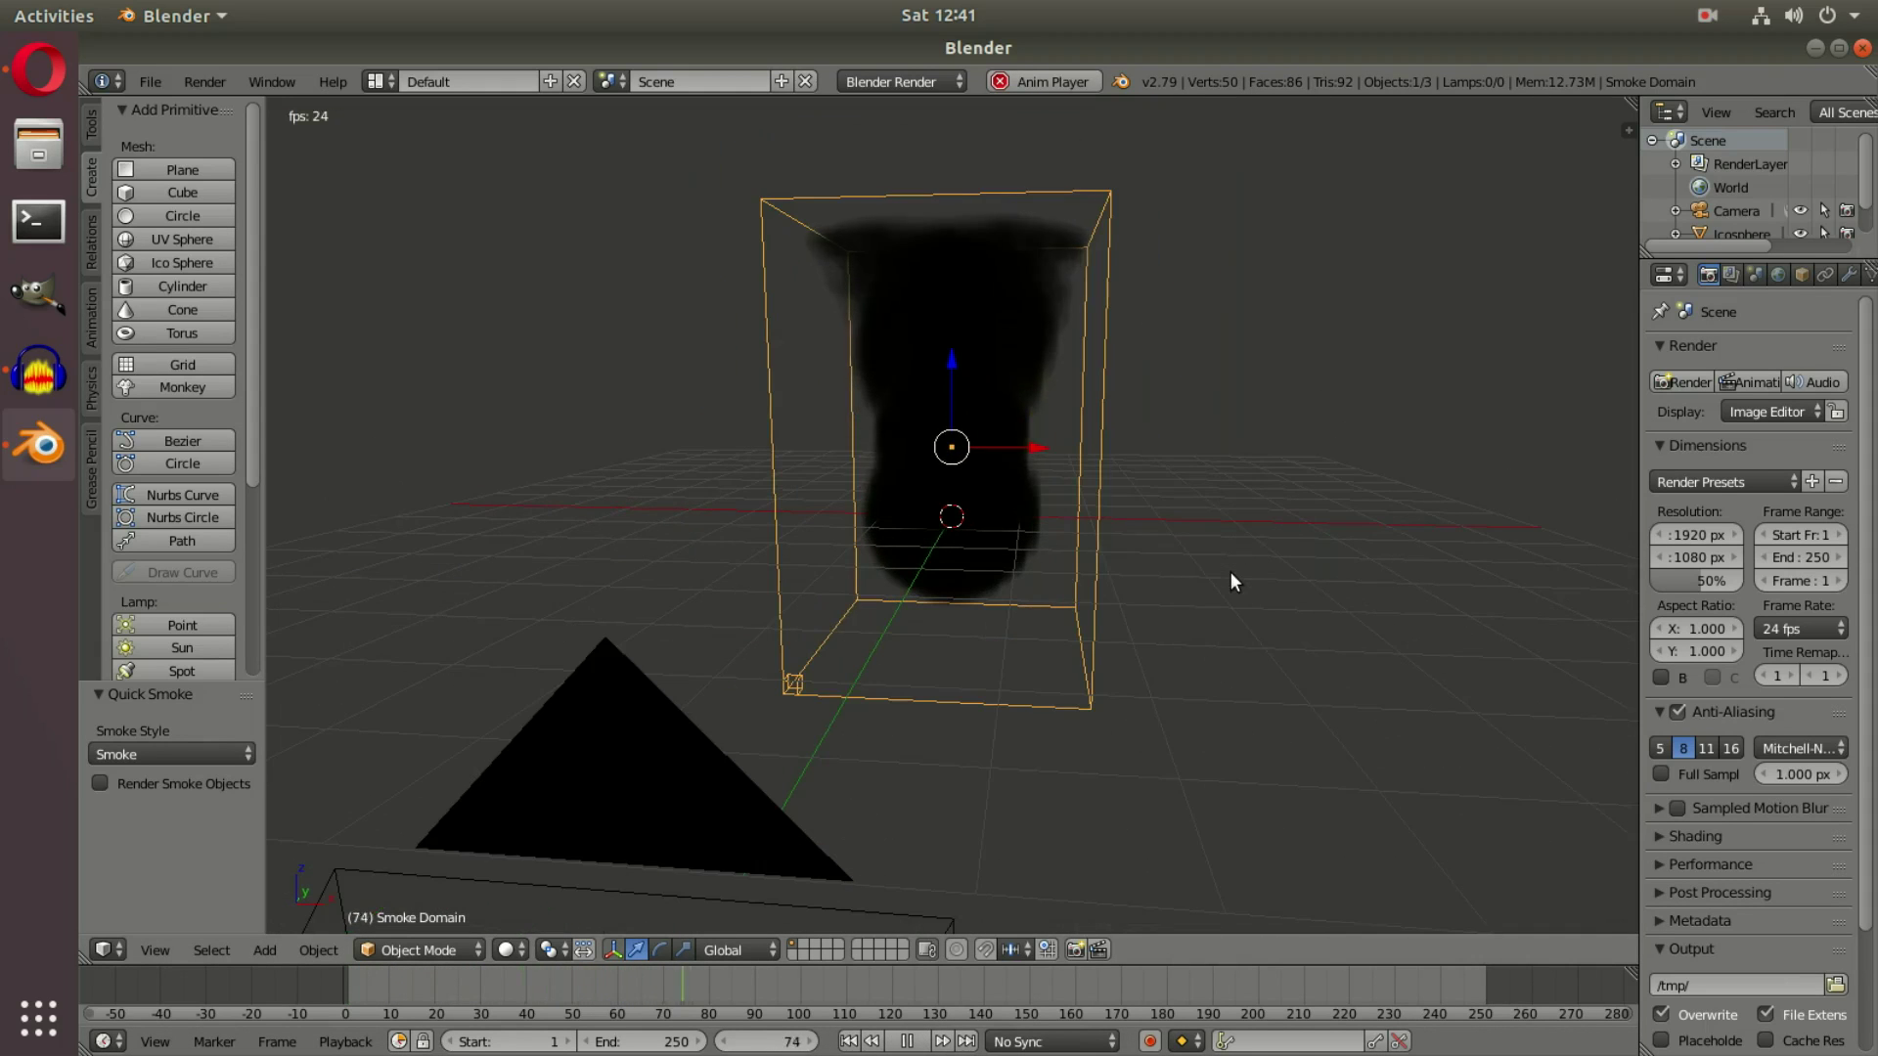
key("KP_0")
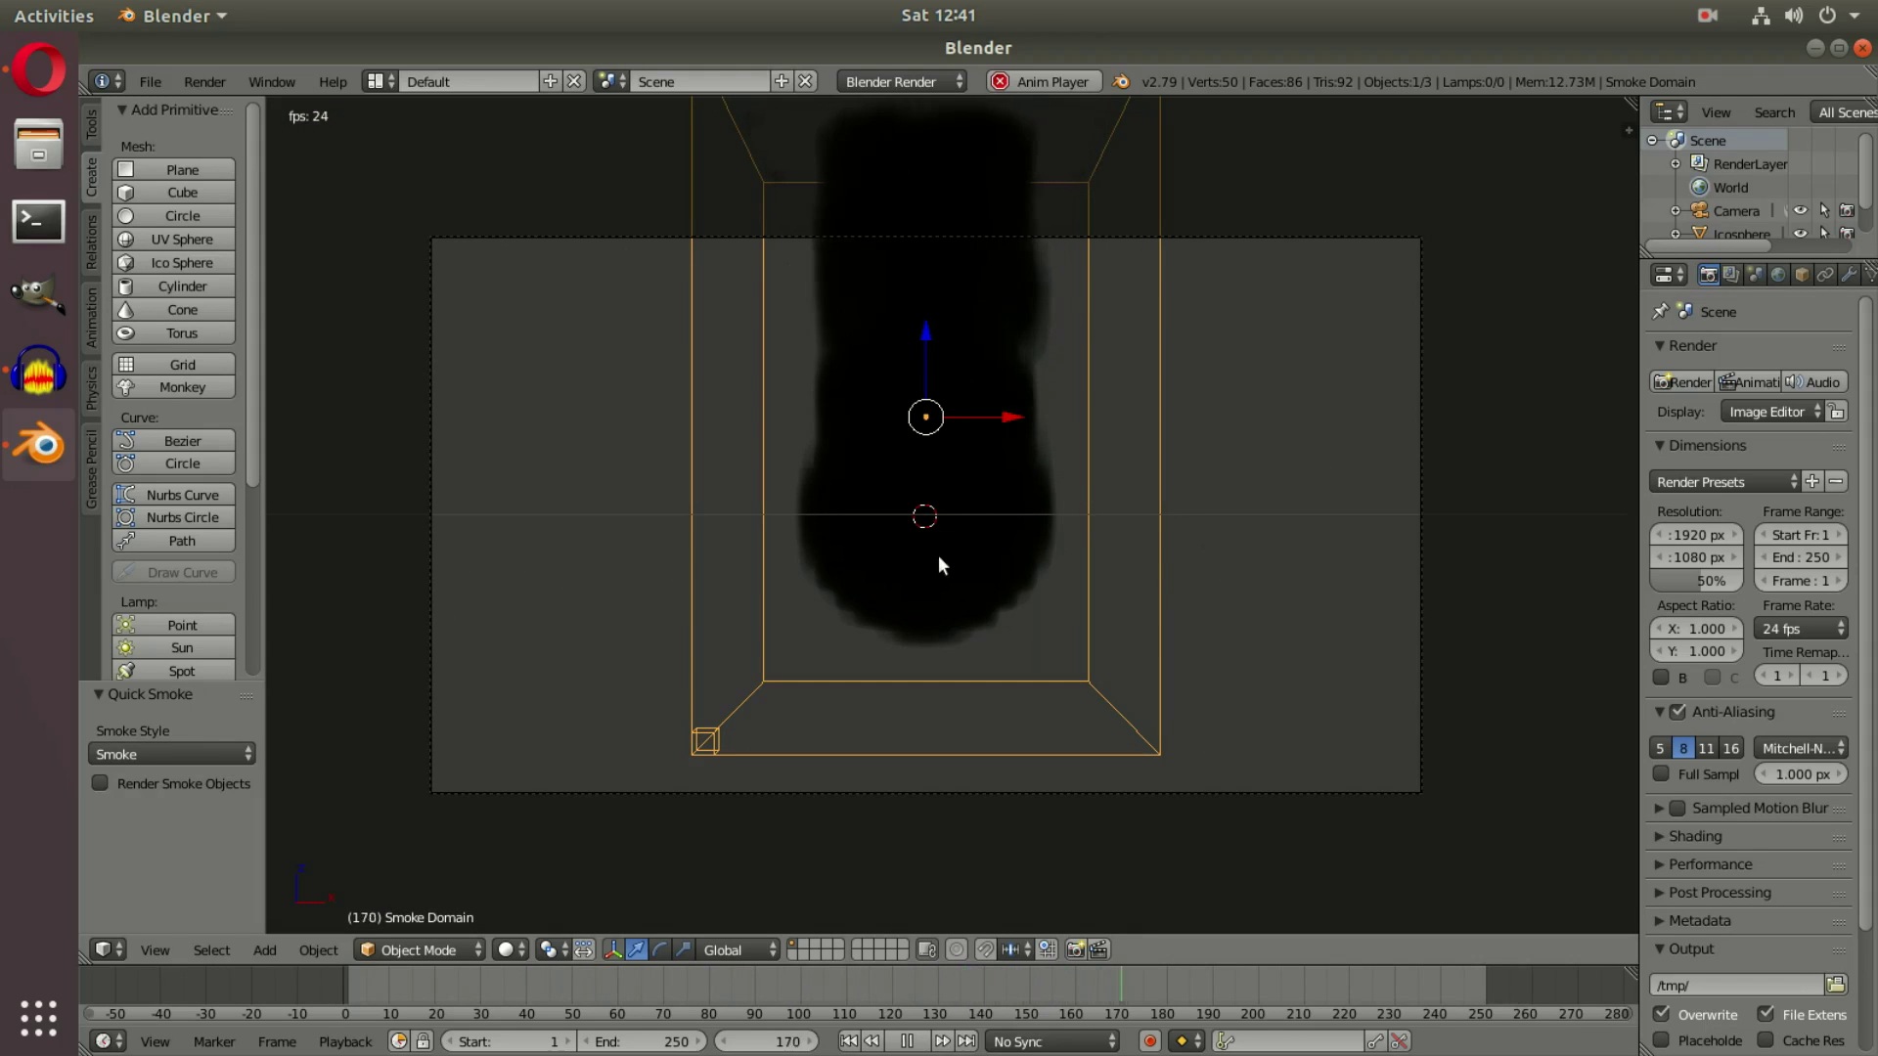
Move the camera back about 4.2 units along negative Y and raise it about 0.89 units along Z
right_click(1270, 238)
key("g")
key("y")
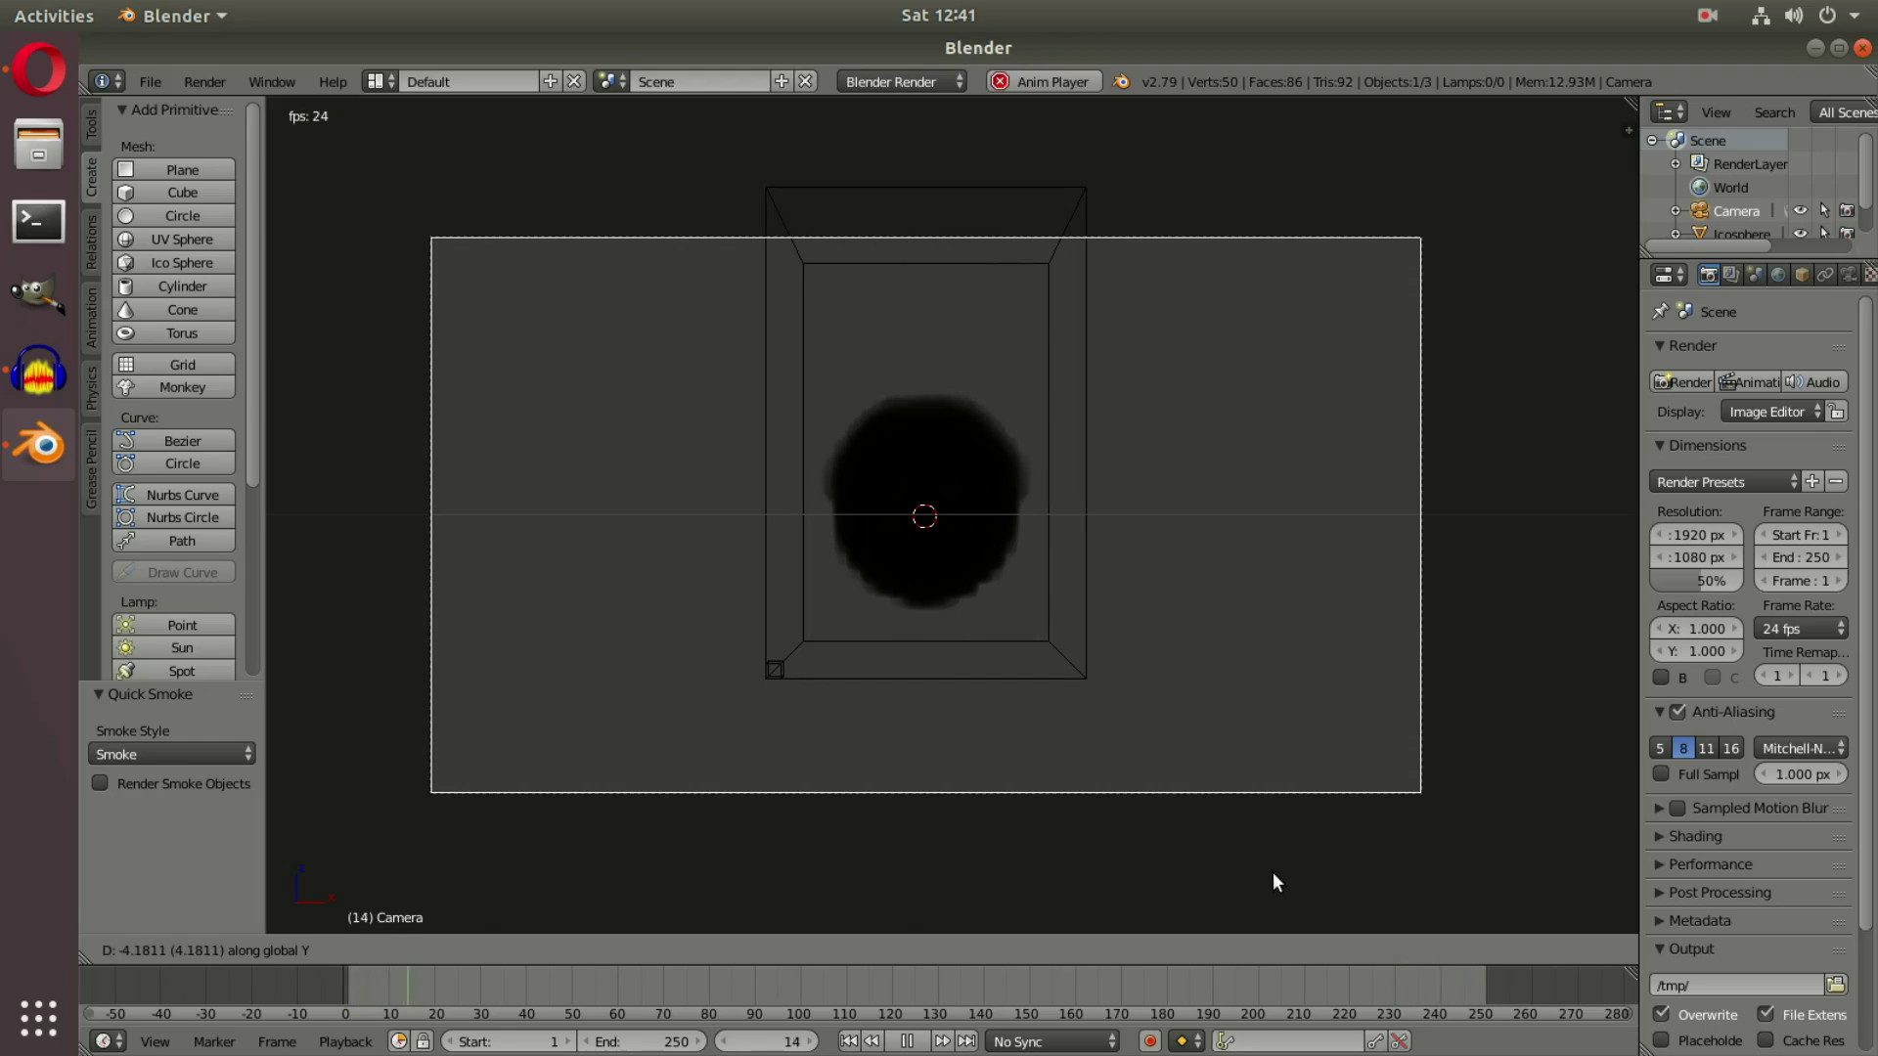
left_click(1272, 871)
key("g")
key("z")
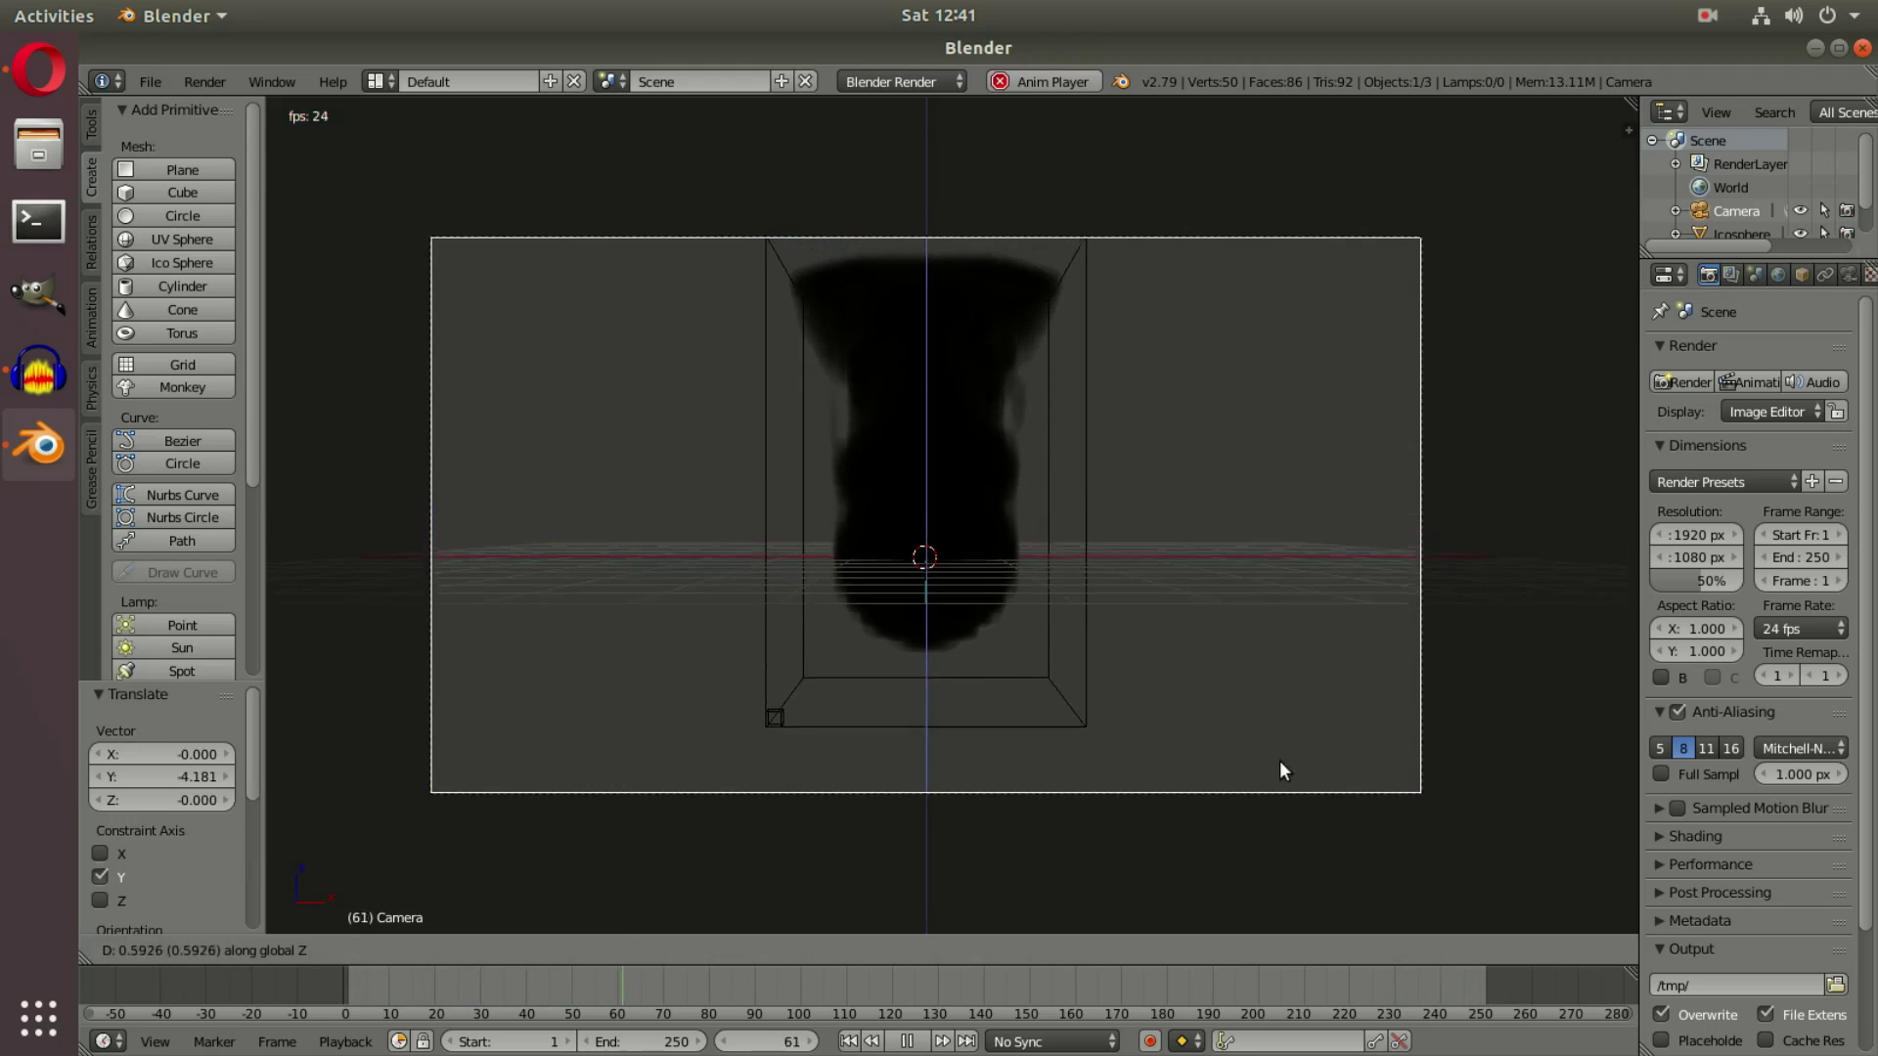
left_click(1297, 711)
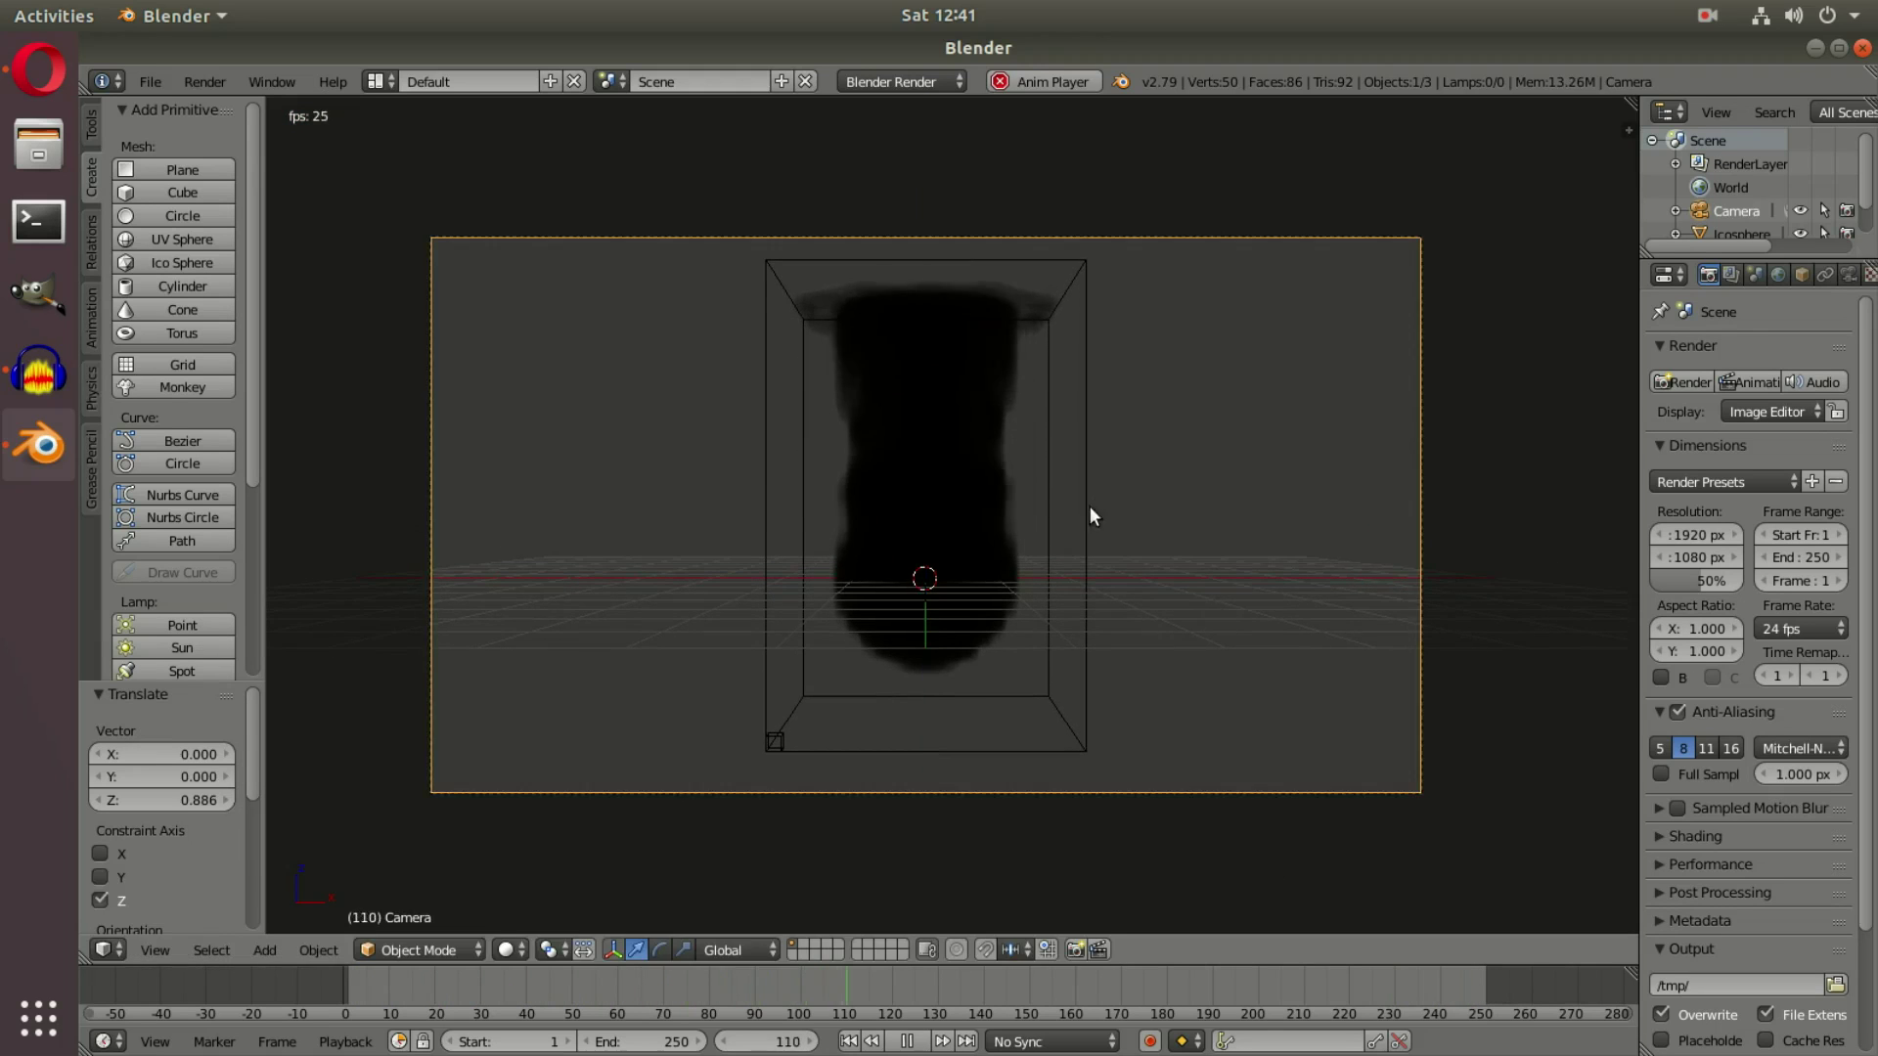
scroll(1075, 548, "up", 1)
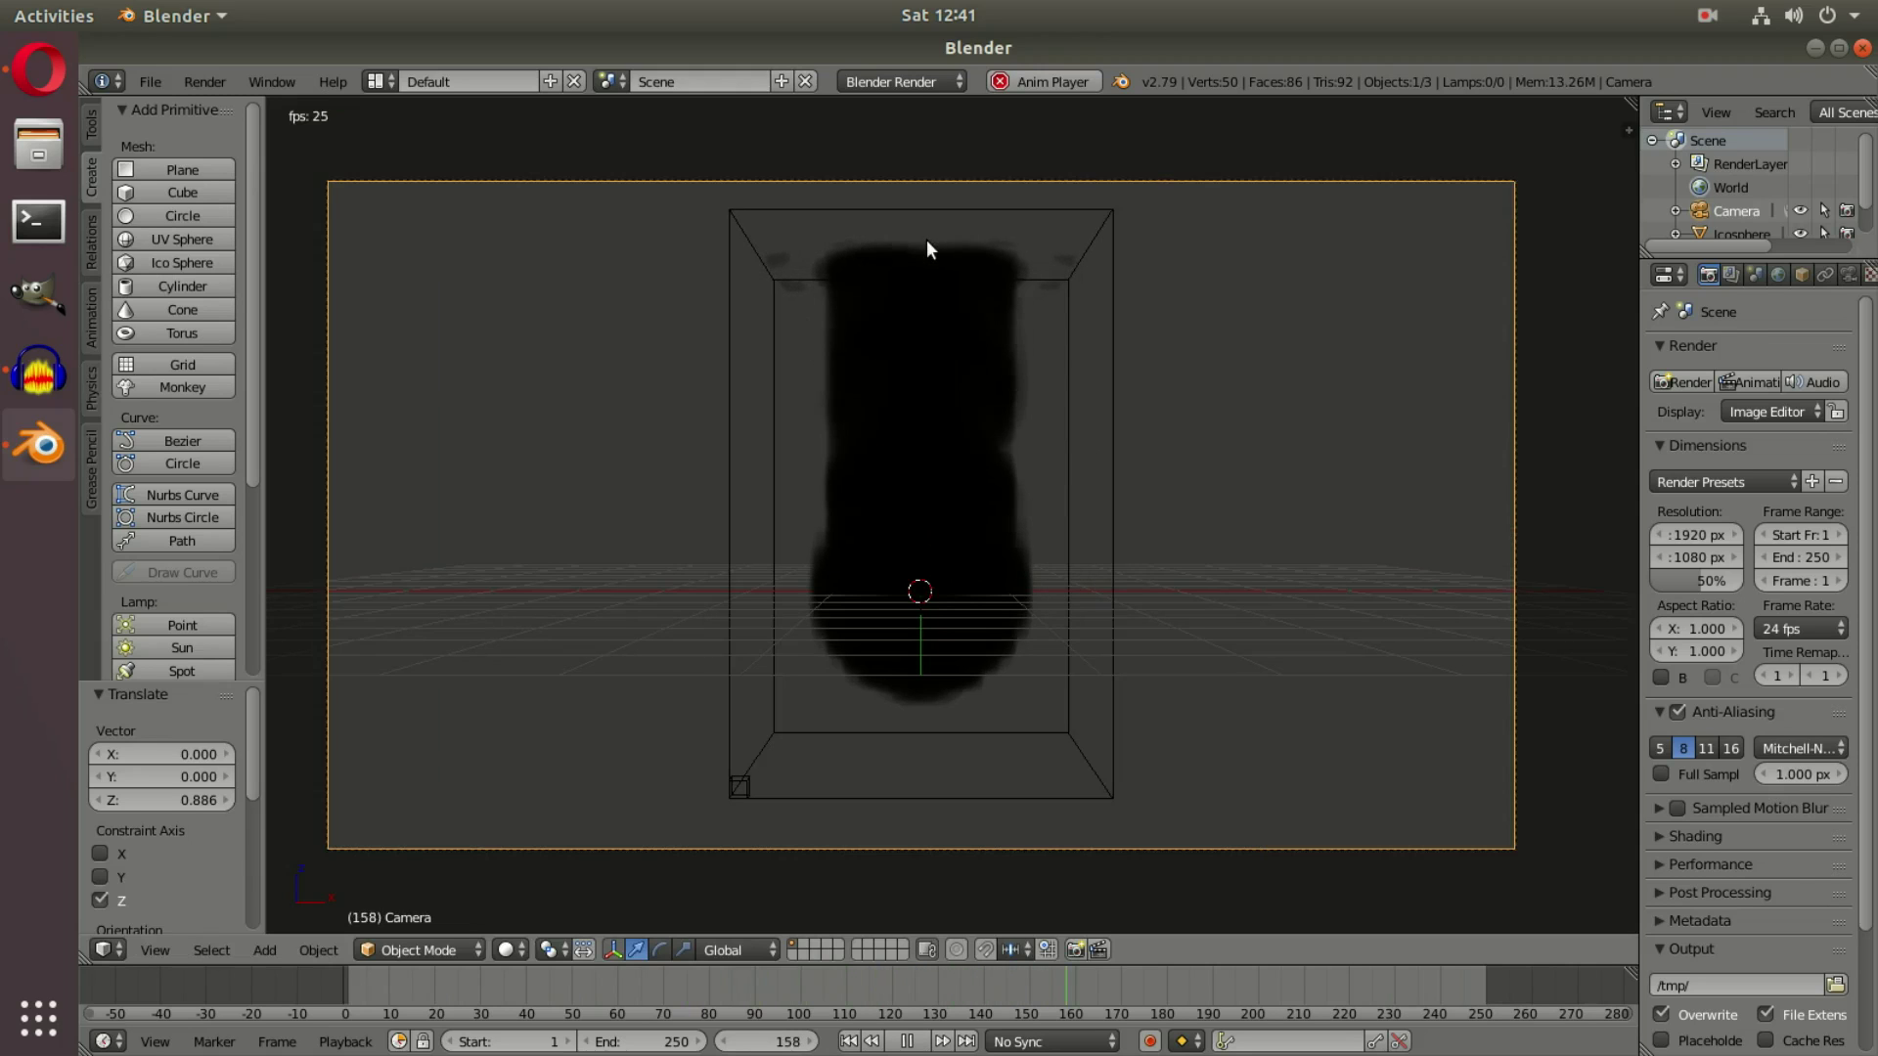
Scale the smoke domain up uniformly by about 1.39
right_click(1102, 582)
key("s")
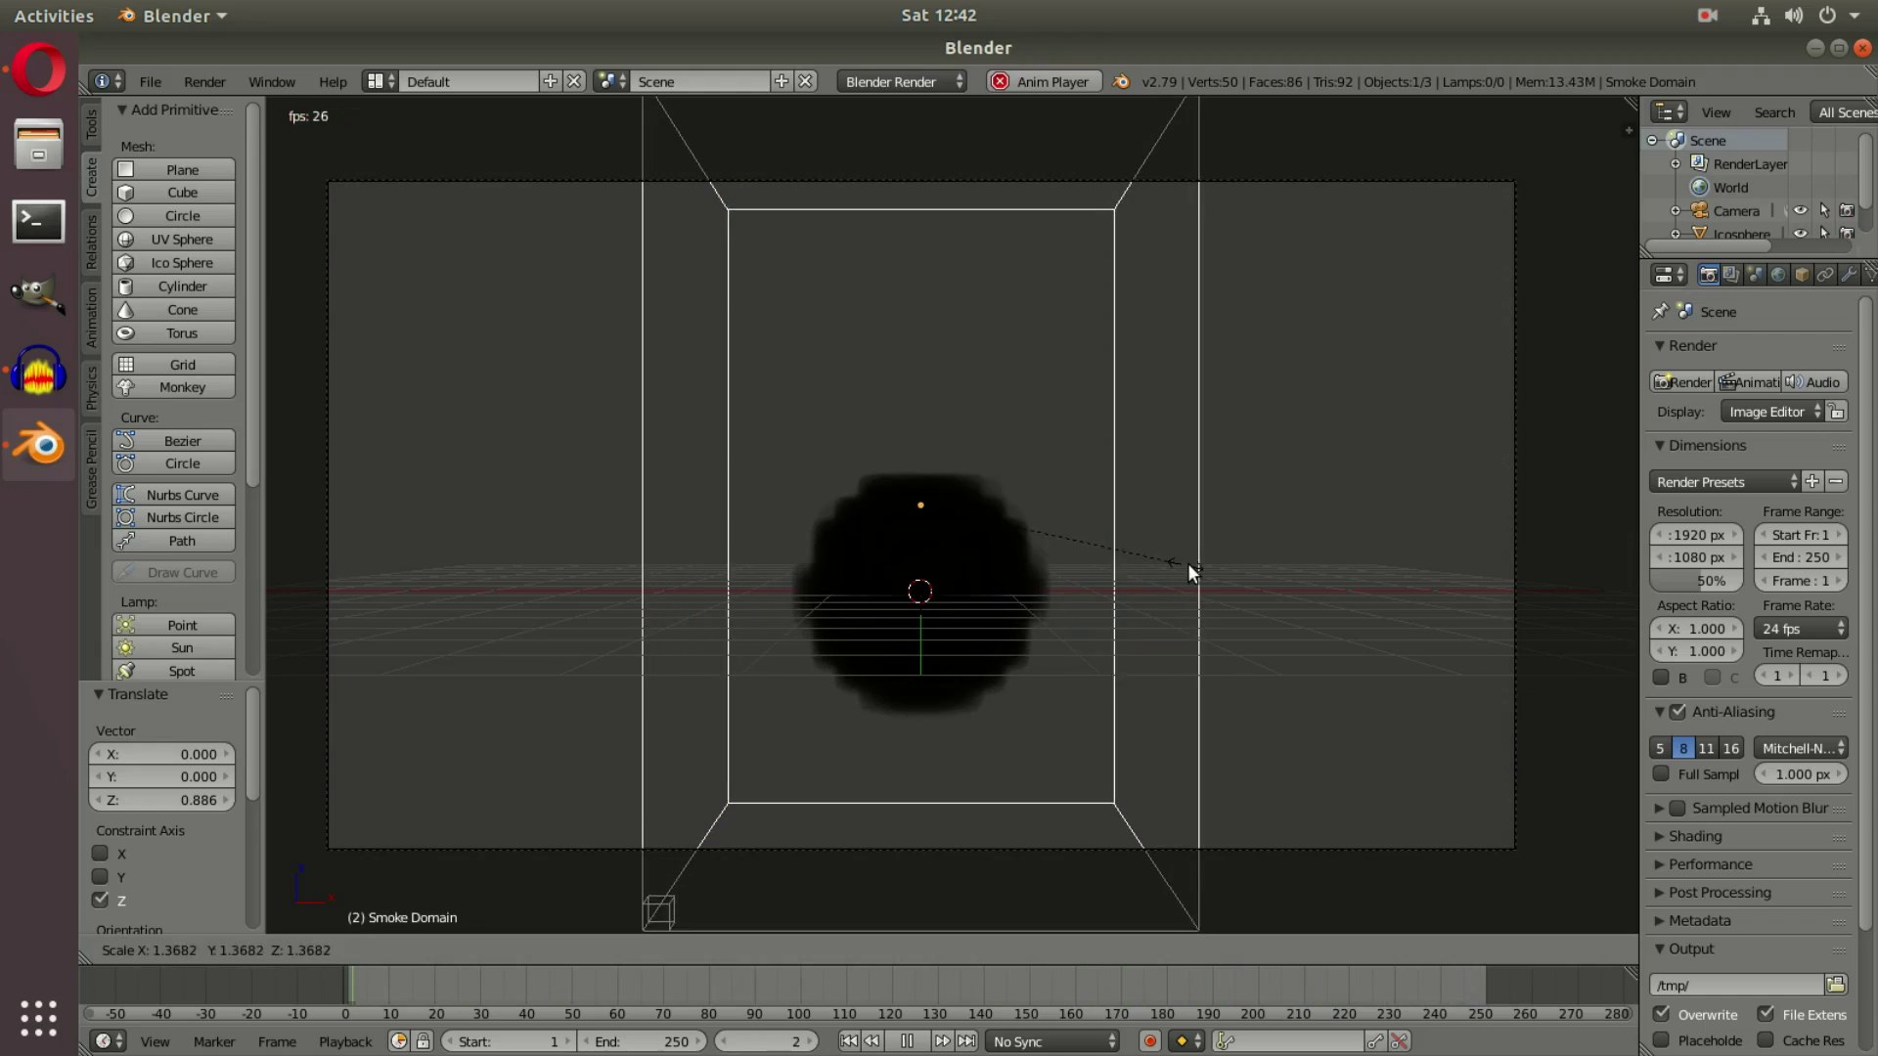
left_click(1188, 562)
right_click(930, 609)
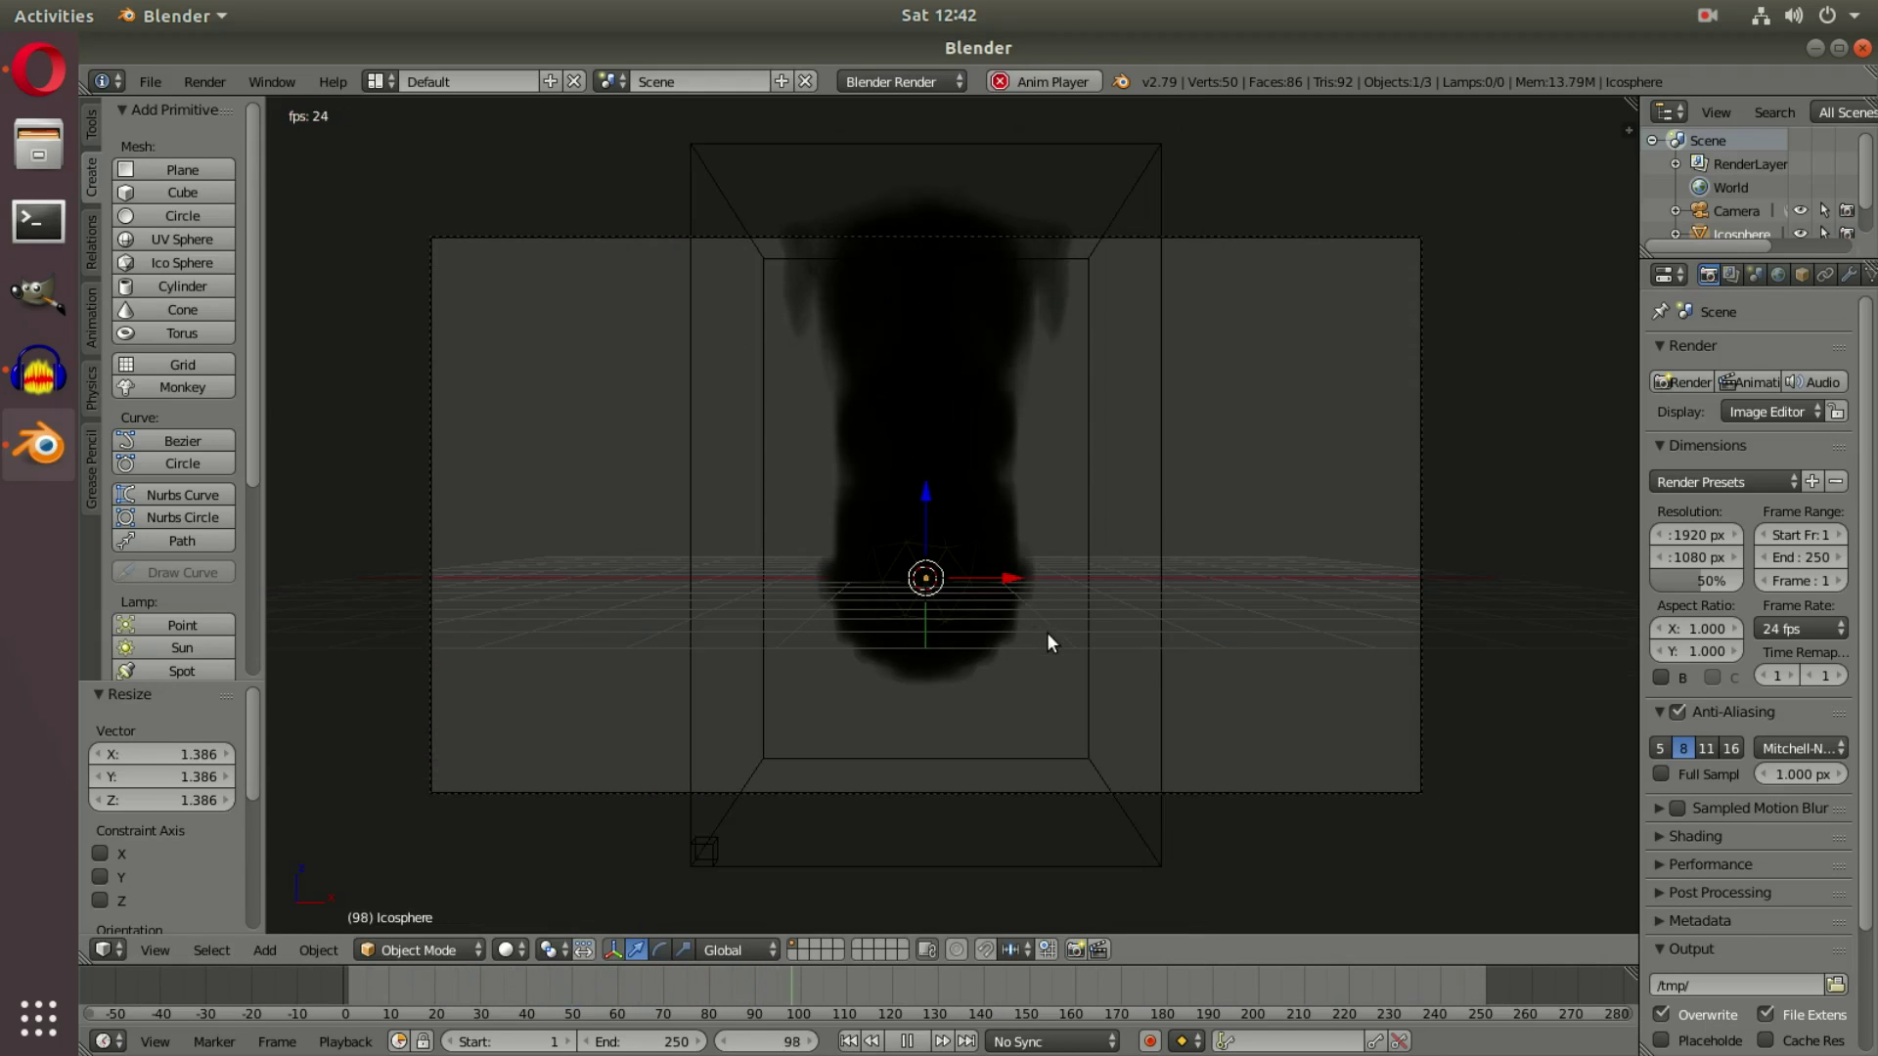
Widen the smoke domain's mesh in Edit Mode by a factor of about 2.47 along X
right_click(1207, 609)
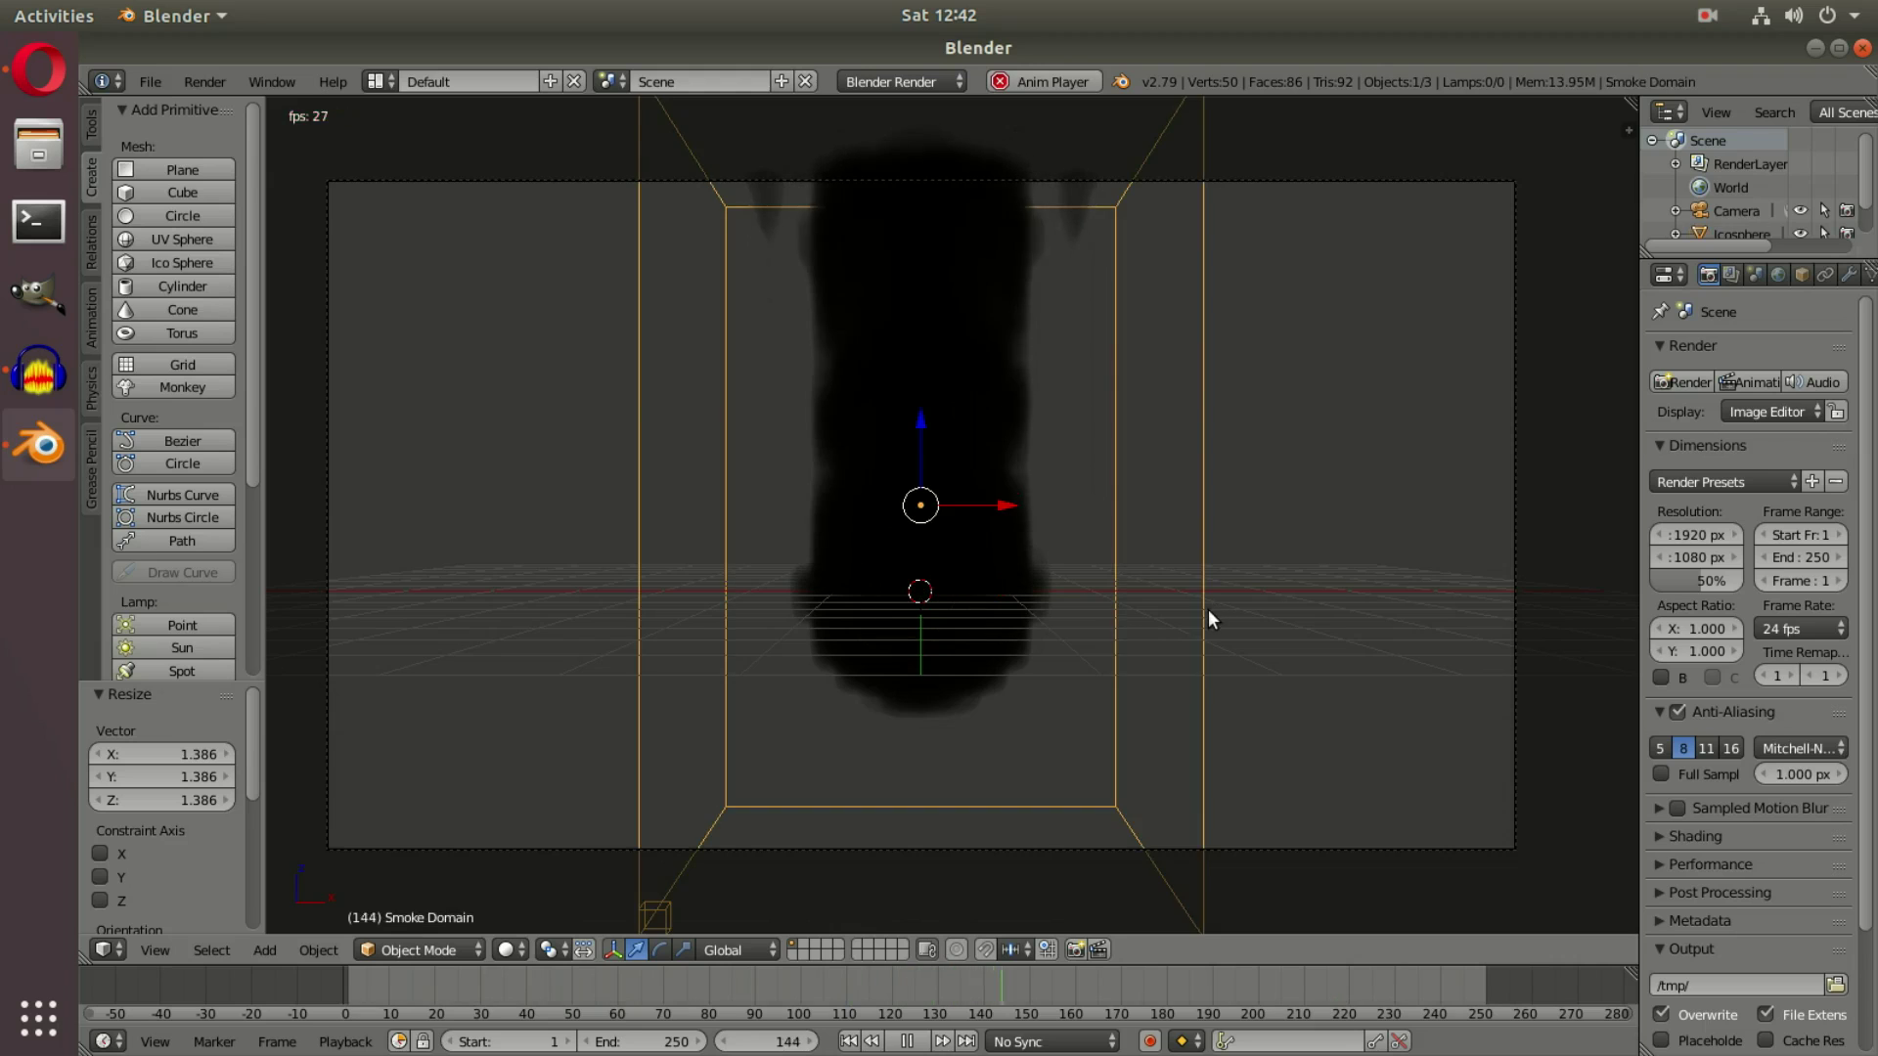
key("Tab")
key("s")
key("x")
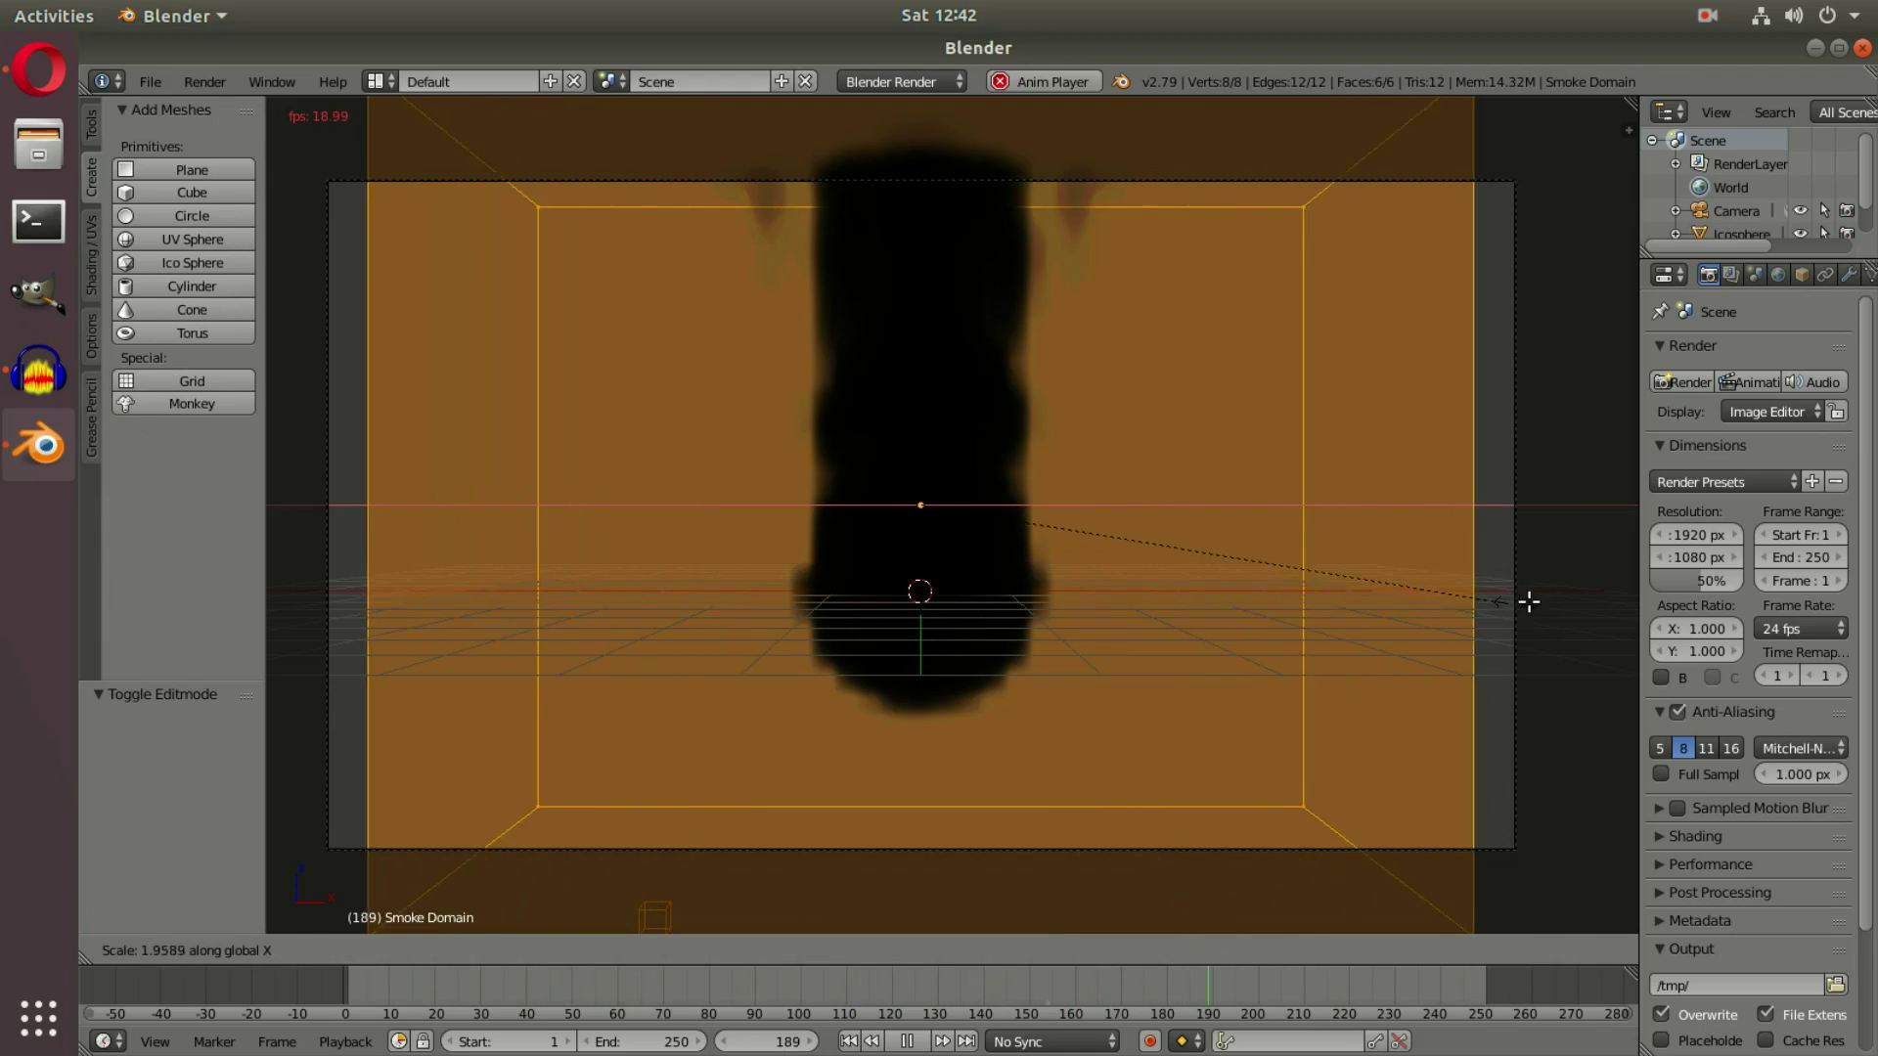
left_click(317, 584)
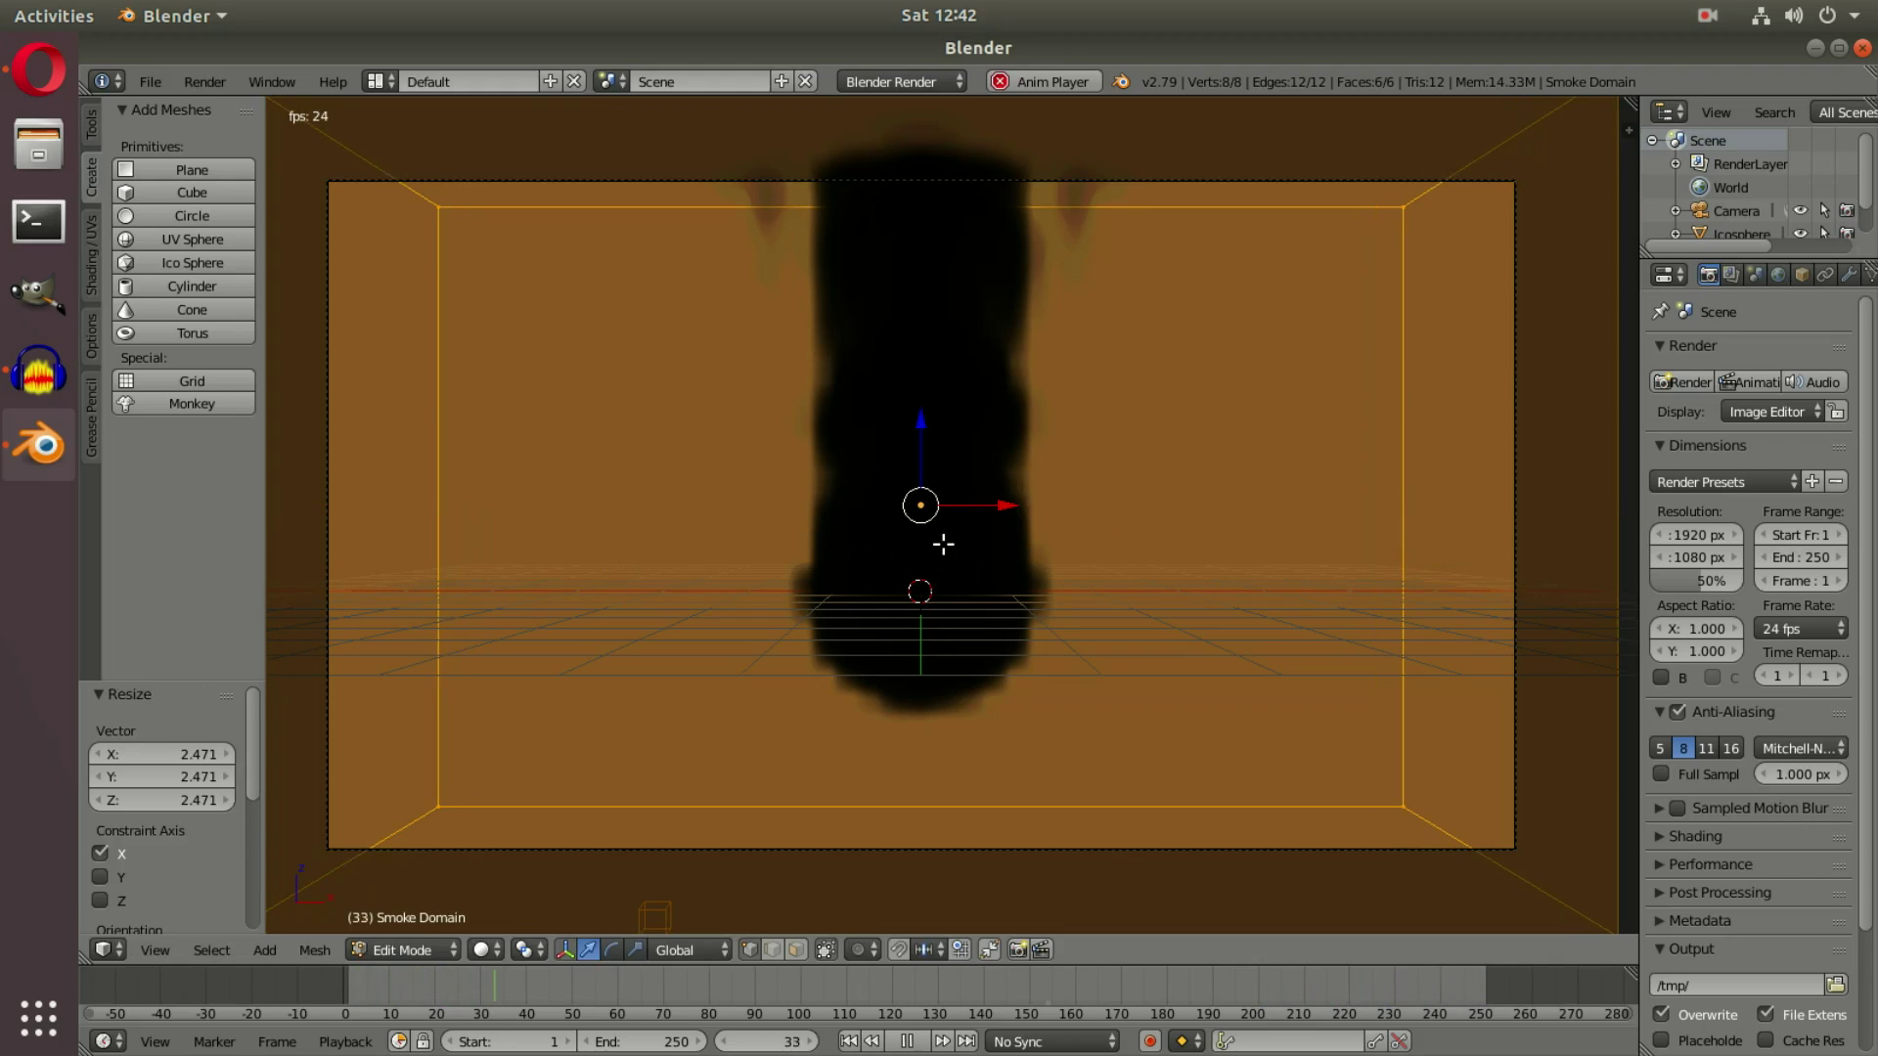
key("Tab")
Select the ico sphere inside the smoke domain and return to the camera view
middle_click_drag(1177, 471, 979, 516)
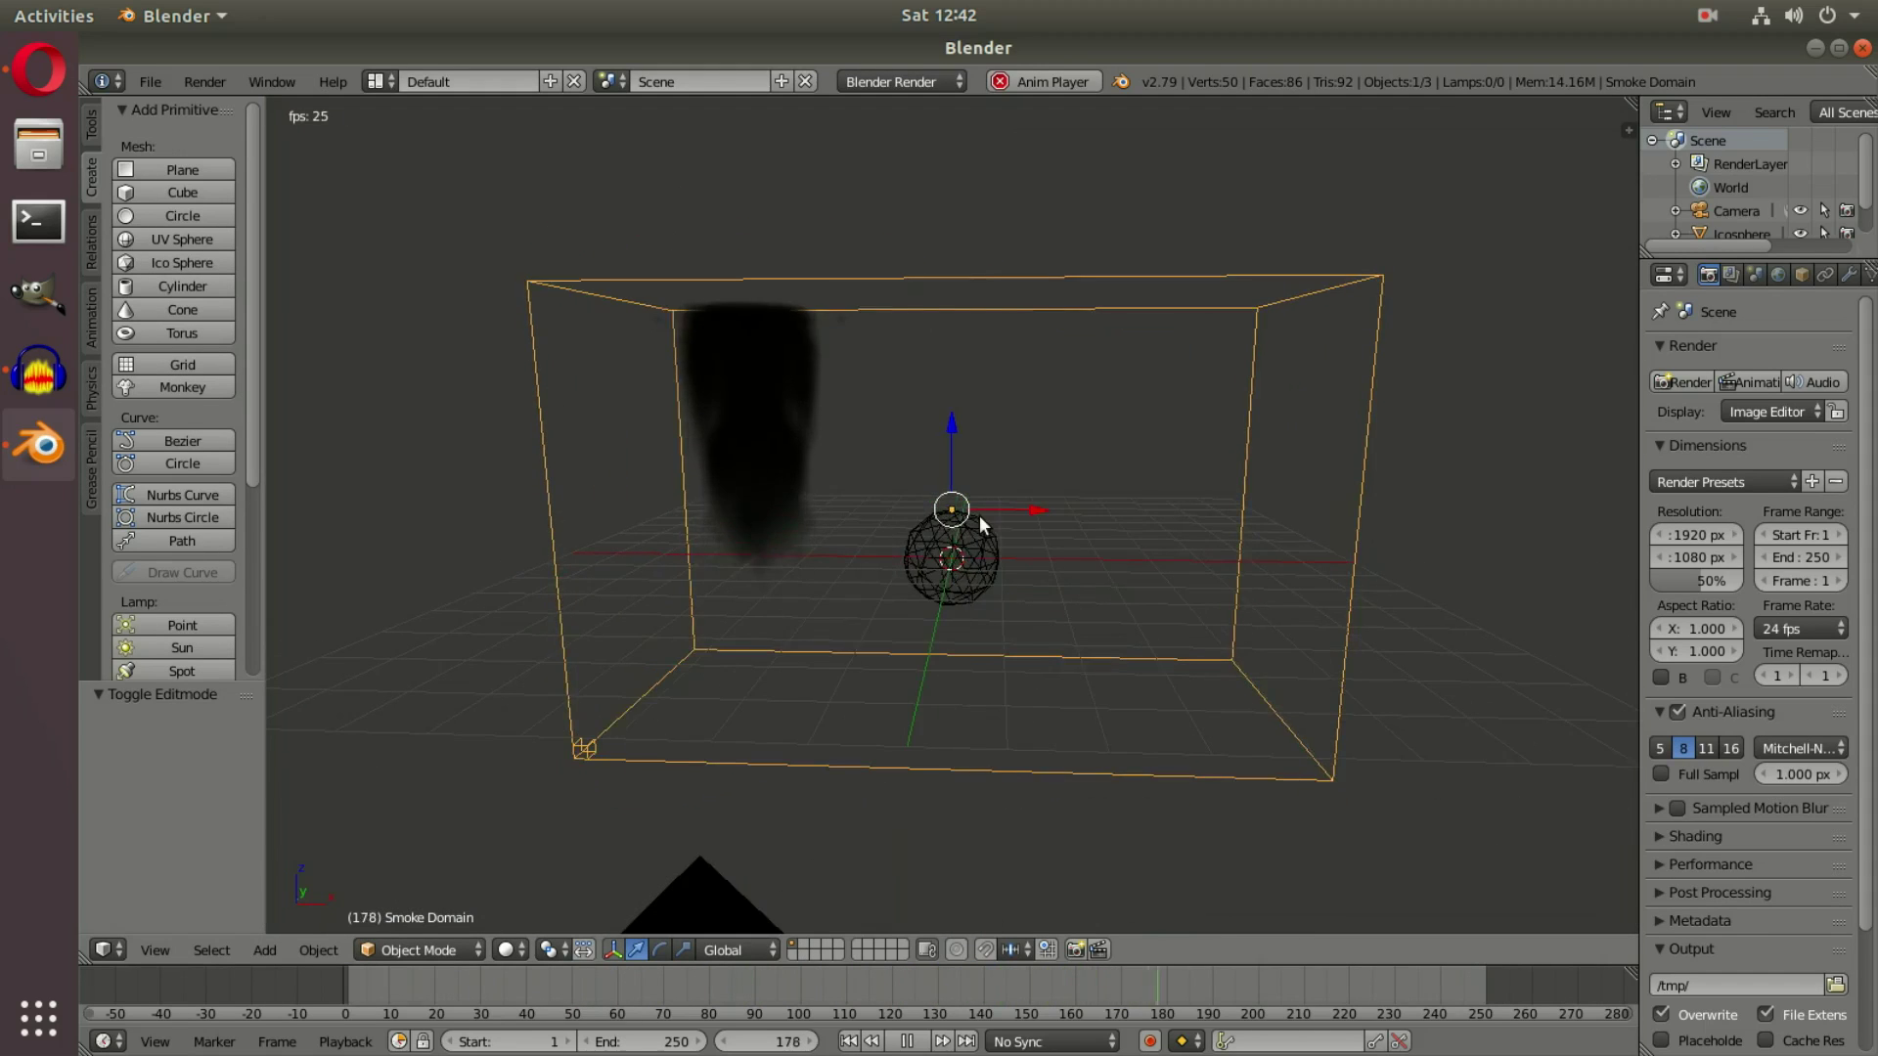
right_click(969, 538)
key("KP_0")
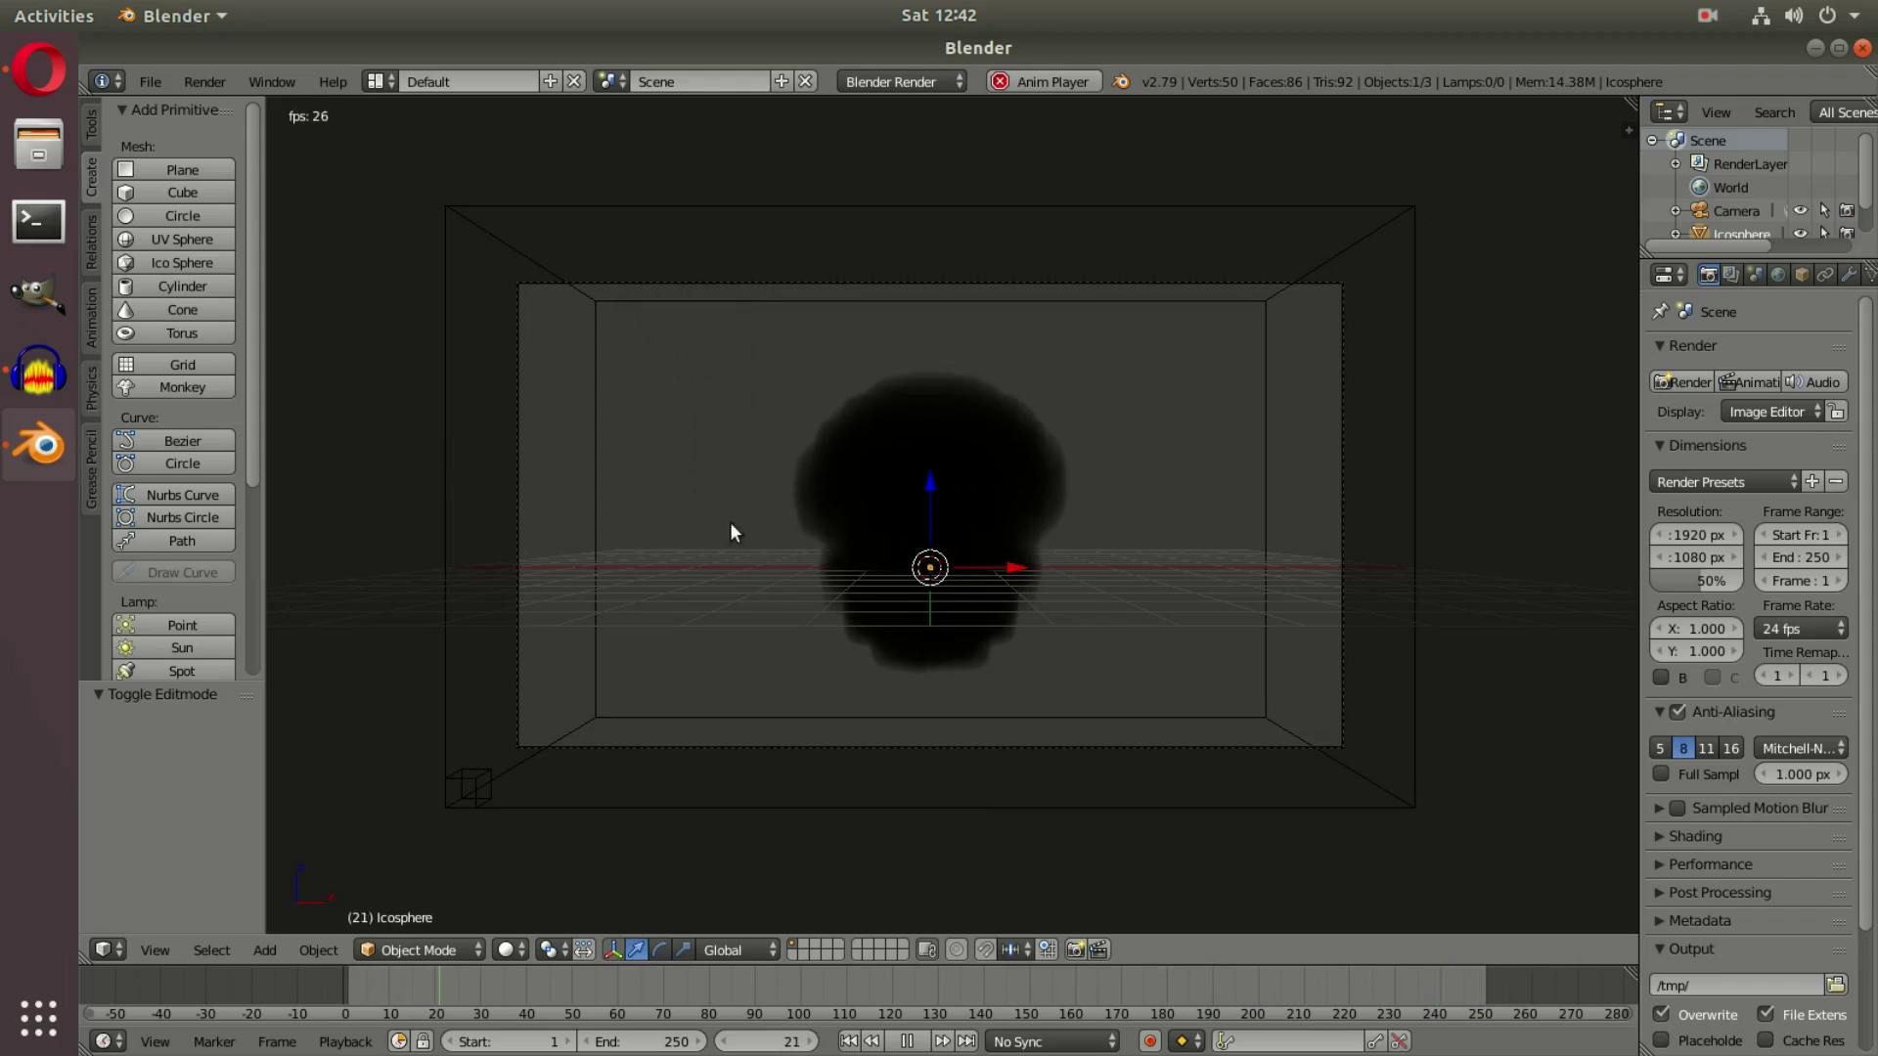
scroll(1002, 504, "up", 1)
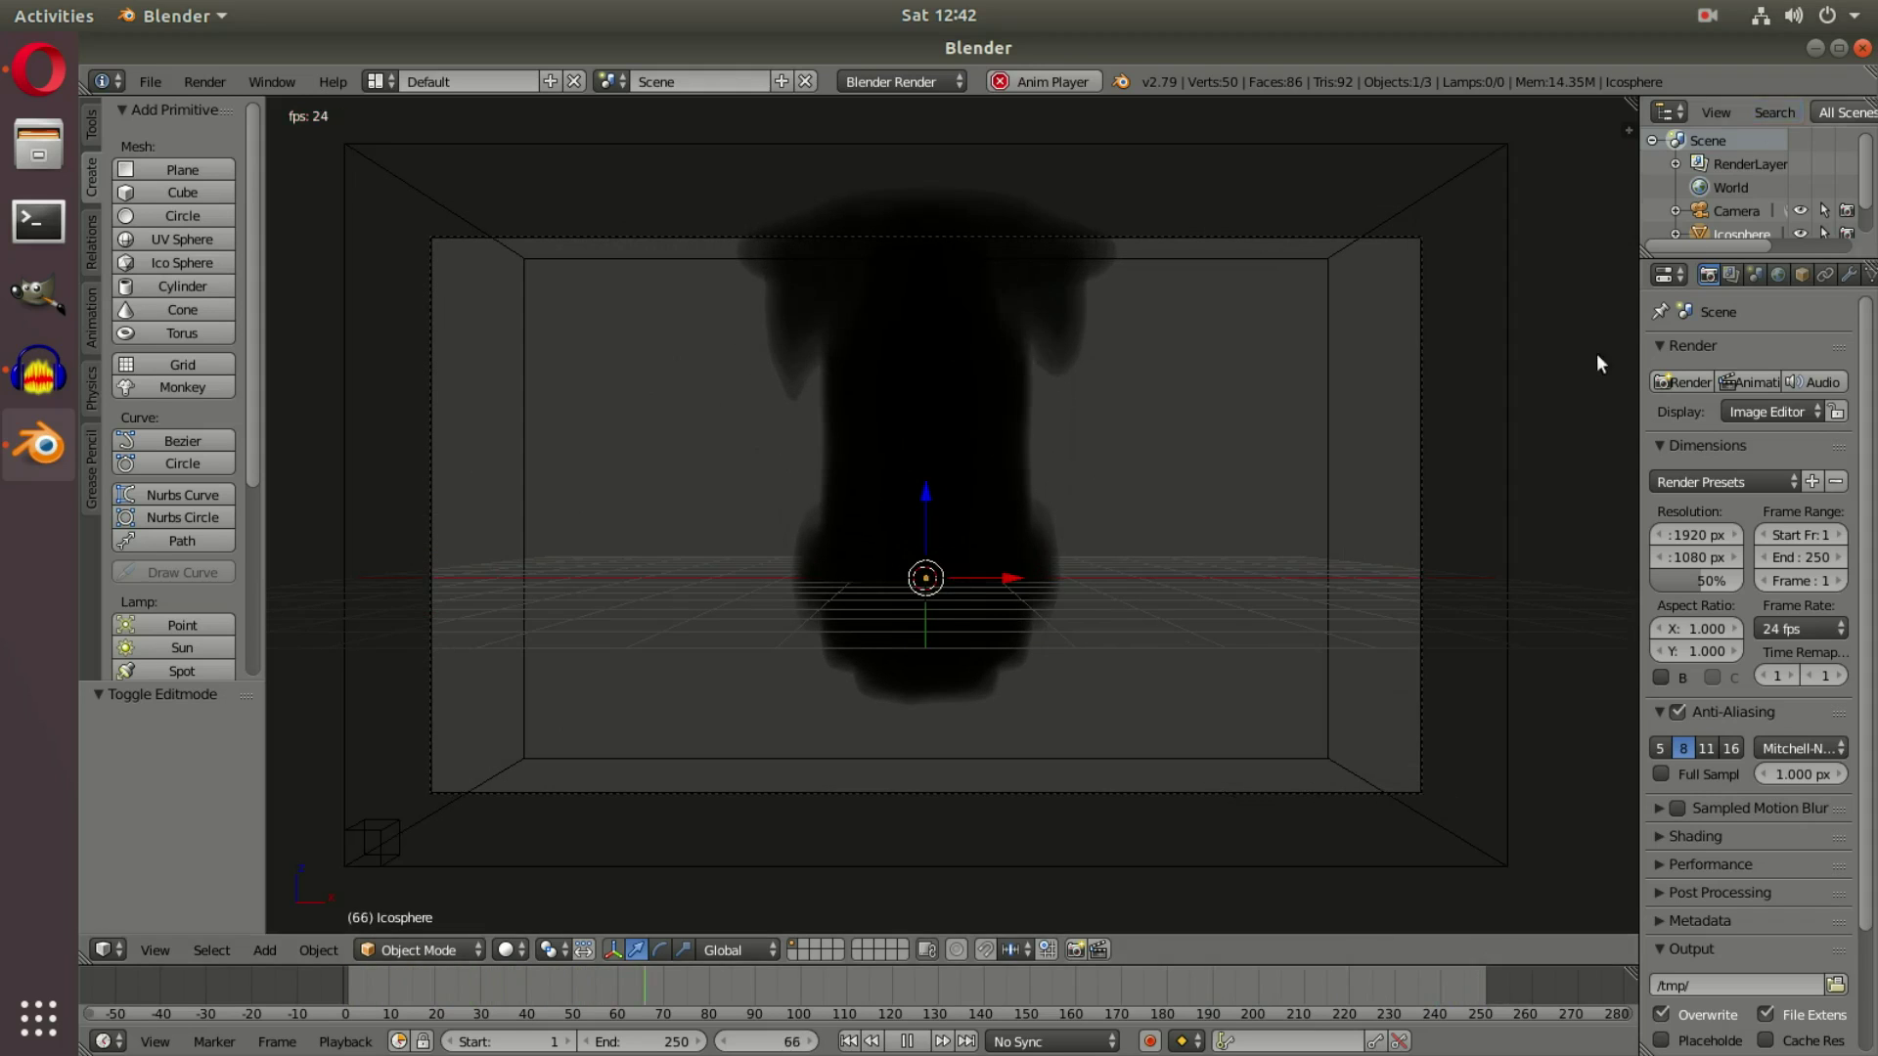
Widen the Properties editor and keep Blender Render as the scene's render engine
left_click_drag(1631, 357, 1475, 359)
left_click(897, 81)
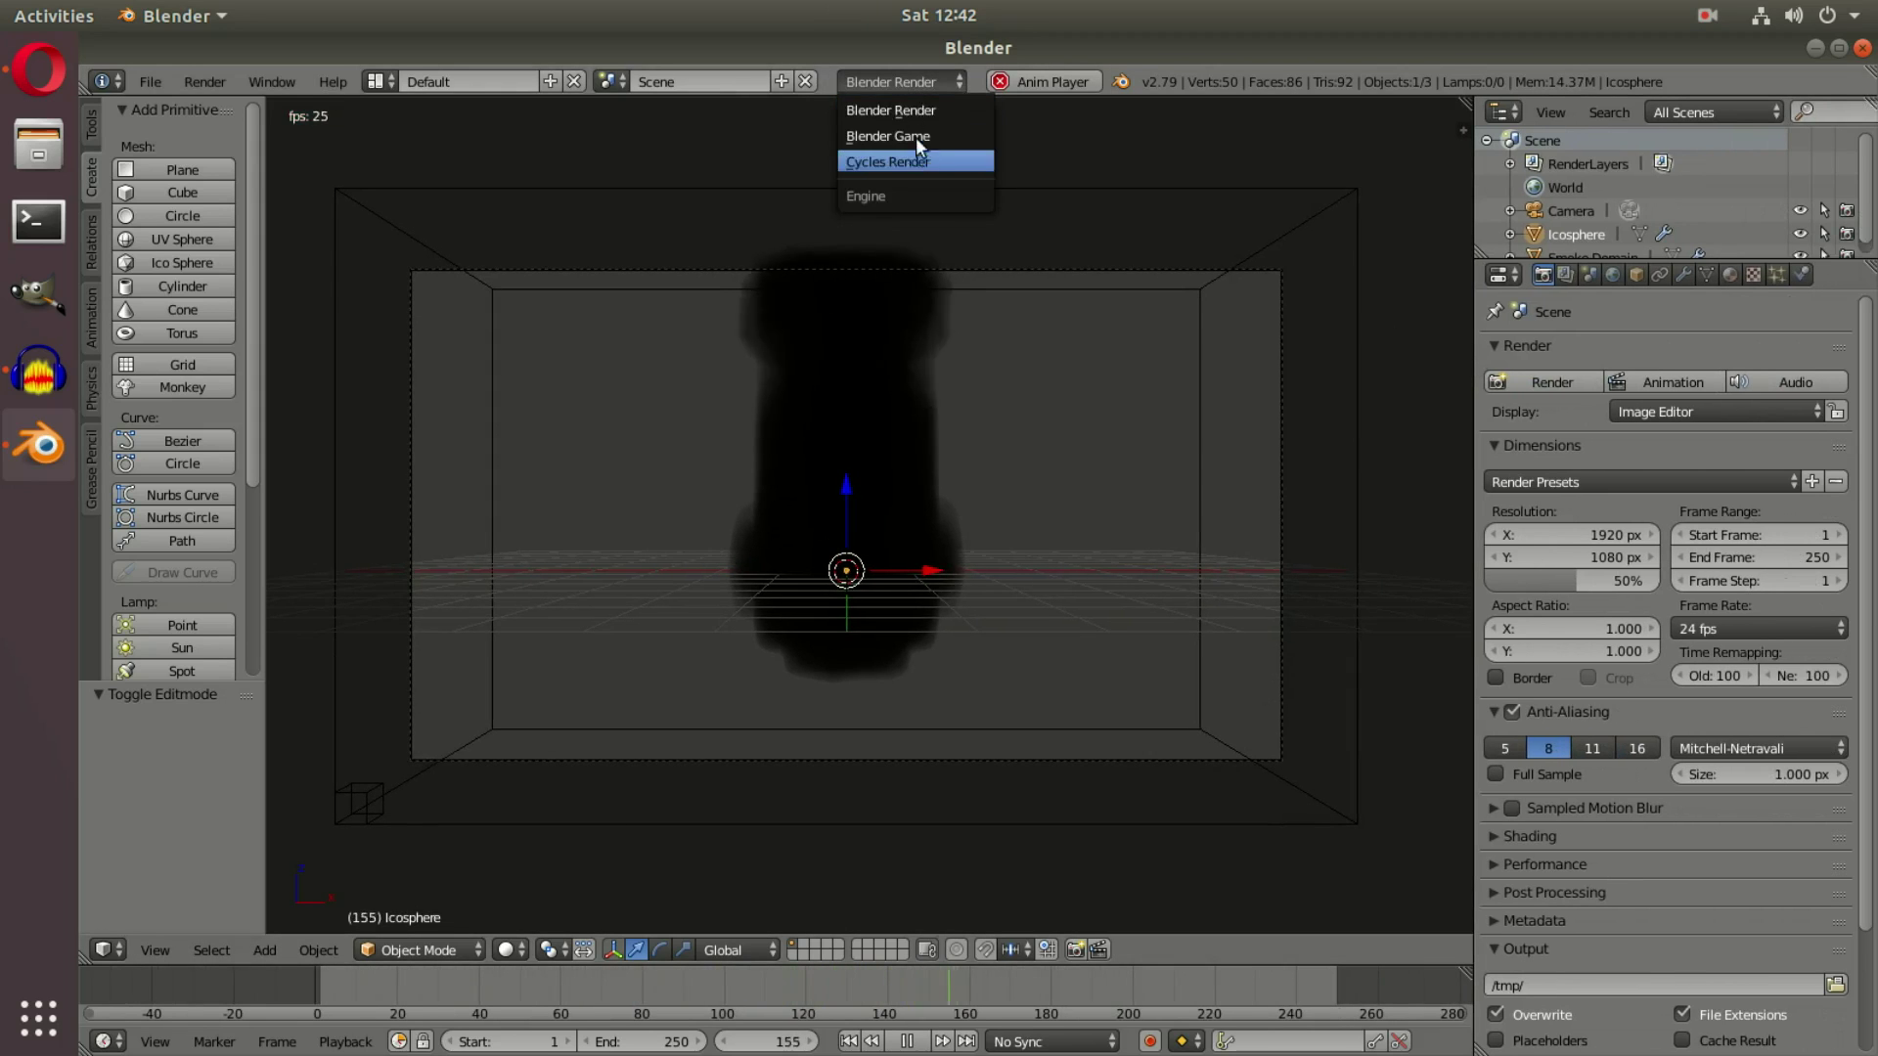
left_click(950, 107)
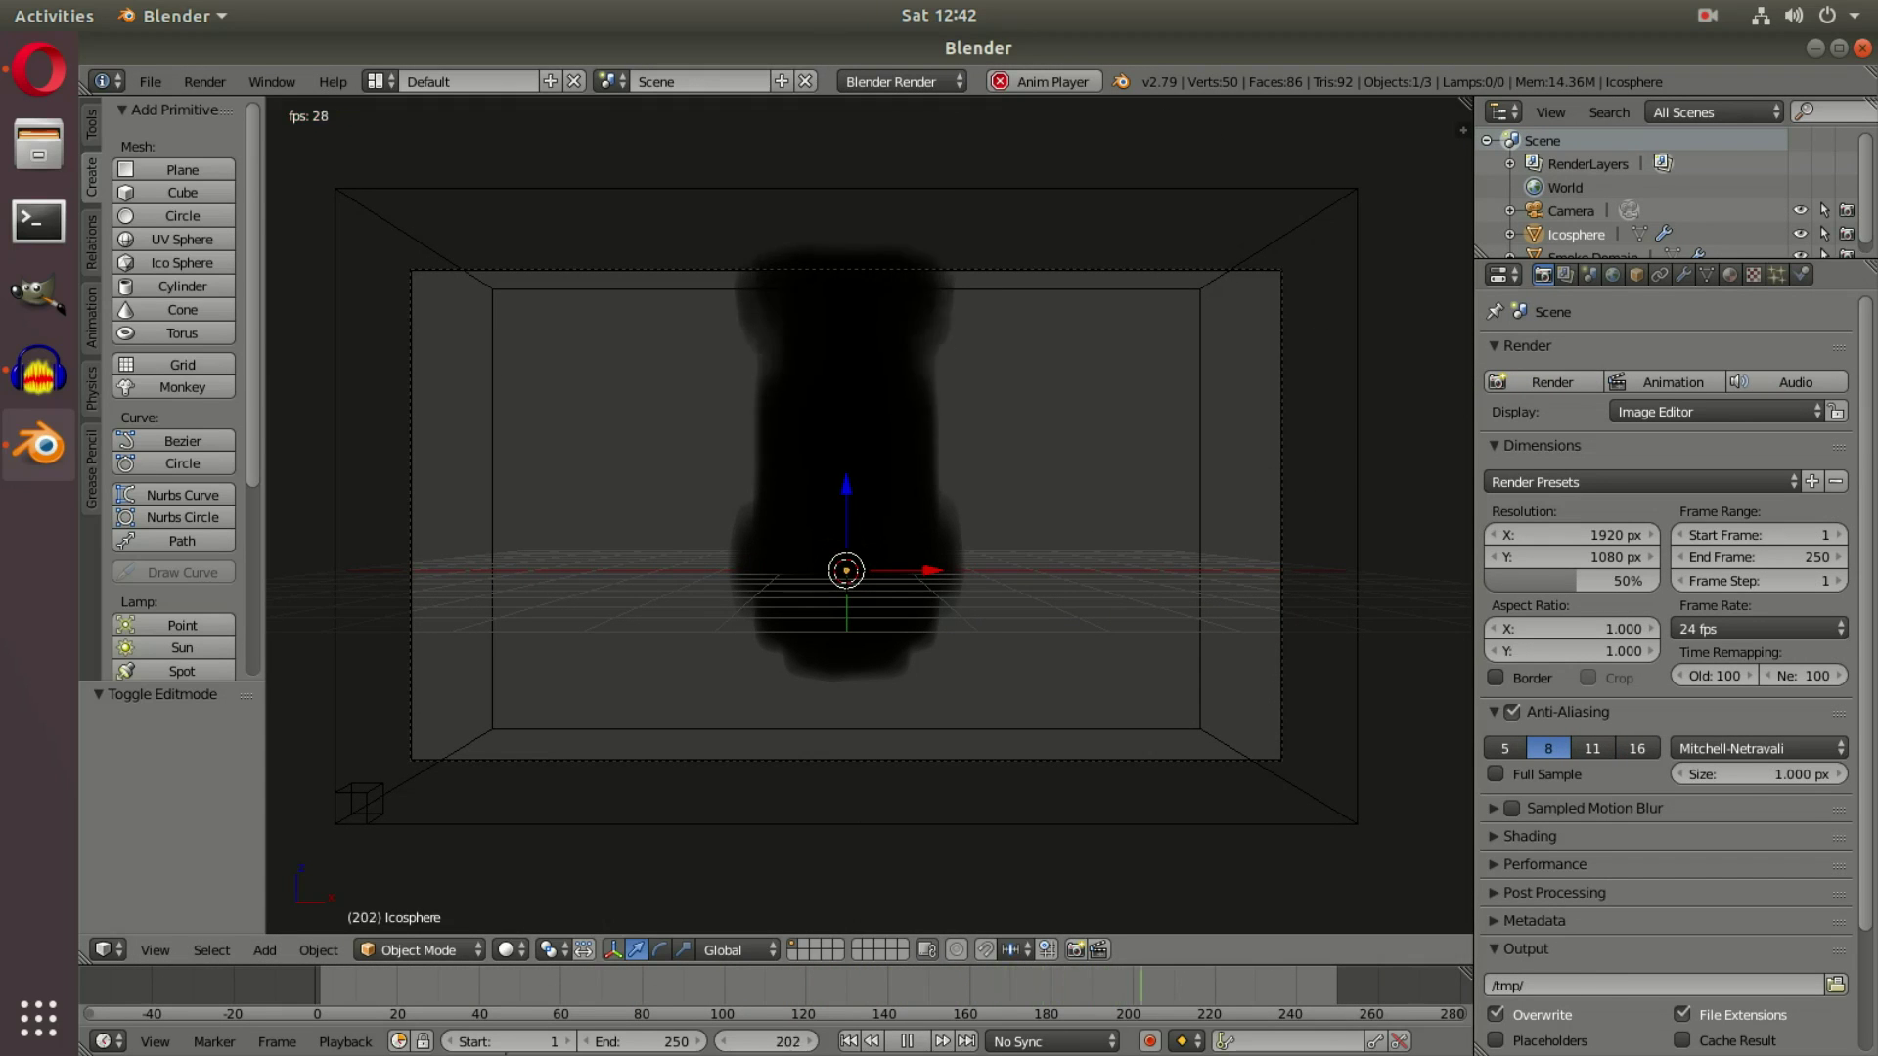
Replay the smoke simulation from the first frame and stop playback at frame 47
left_click(908, 1042)
left_click(585, 984)
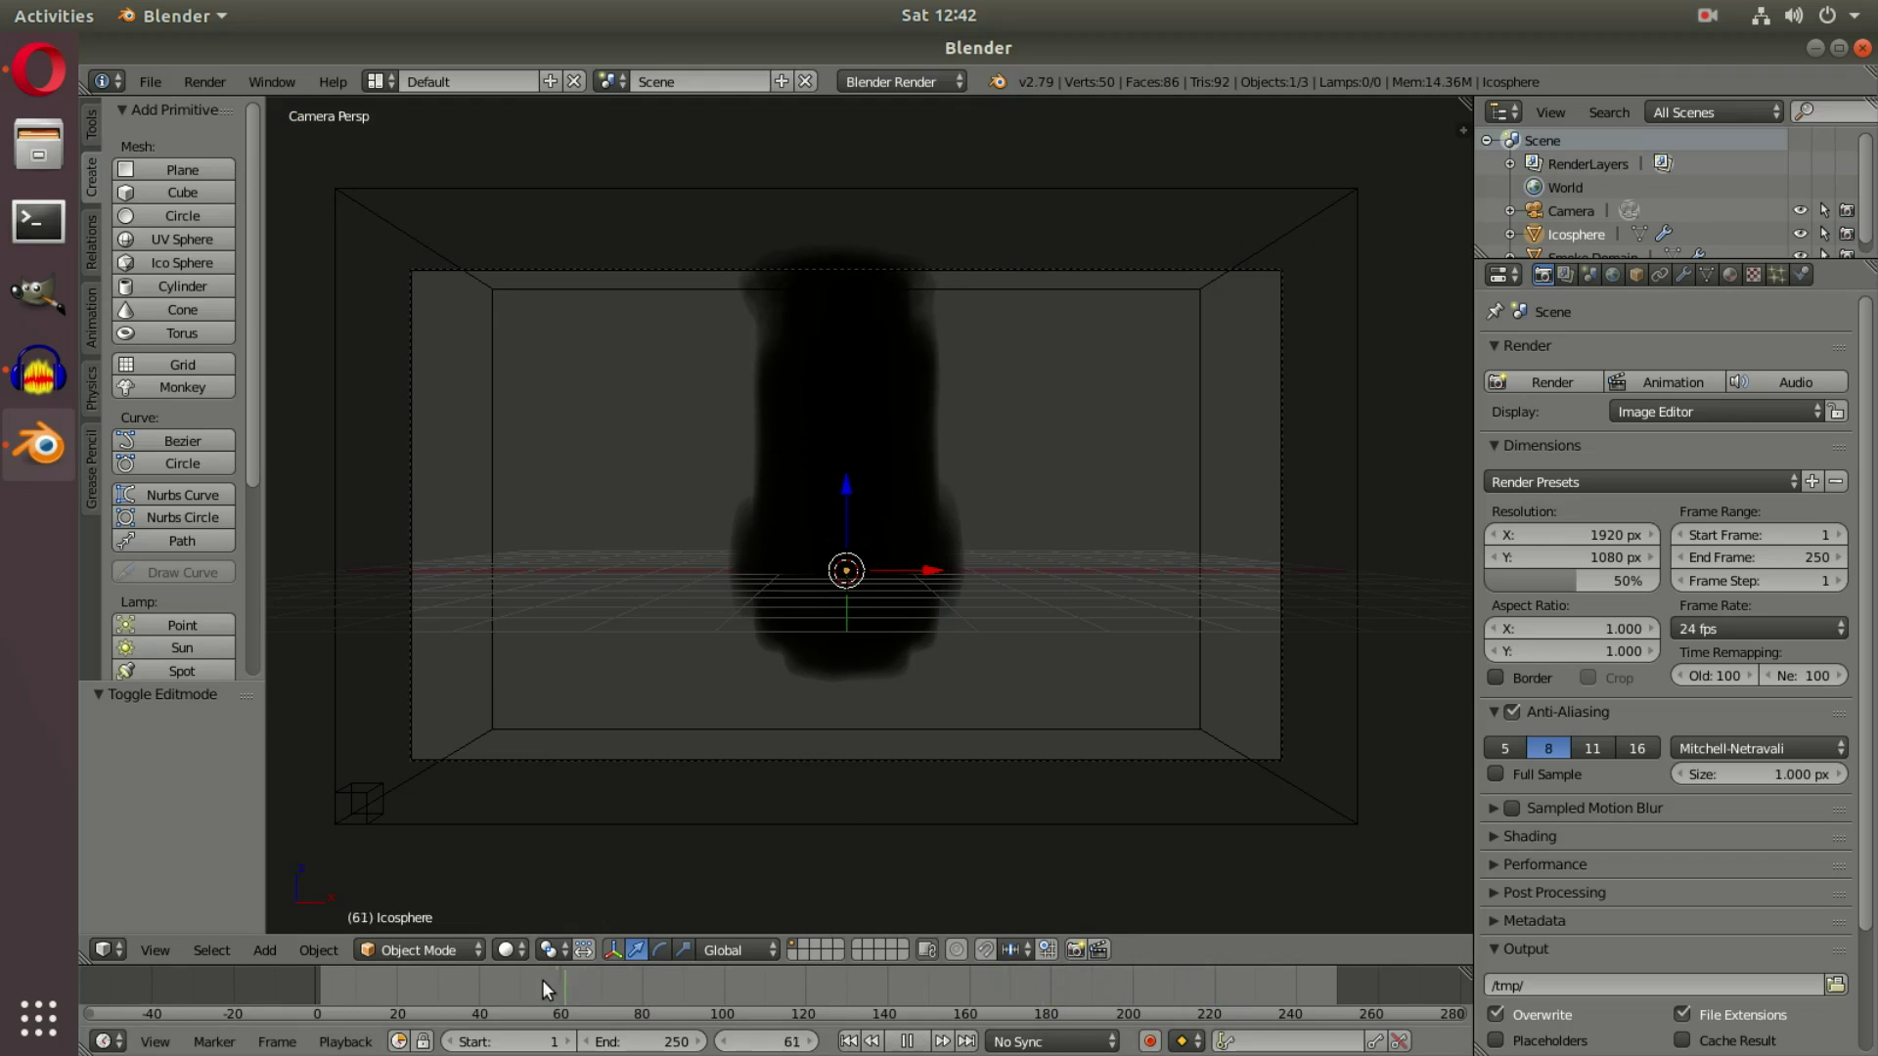
key("alt+a")
key("shift+Left")
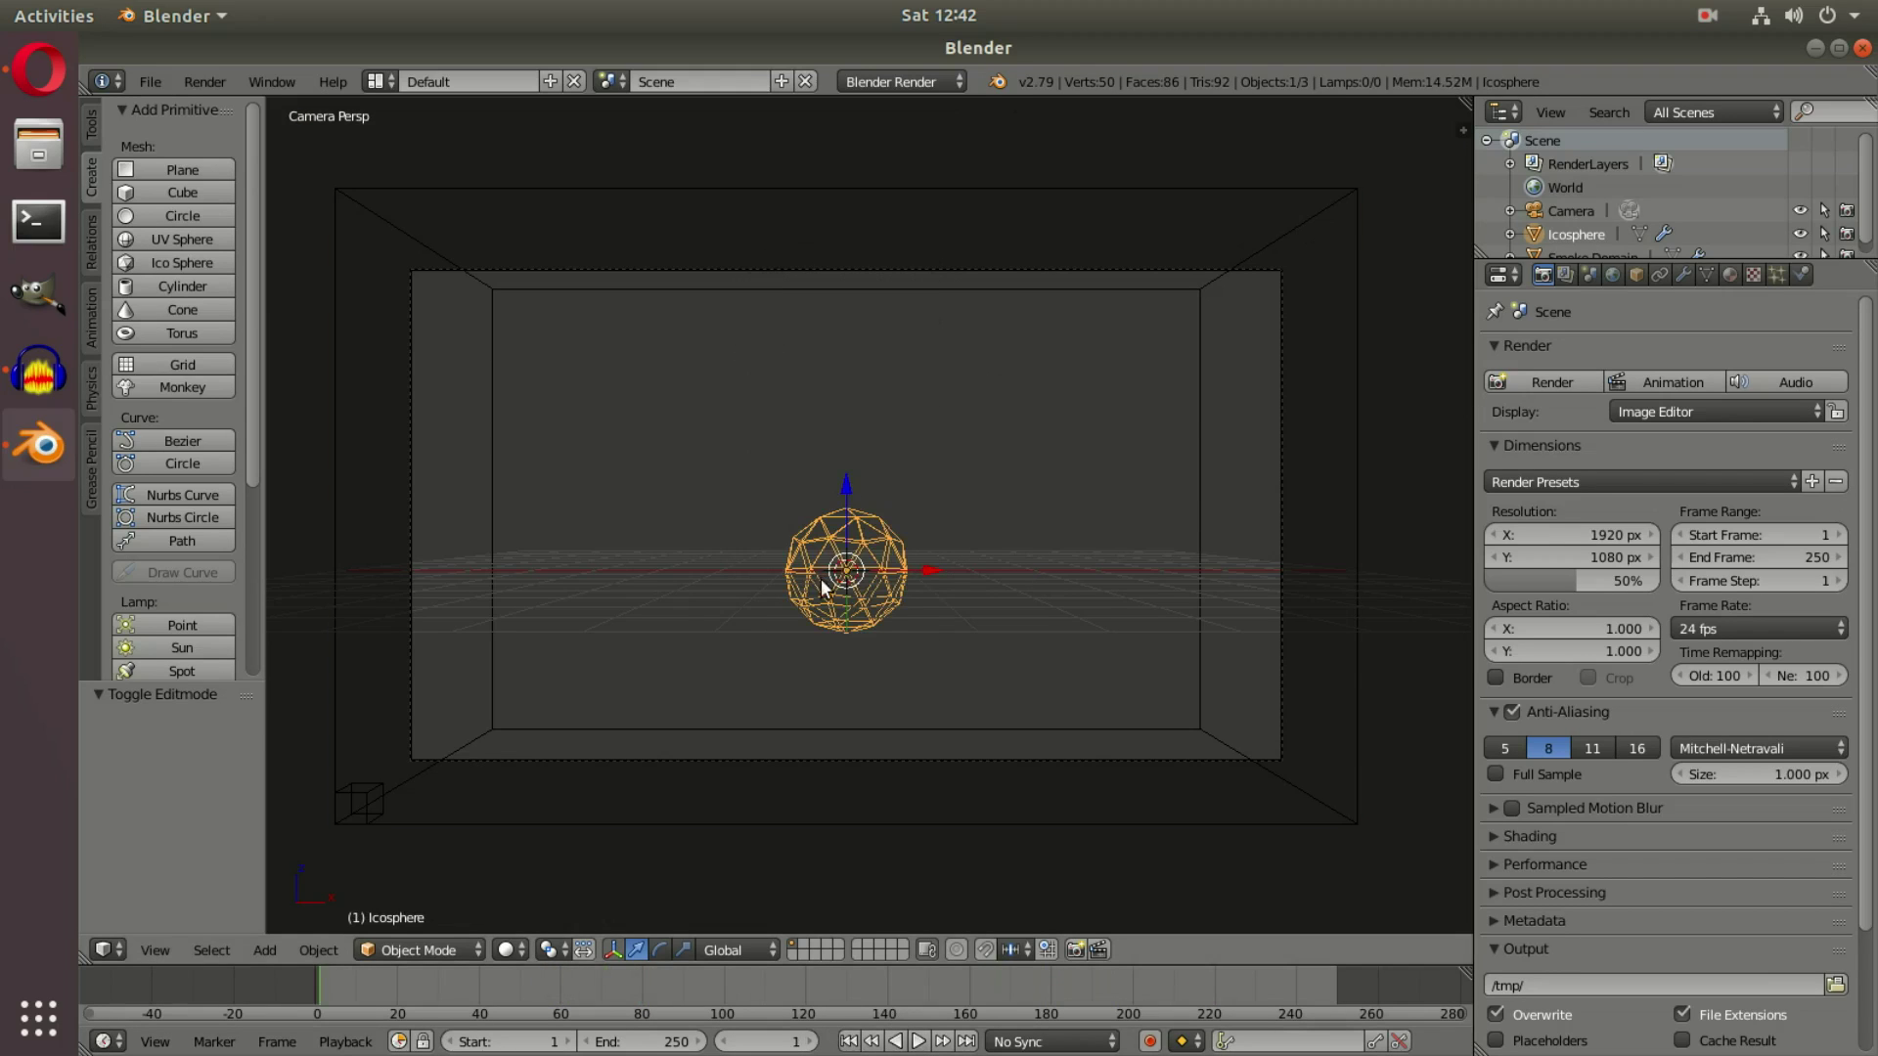
left_click(919, 1044)
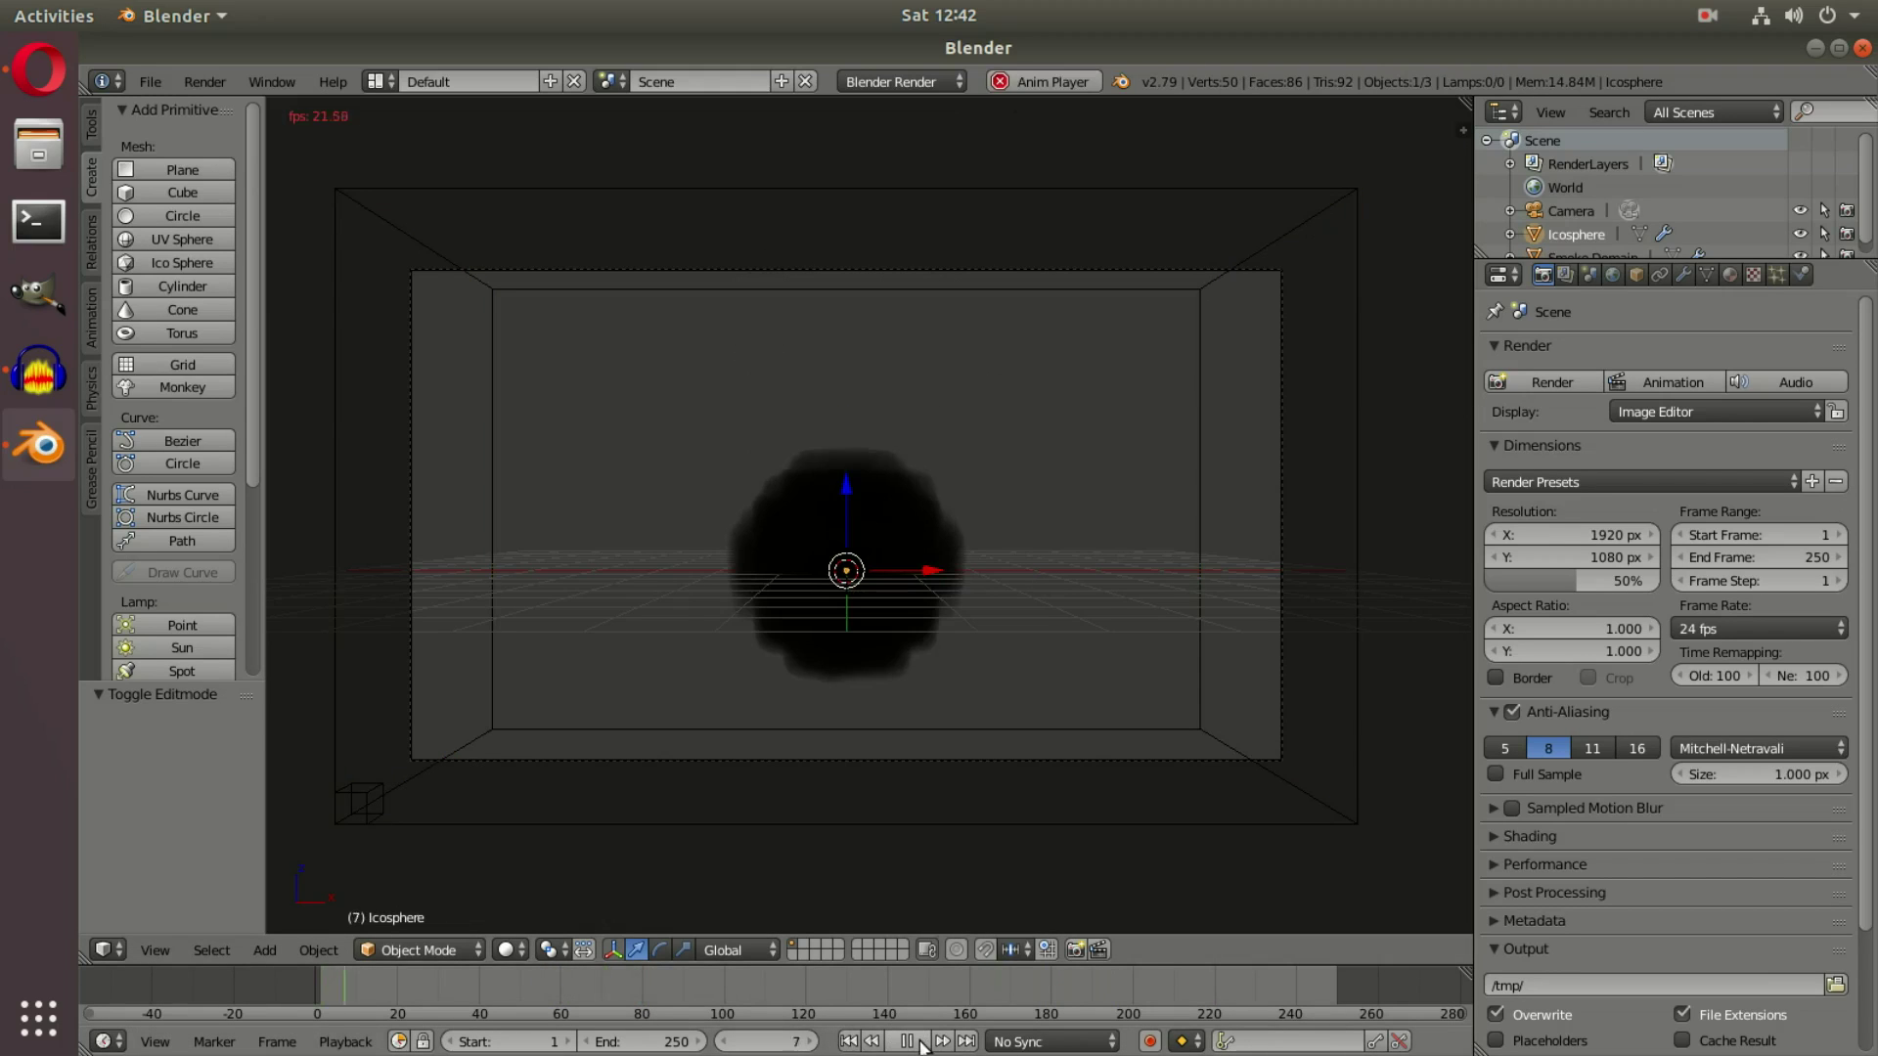
key("alt+a")
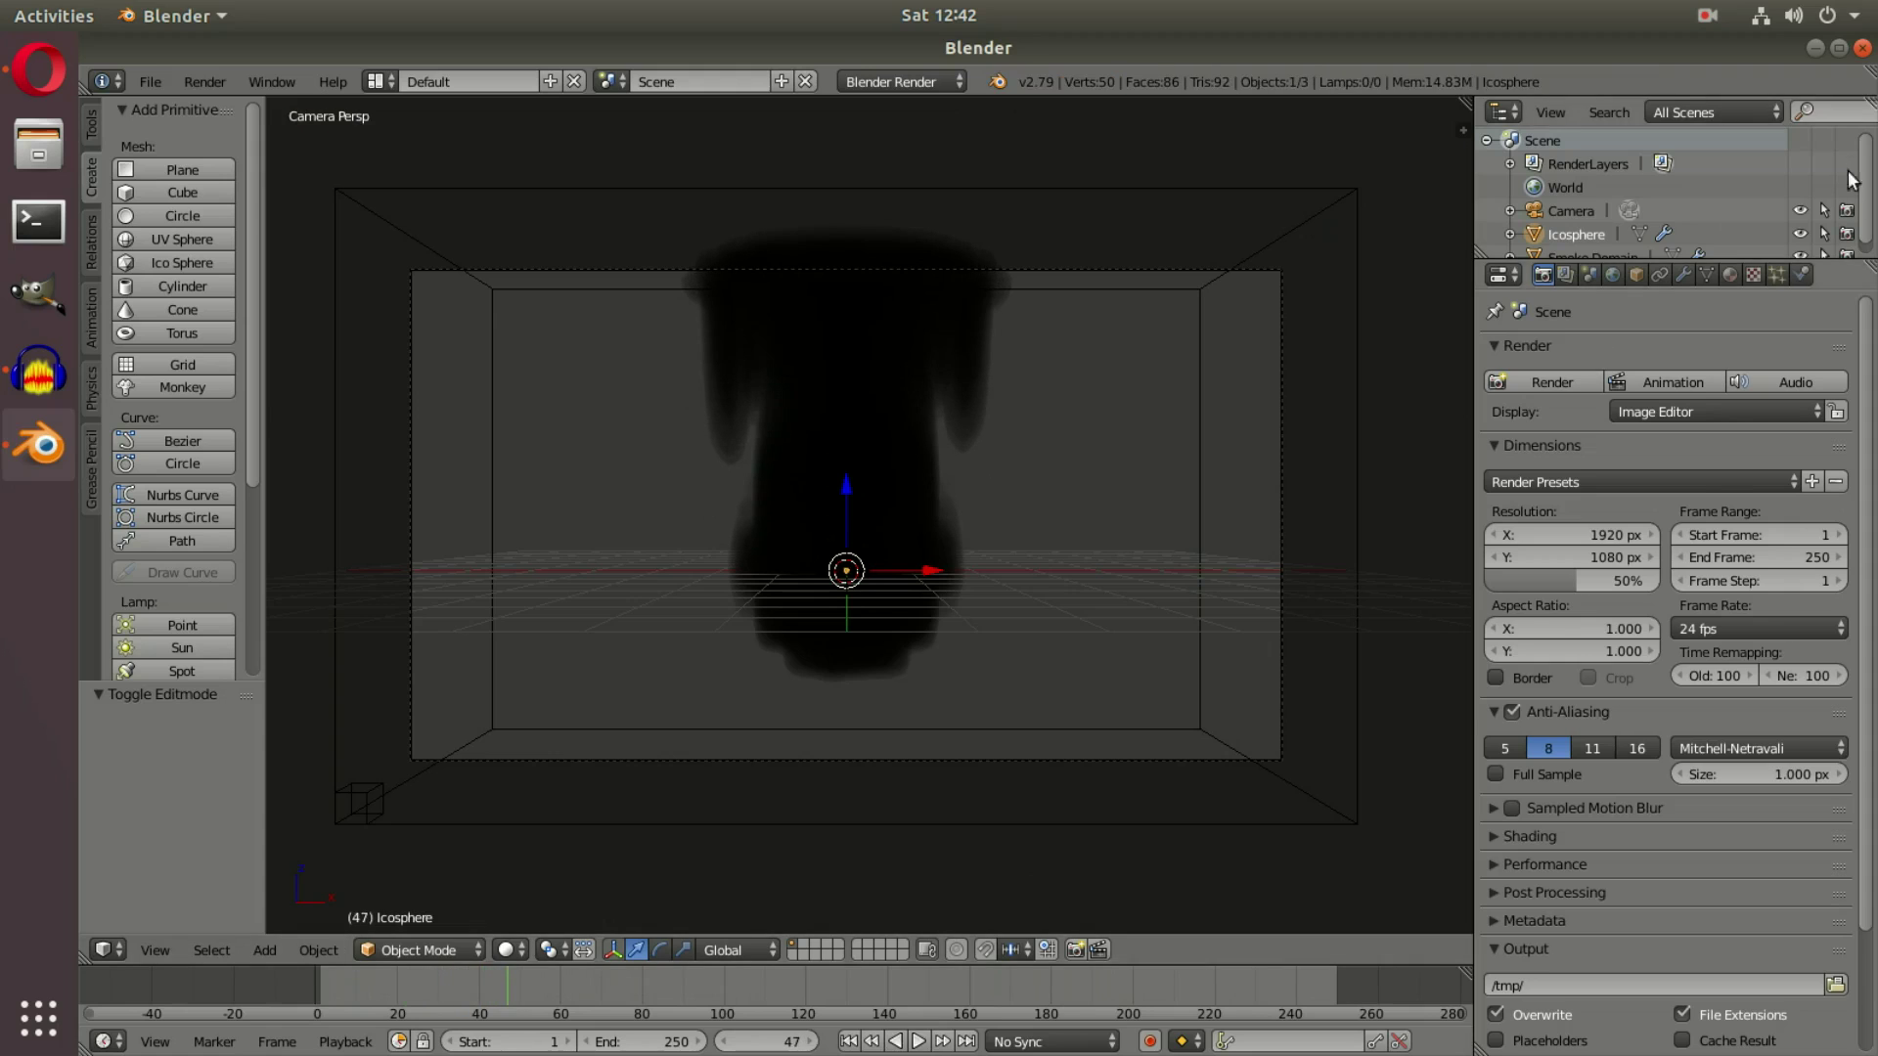
Set the ico sphere's smoke flow type to Fire + Smoke and darken its smoke color slightly
left_click(1804, 278)
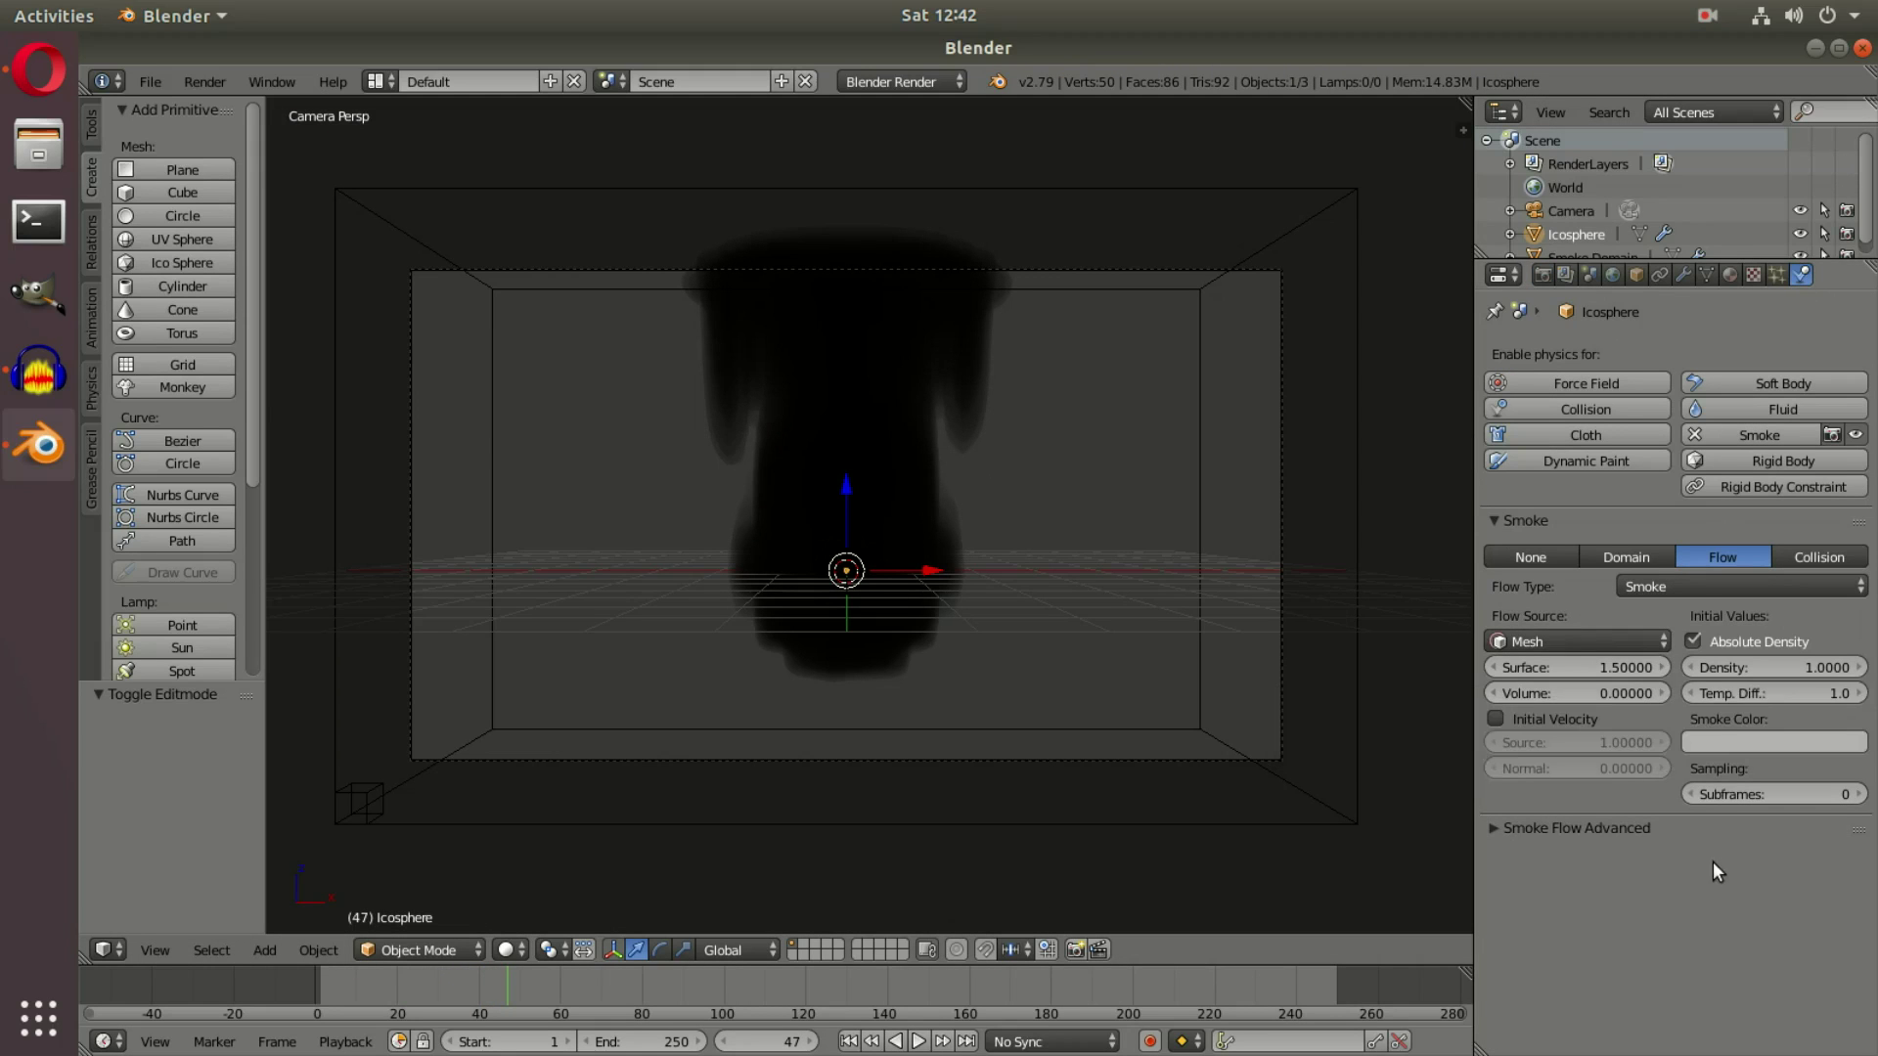
left_click(1698, 579)
left_click(1692, 506)
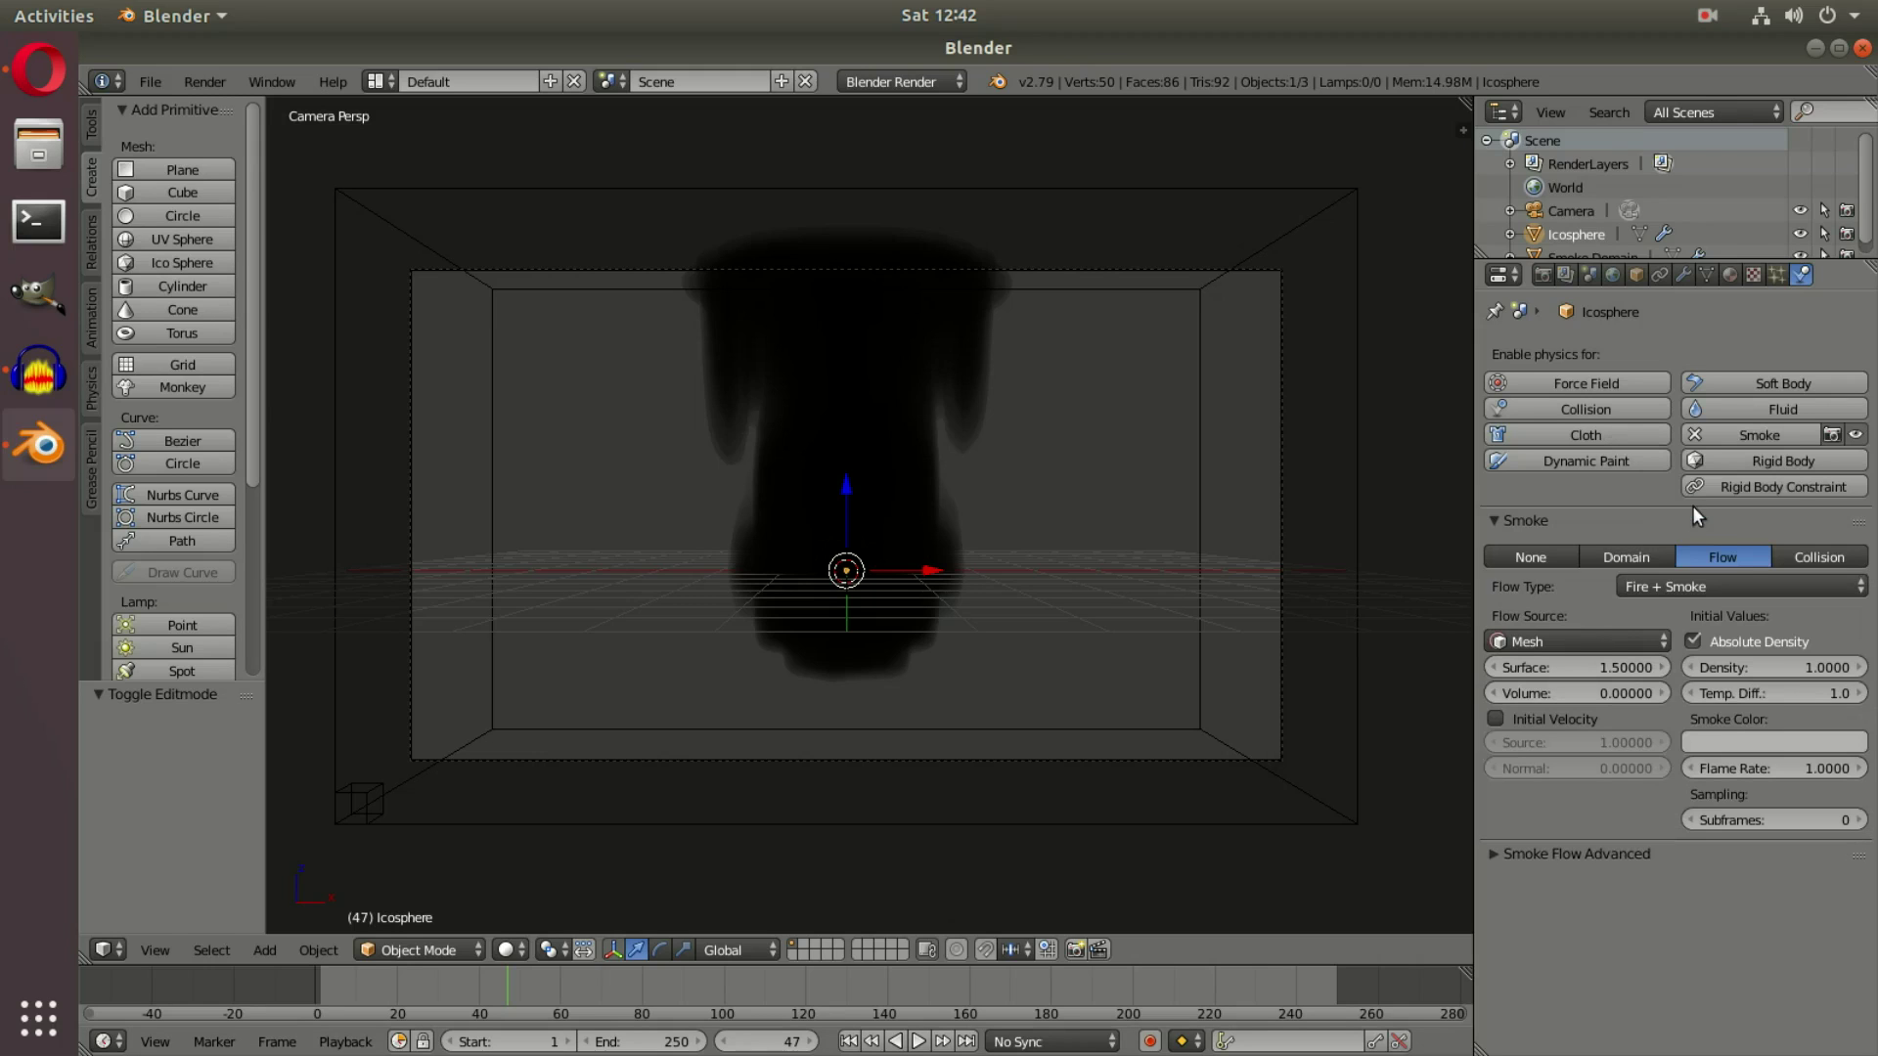
left_click(1659, 582)
left_click(1685, 501)
left_click(1792, 739)
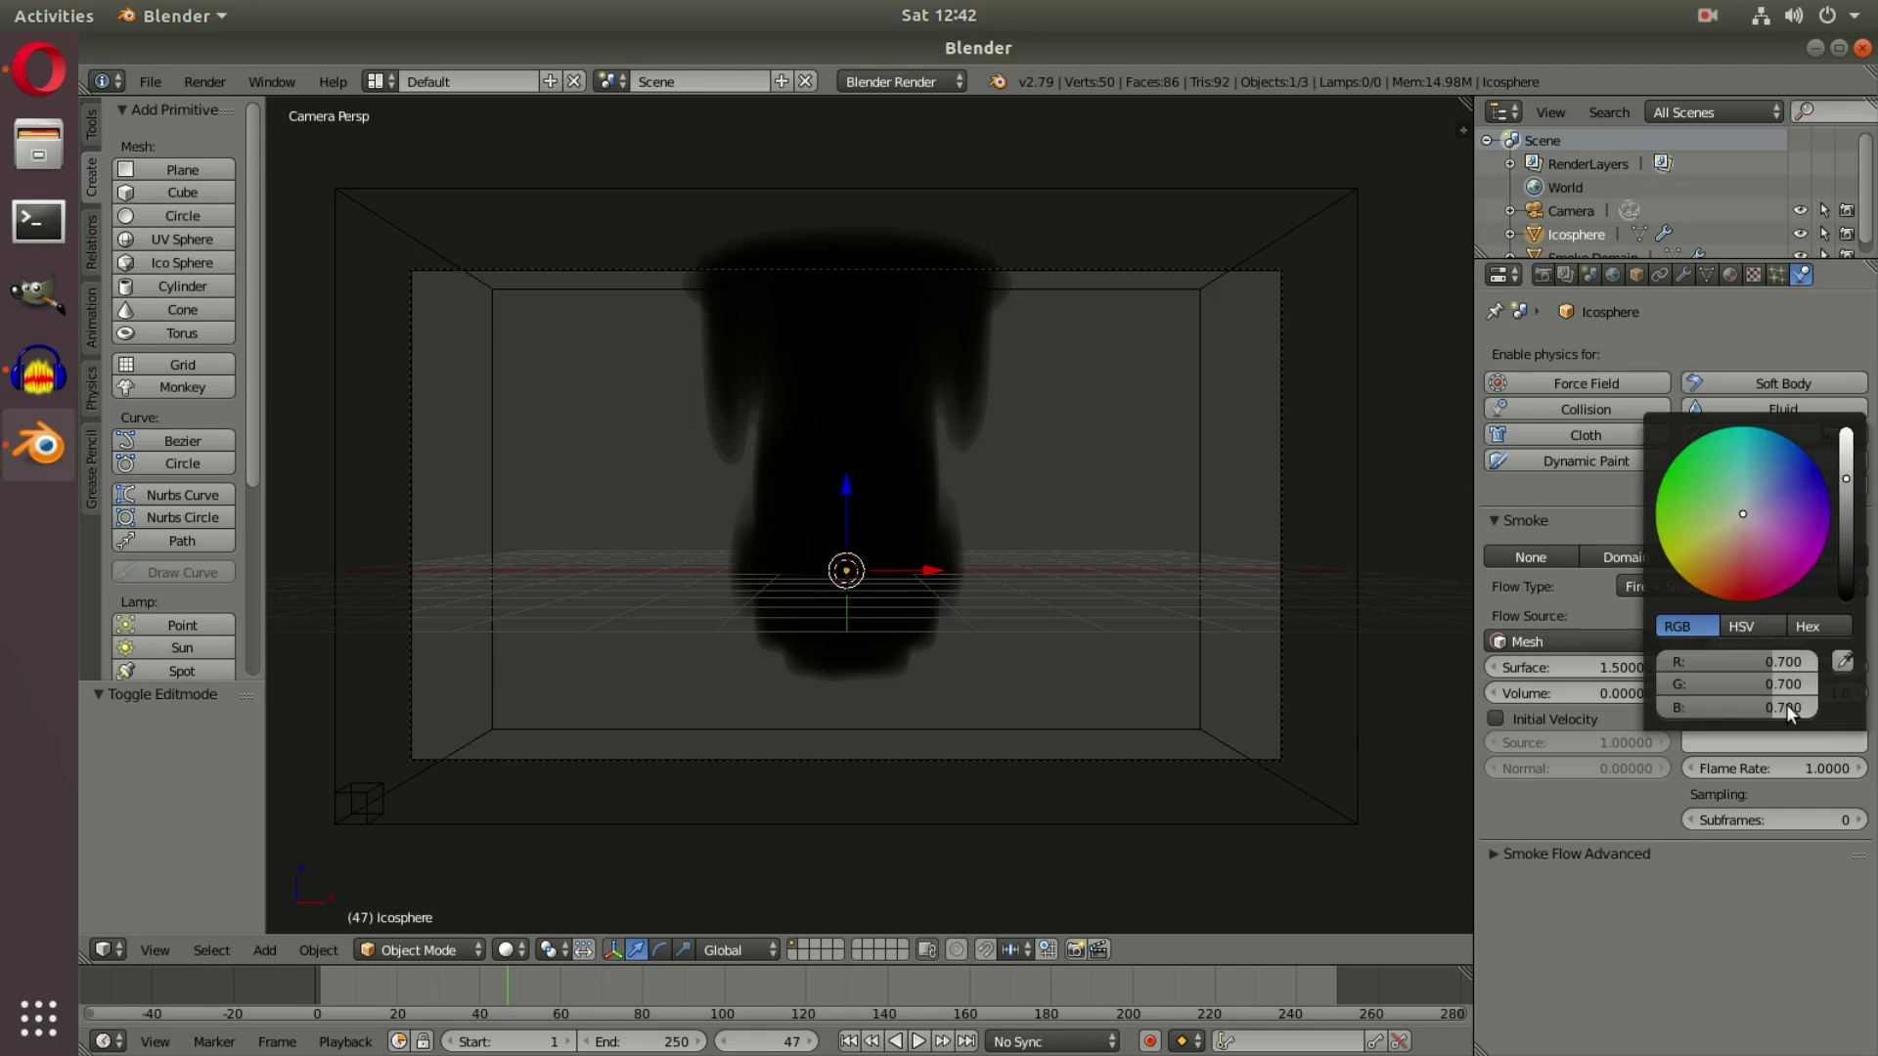
left_click_drag(1847, 480, 1846, 495)
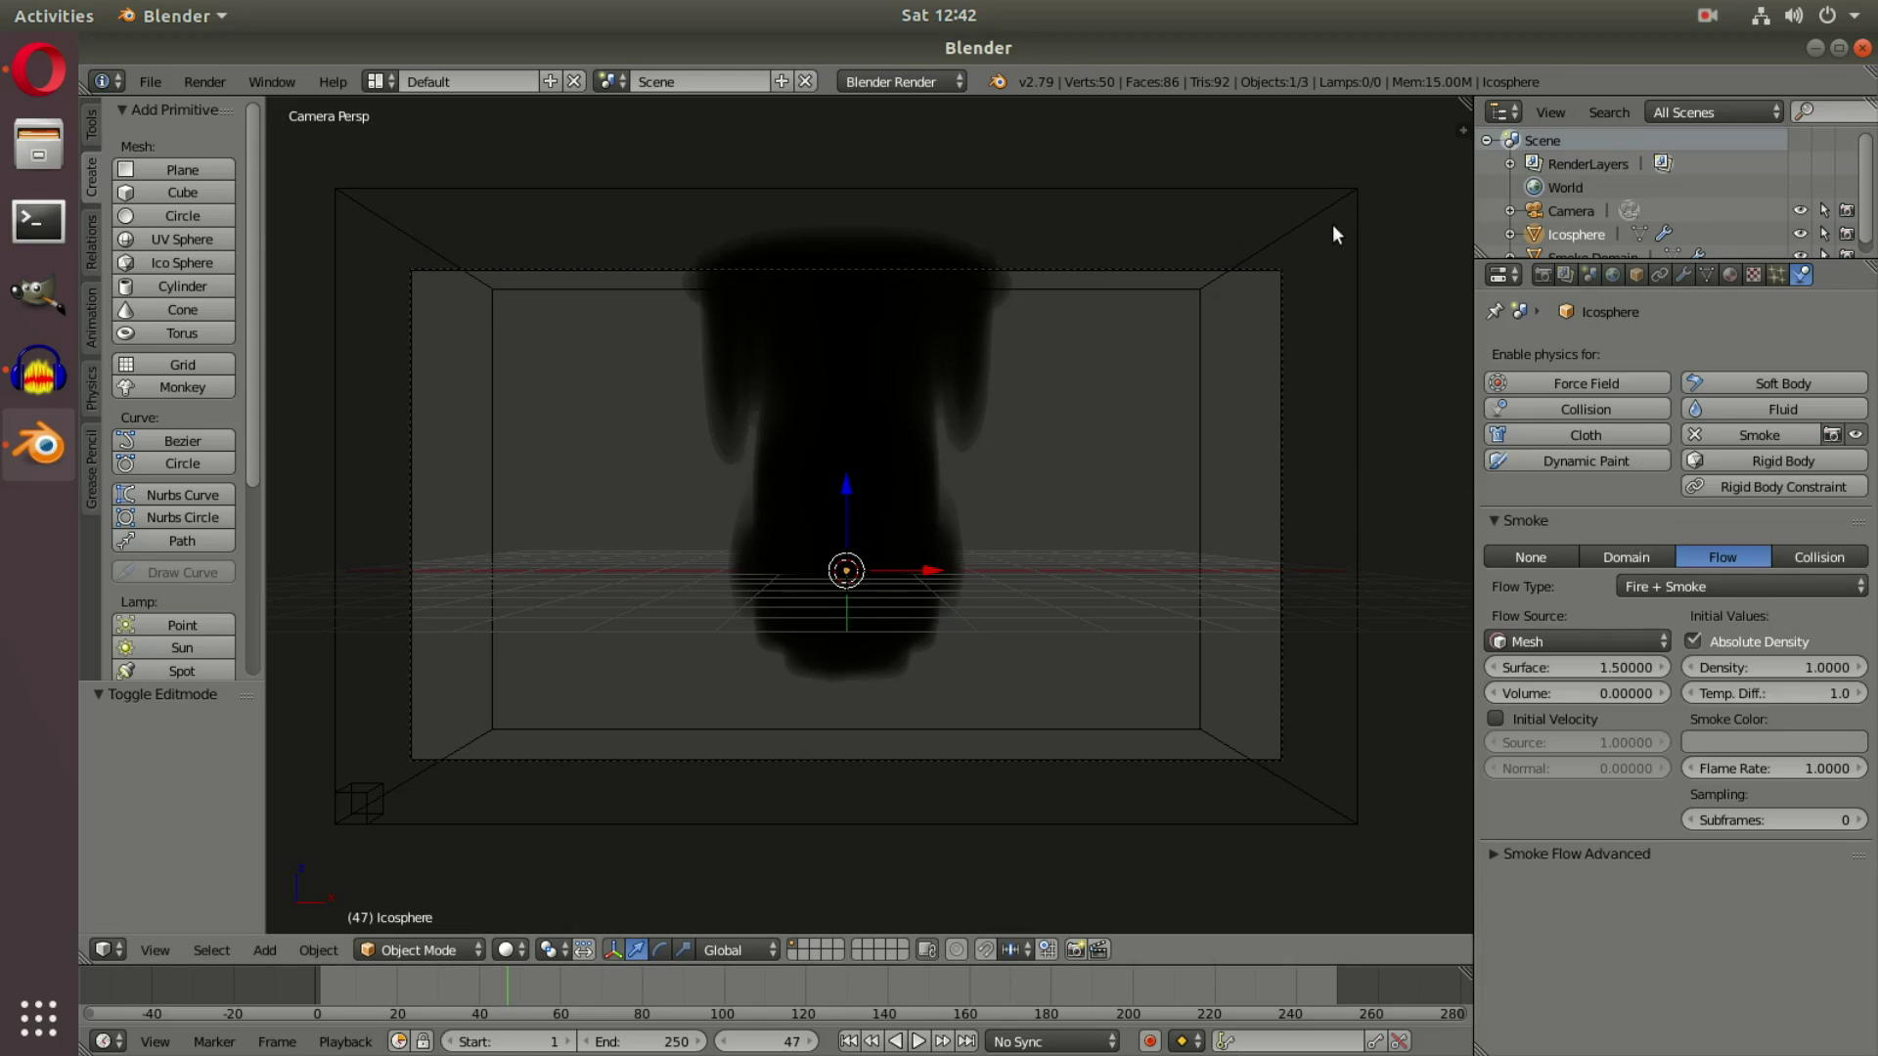
Select the smoke domain, enlarge its settings area slightly, and keep its border collisions set to Open
right_click(1342, 198)
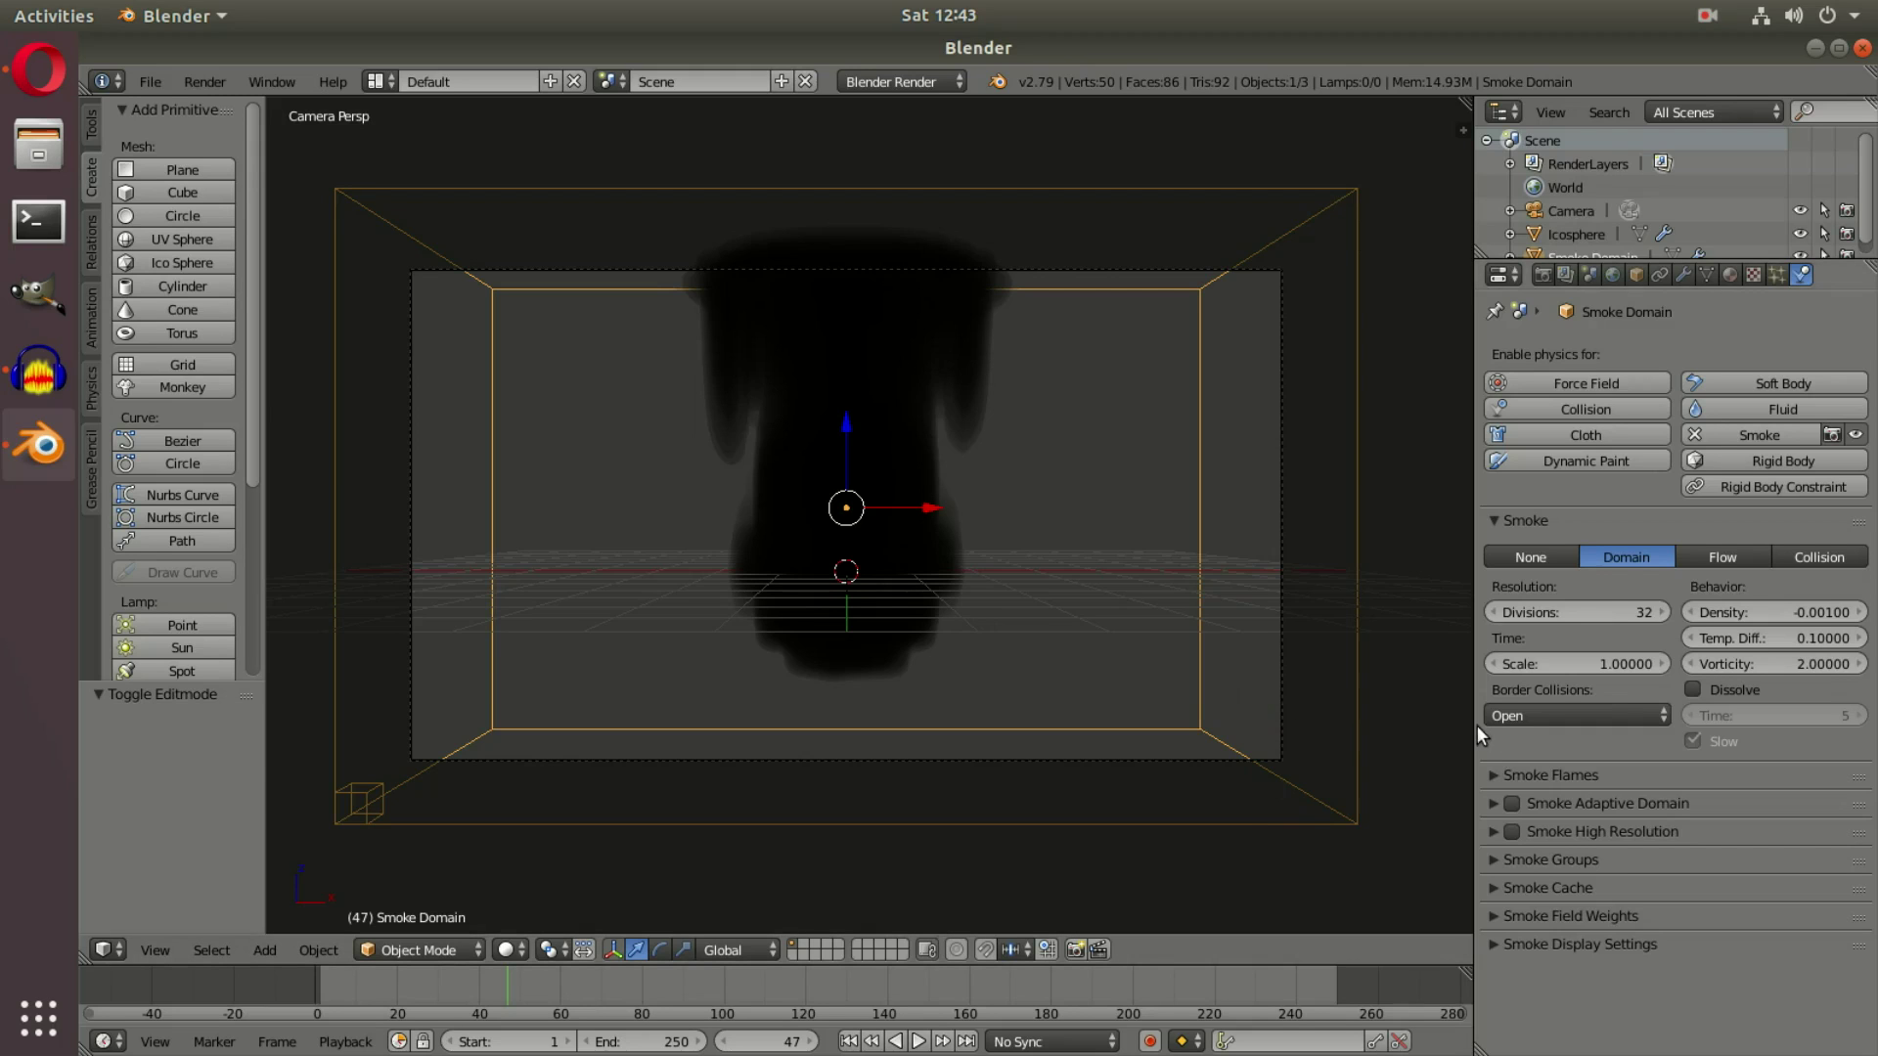
left_click_drag(1475, 727, 1441, 726)
scroll(737, 720, "up", 1)
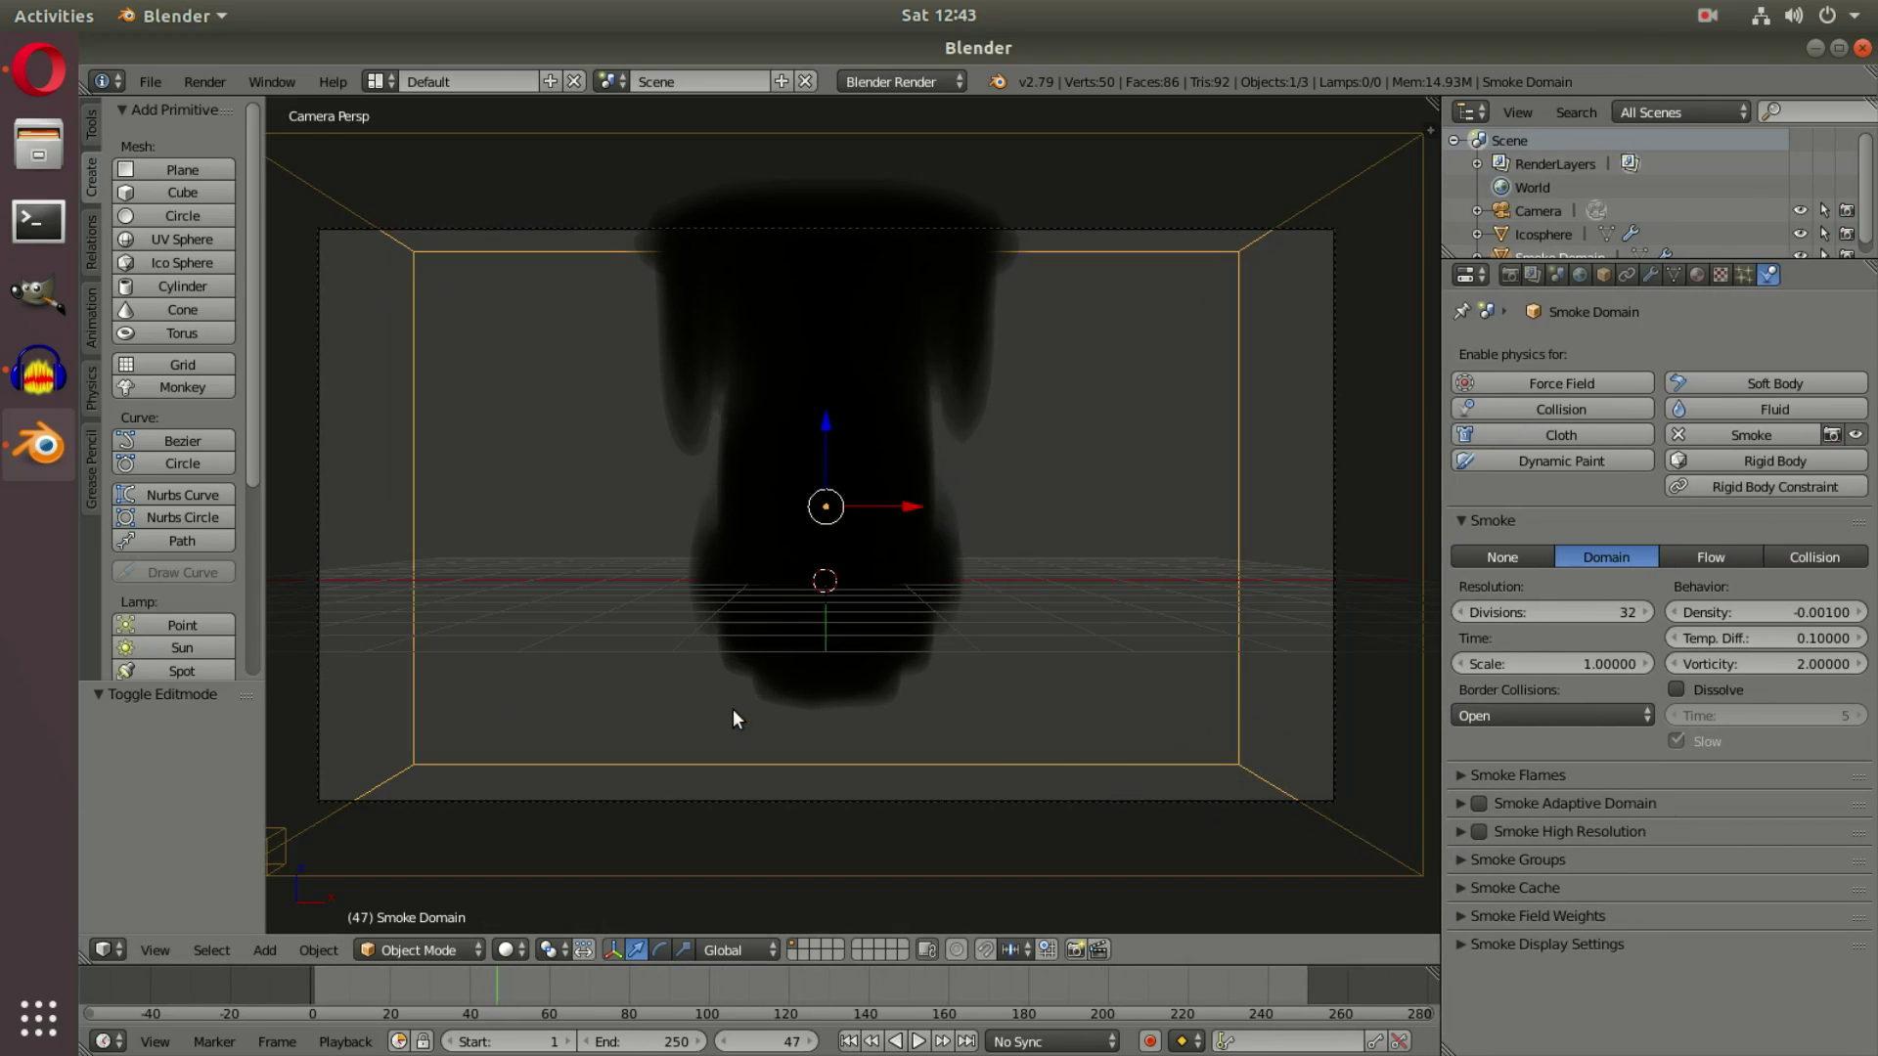
left_click(1585, 715)
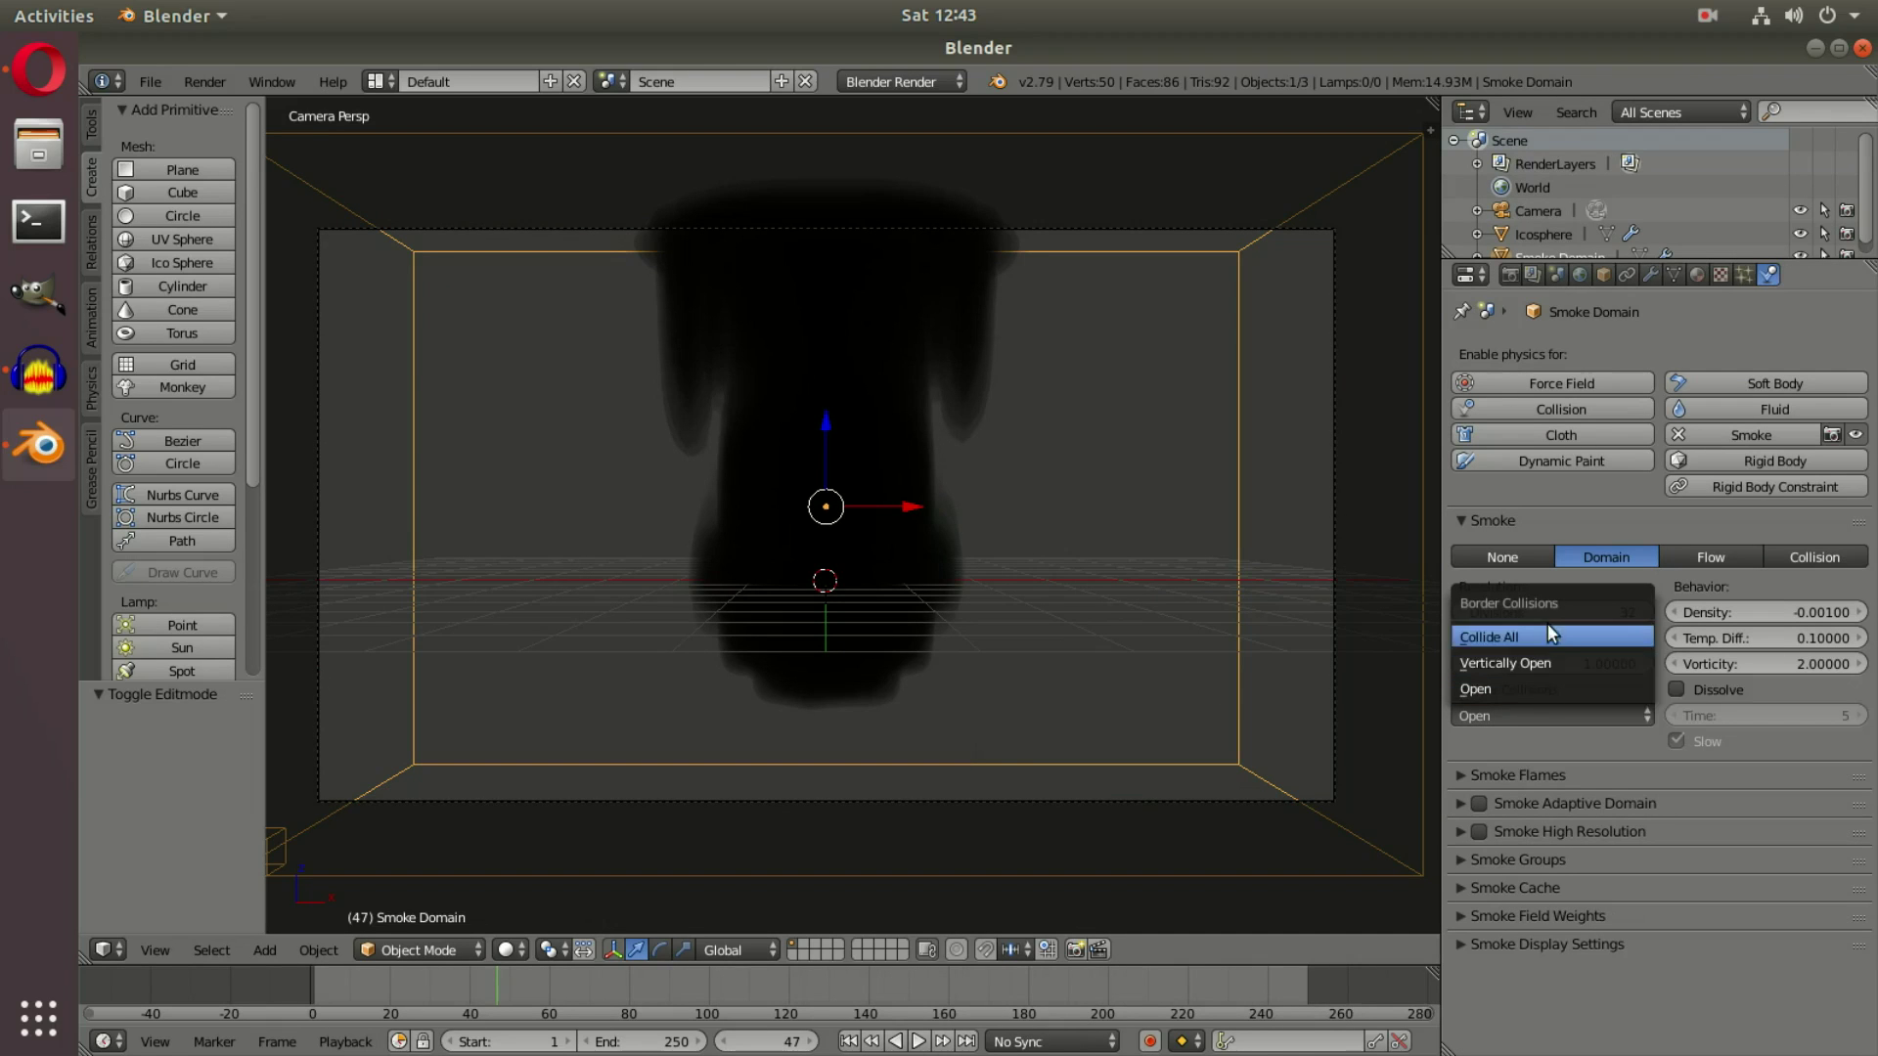
left_click(1521, 719)
Play the fire and smoke simulation and inspect it from several angles around the domain
middle_click_drag(973, 391, 1037, 459)
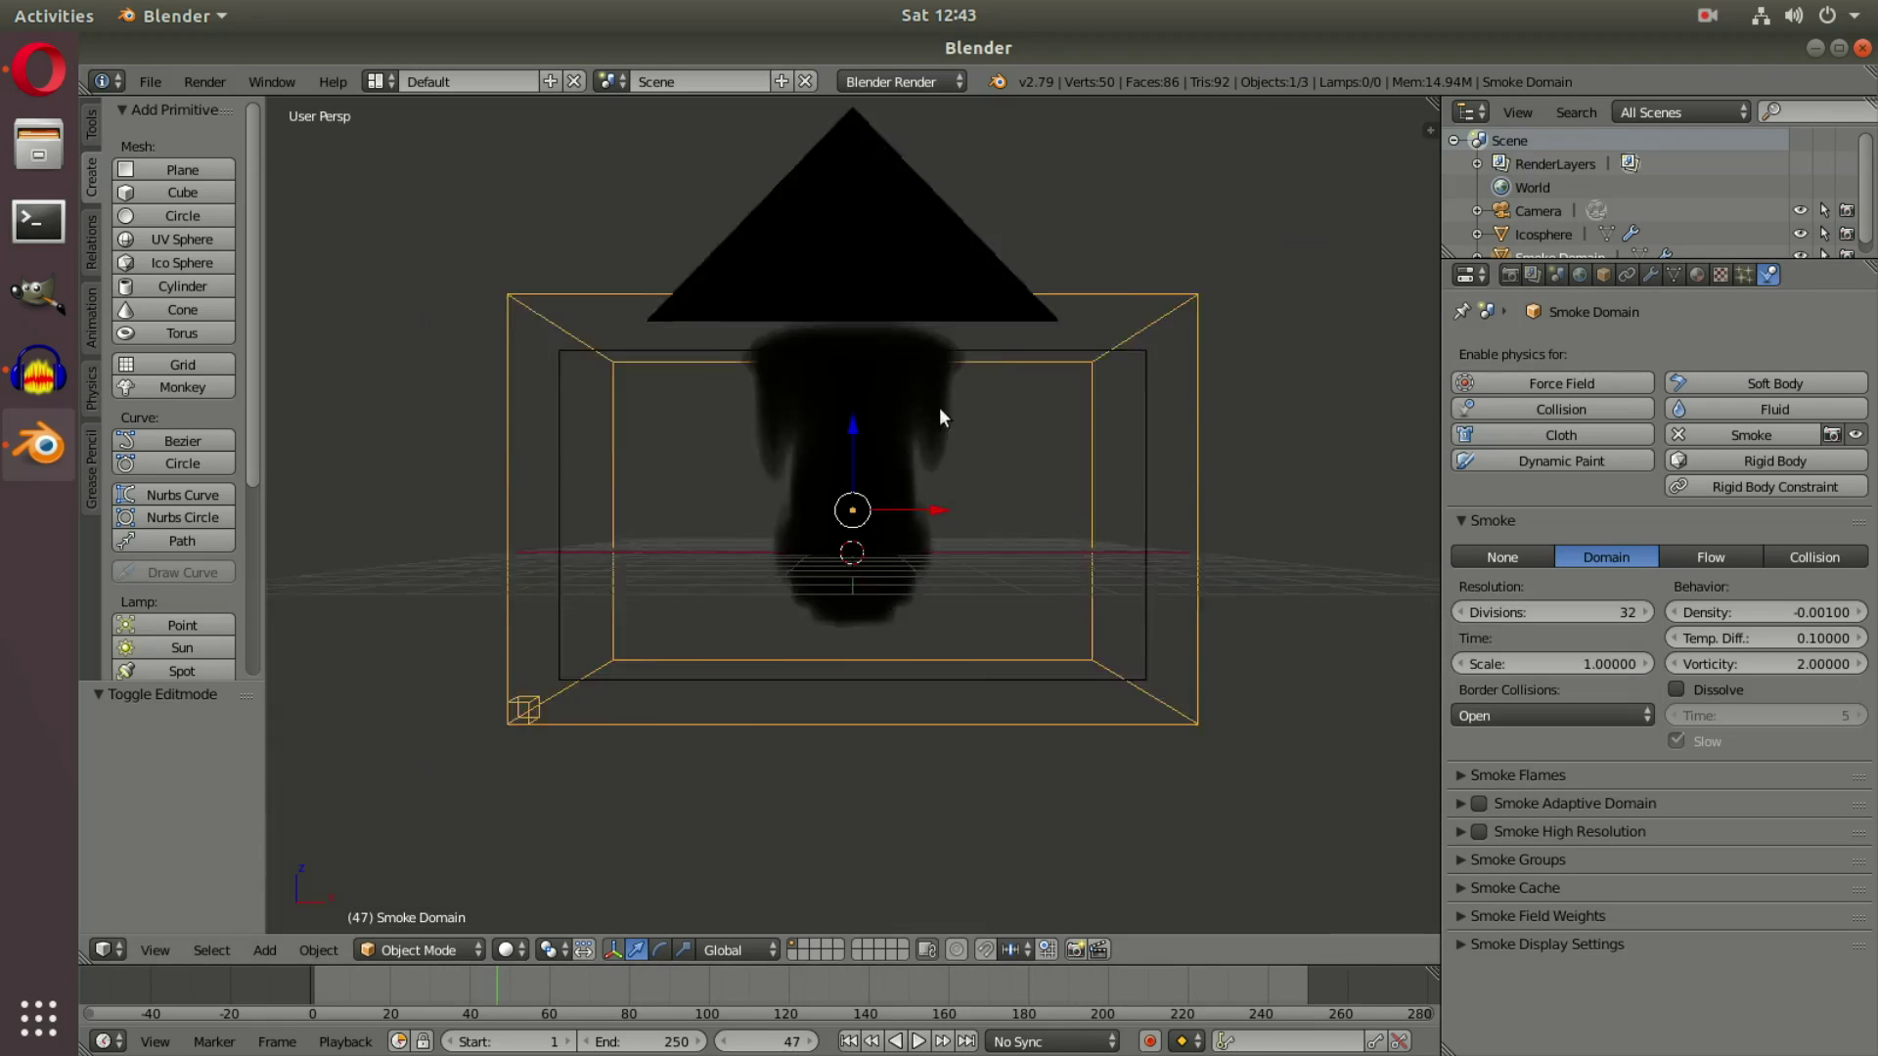
left_click(920, 1041)
middle_click_drag(932, 906, 974, 366)
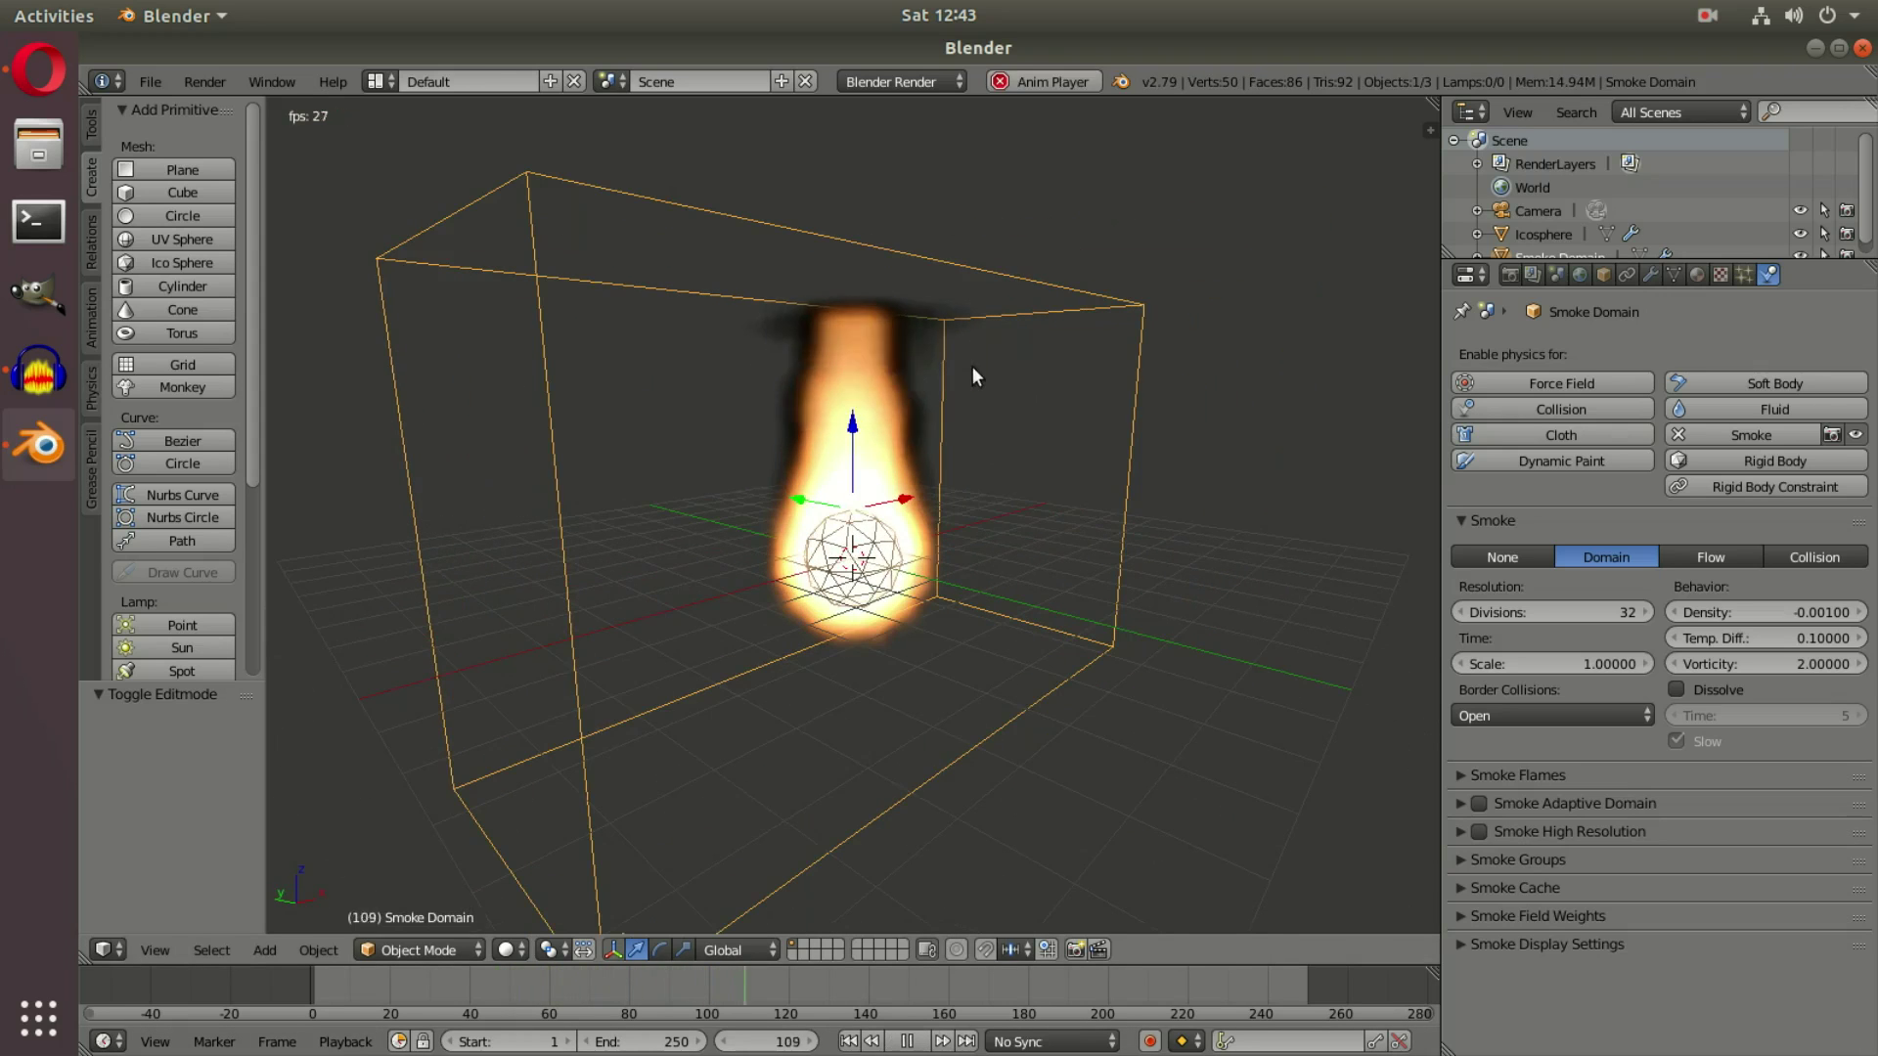
middle_click_drag(850, 348, 771, 378)
middle_click_drag(800, 252, 1132, 310)
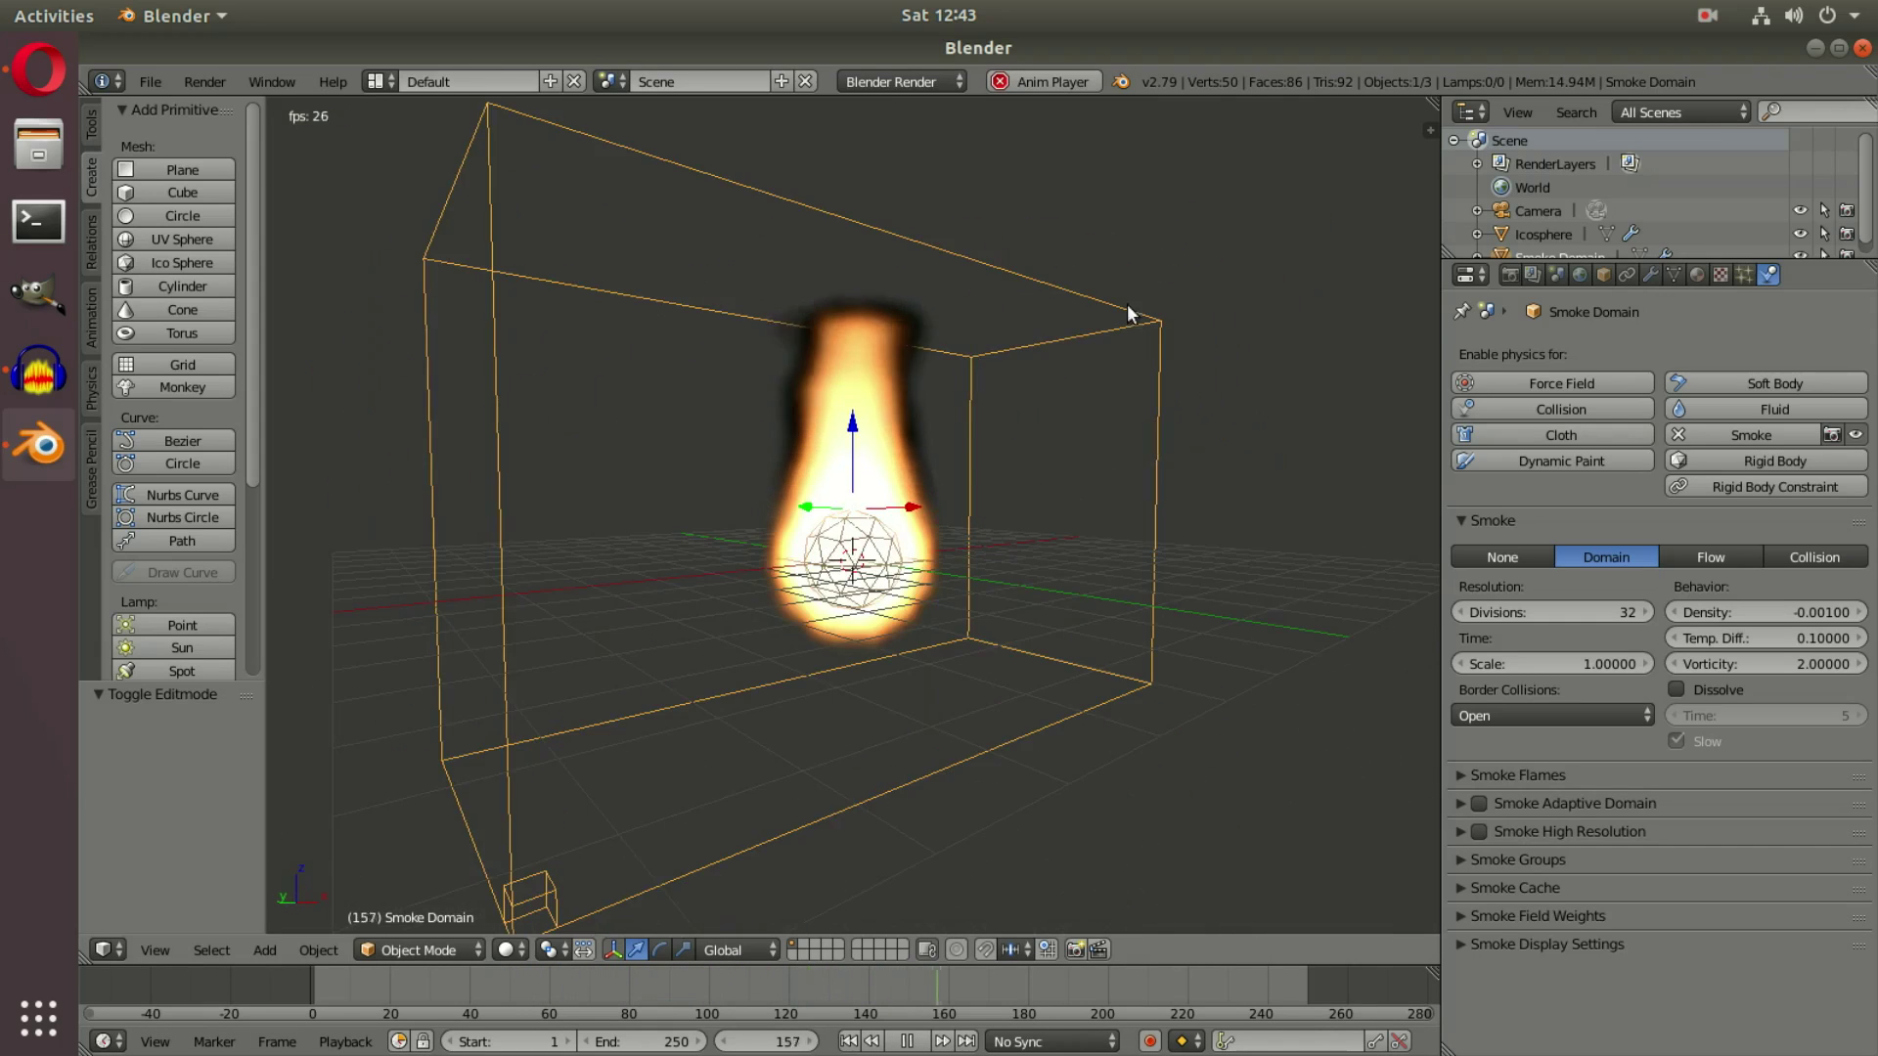
middle_click_drag(946, 299, 1110, 564)
Try Collide All for the smoke domain's border collisions and examine the simulation from several angles
left_click(1544, 717)
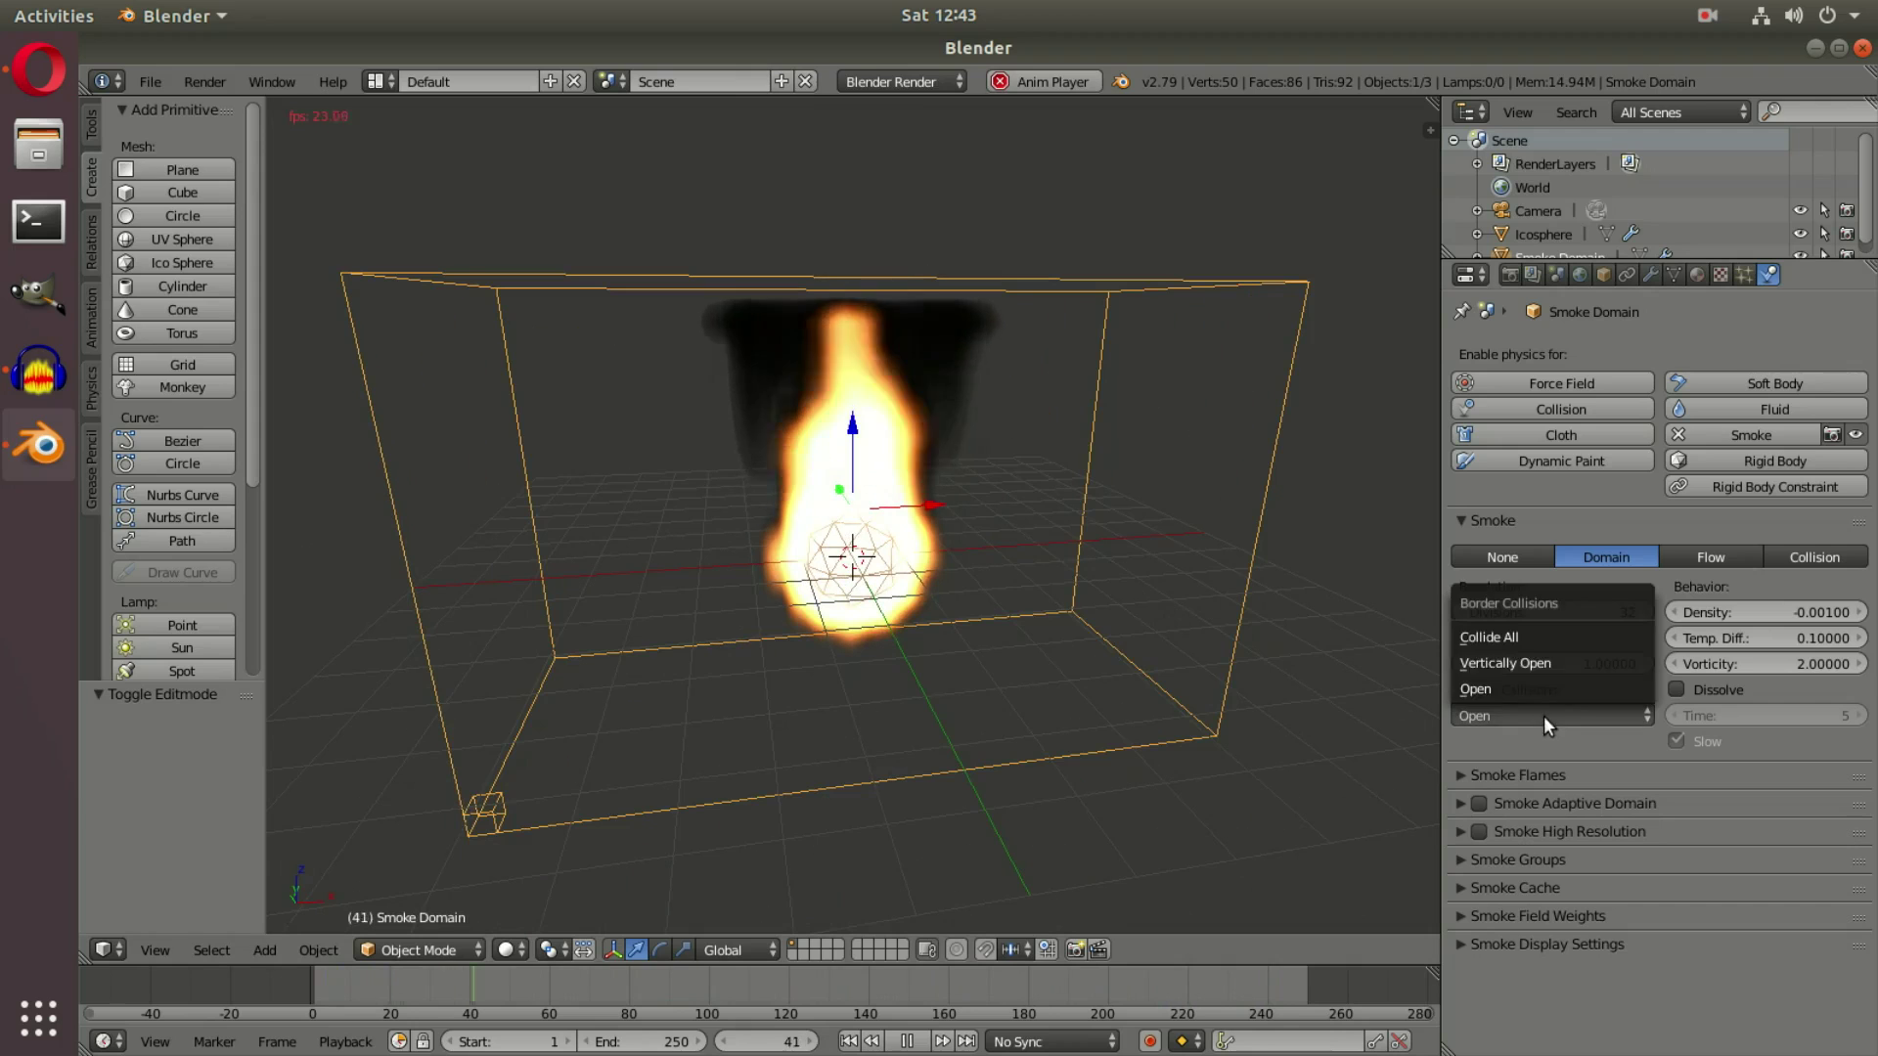
left_click(1551, 635)
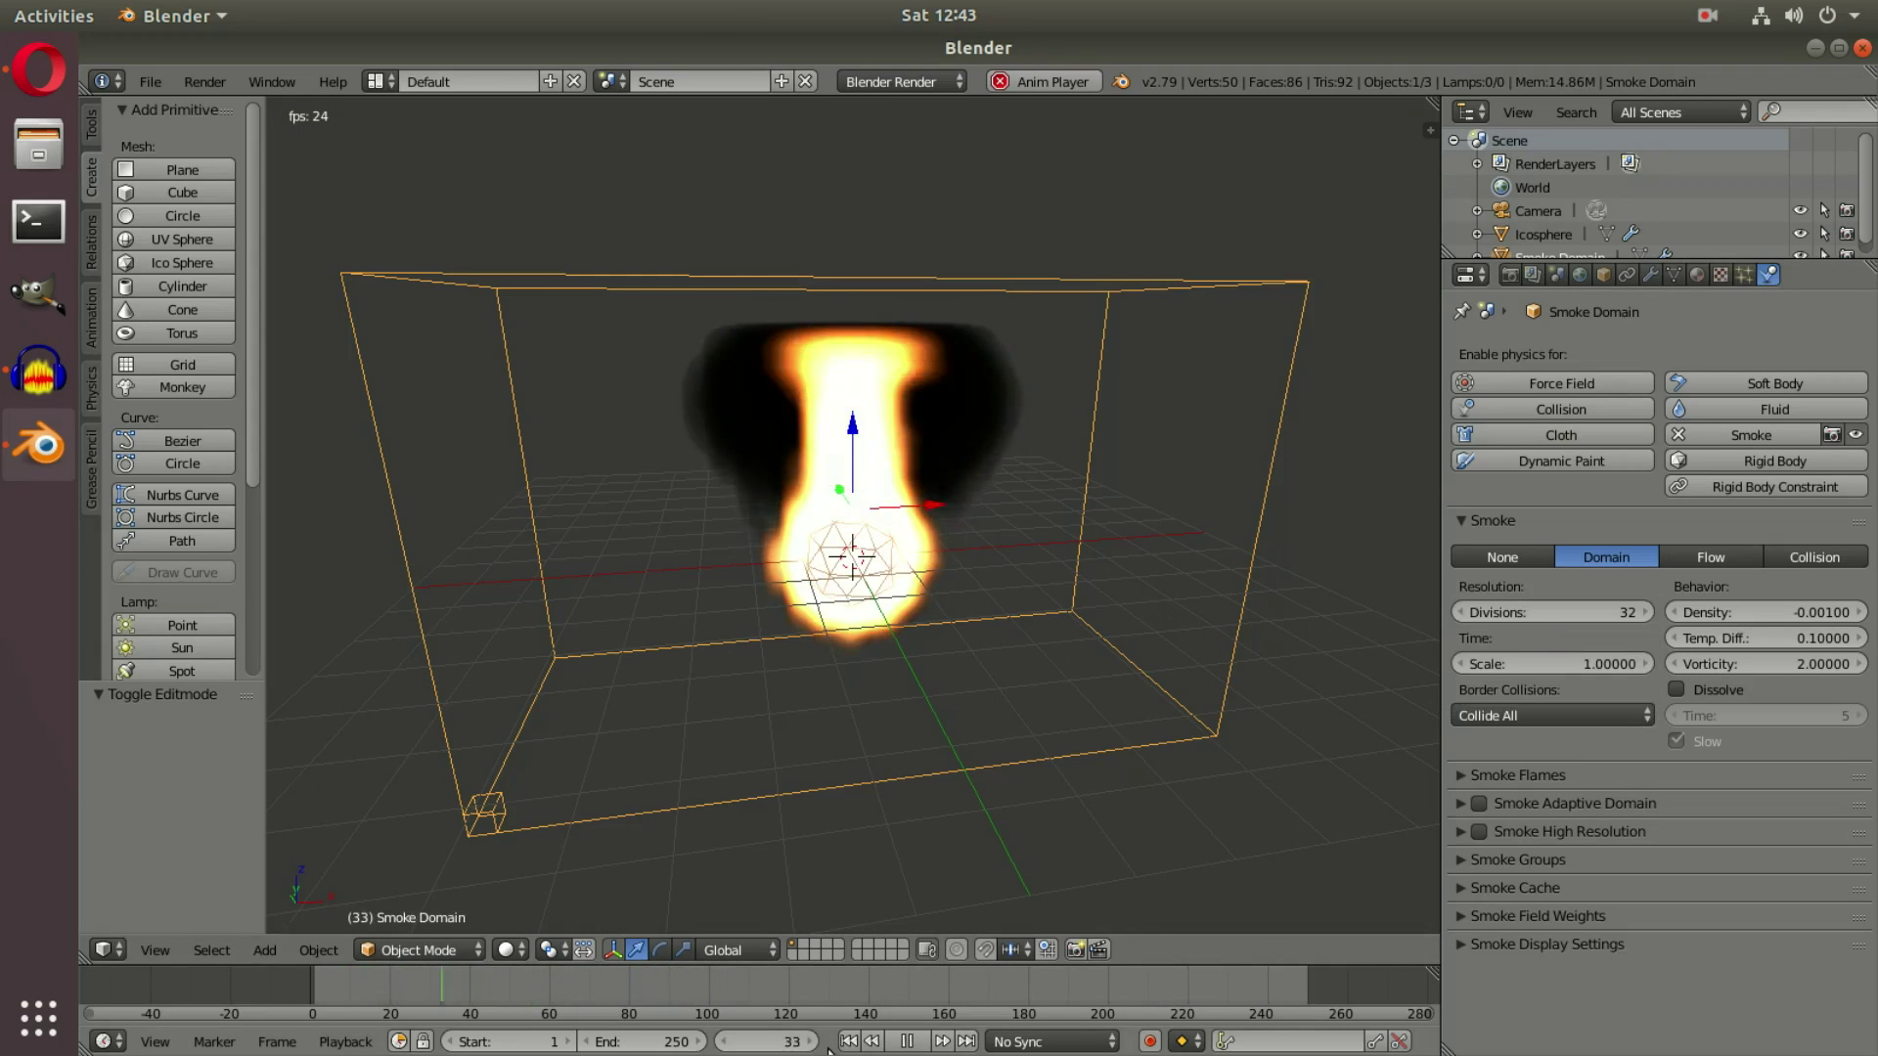
middle_click_drag(717, 507, 779, 539)
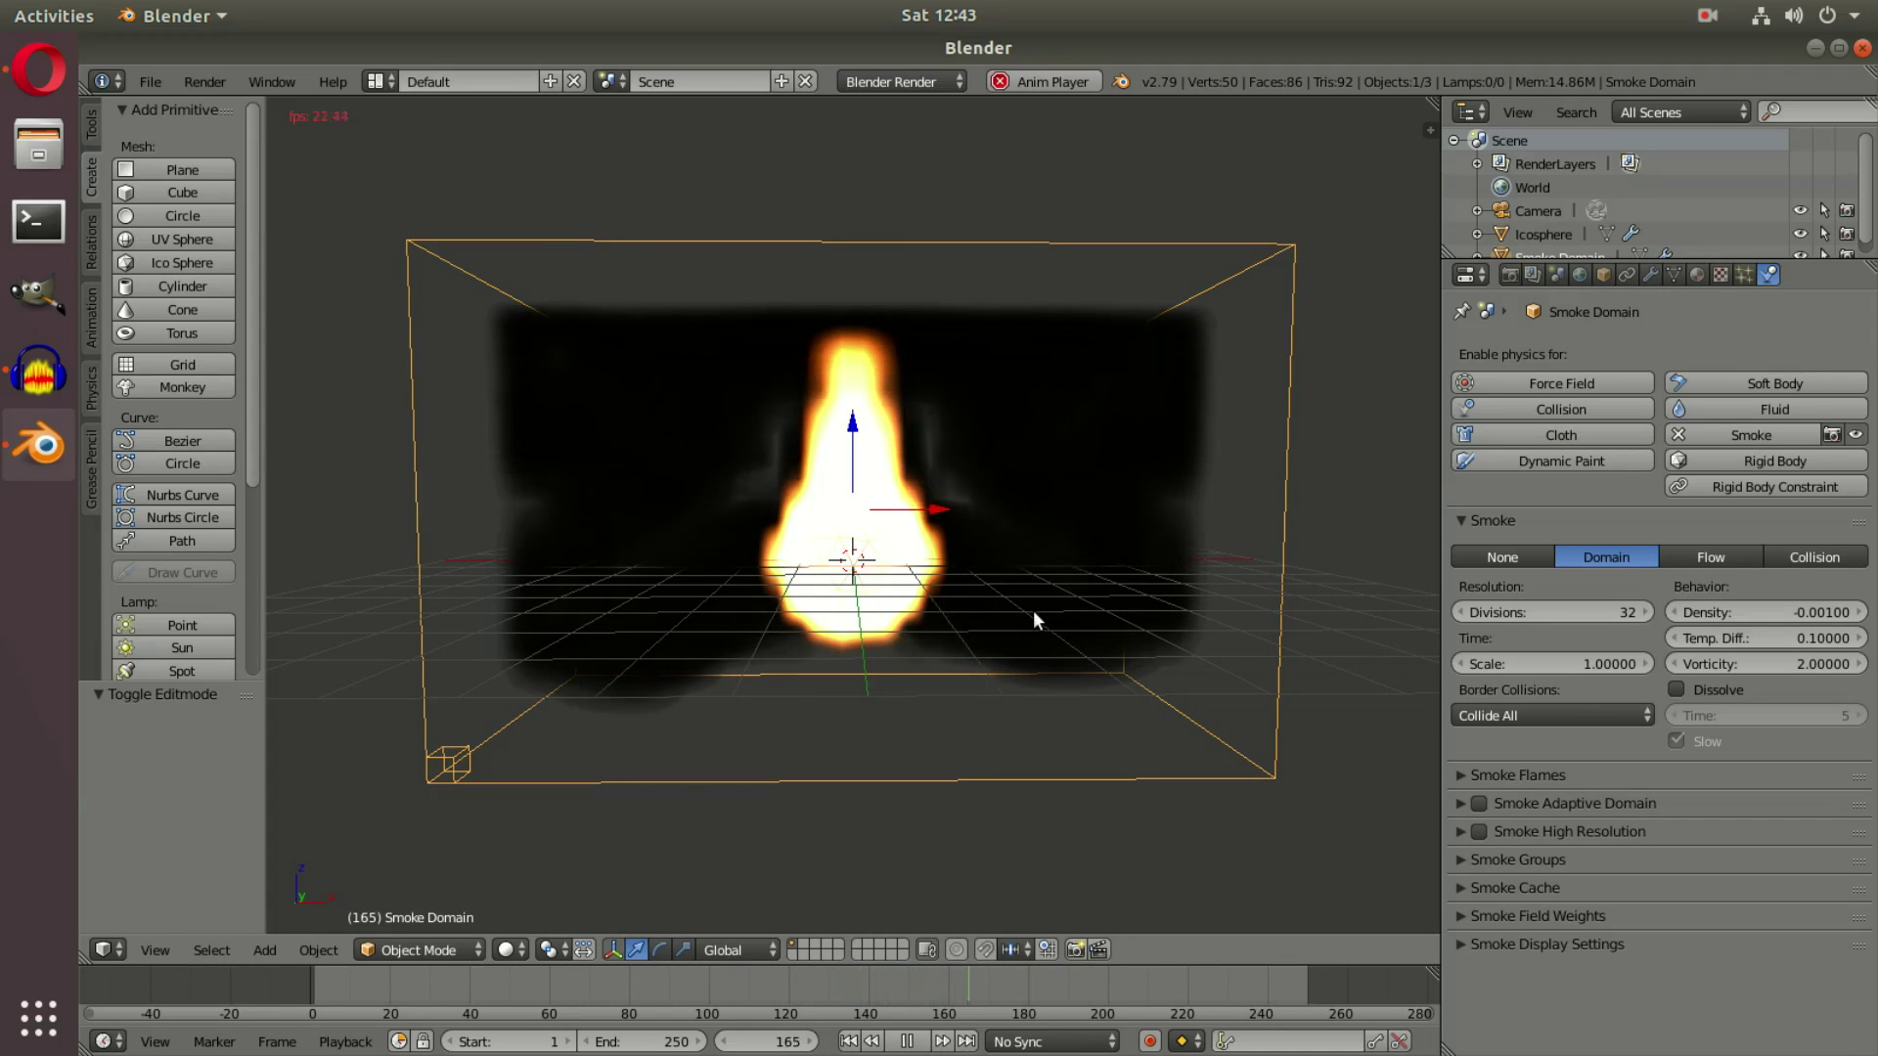
middle_click_drag(1115, 617, 1085, 656)
key("KP_1")
Try Vertically Open border collisions and test how the fire reacts while the smoke domain is being moved
left_click(1483, 715)
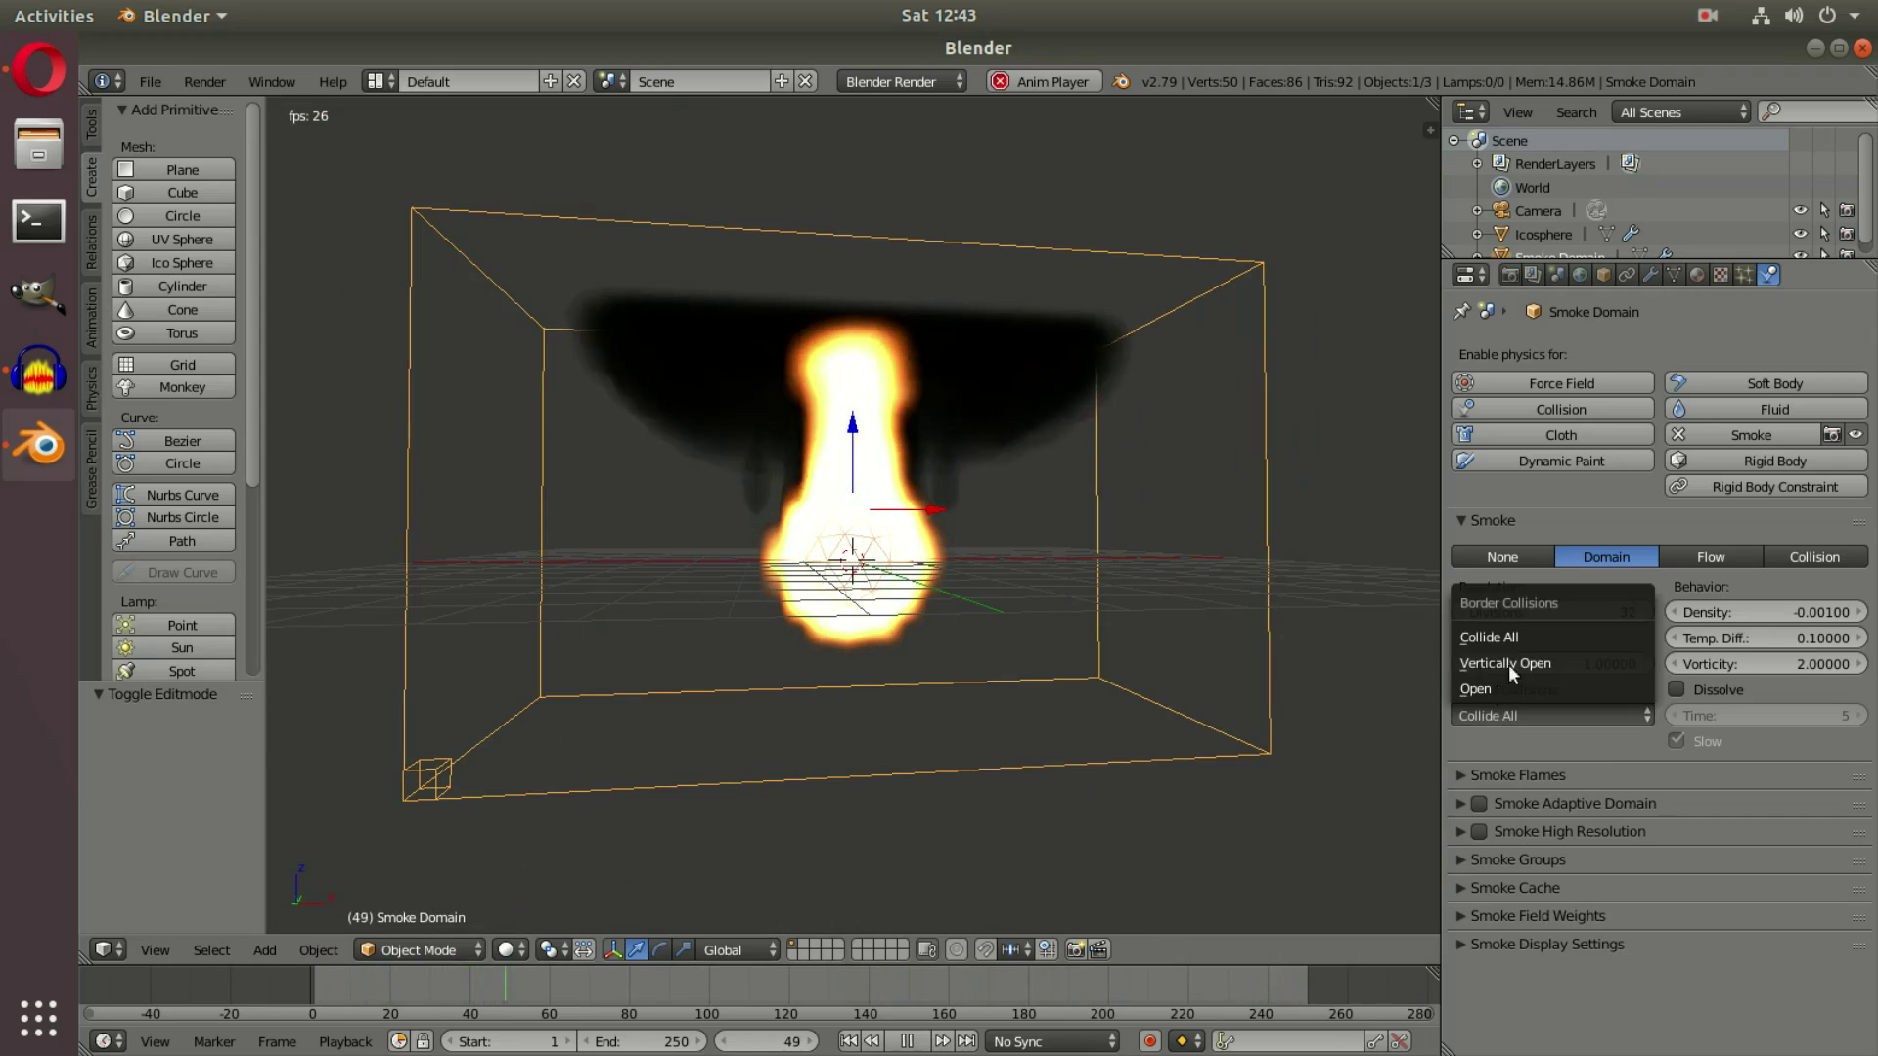
left_click(1520, 654)
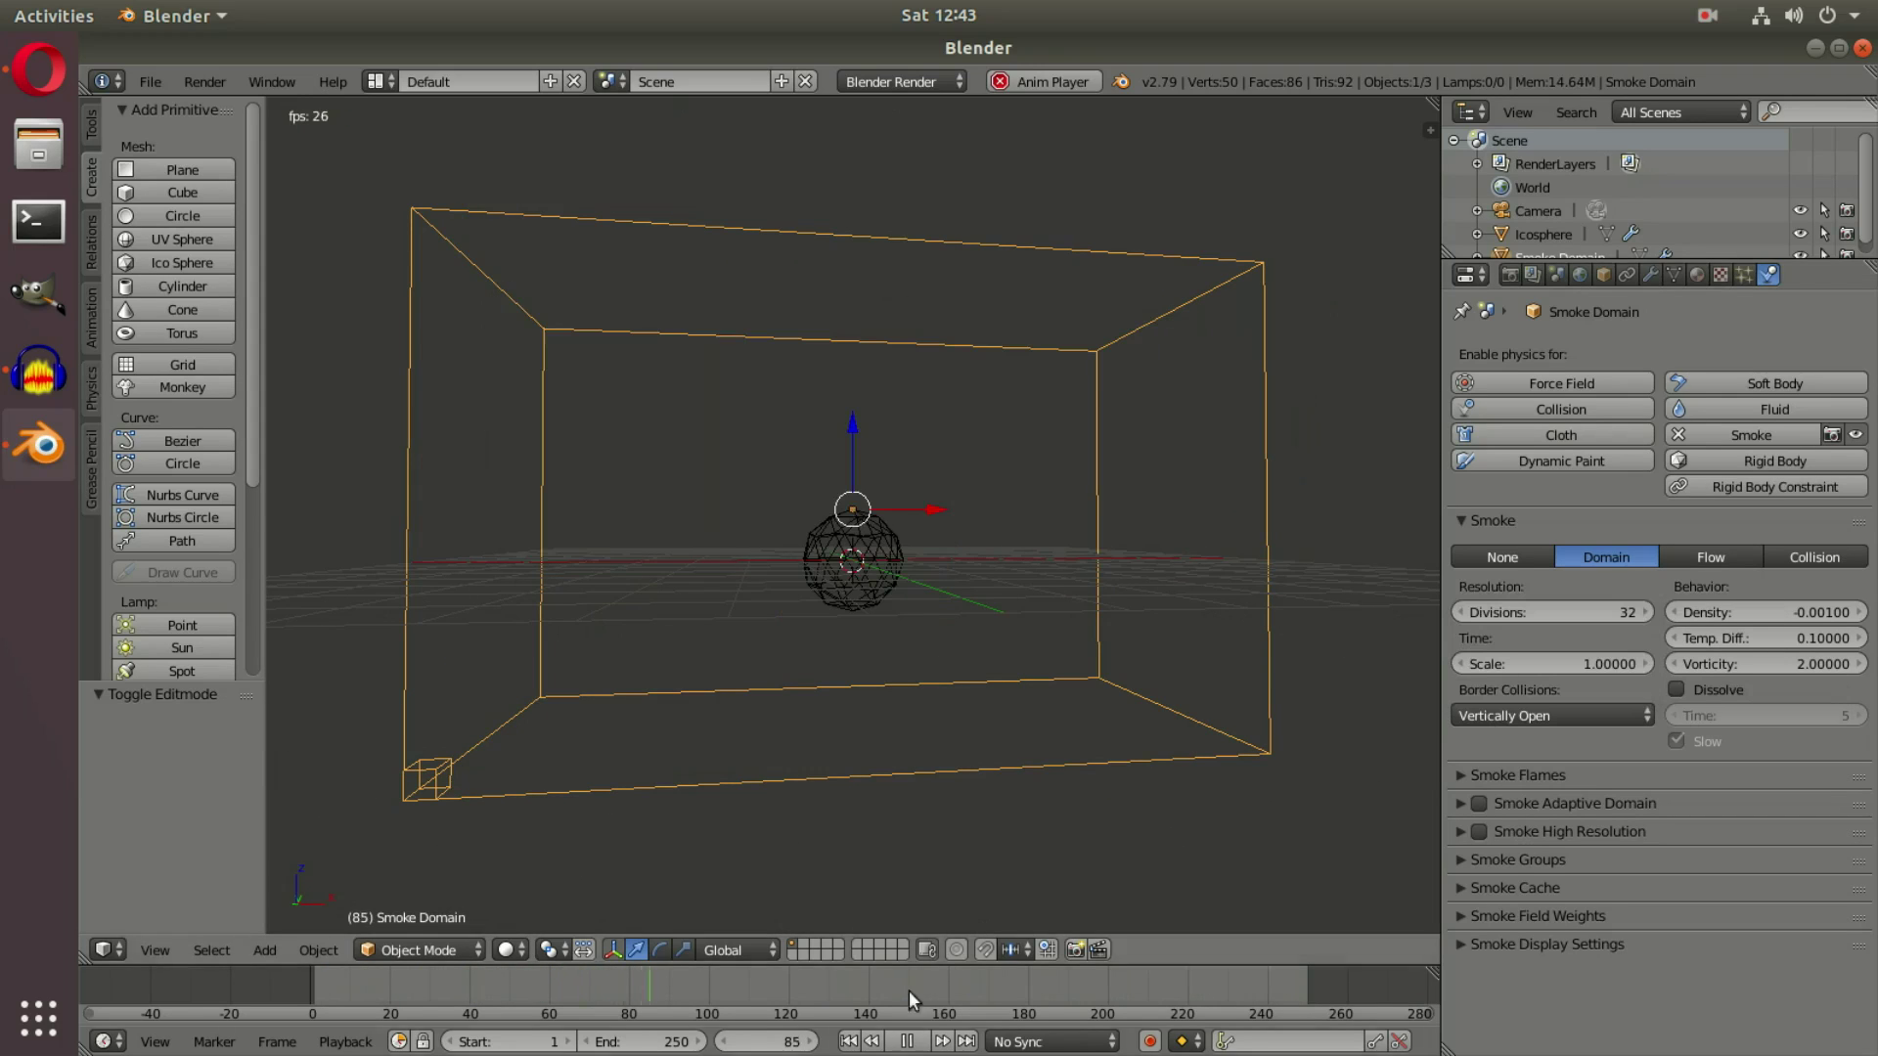
left_click(848, 1042)
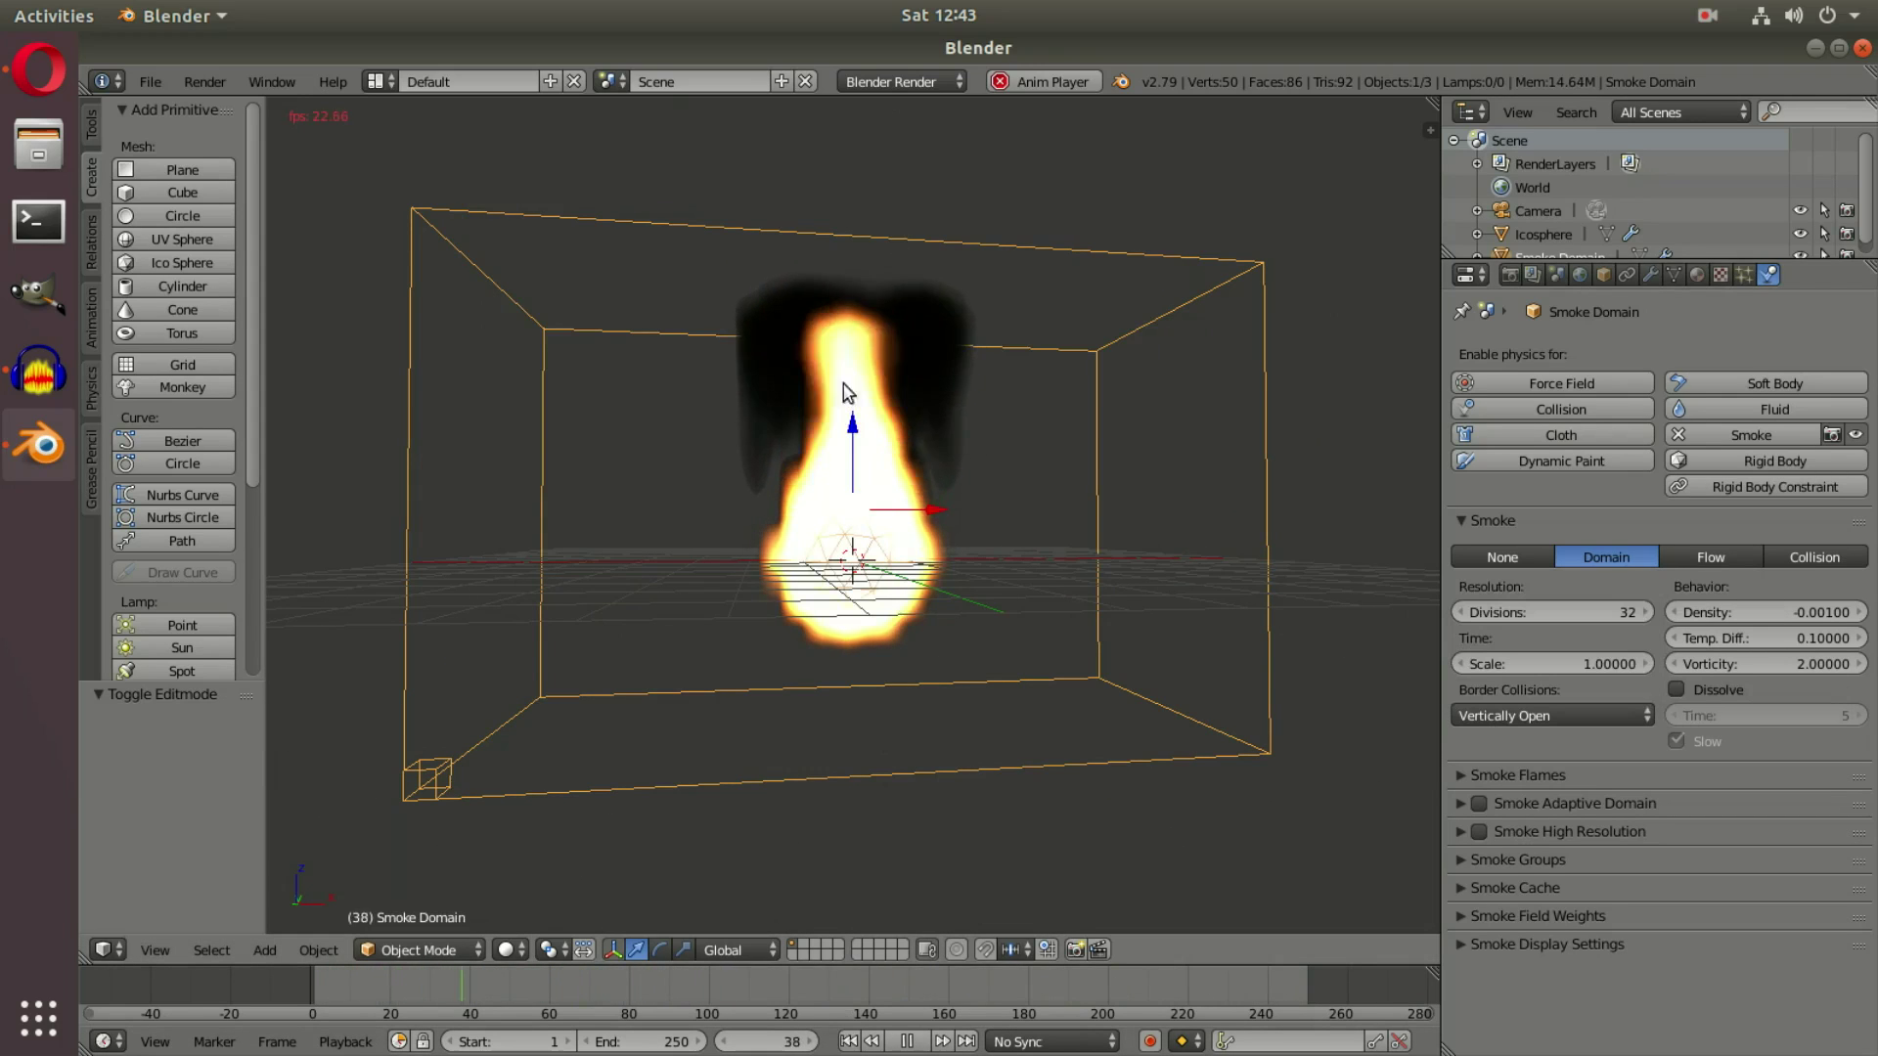
left_click(1579, 715)
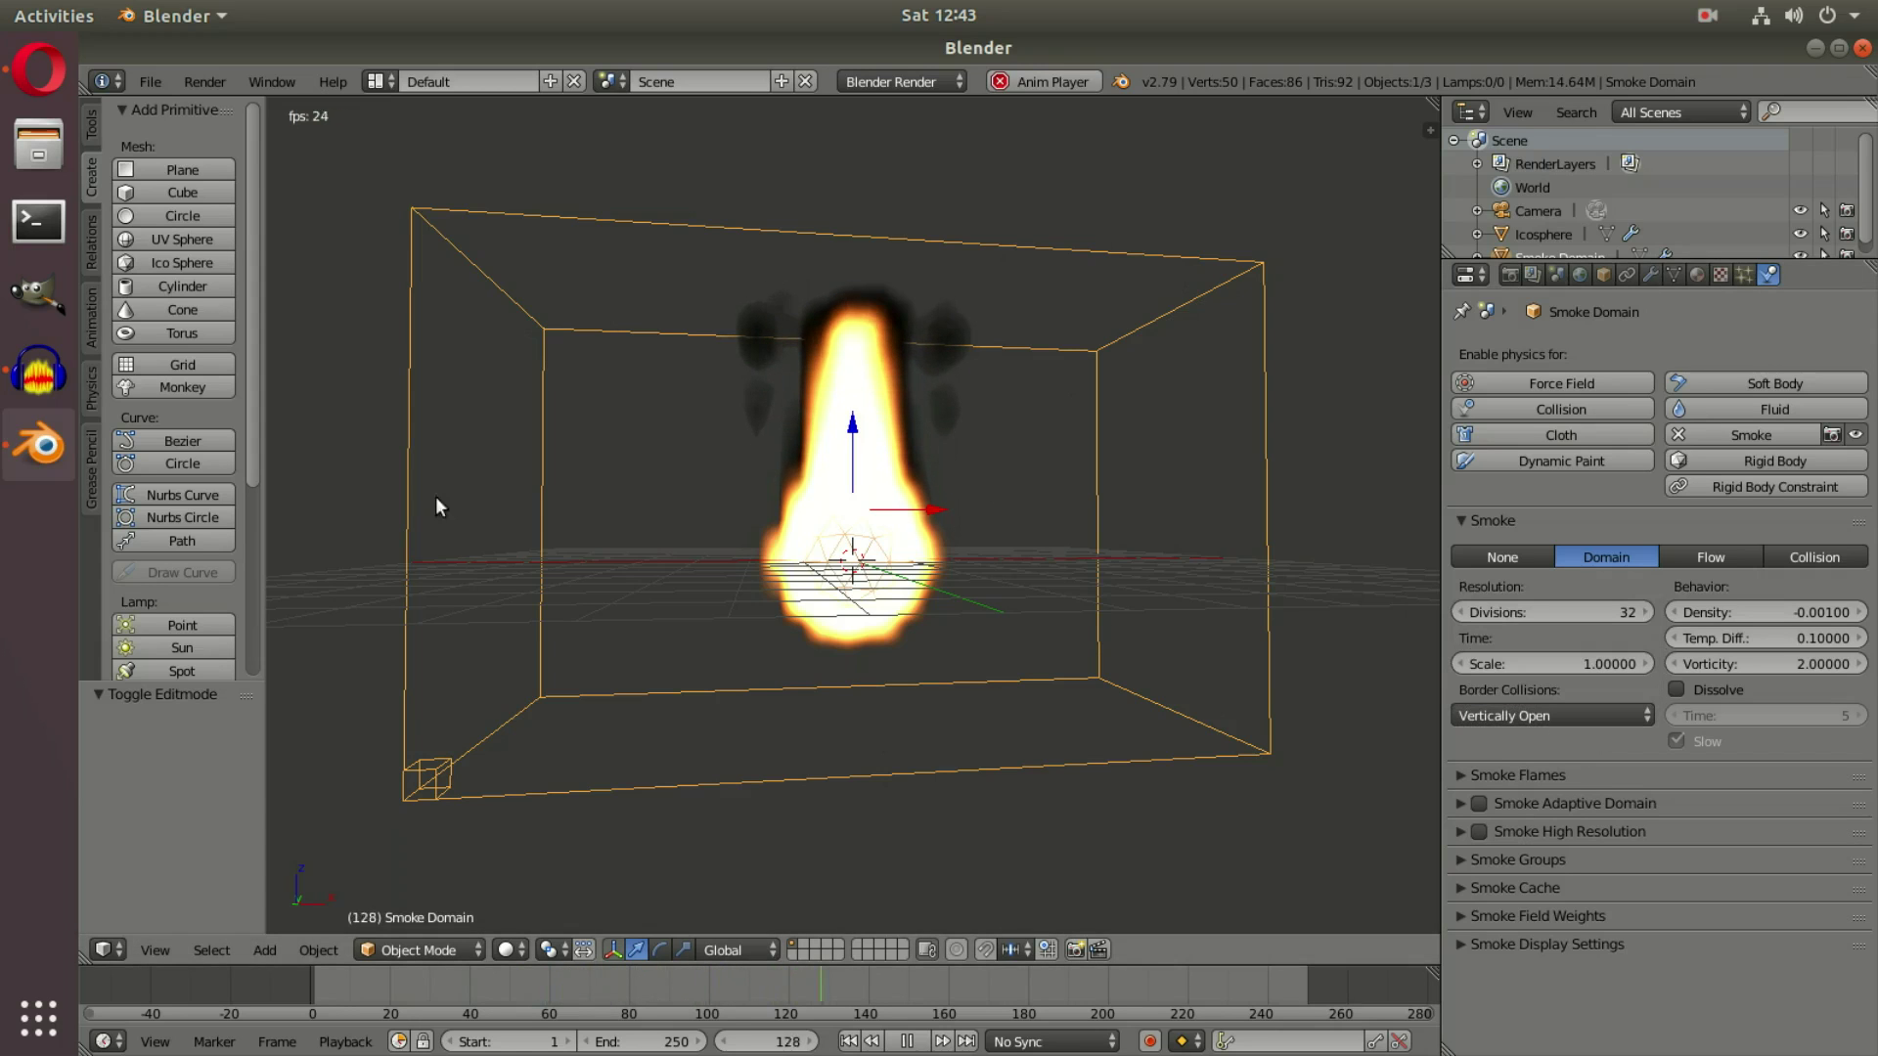
key("g")
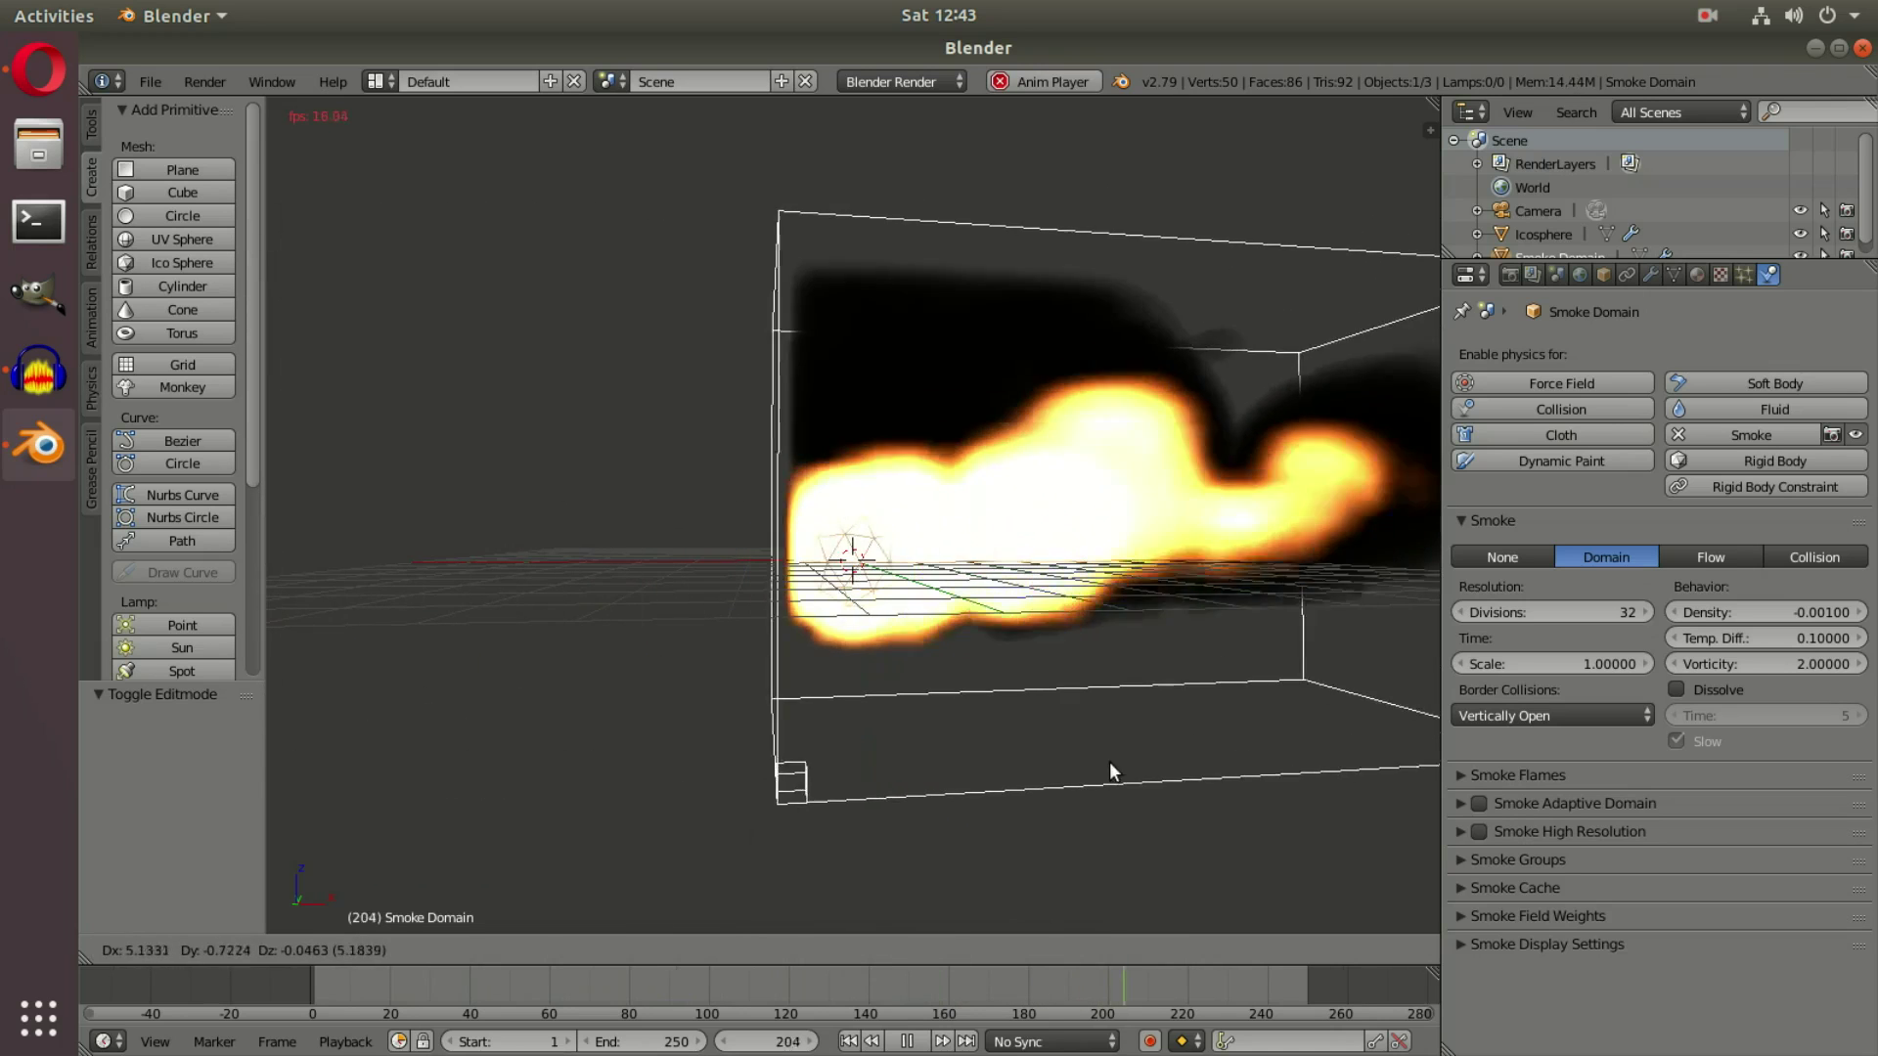
key("Escape")
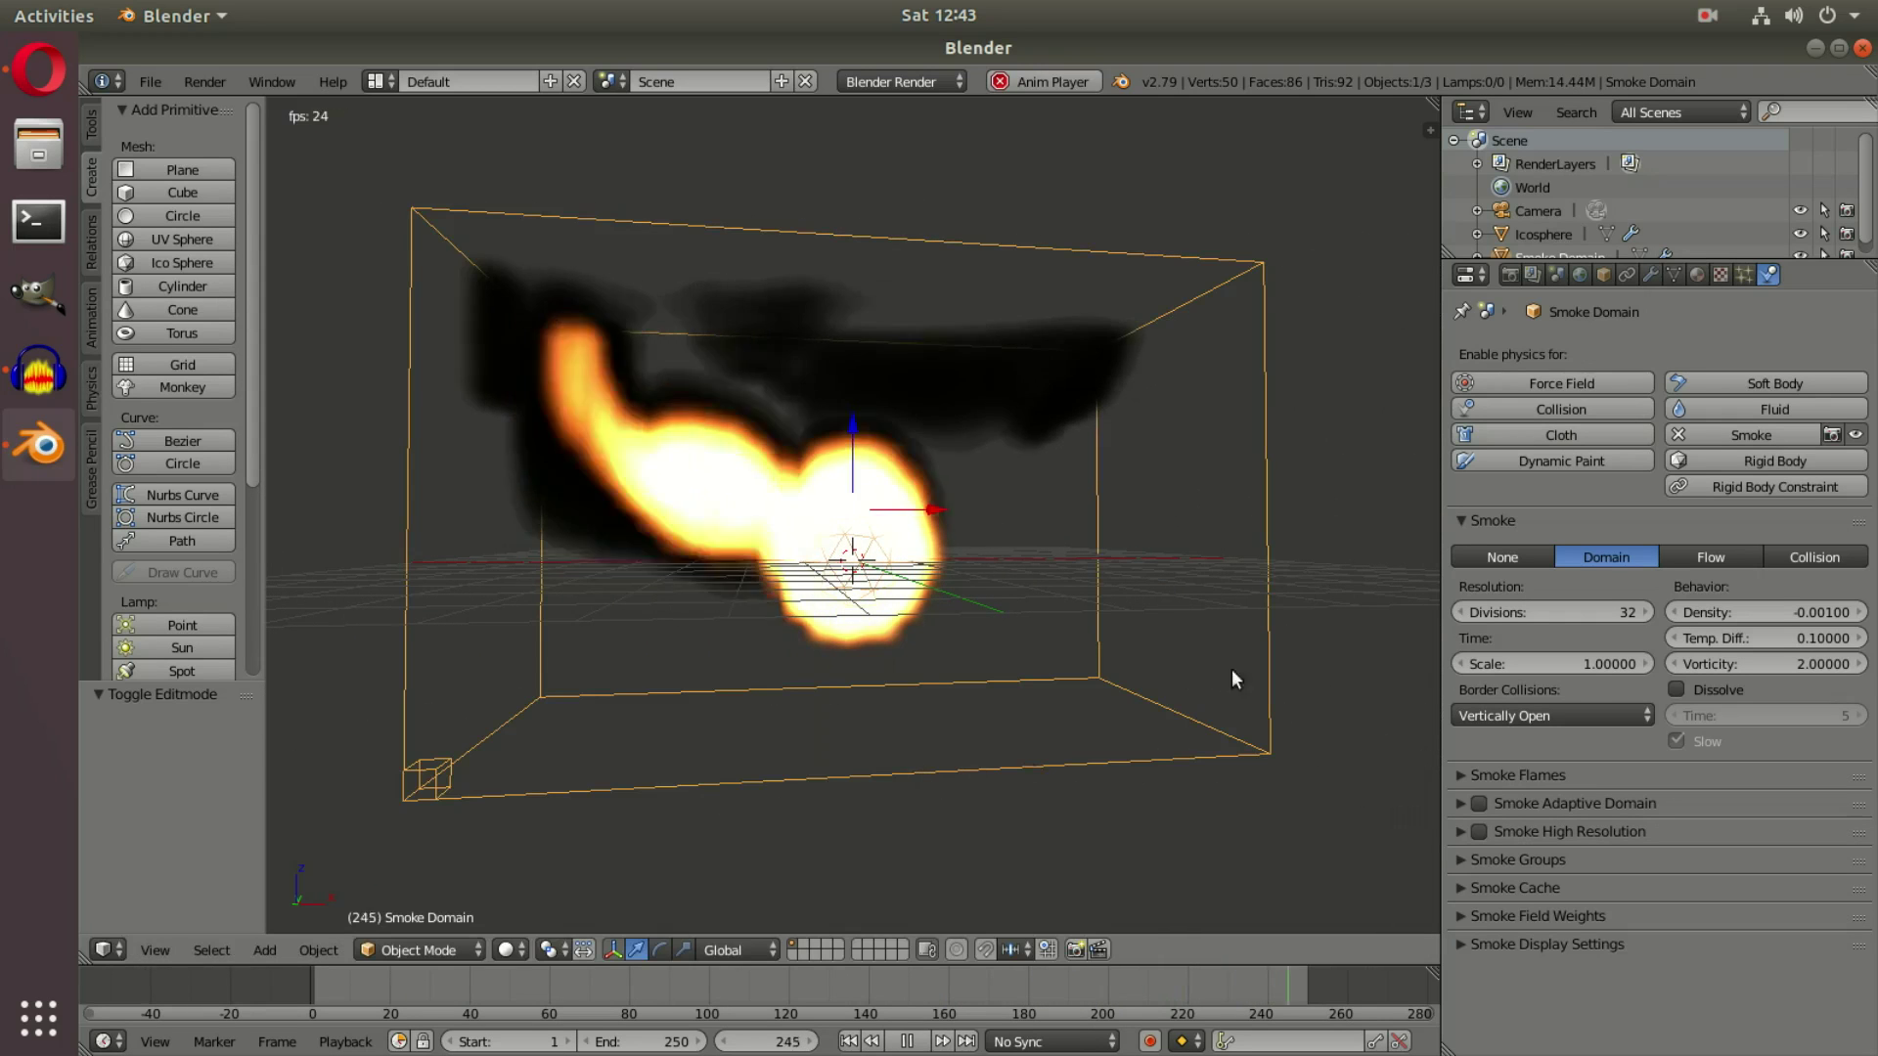
Set the smoke domain's border collisions to Open and replay the simulation through the camera
left_click(1565, 714)
left_click(1525, 688)
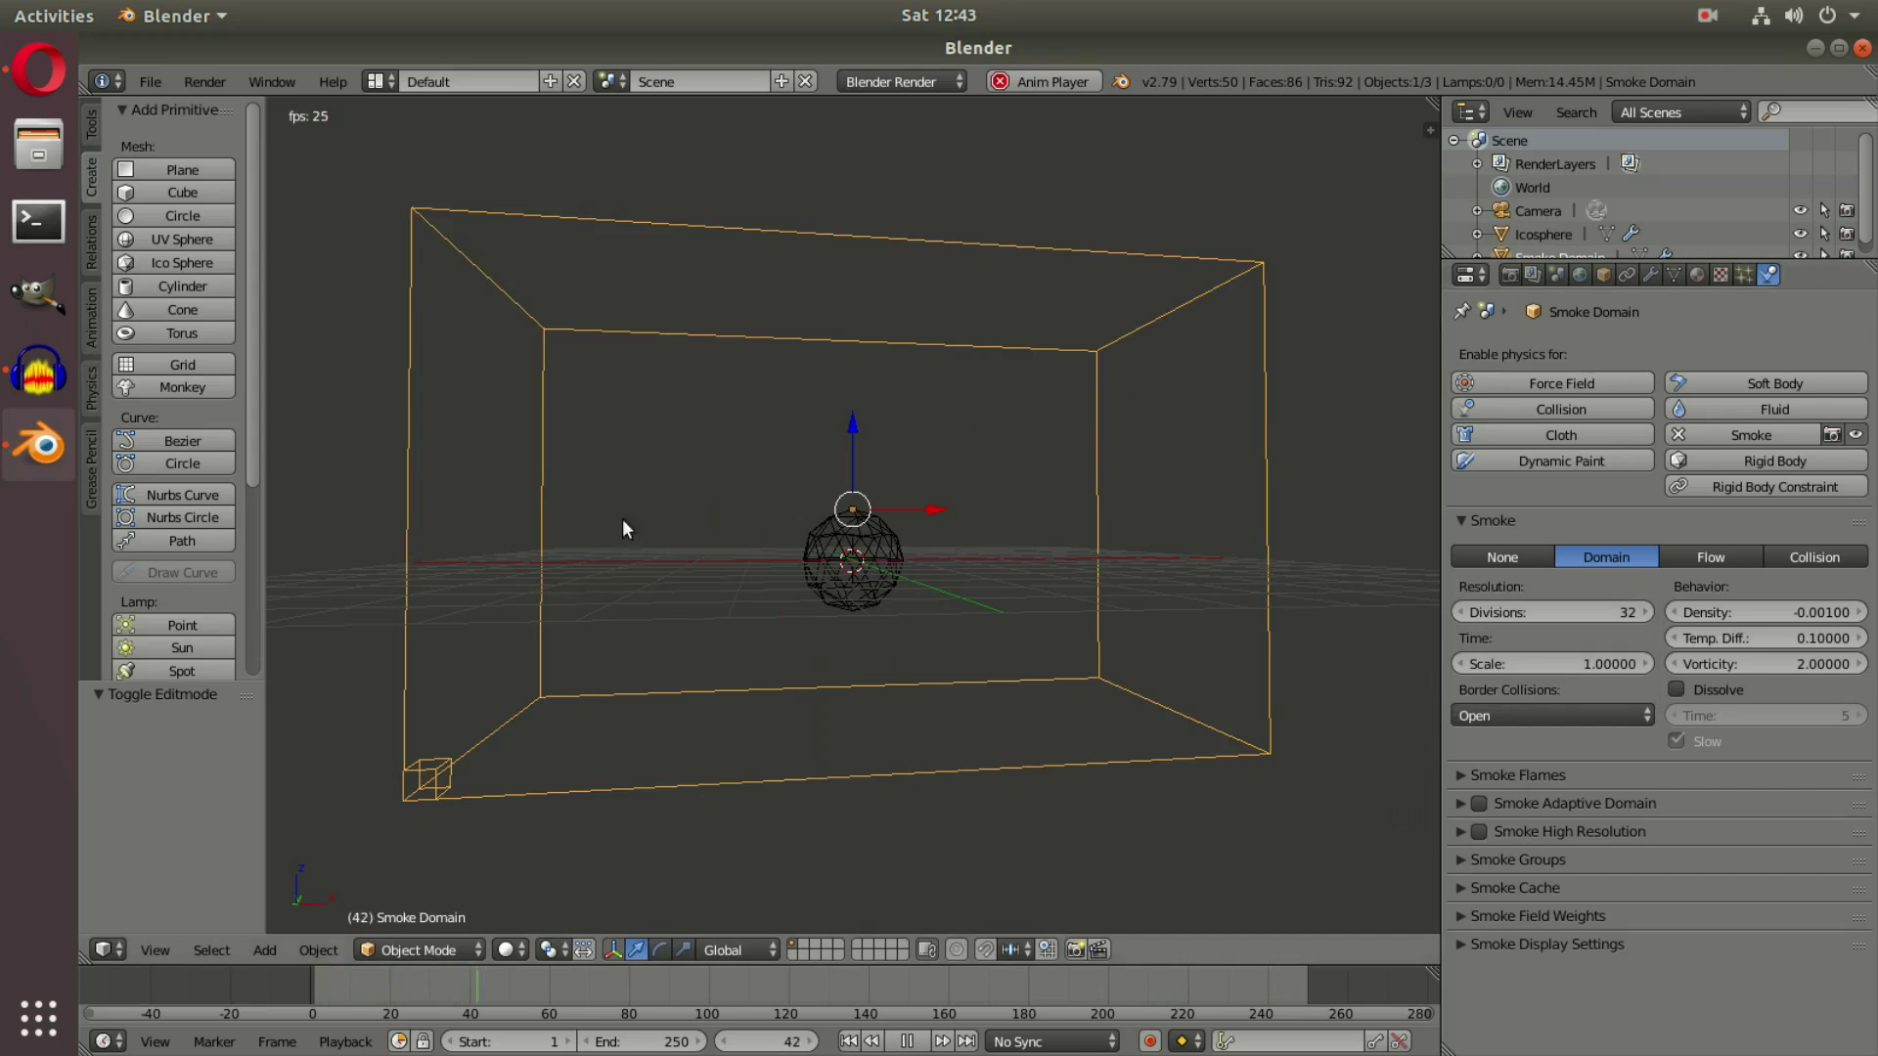
key("KP_0")
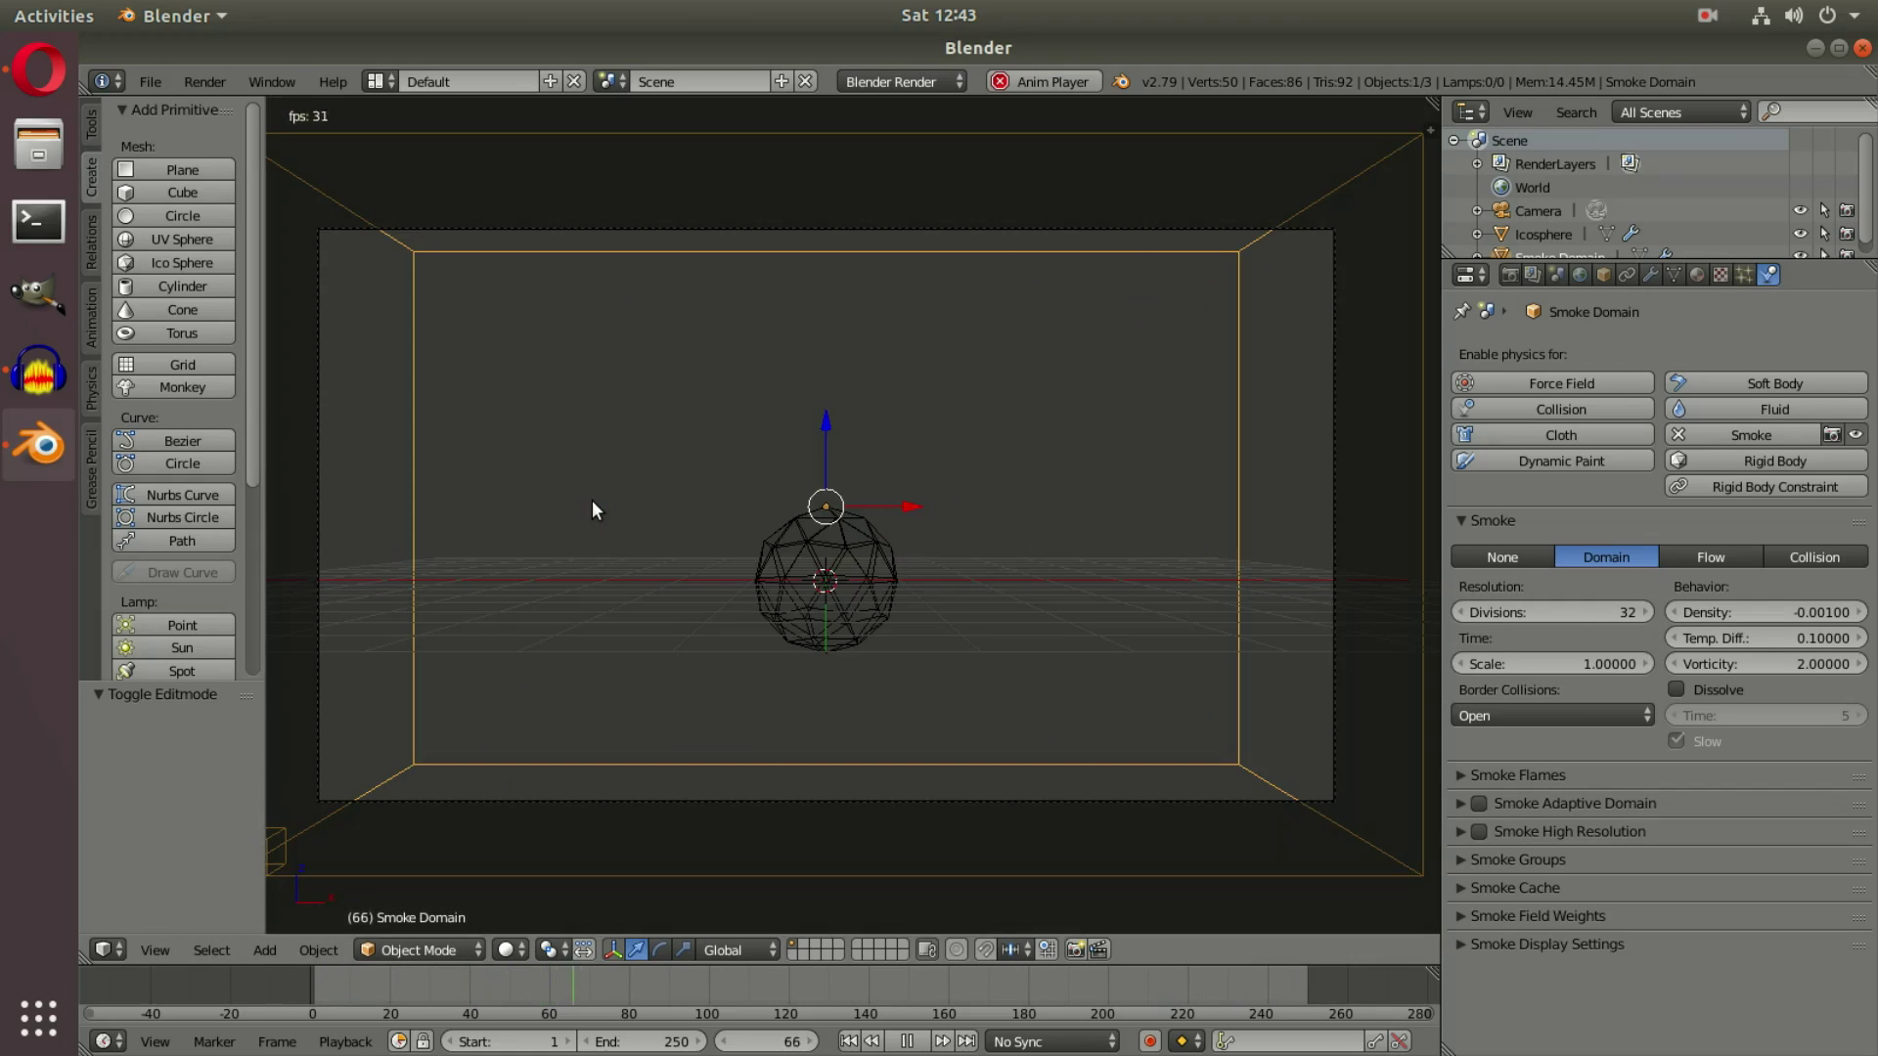
left_click(848, 1043)
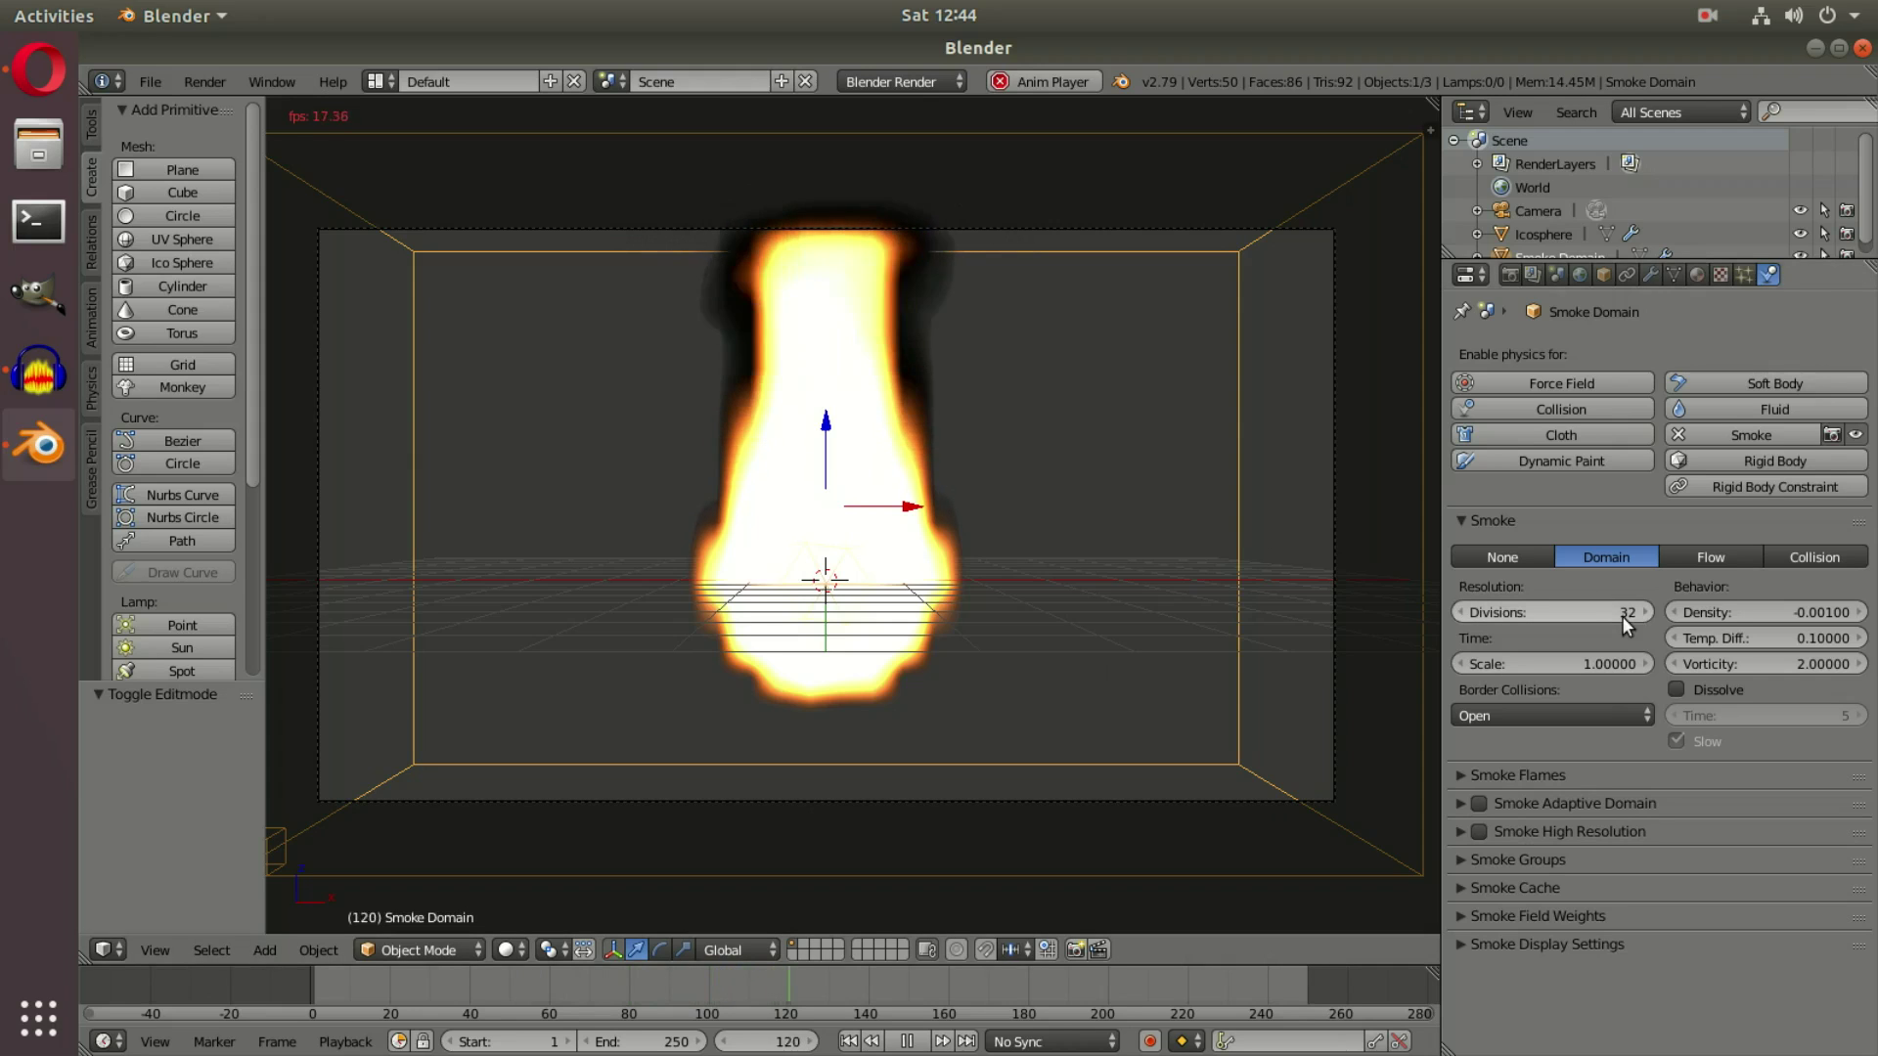
Set the smoke domain's resolution divisions to 34 and replay the simulation from the first frame
left_click(1648, 614)
left_click(1647, 616)
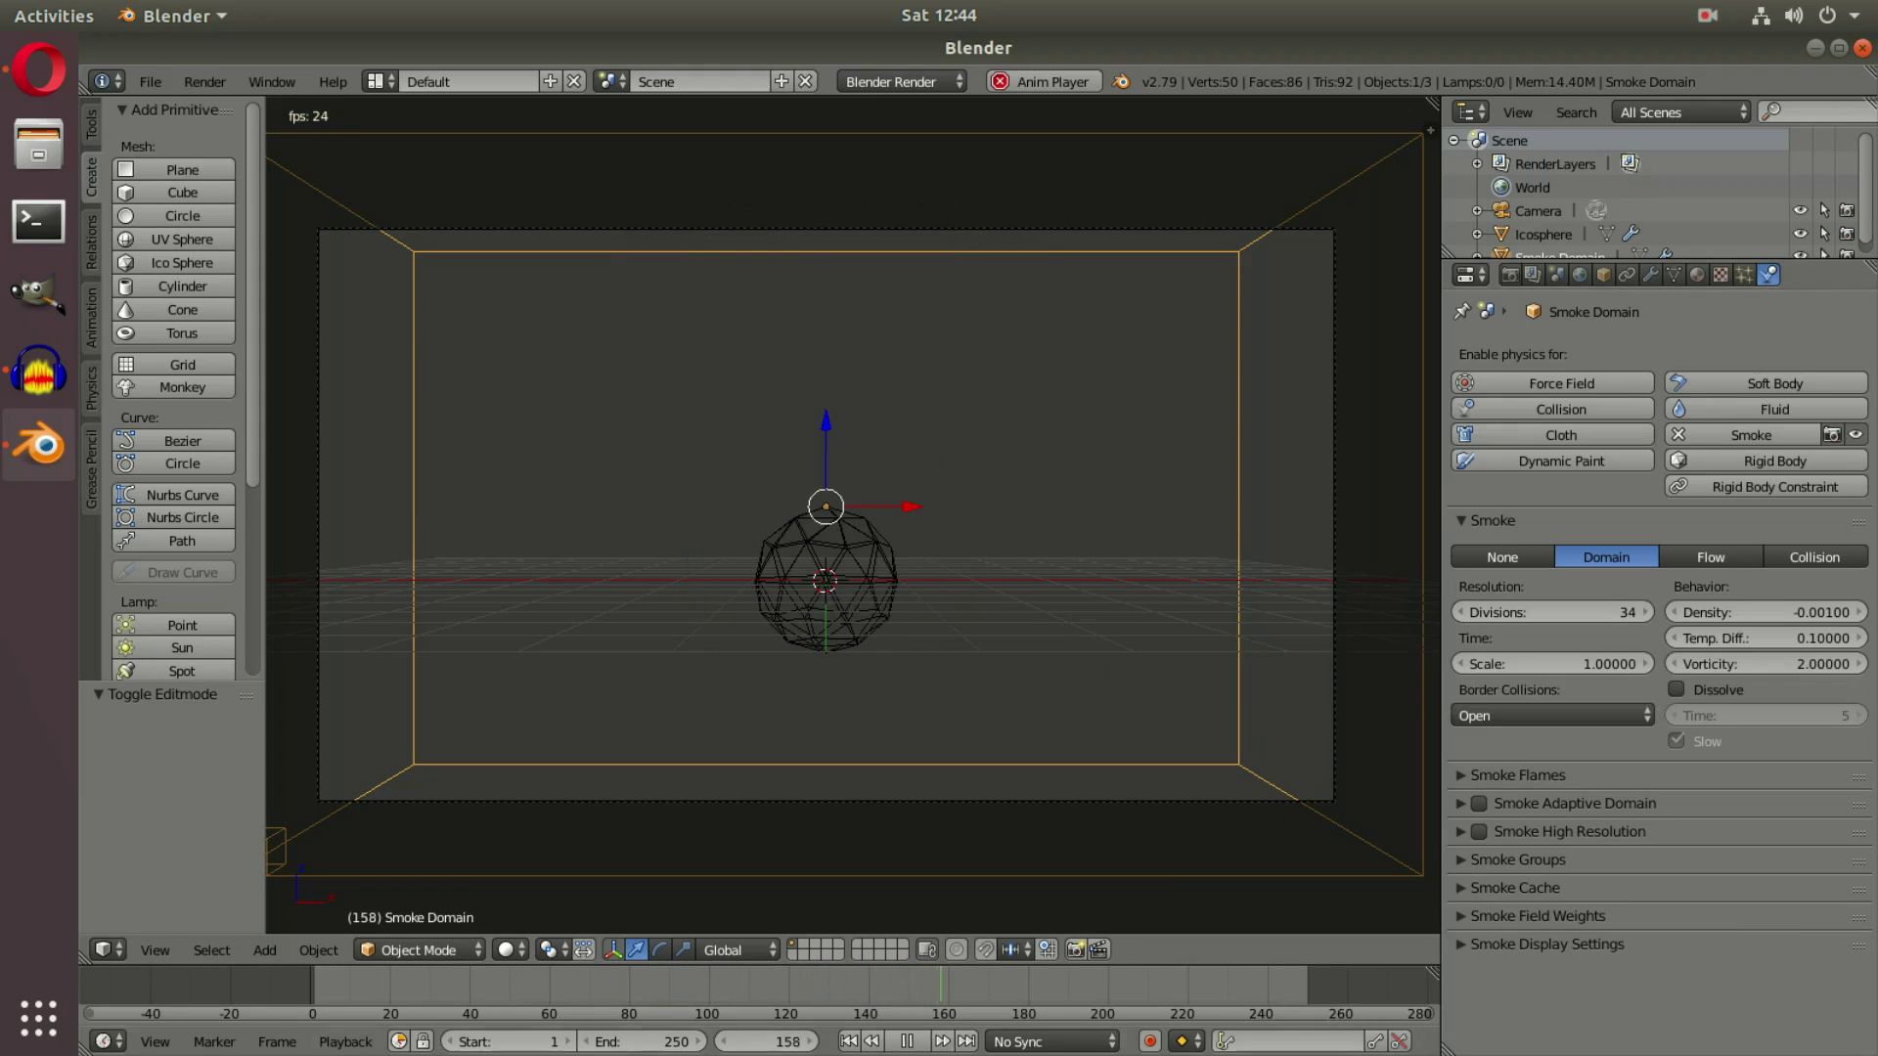
left_click(849, 1040)
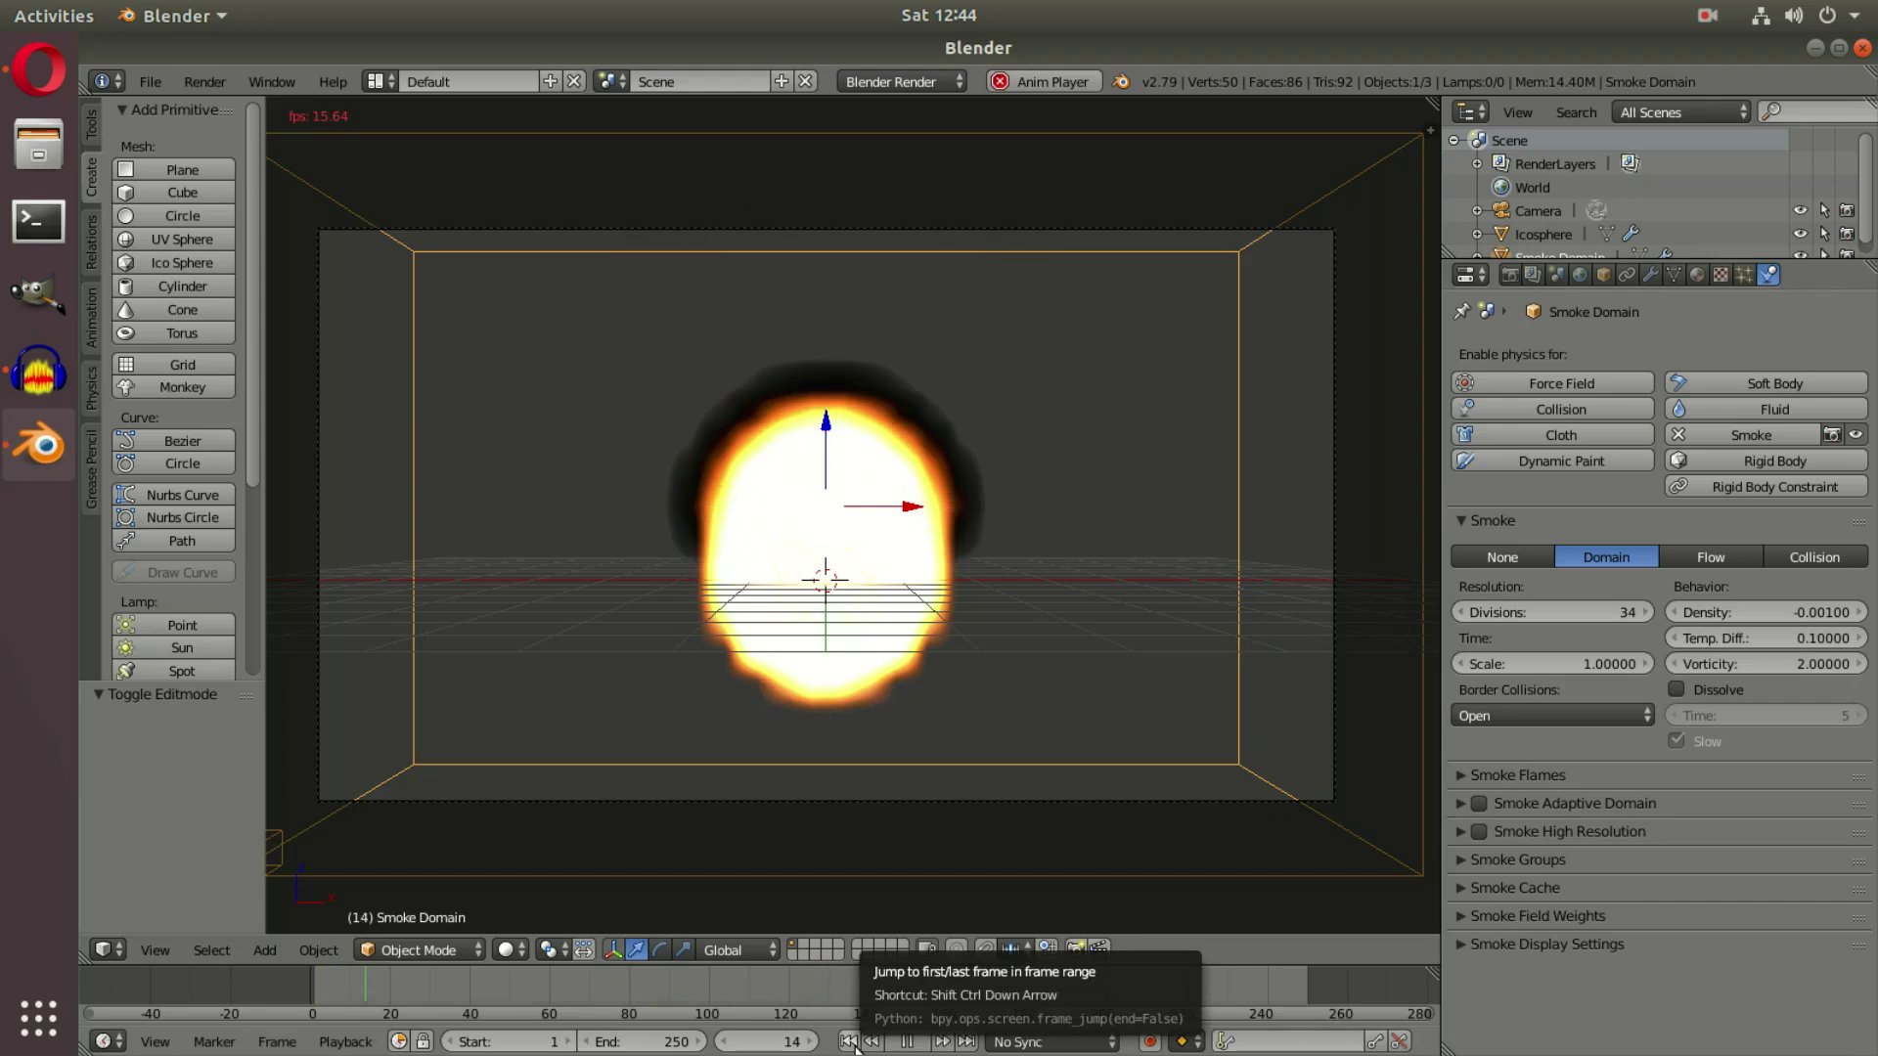
Scale the ico sphere uniformly by about 0.505 at frame 1 and play the simulation again
right_click(951, 612)
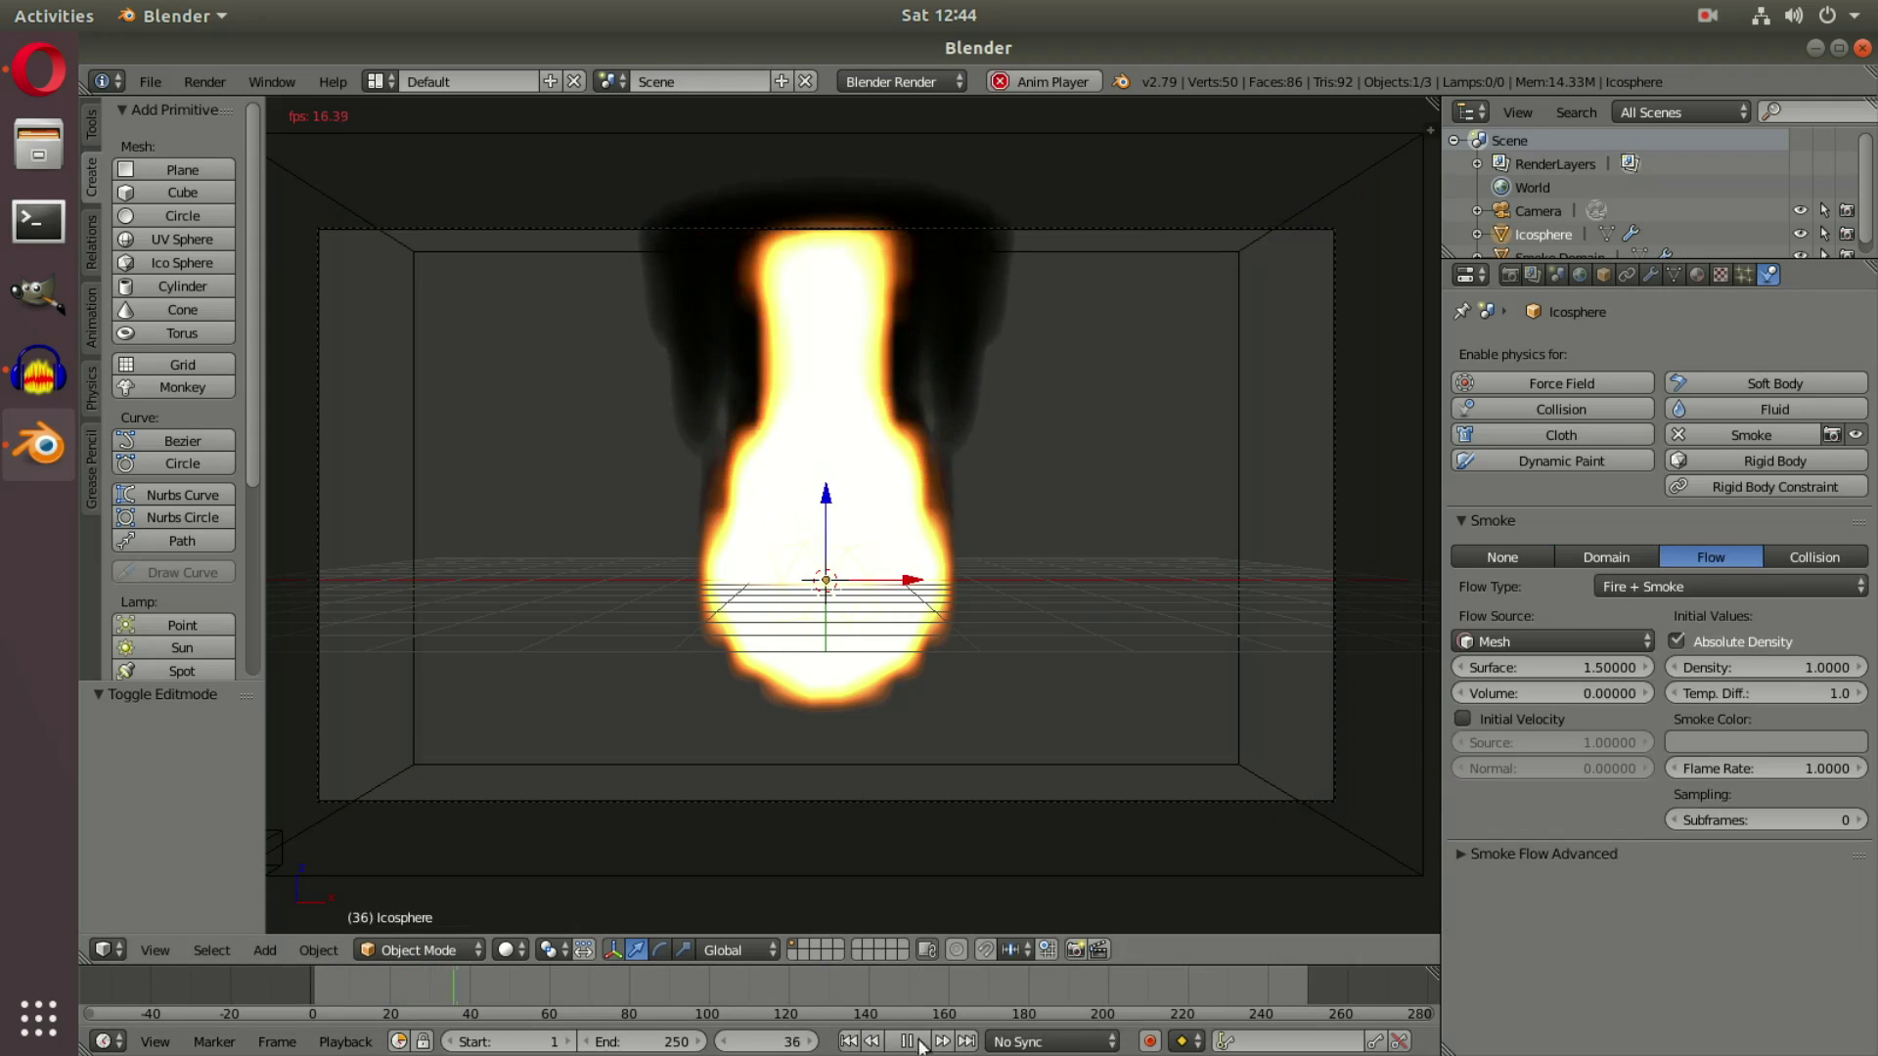
key("alt+a")
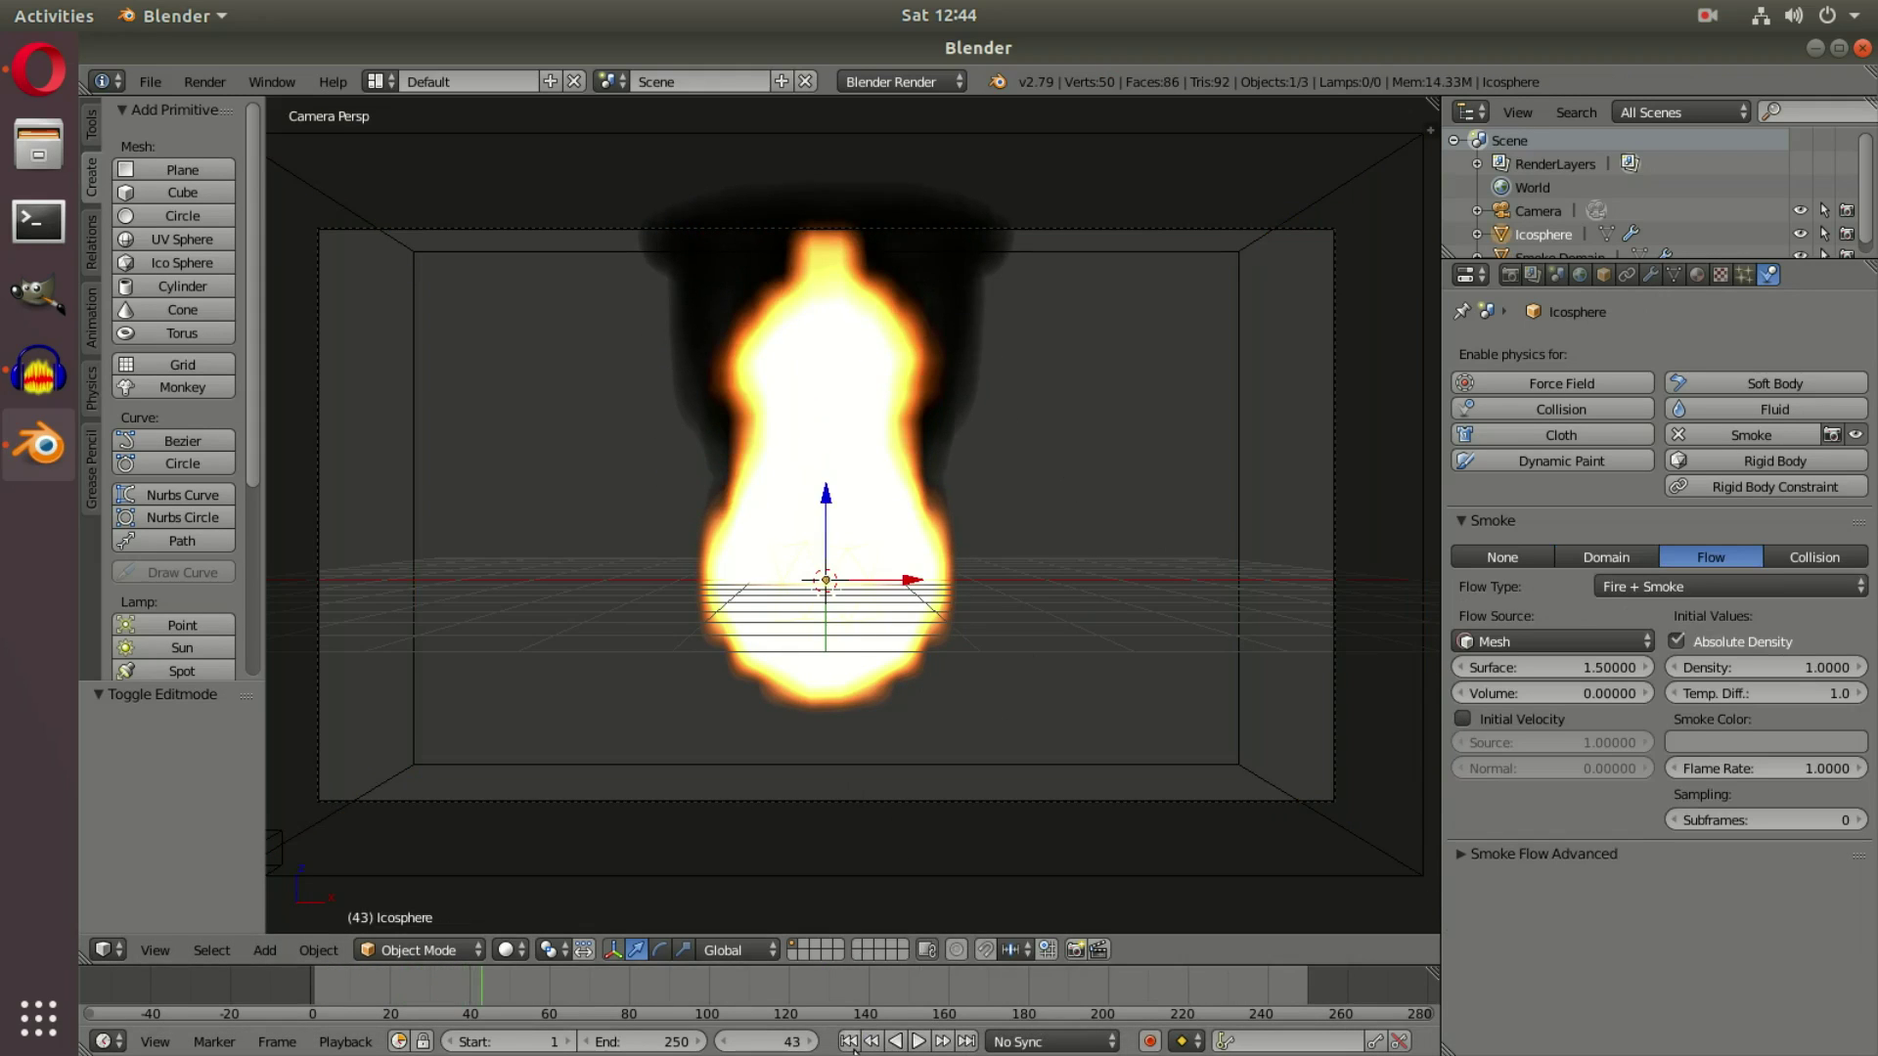
left_click(850, 1040)
key("s")
left_click(1016, 597)
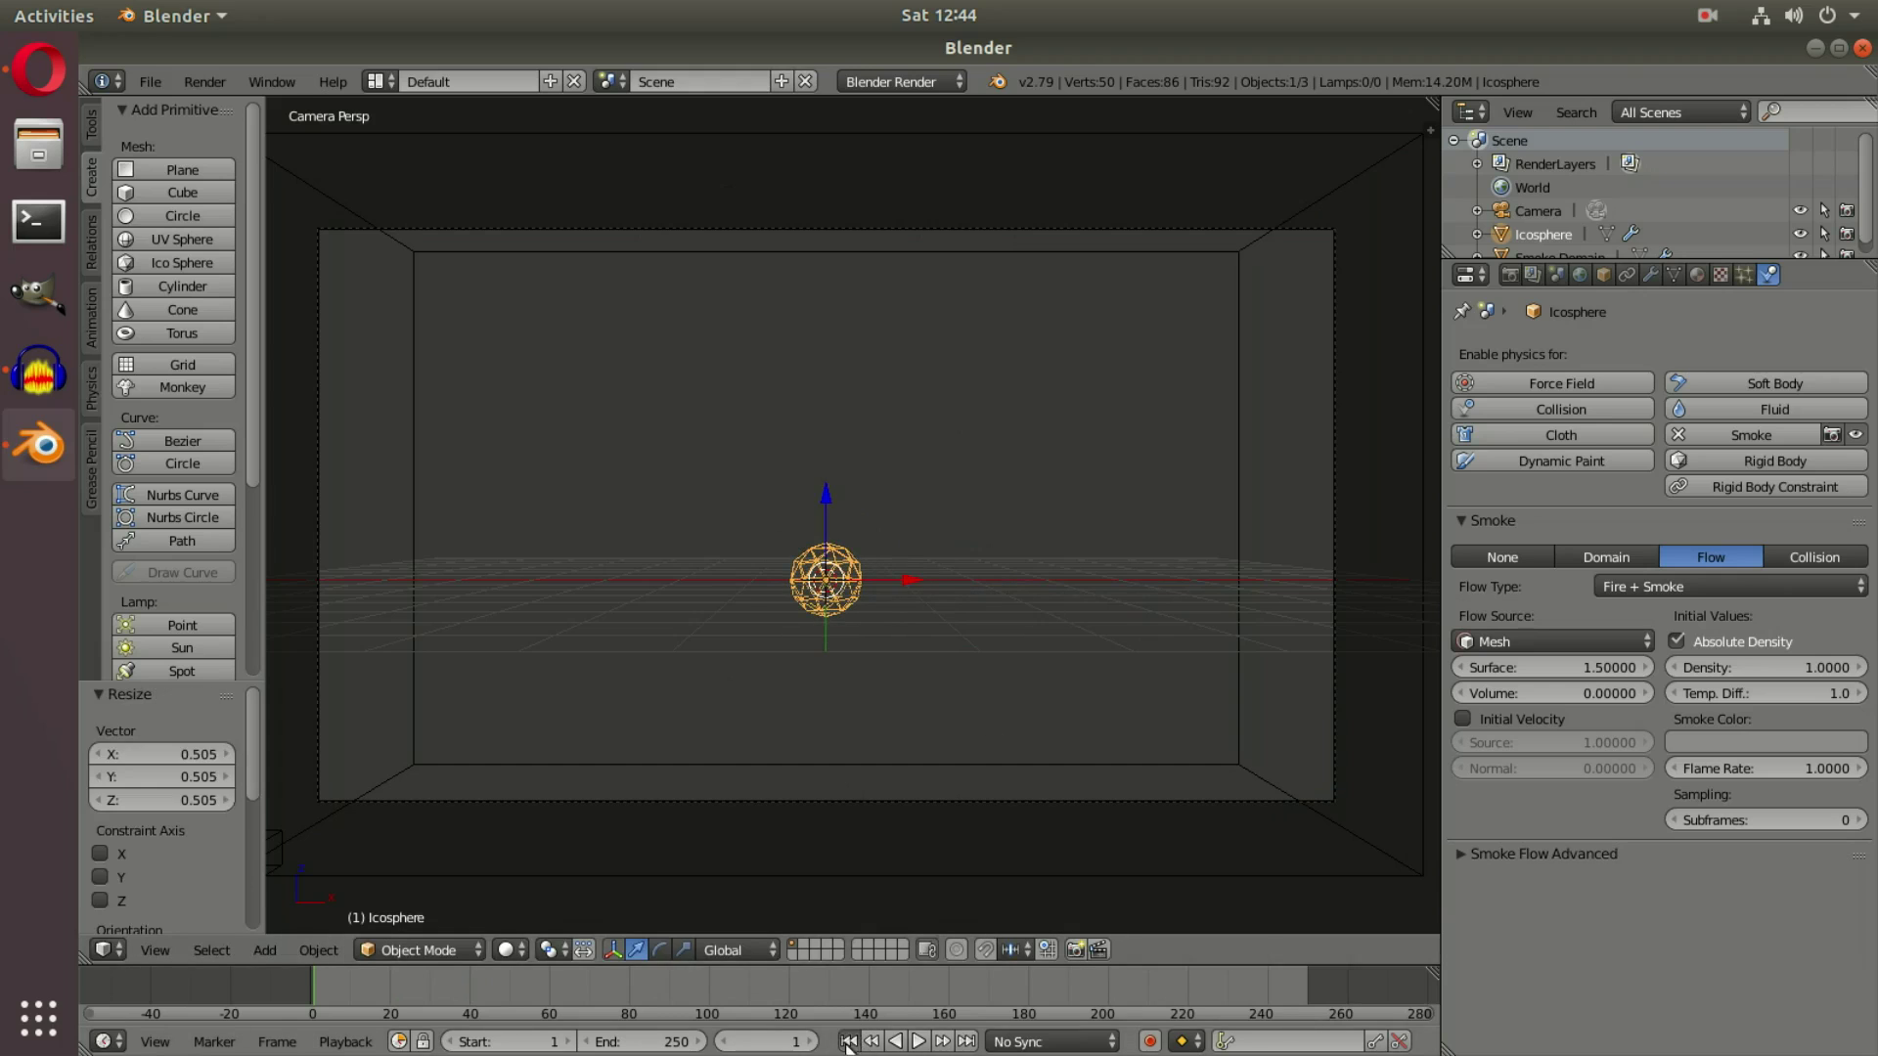
left_click(918, 1041)
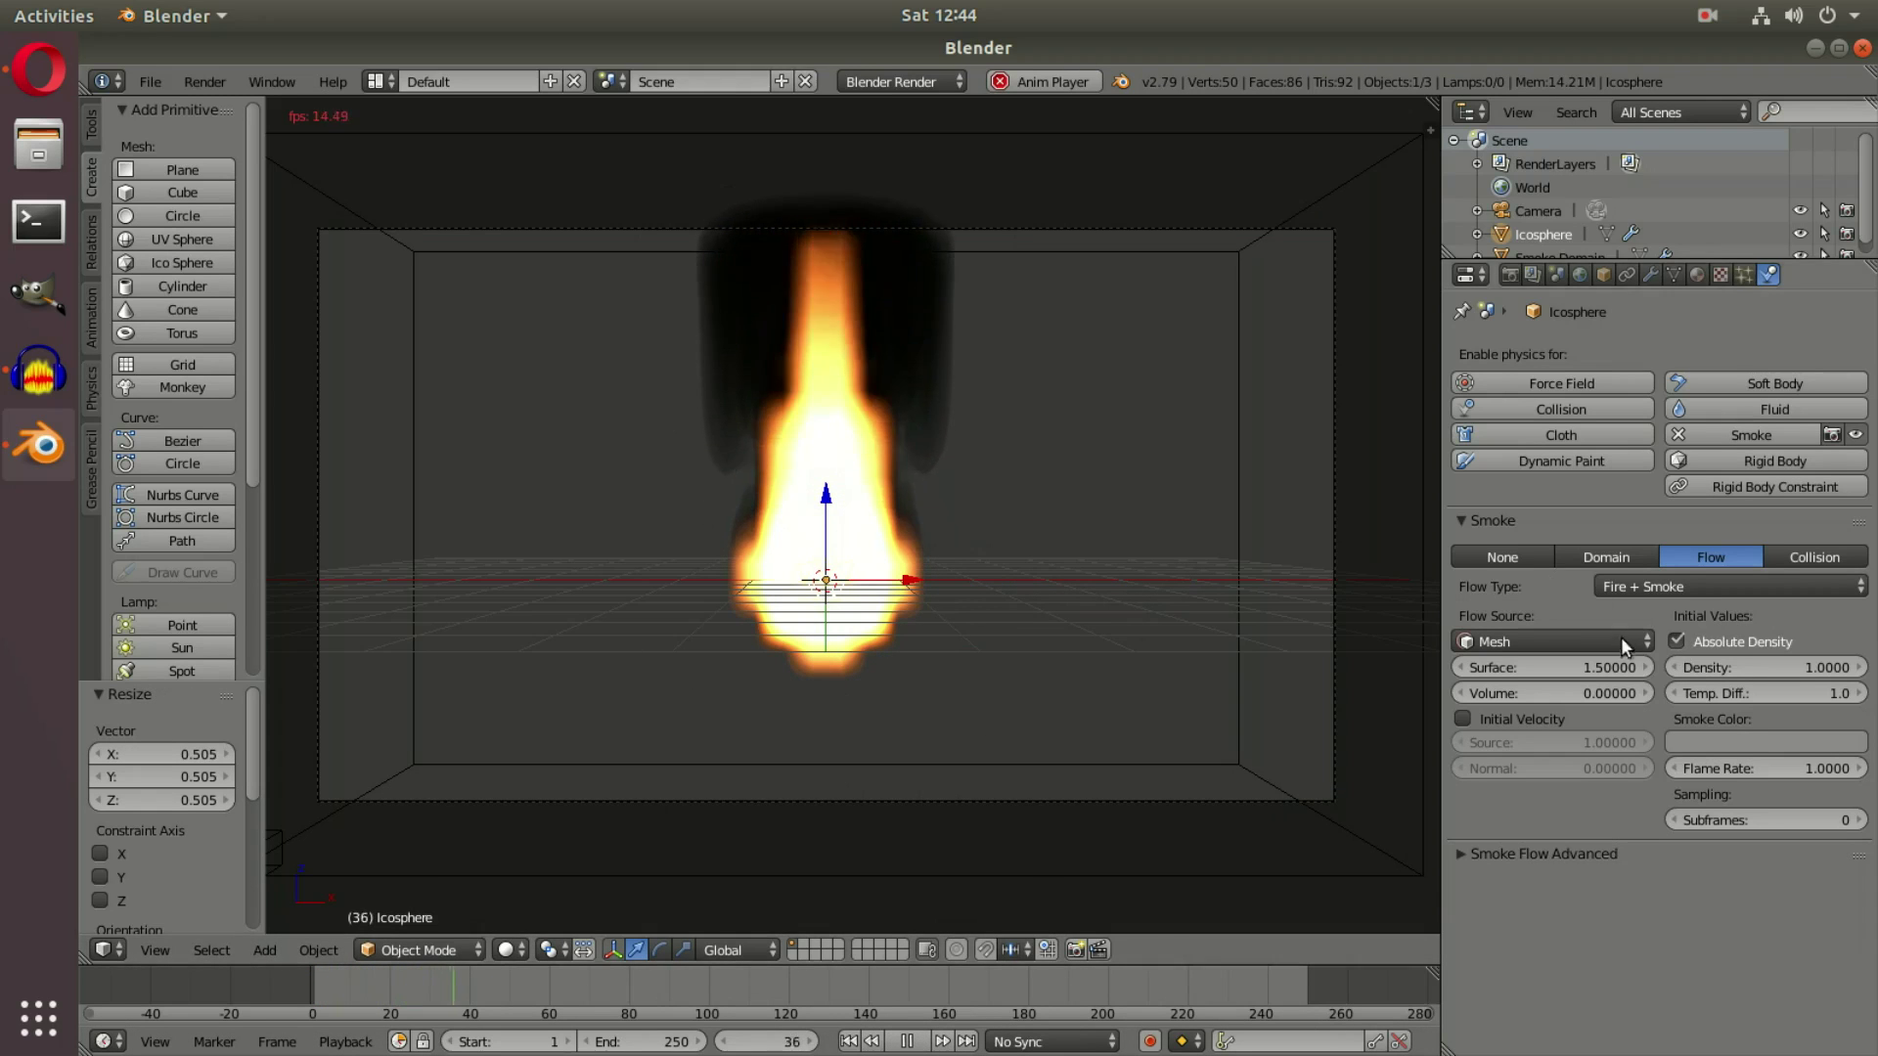
Set the smoke domain's resolution divisions to 40 and replay the simulation from the first frame
right_click(1257, 470)
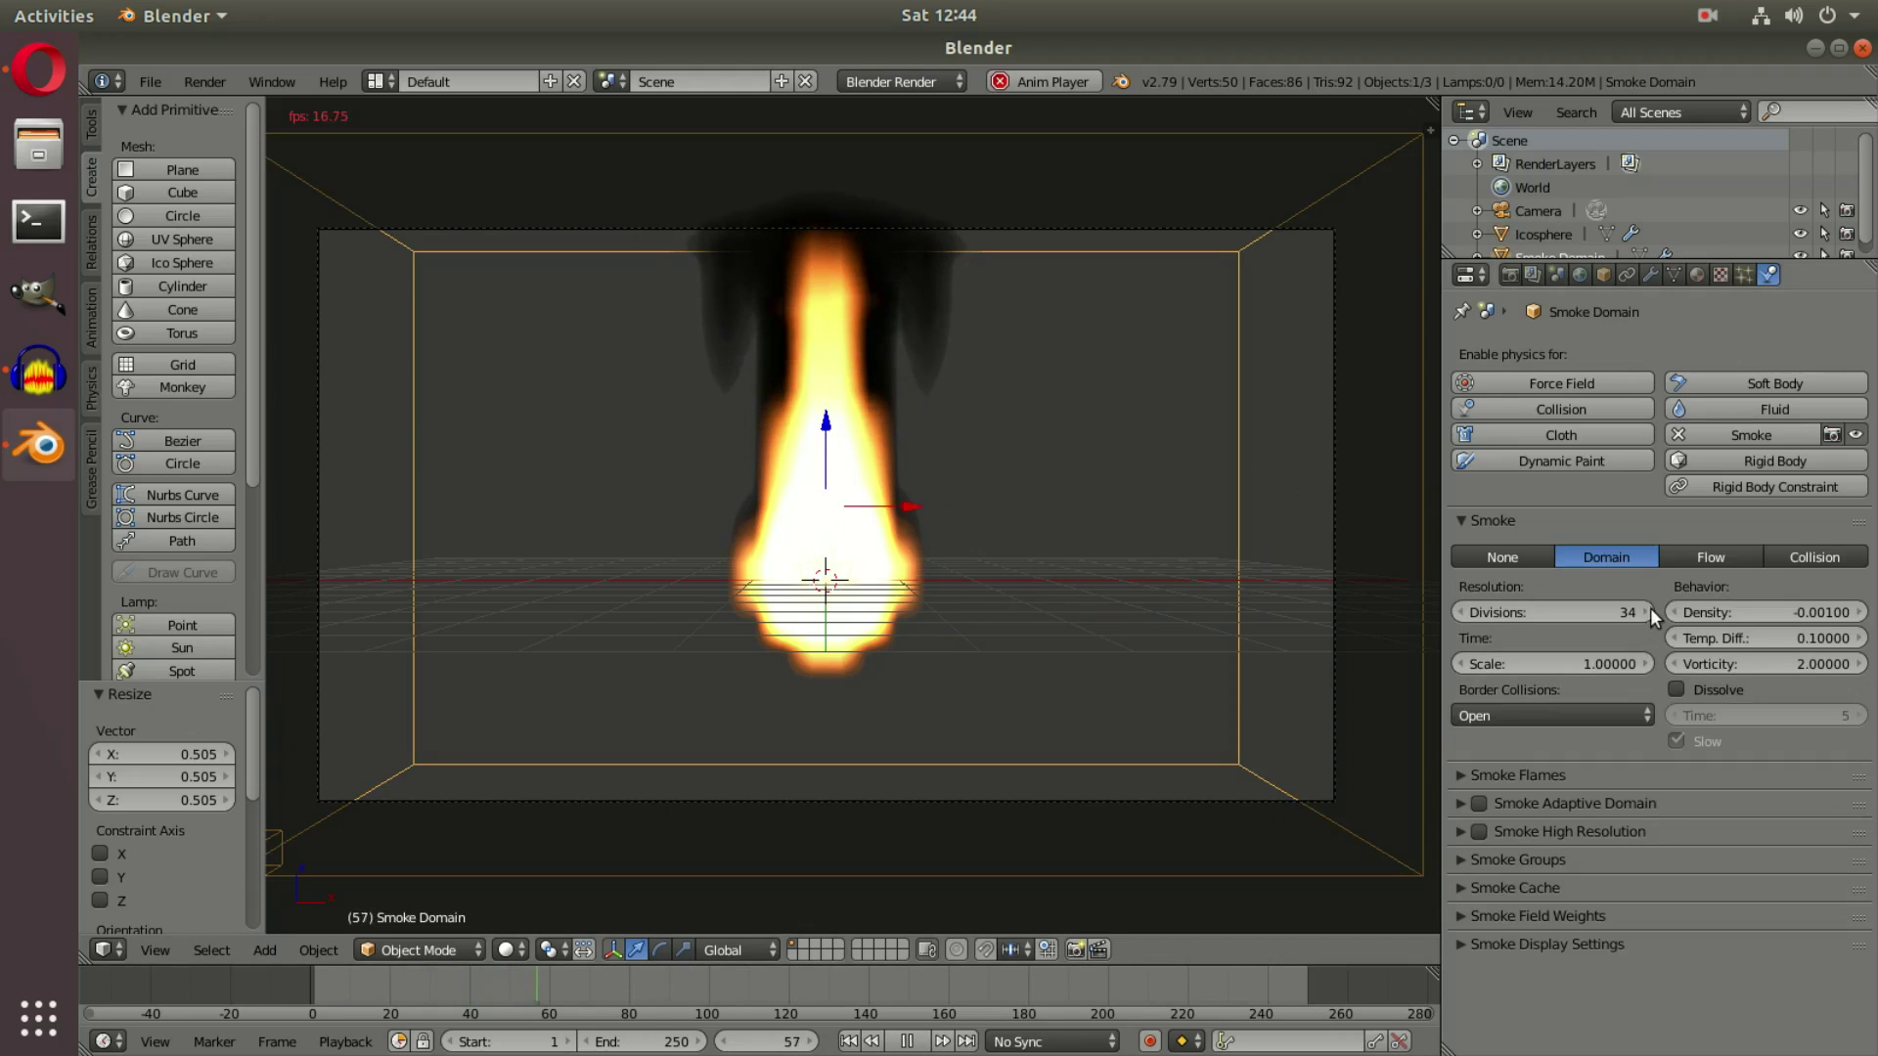
left_click(1648, 609)
left_click(1647, 609)
left_click(1648, 609)
left_click(1648, 610)
left_click(1648, 609)
left_click(1647, 608)
left_click(850, 1039)
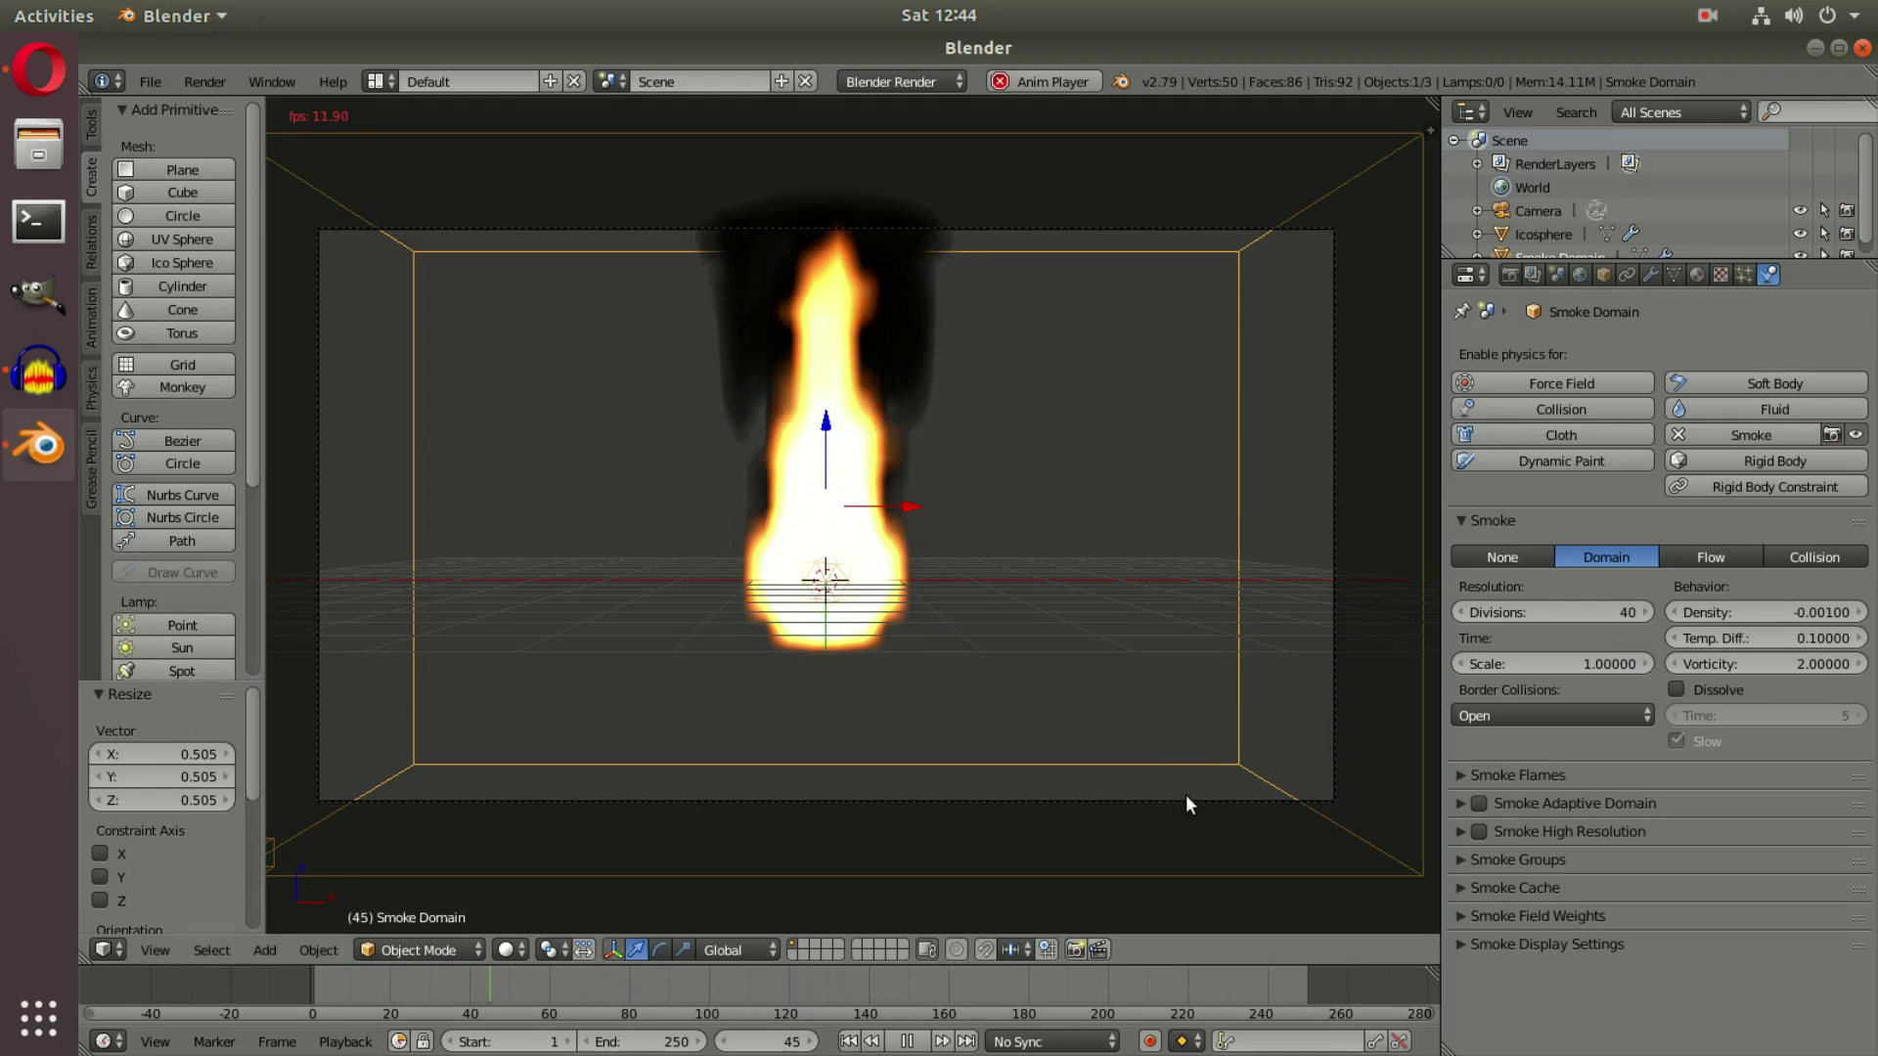
Enable Smoke Adaptive Domain for the smoke domain and replay the simulation from the first frame
left_click(1460, 802)
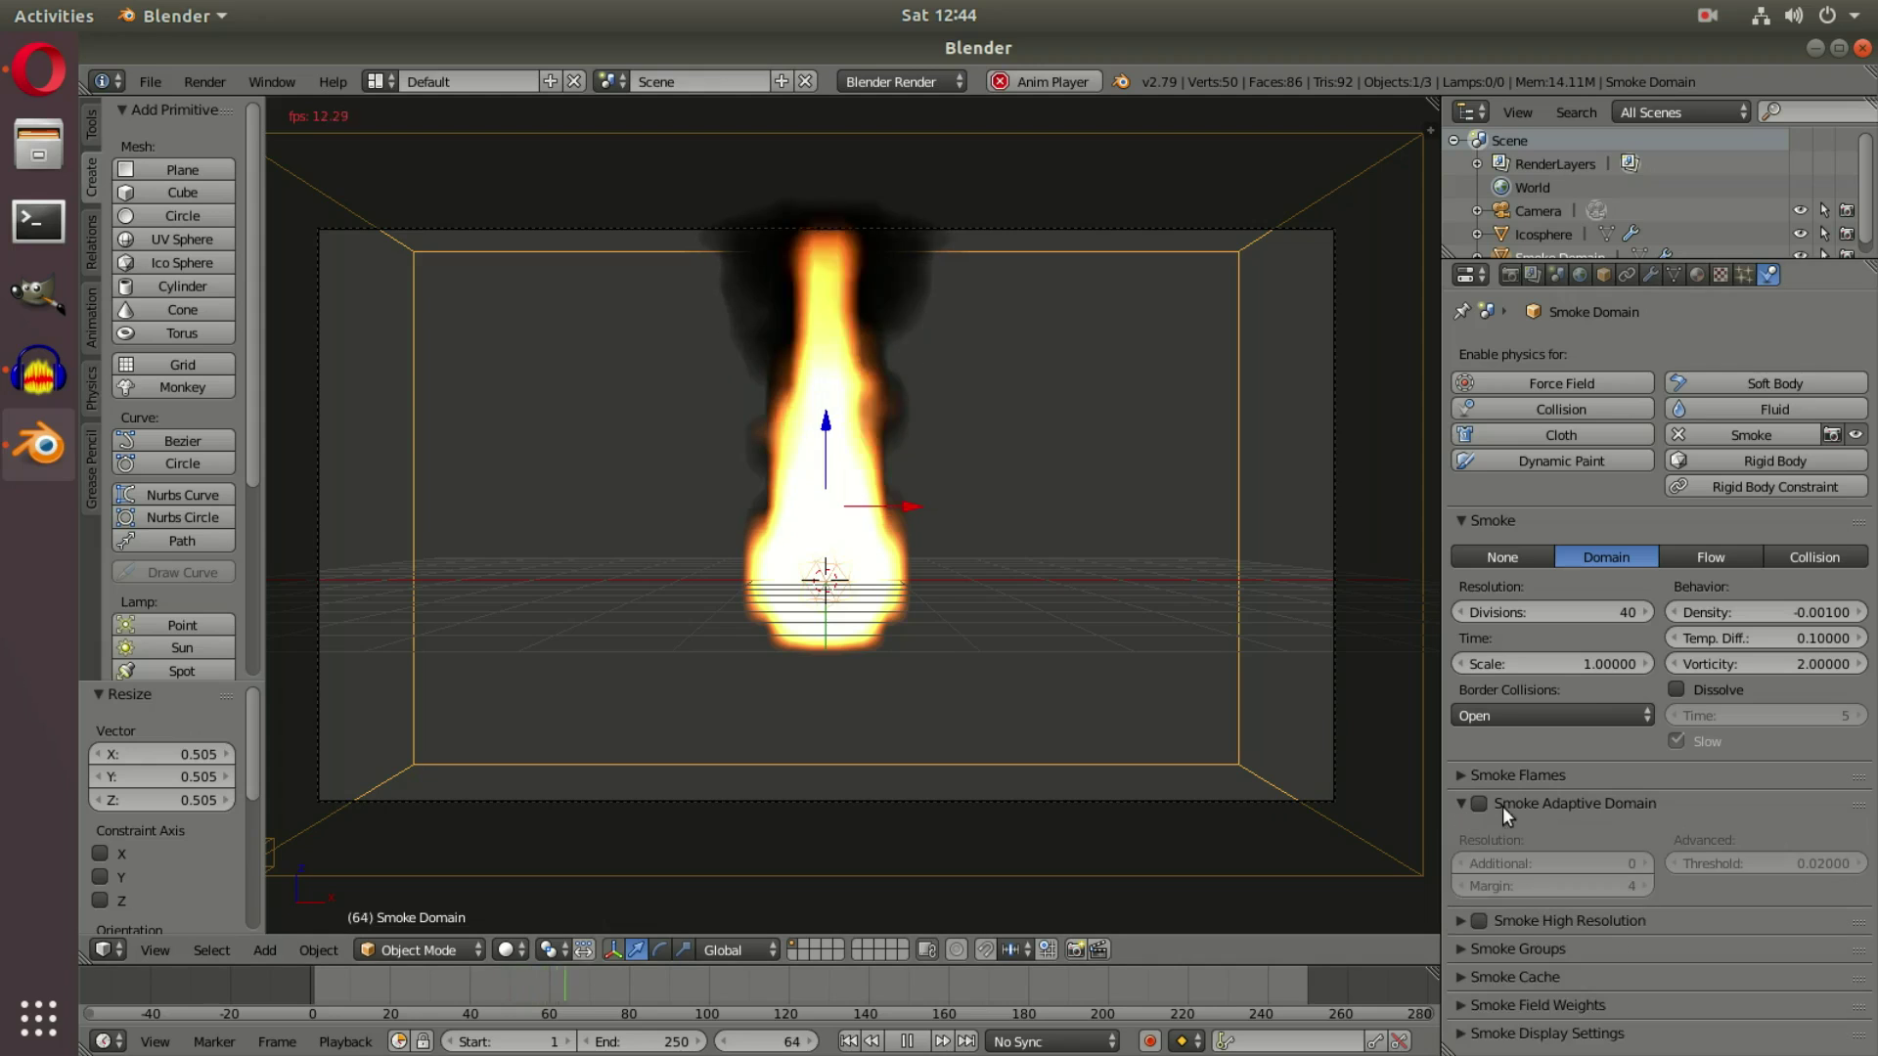
left_click(1481, 802)
left_click(849, 1041)
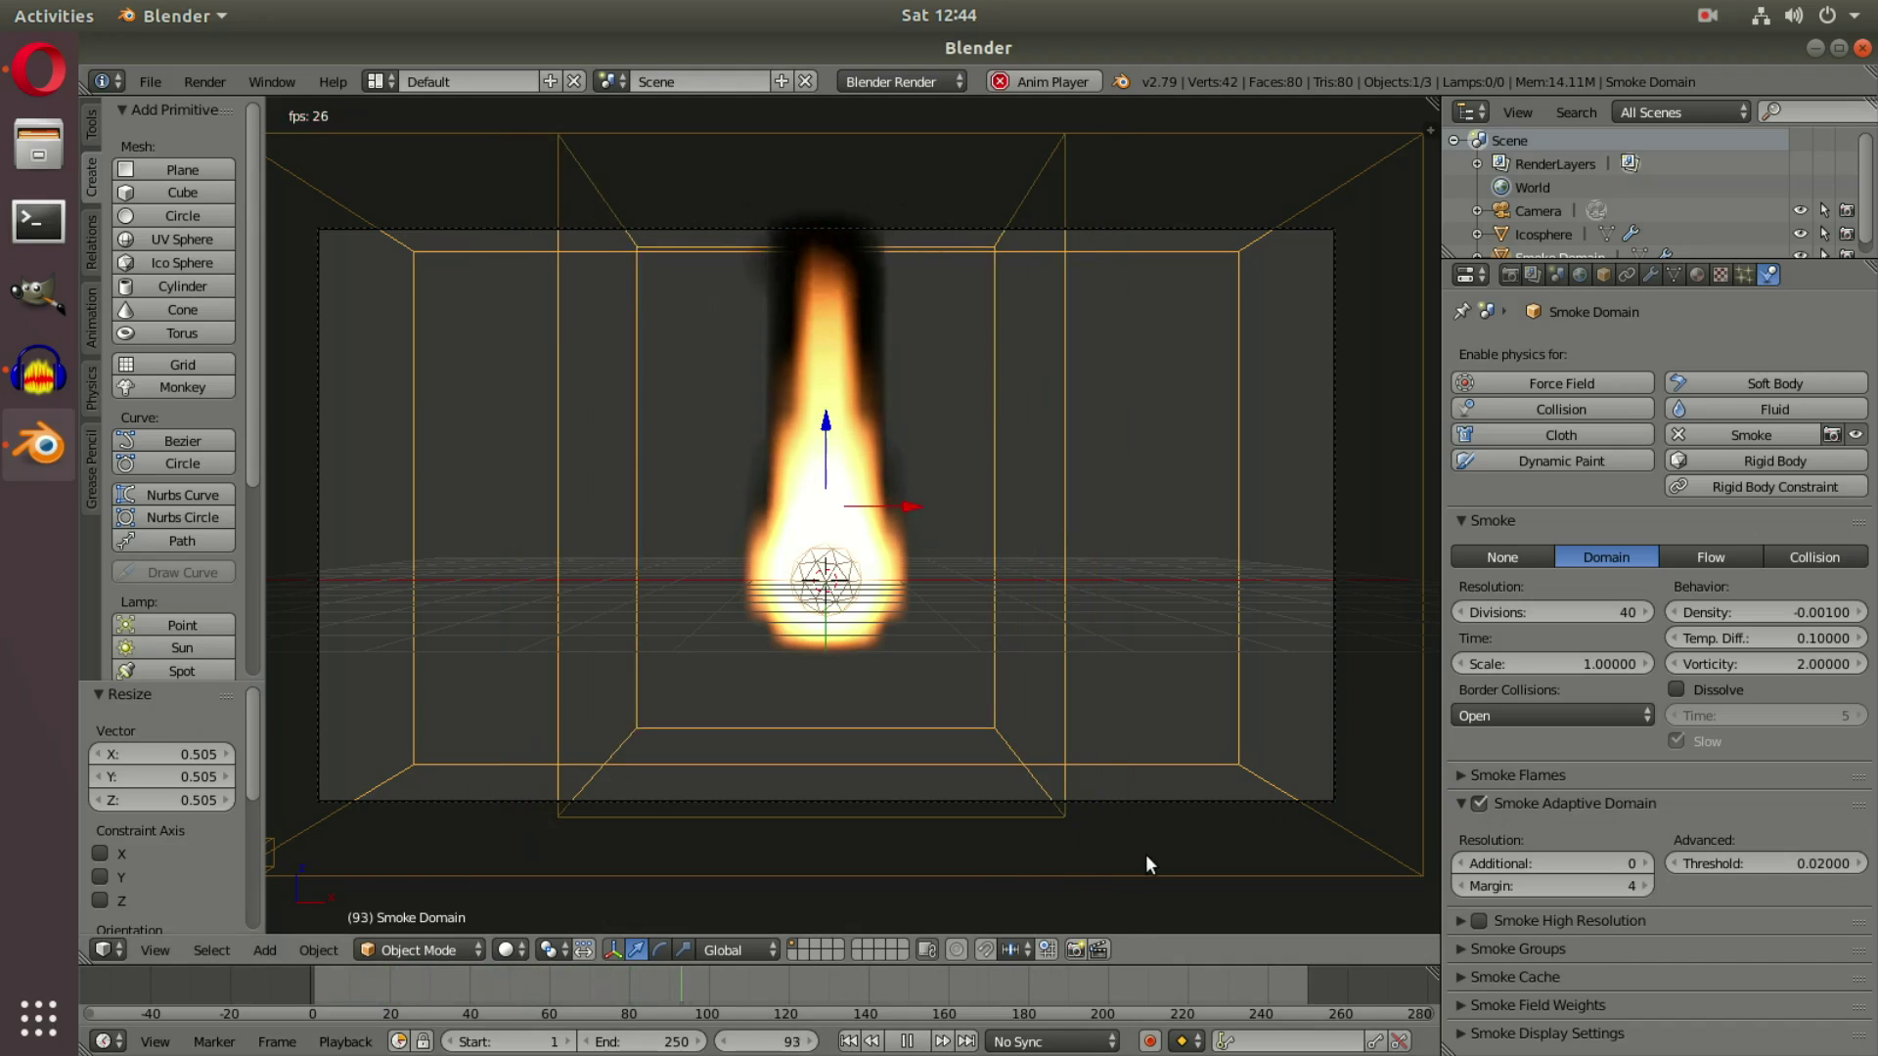
Set the smoke domain's main resolution divisions to 35
left_click(1528, 608)
type("35")
key("Return")
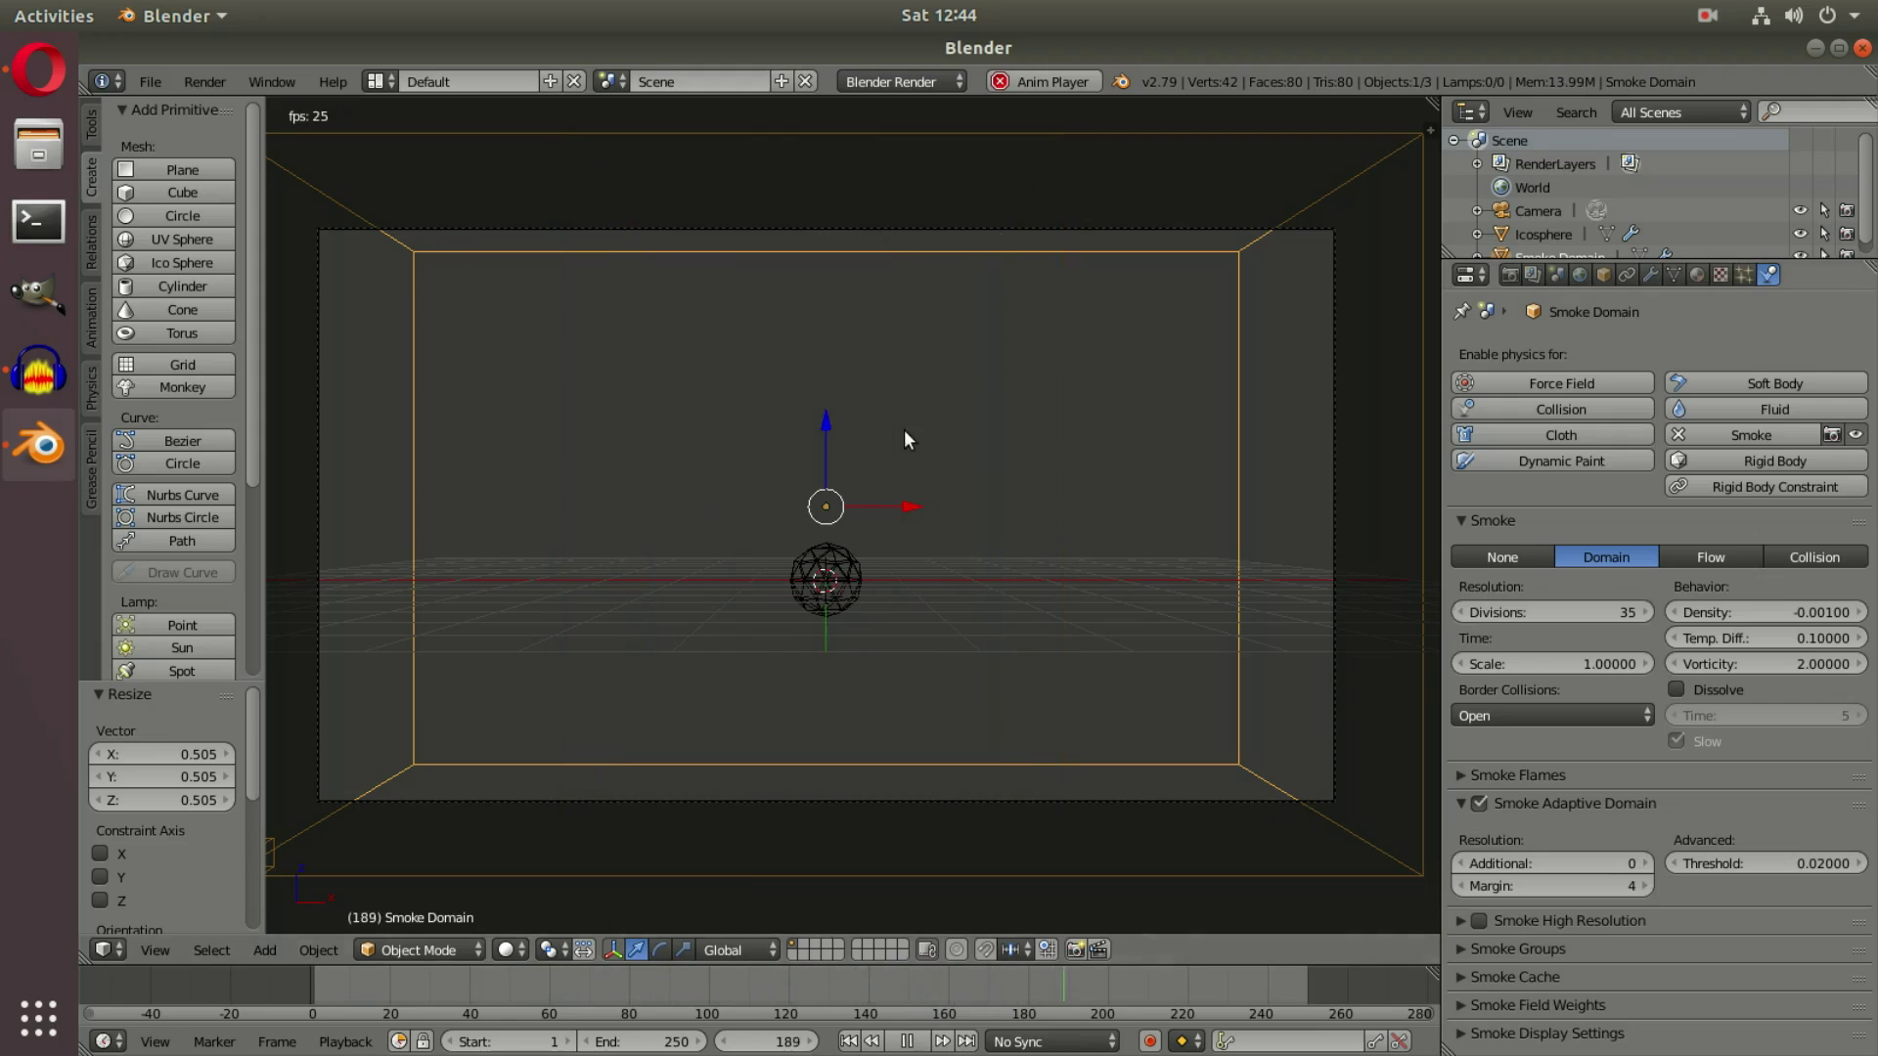
Enable Smoke High Resolution on the smoke domain, show its settings, and replay from the first frame
left_click(1476, 920)
scroll(1486, 792, "down", 3)
left_click(1479, 781)
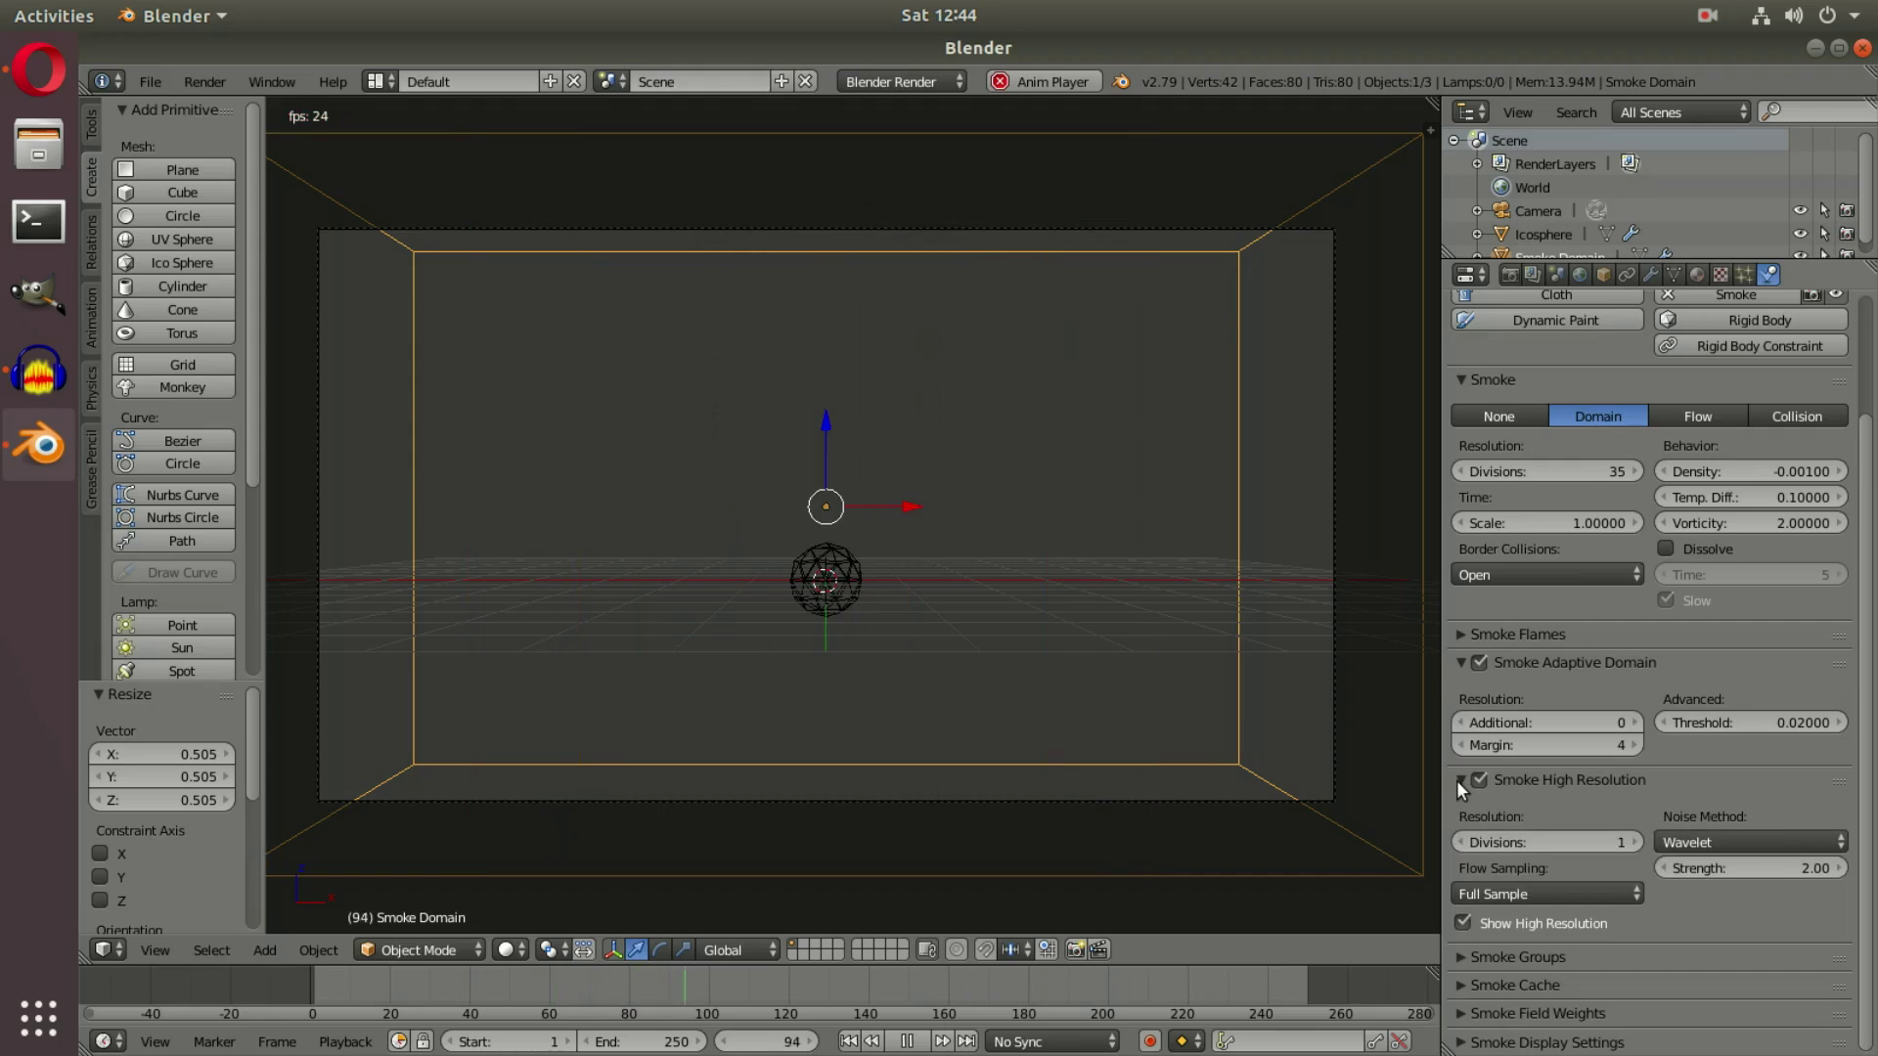
left_click(851, 1043)
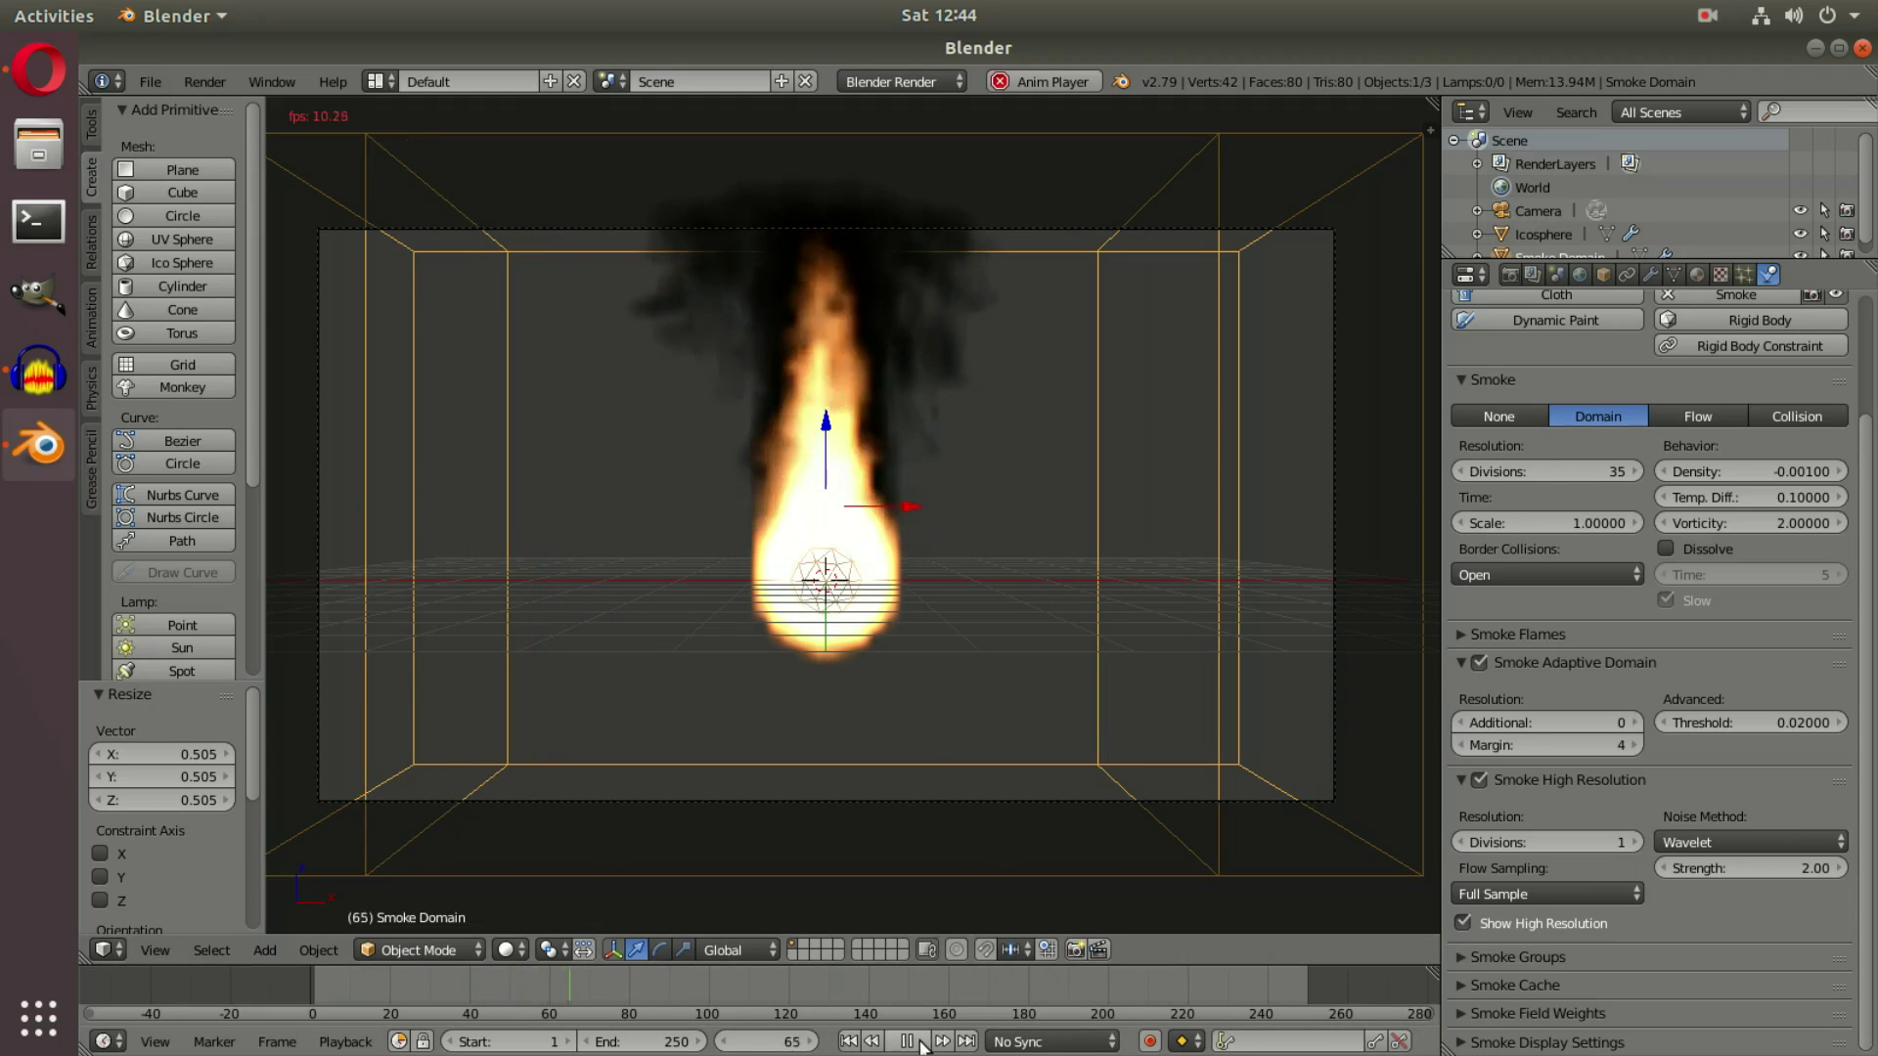
Stop playback, set the Smoke High Resolution divisions to 3, and replay the simulation from the first frame
key("alt+a")
left_click(1636, 844)
left_click(1636, 844)
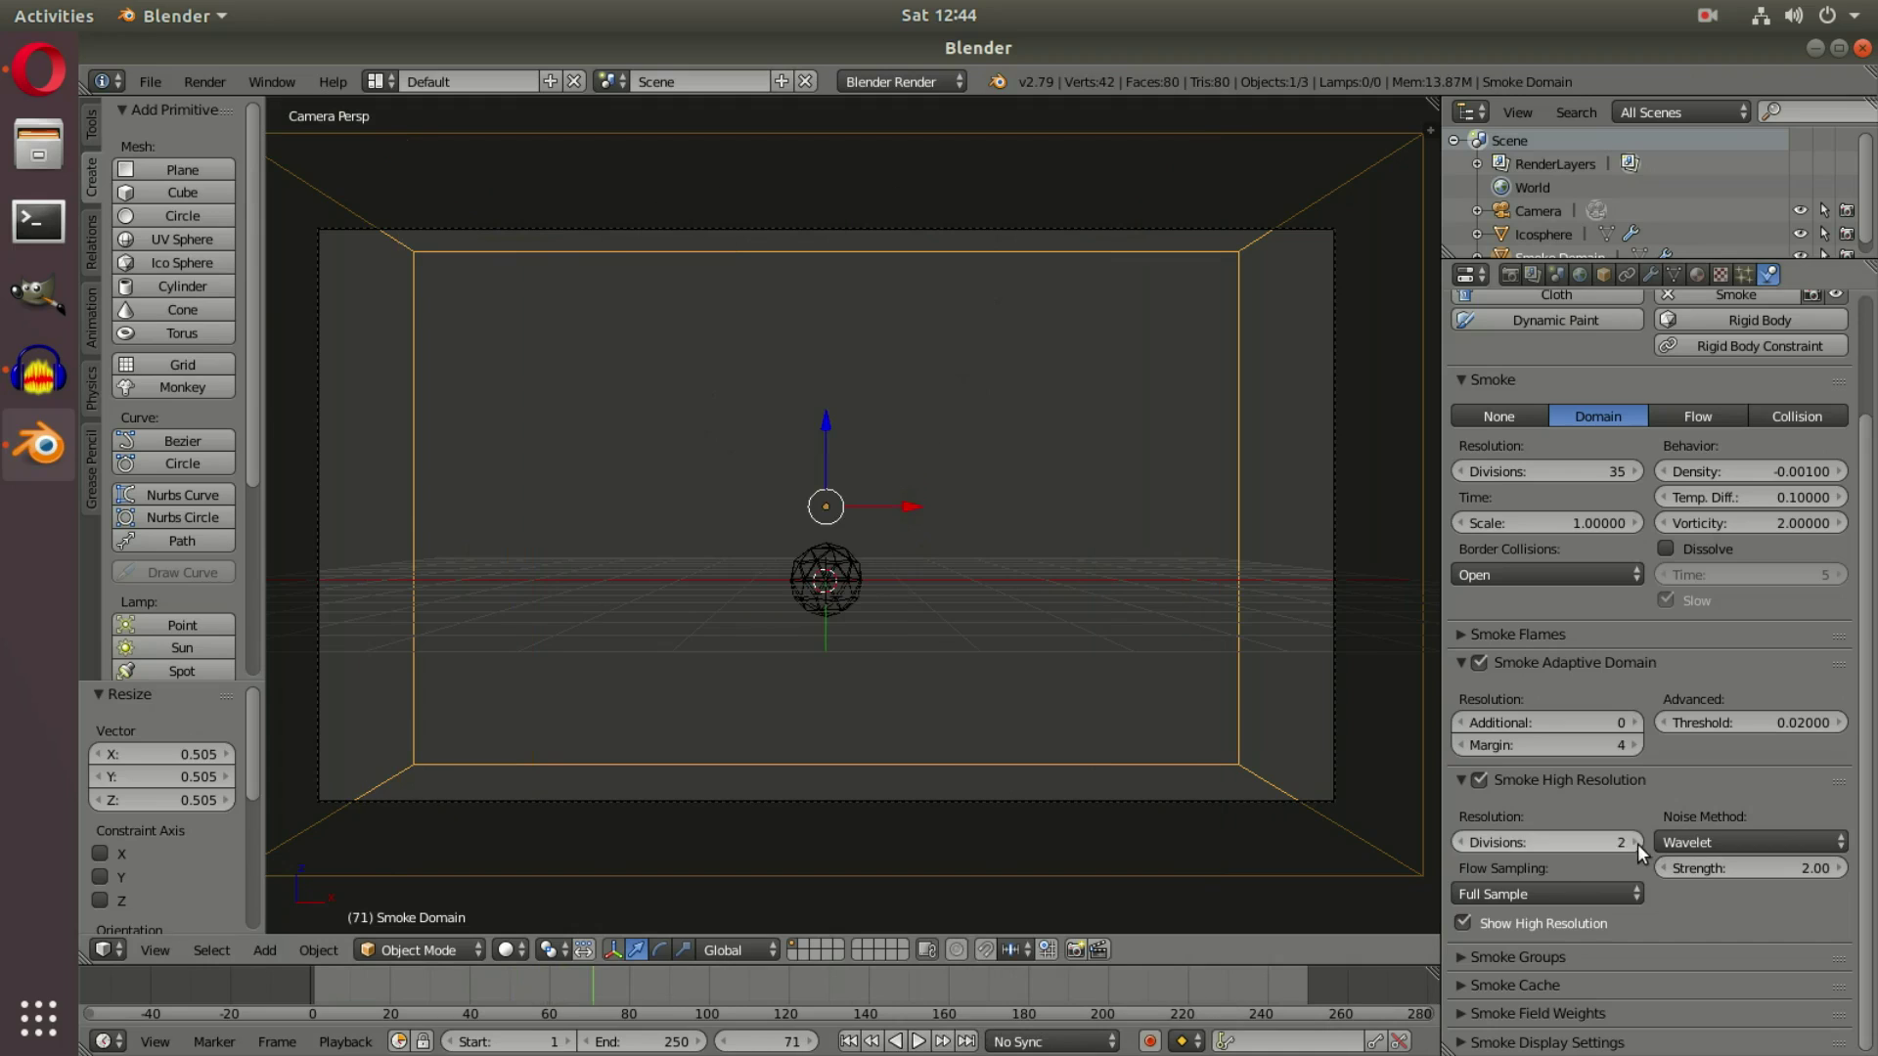
left_click(849, 1041)
left_click(919, 1041)
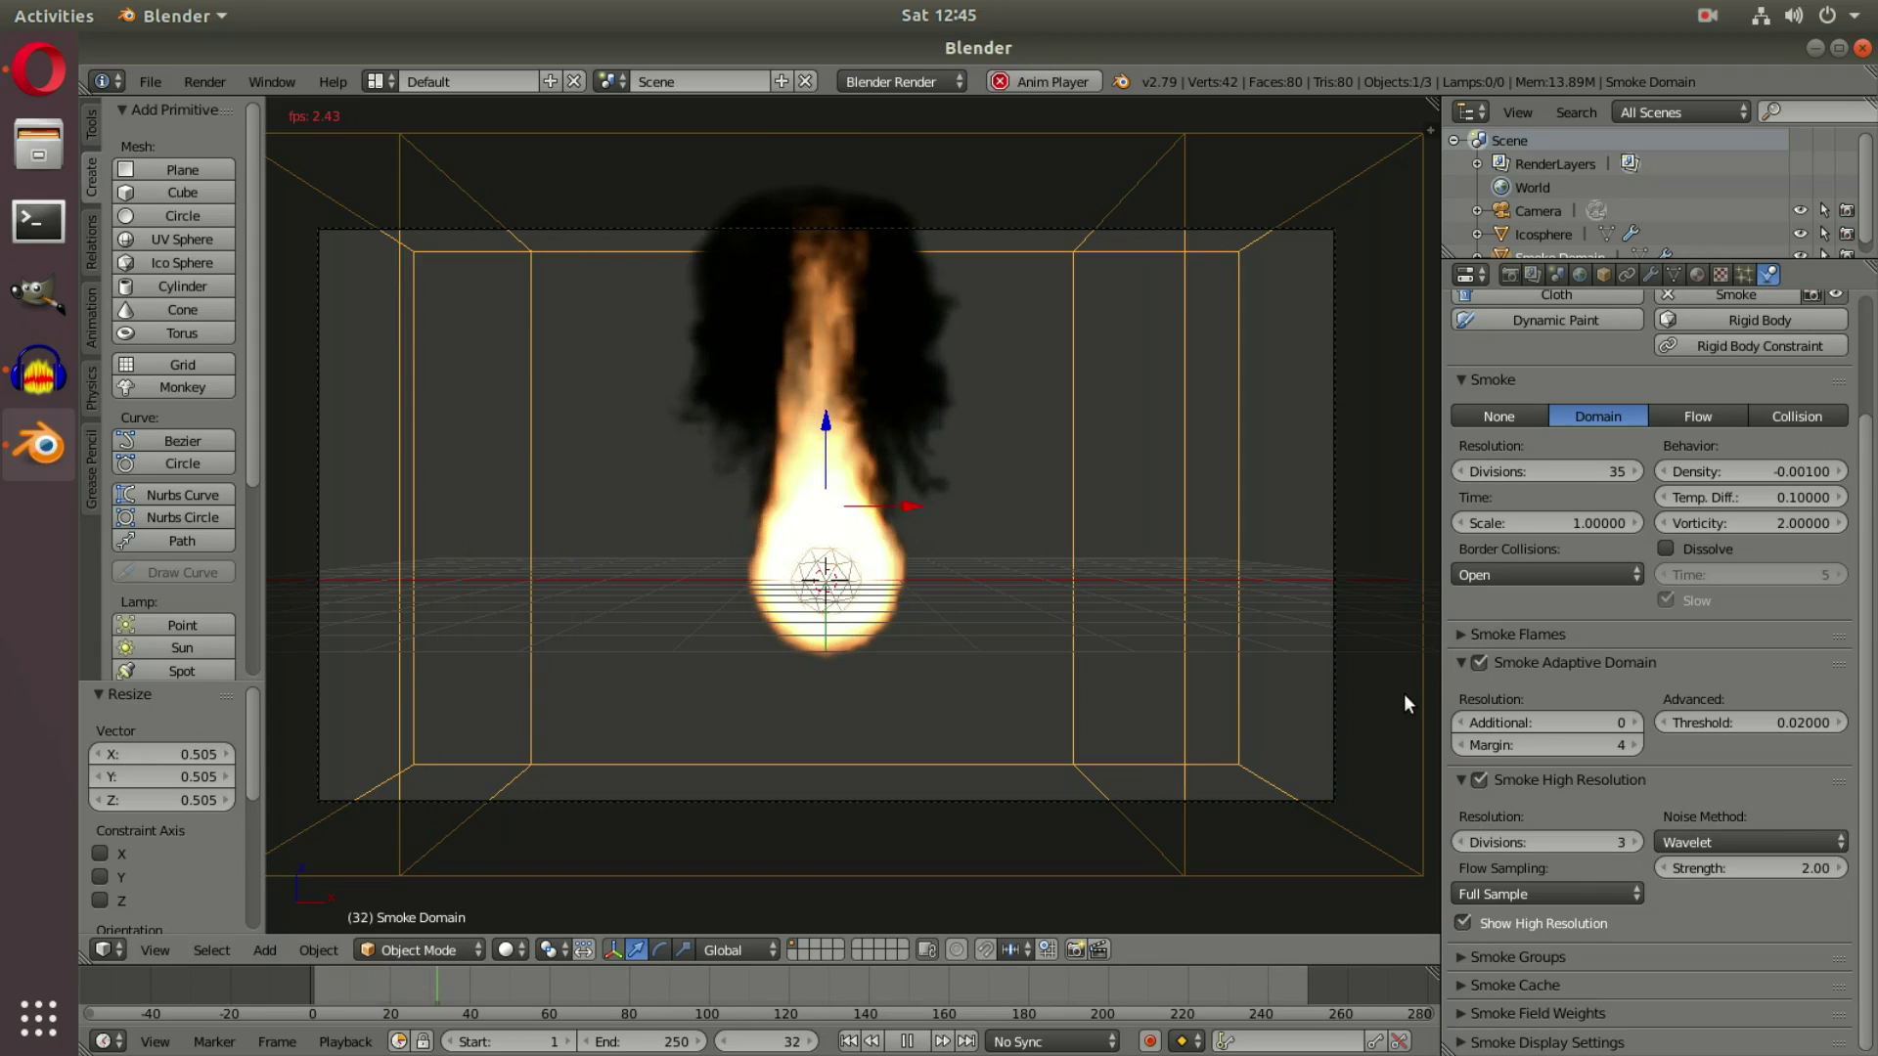
Increase the Smoke High Resolution divisions to 4 and replay the simulation from the first frame
left_click(1636, 846)
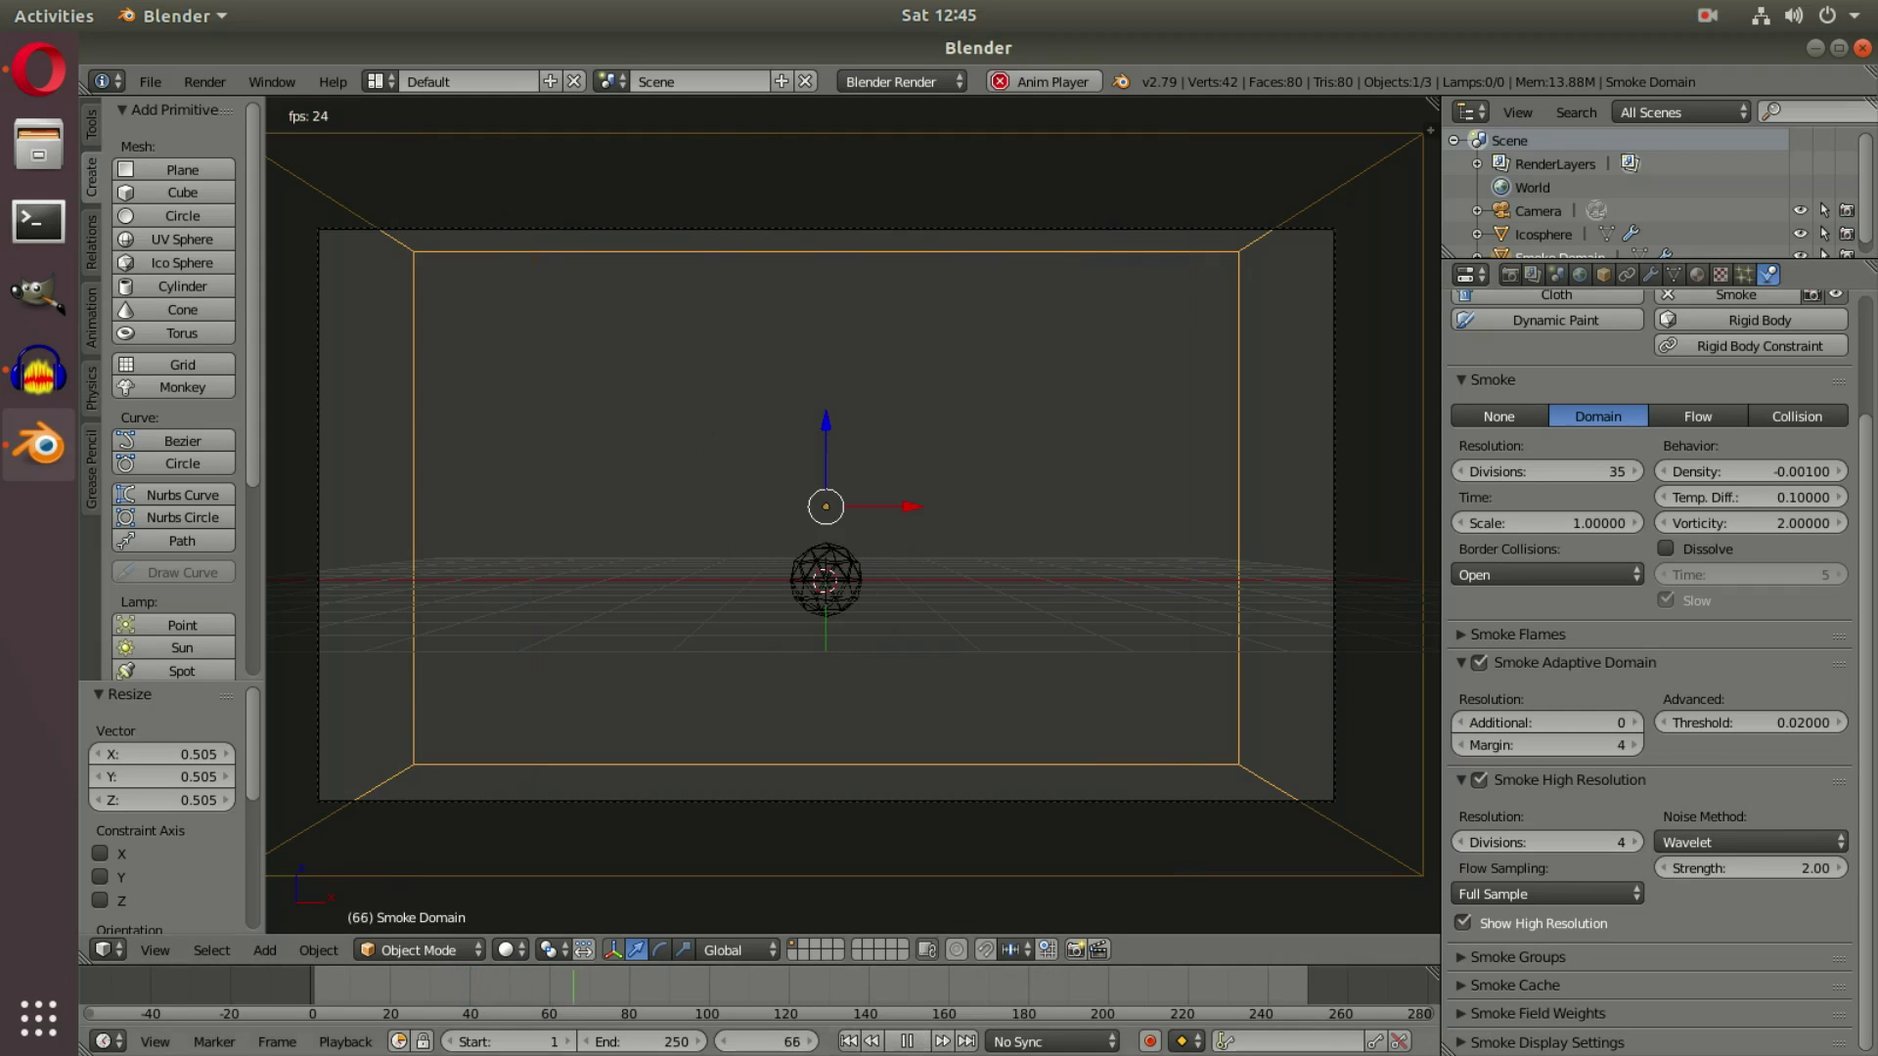
left_click(895, 1043)
left_click(848, 1042)
left_click(919, 1041)
key("KP_0")
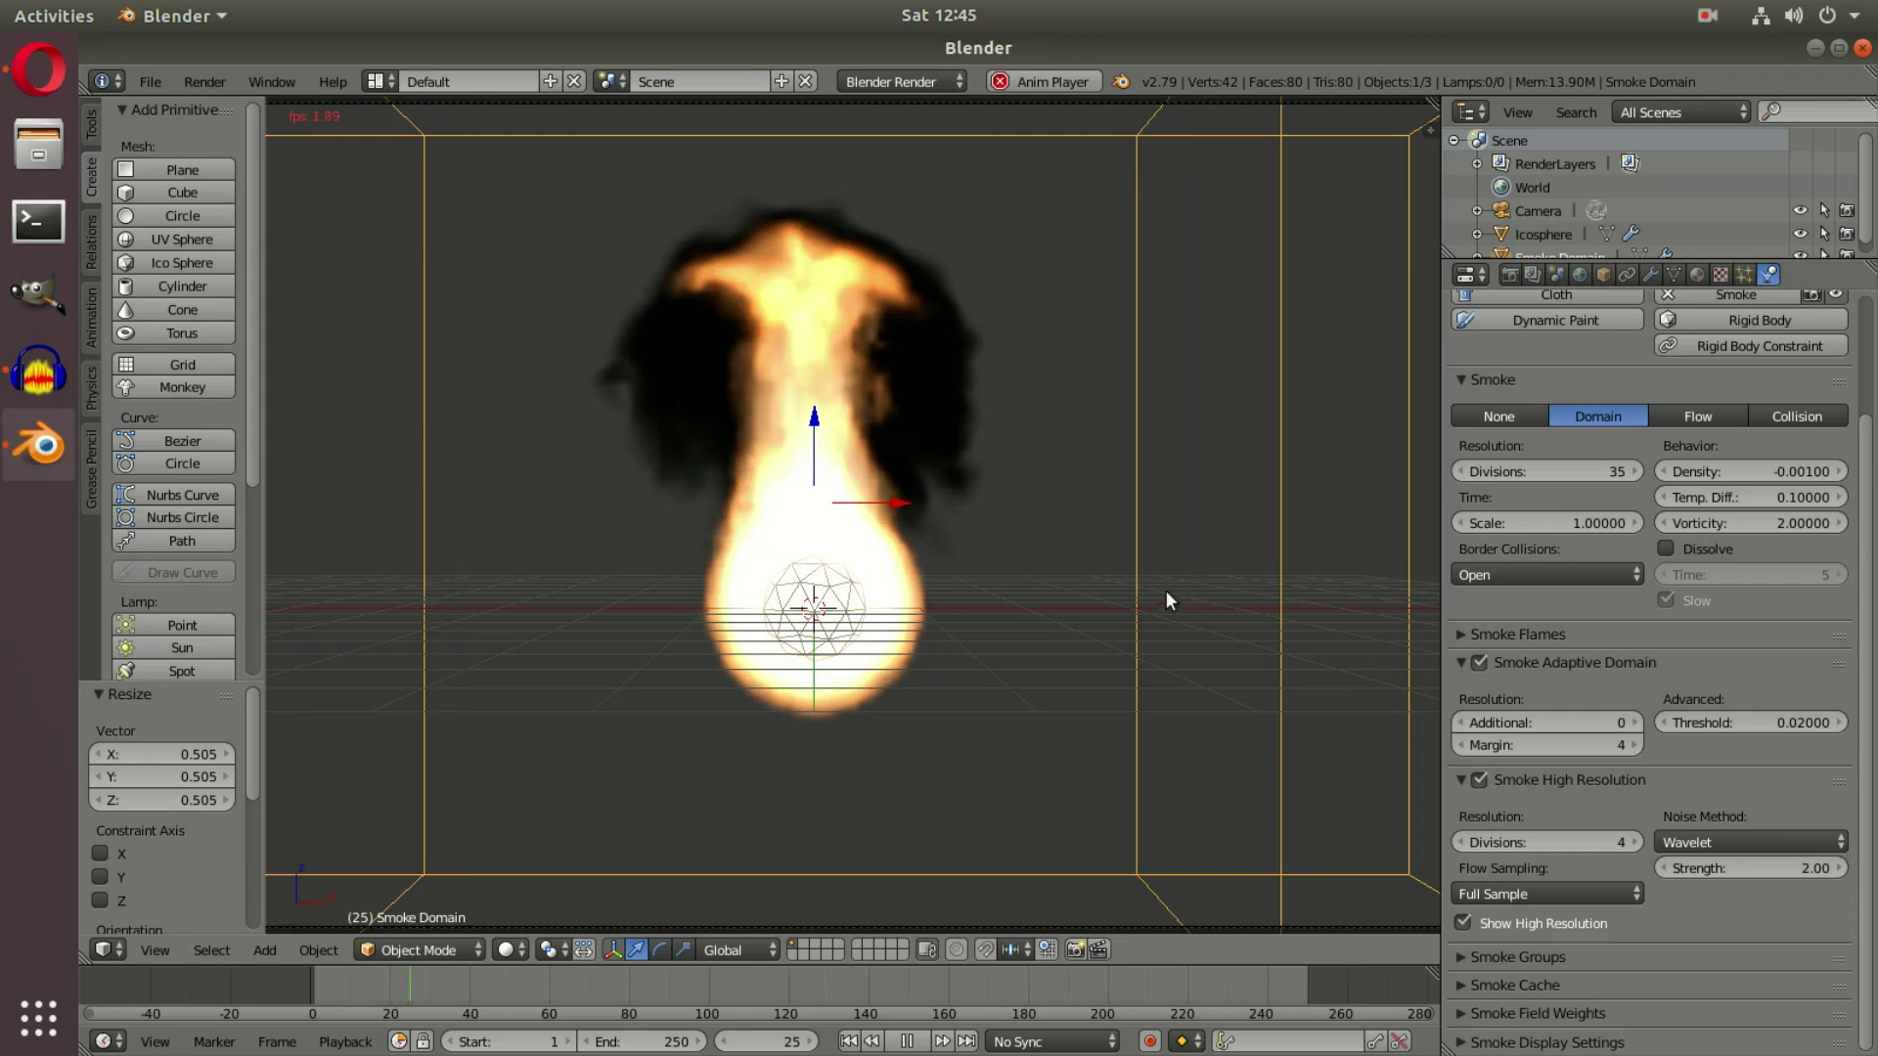
Scale the ico sphere down uniformly by about 0.586 and replay the simulation from the first frame in the camera view
right_click(848, 621)
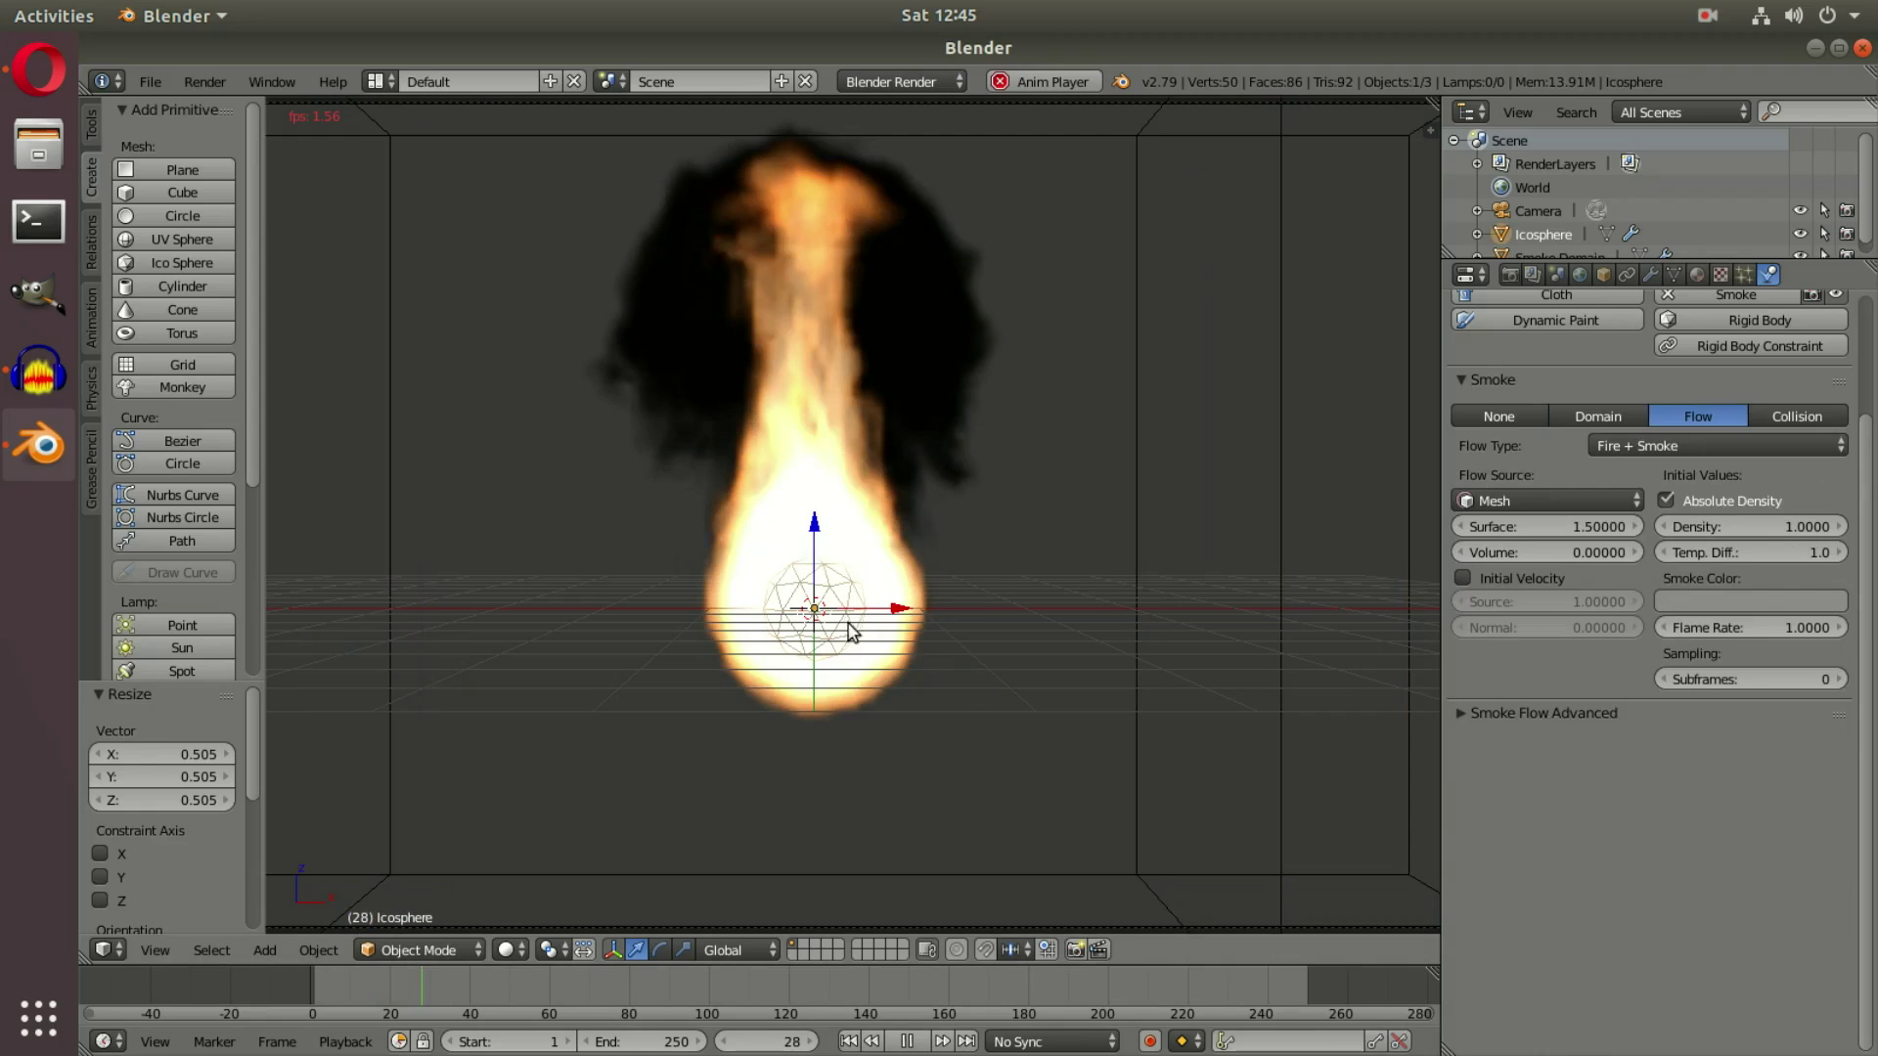
right_click(932, 872)
right_click(827, 601)
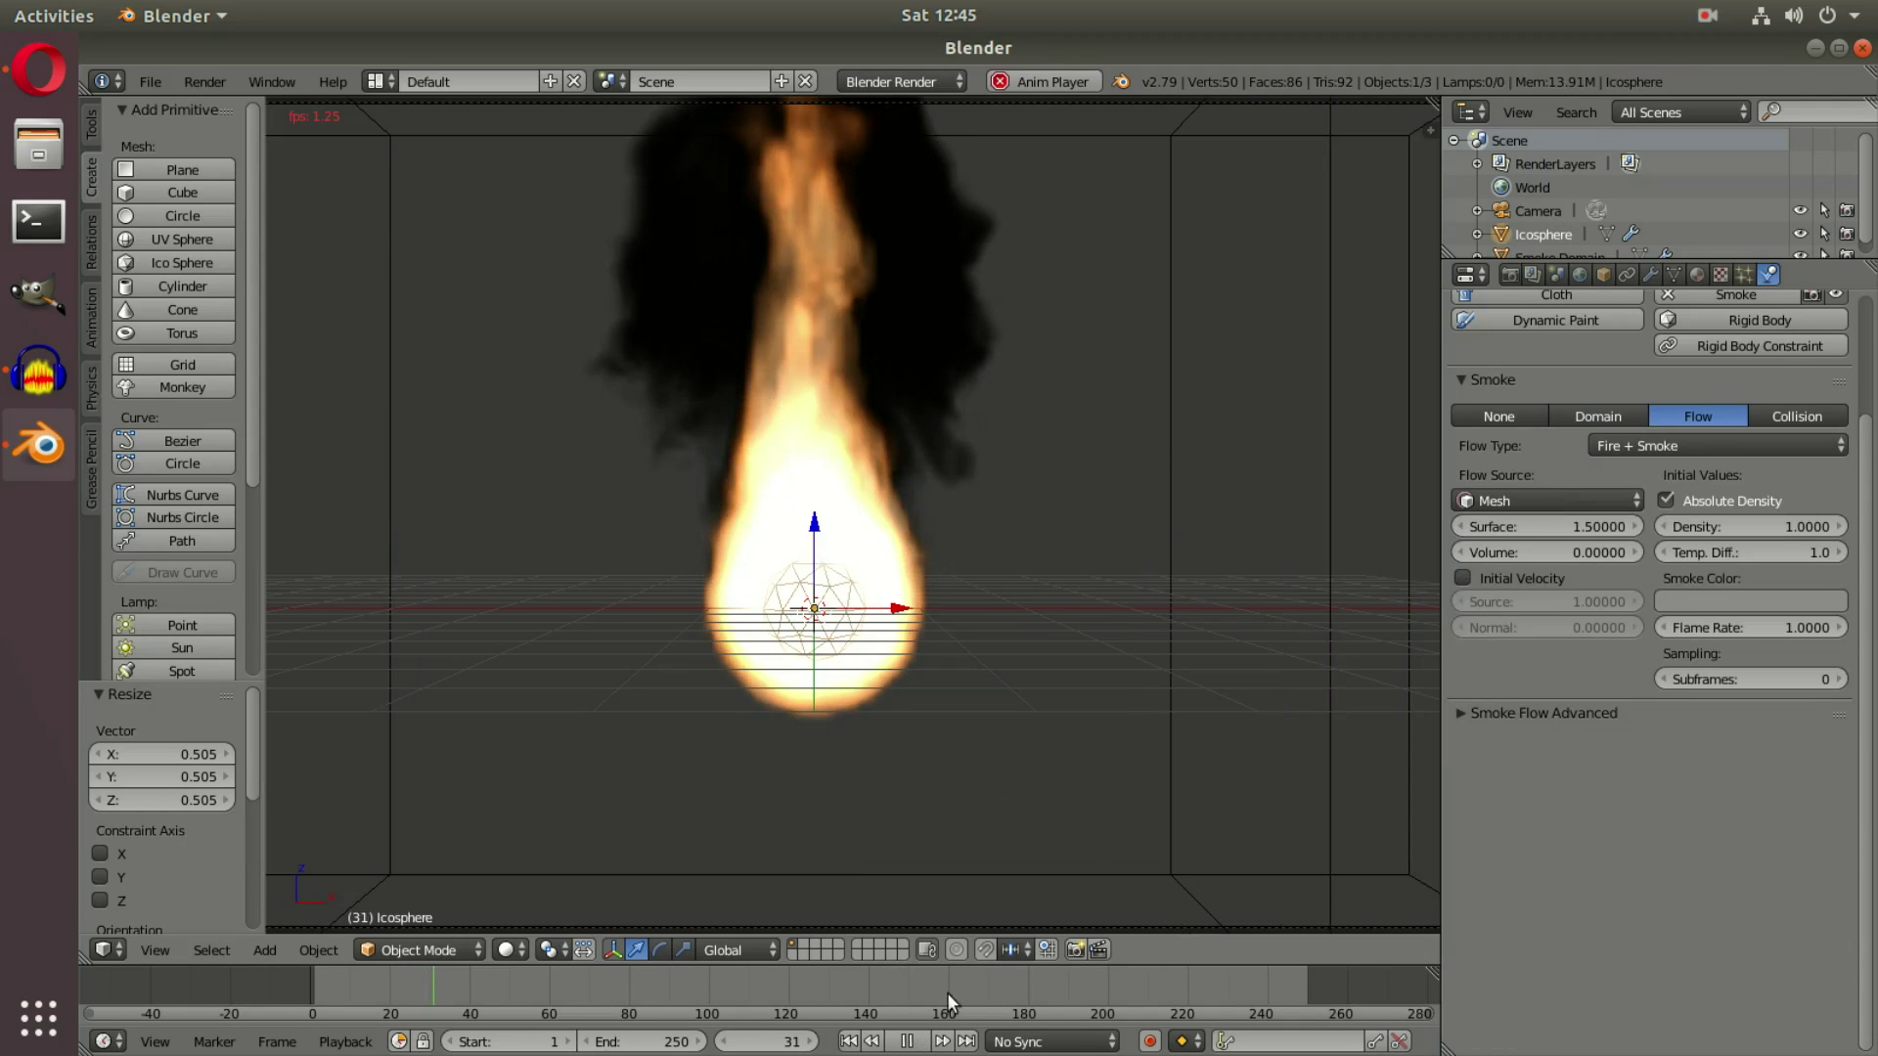
key("alt+a")
key("s")
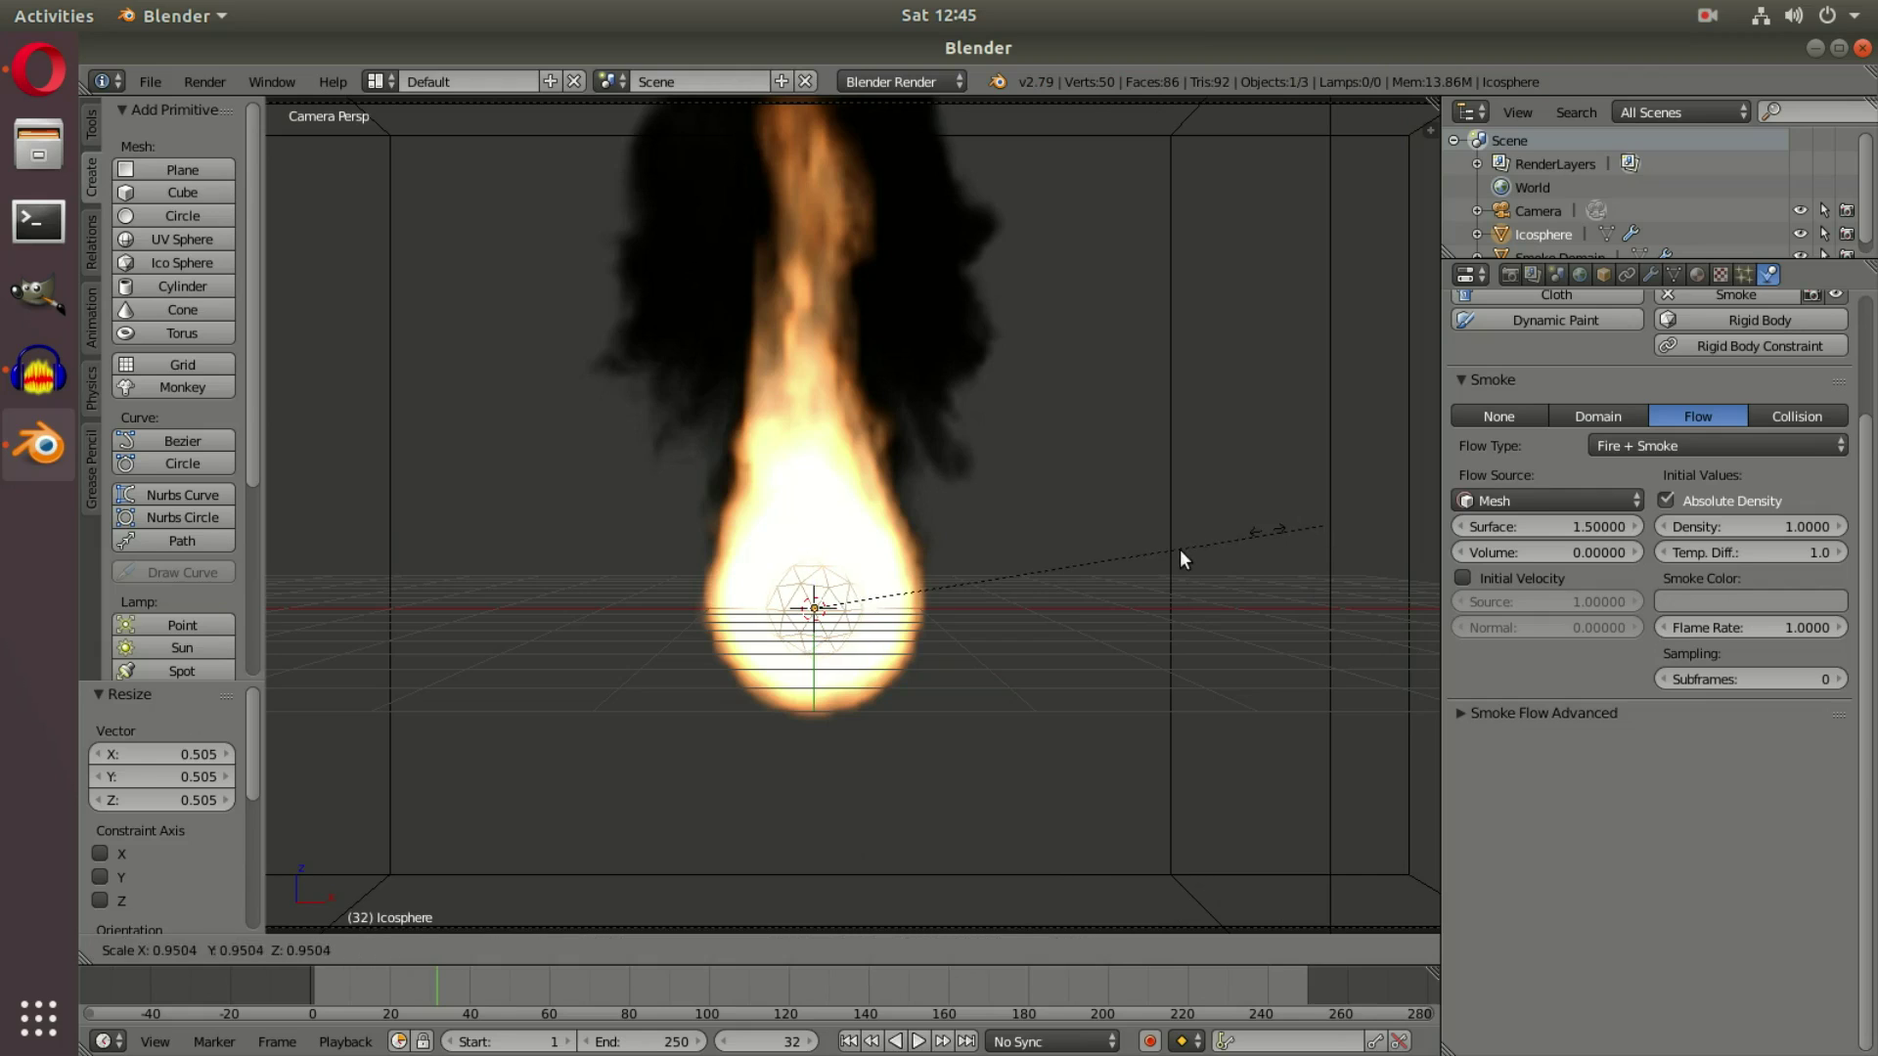
left_click(1131, 580)
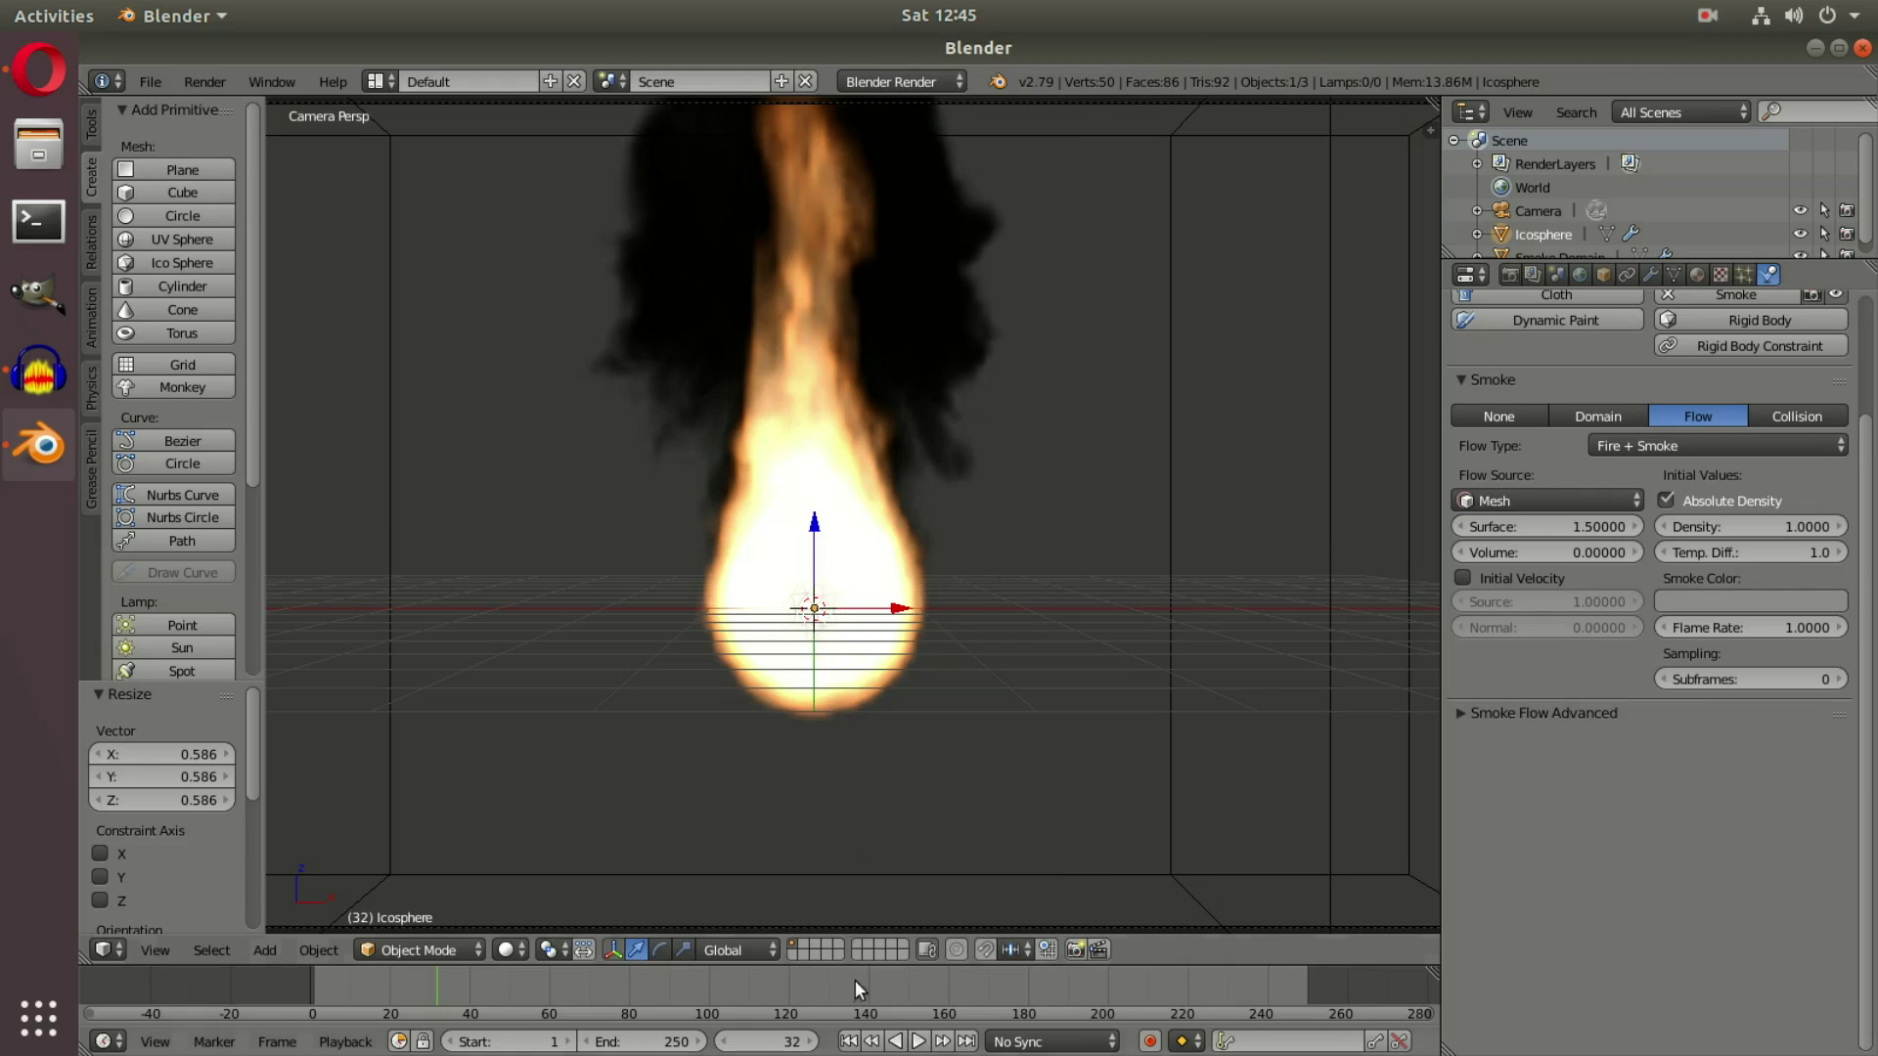
left_click(849, 1040)
left_click(919, 1041)
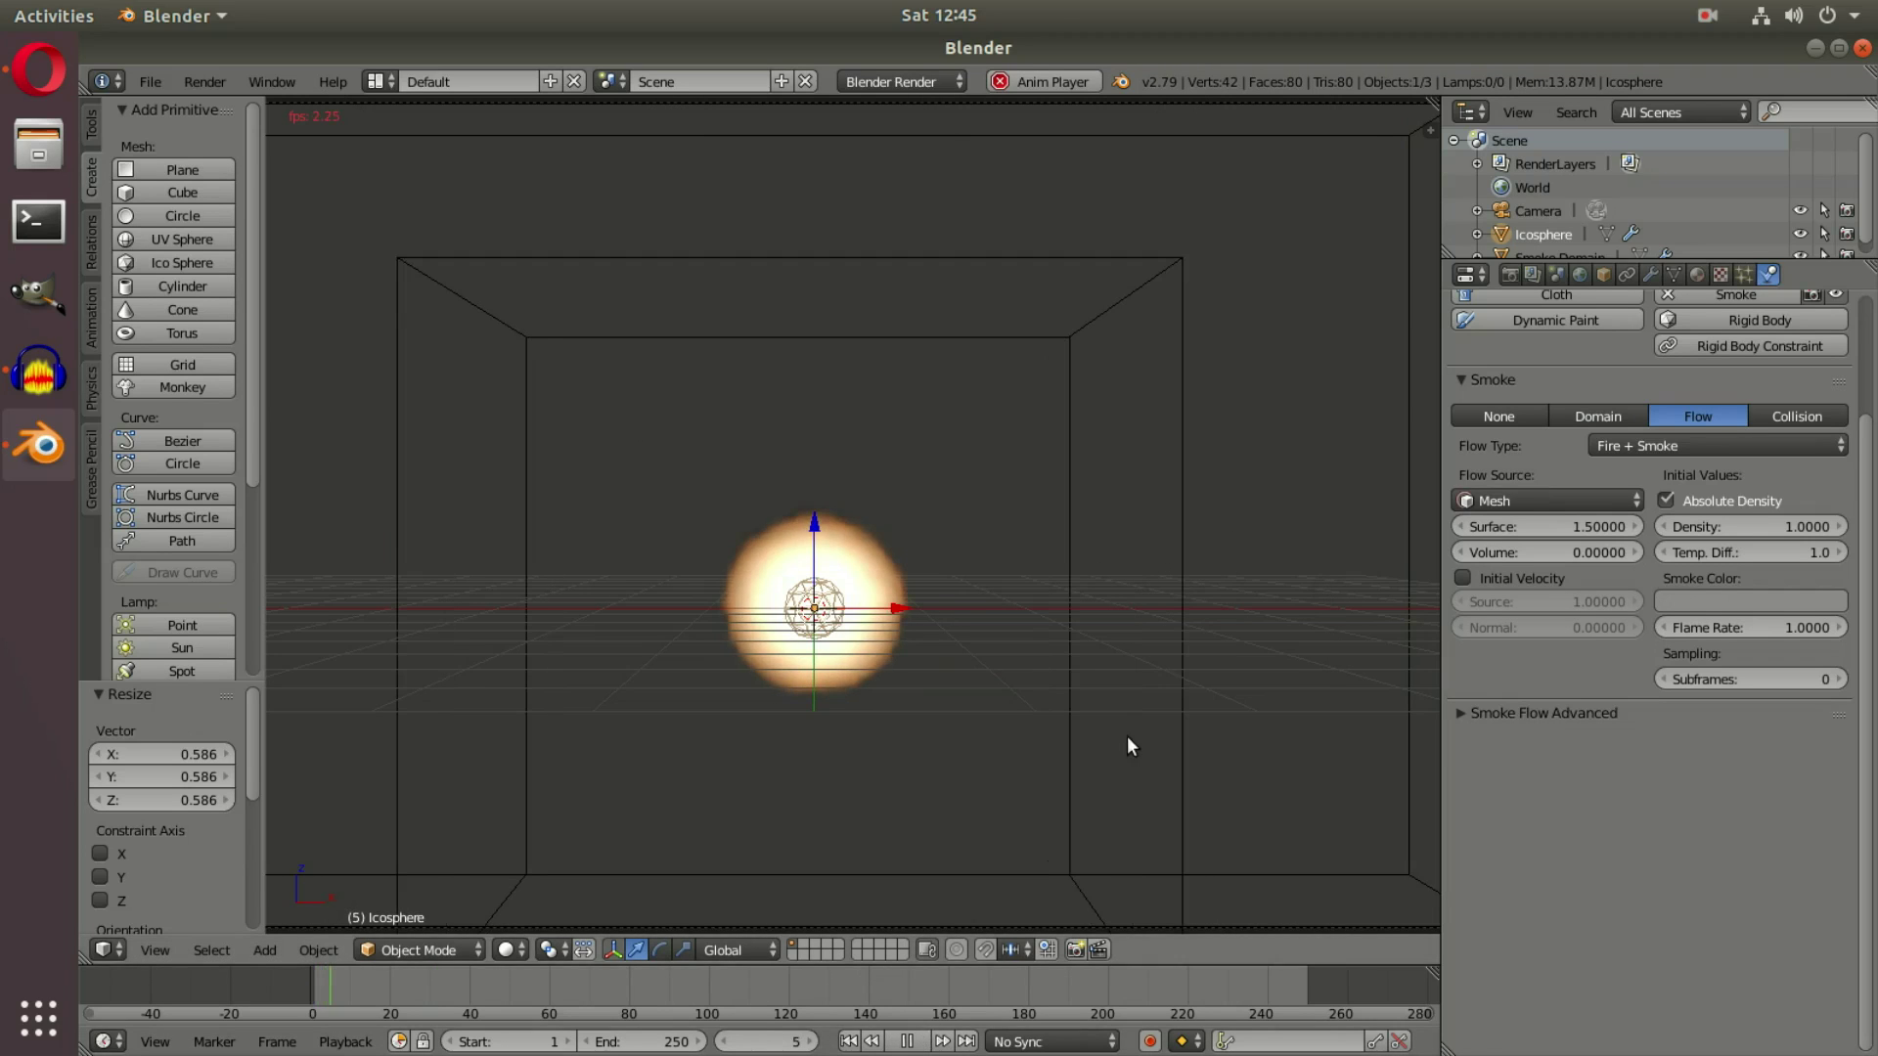
key("KP_0")
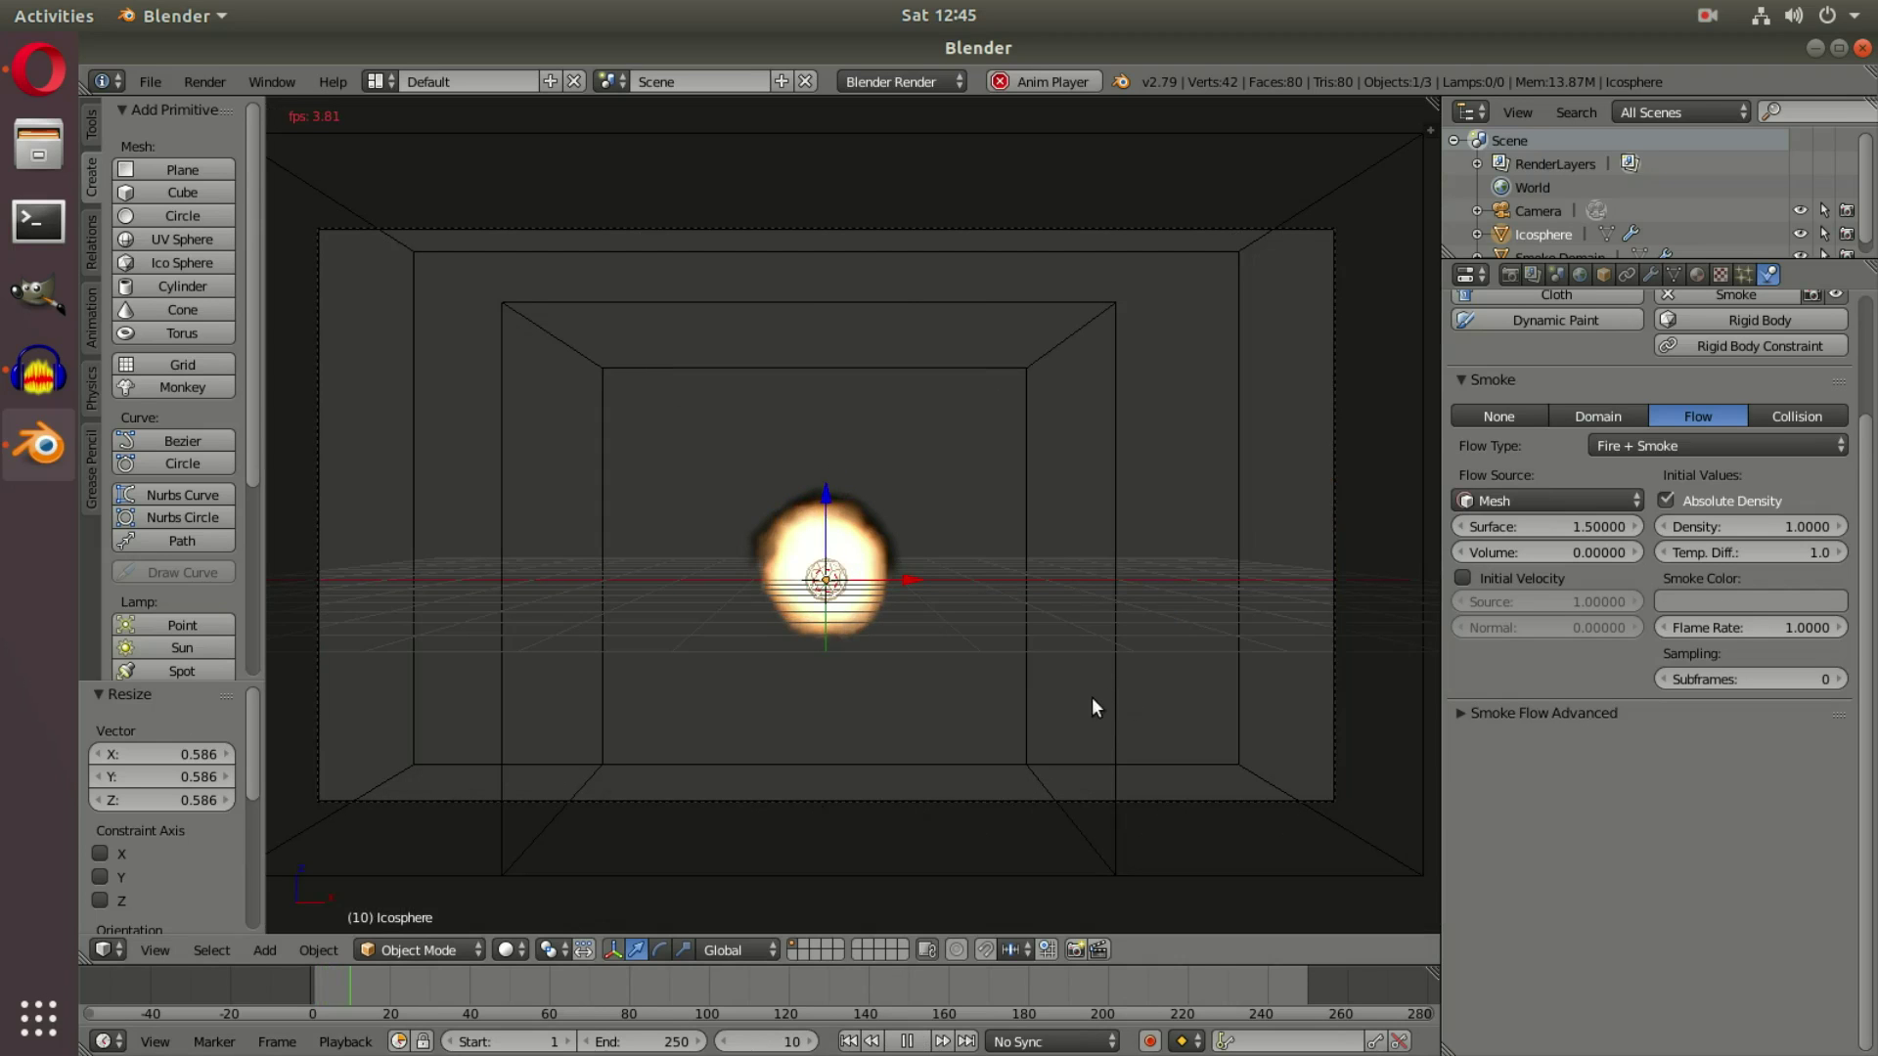
key("Home")
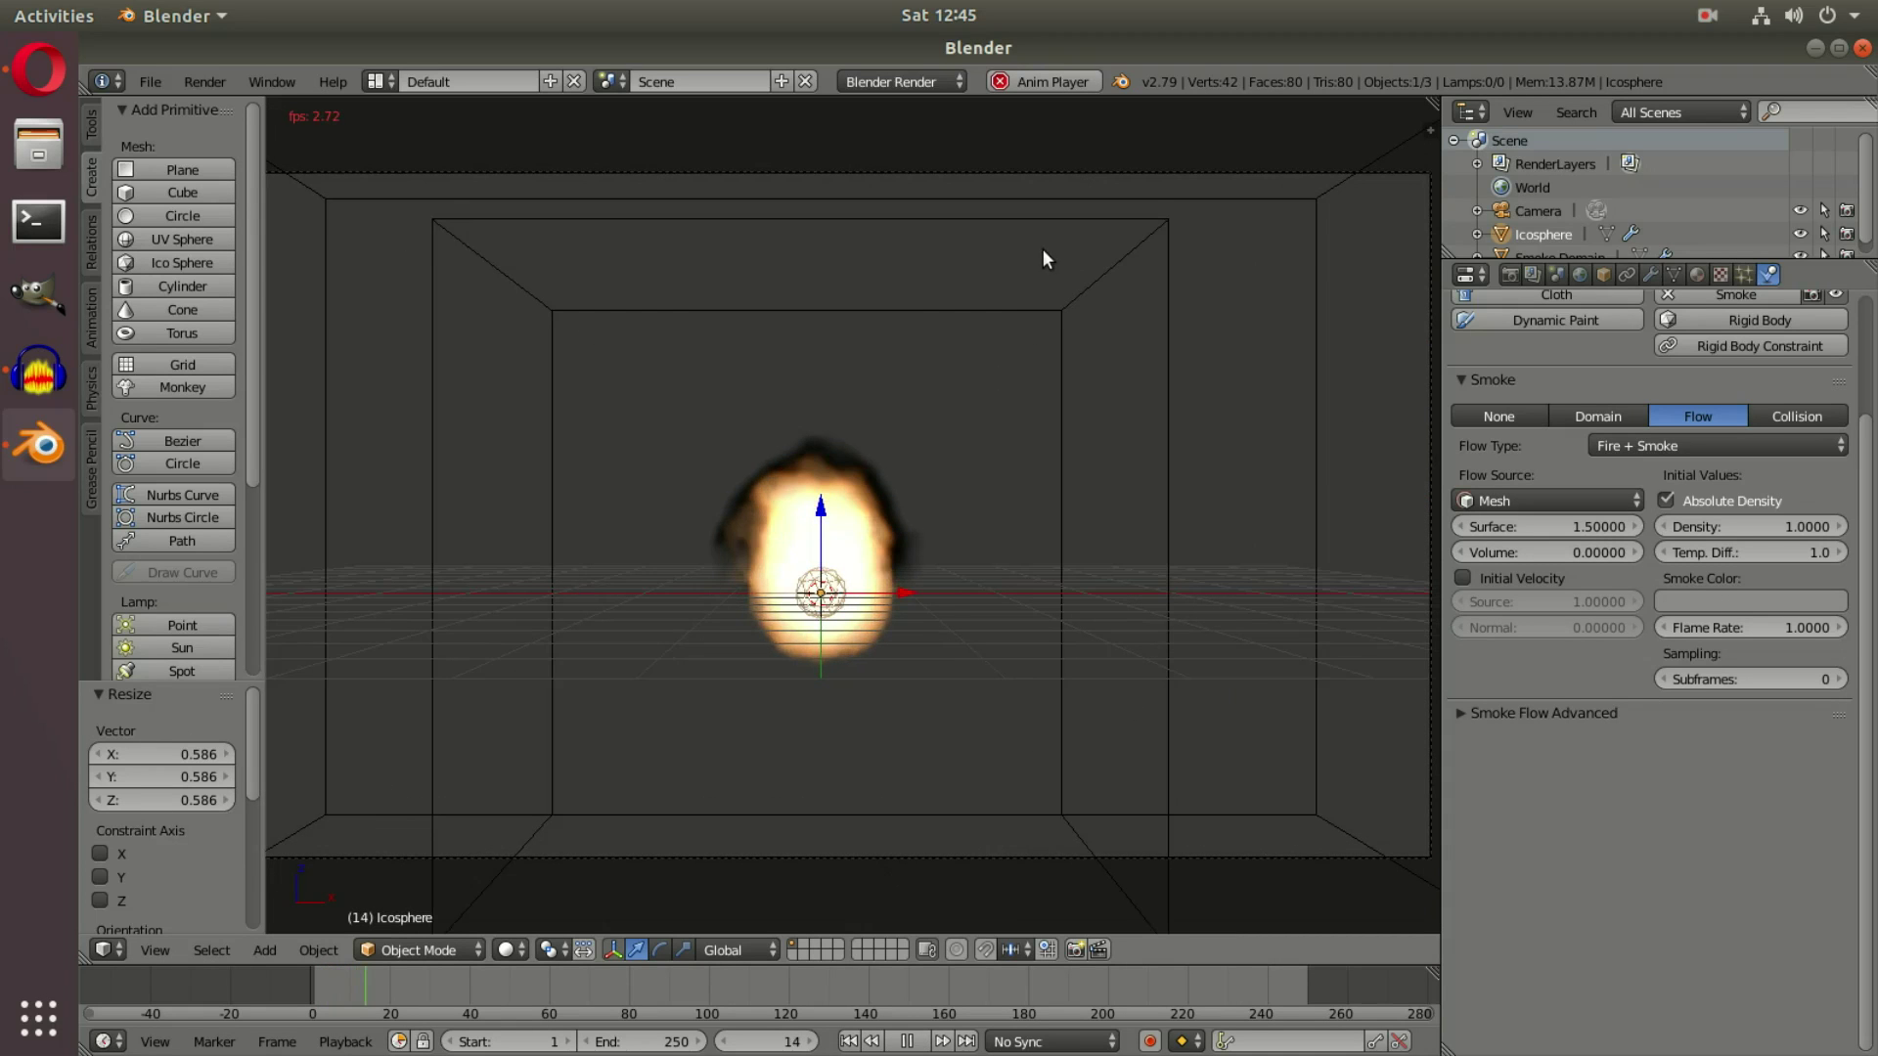
Select the smoke domain and set the Smoke Flames ignition temperature to 0.5
right_click(1056, 198)
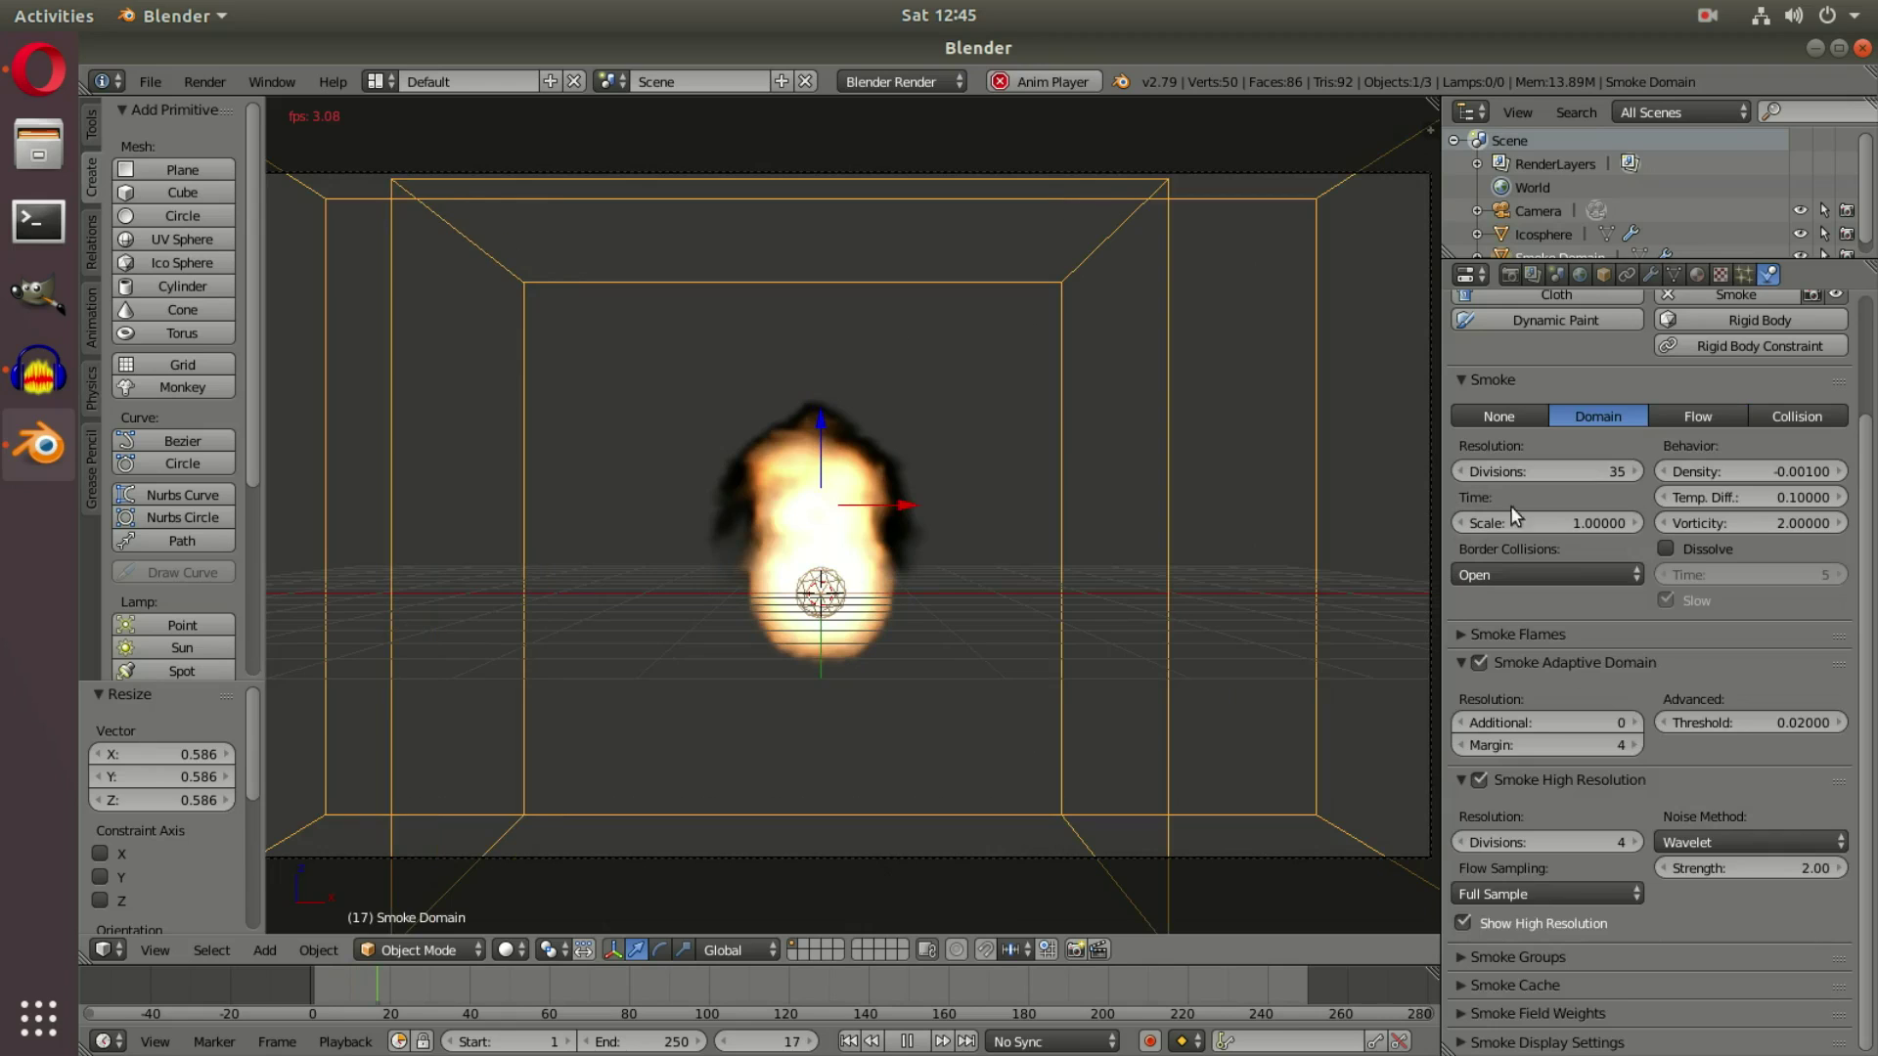
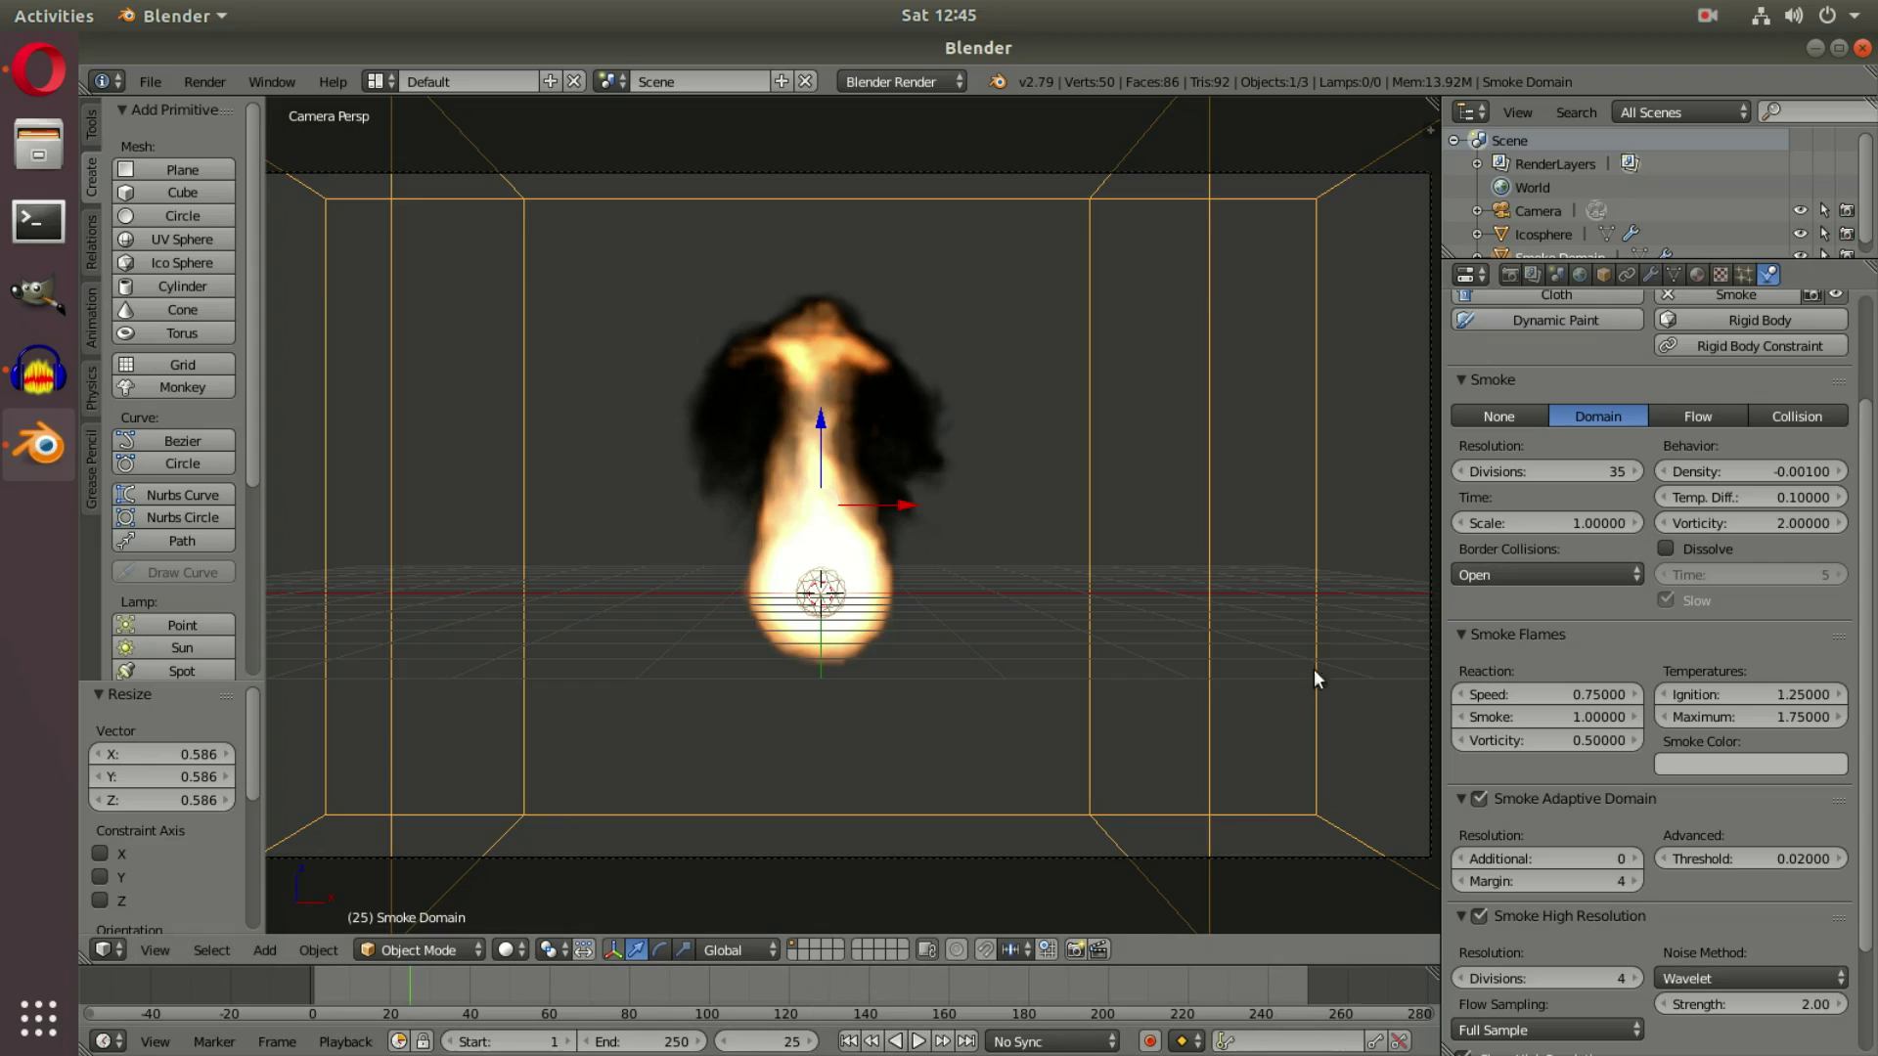
scroll(1668, 634, "down", 3)
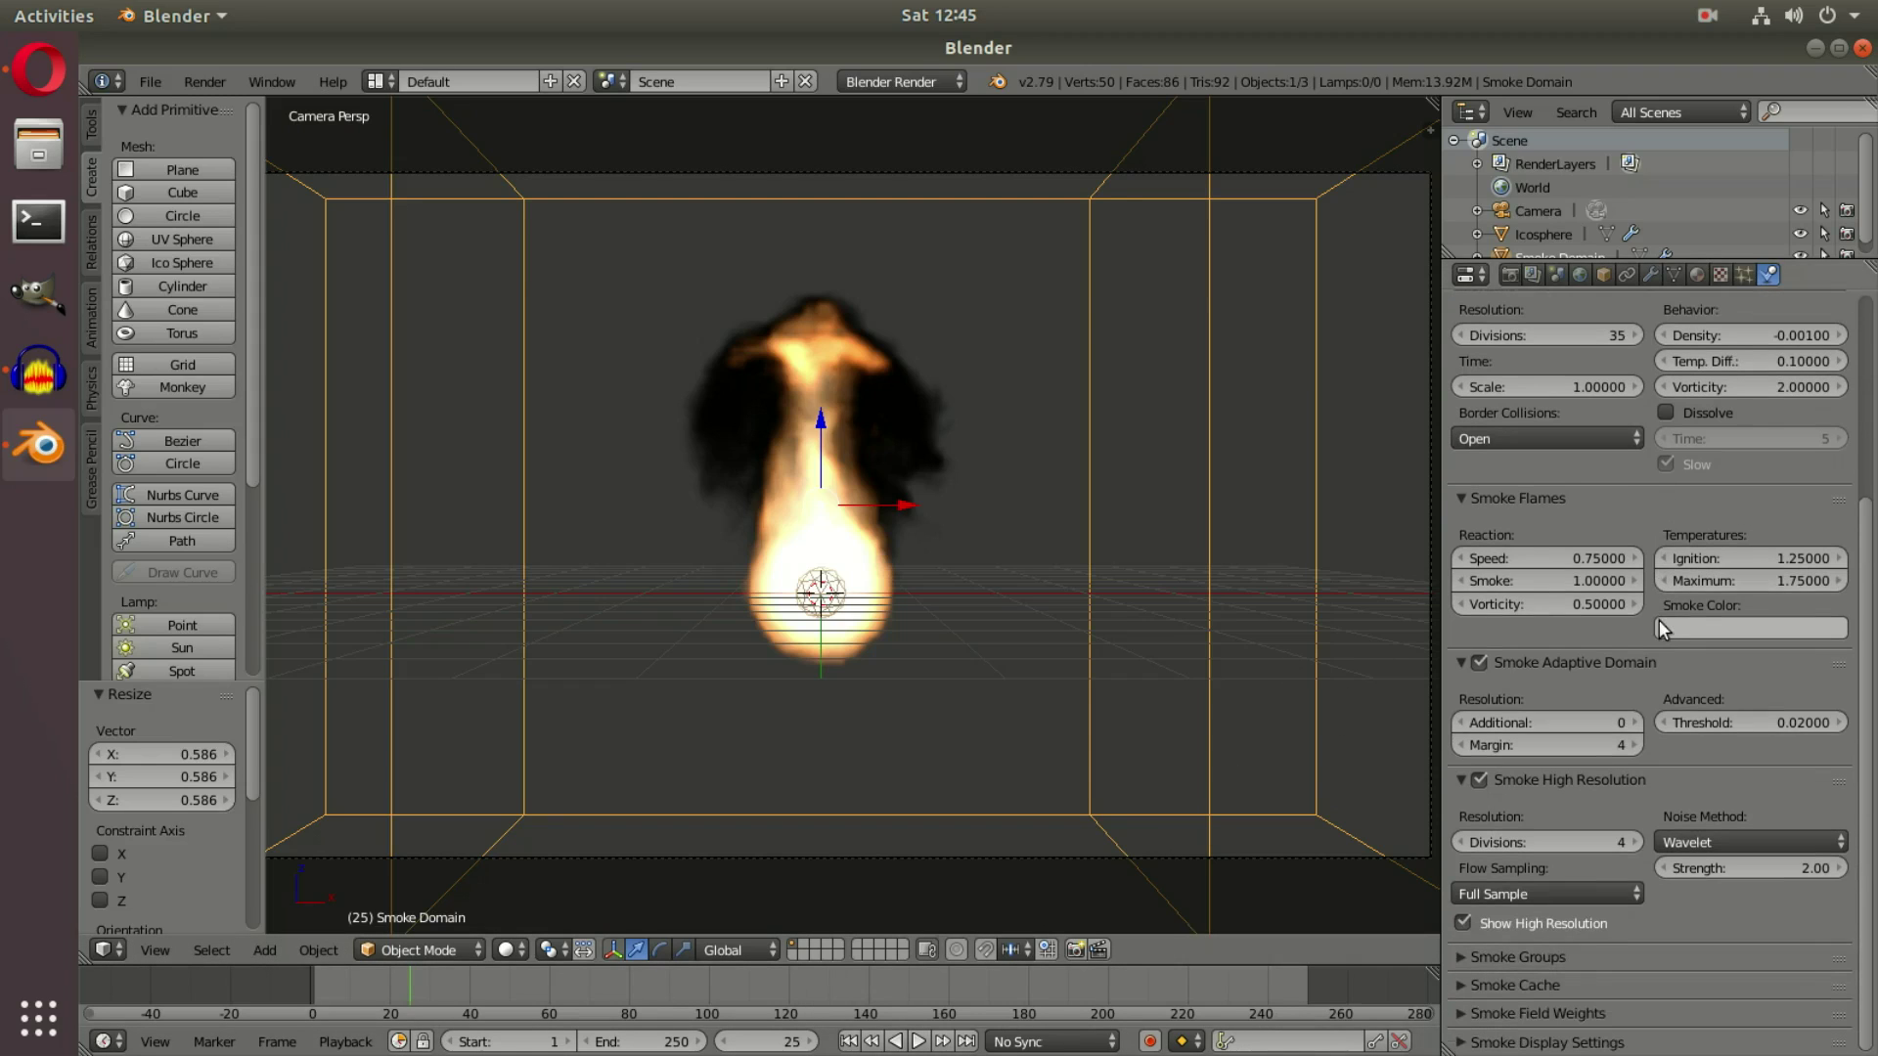
left_click(1732, 558)
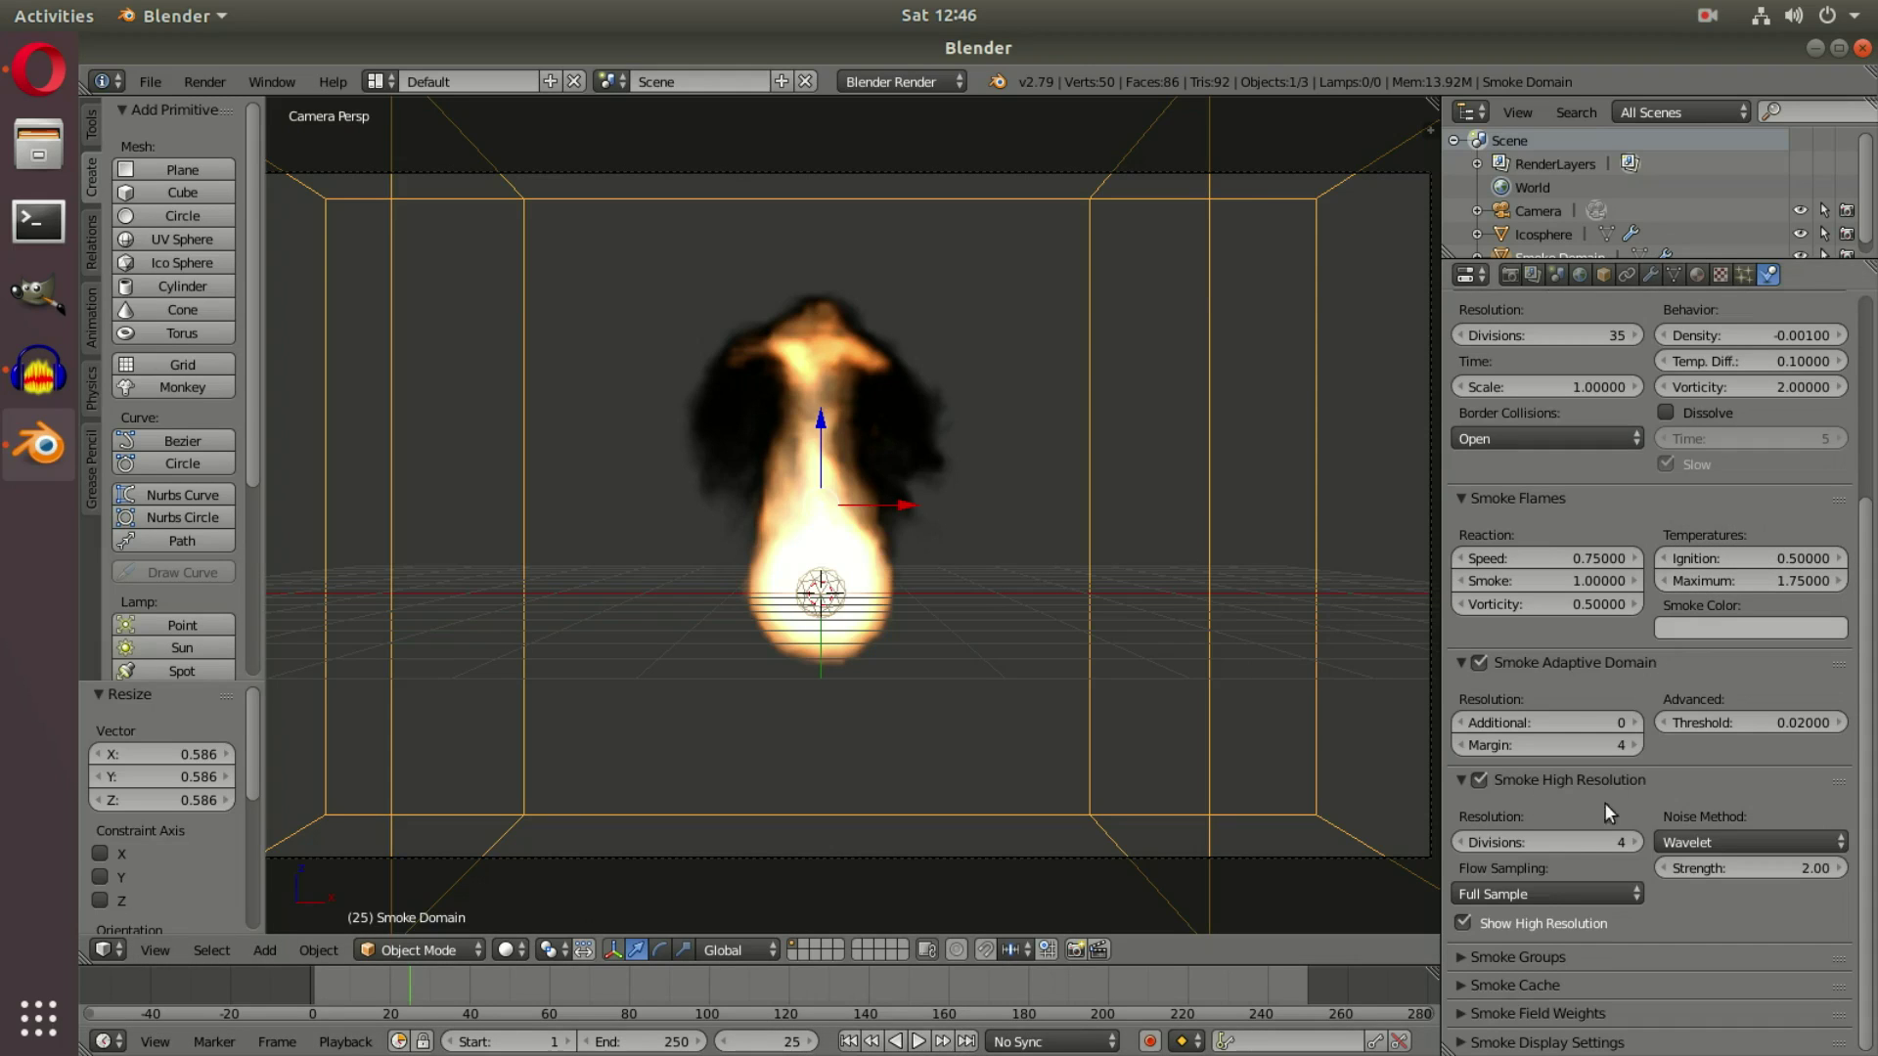
Disable Smoke High Resolution, replay from the first frame, and raise the flames' ignition temperature to about 1.82
left_click(1475, 783)
left_click(848, 1042)
left_click(919, 1042)
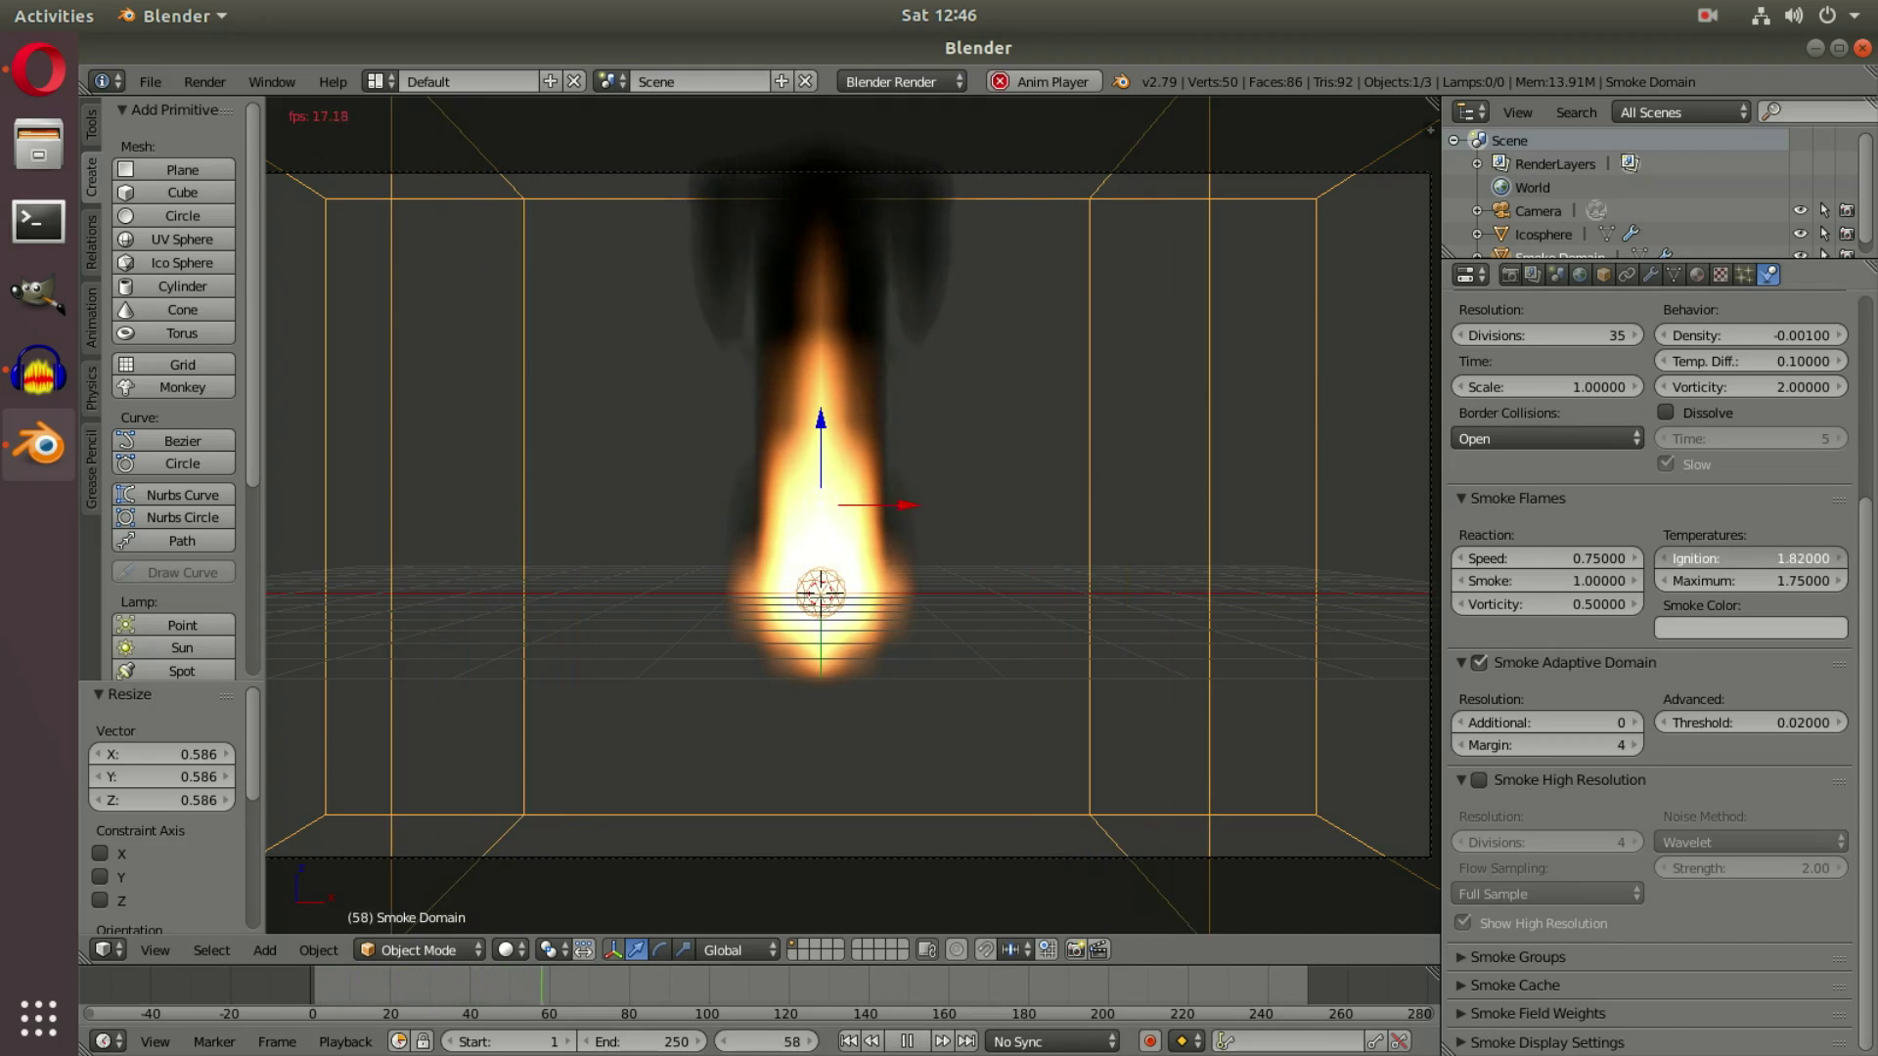
left_click_drag(1741, 557, 1790, 558)
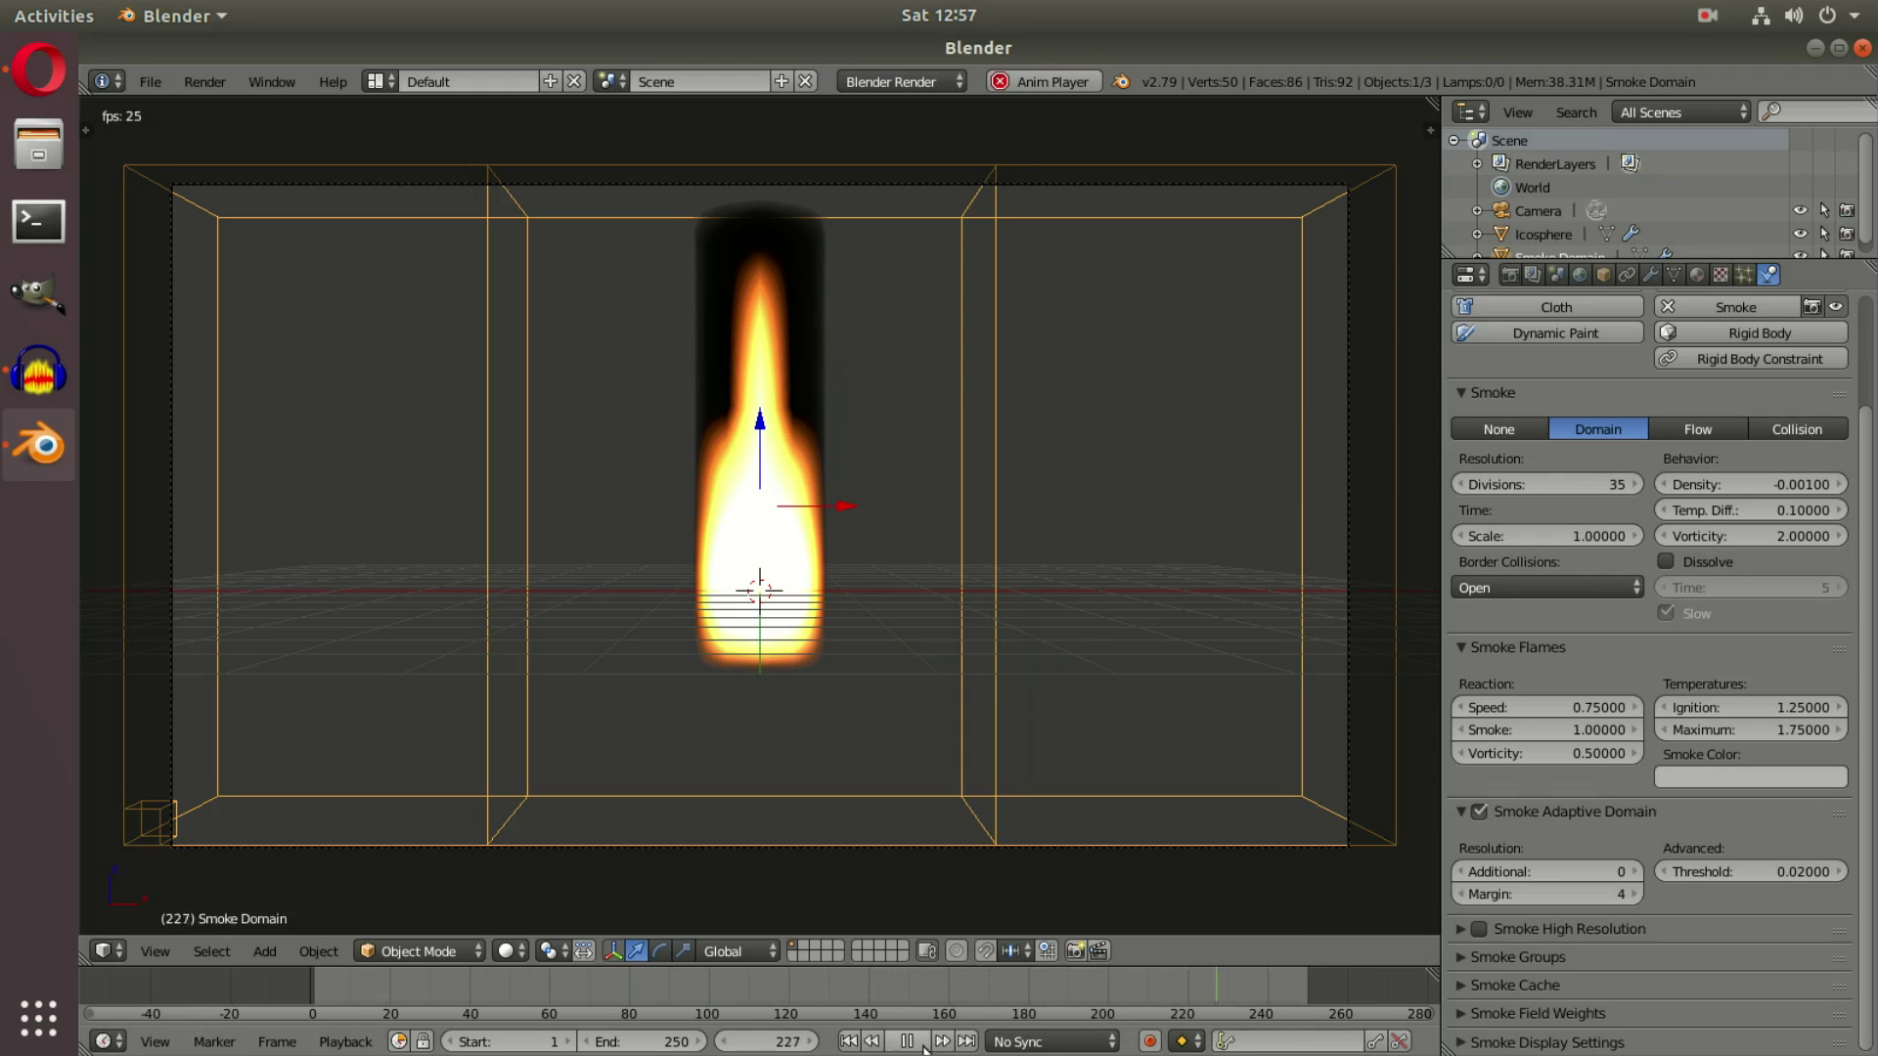
Stop playback, render the current frame with Blender Render, and return to the 3D view
left_click(920, 1042)
left_click(205, 82)
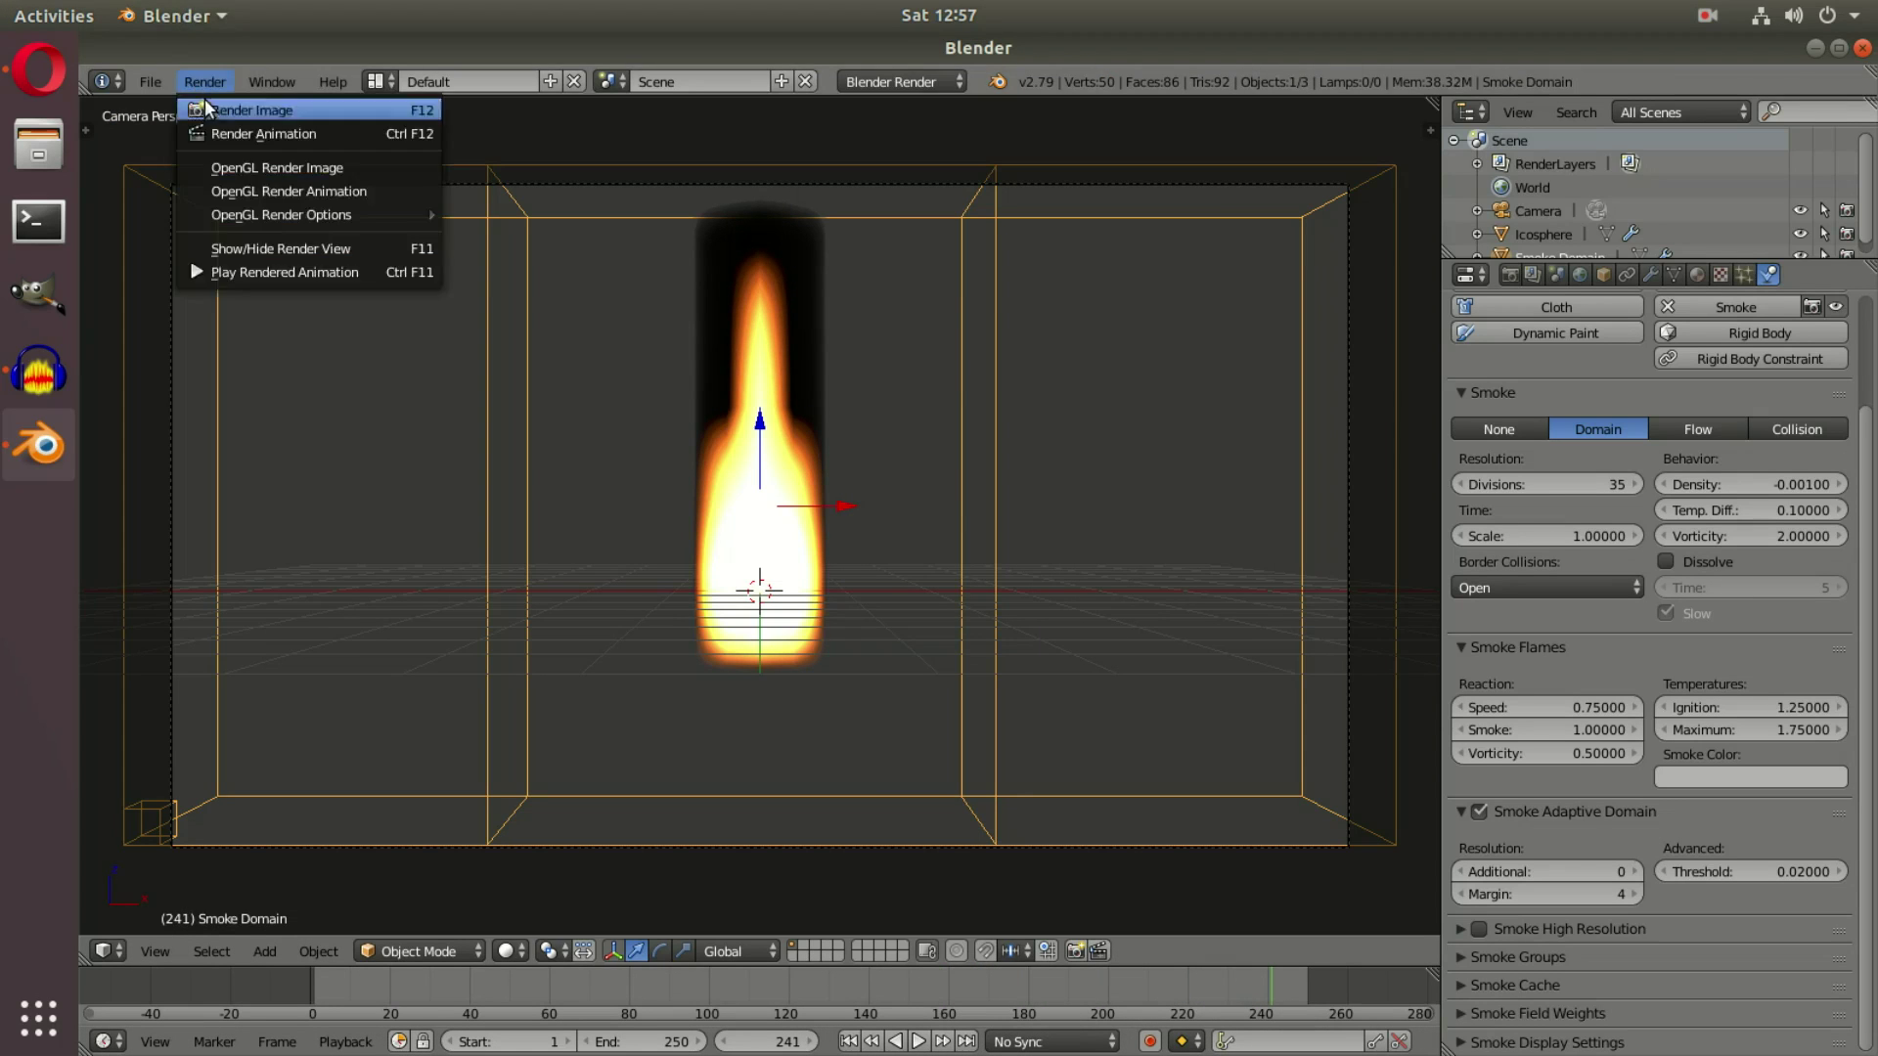
left_click(210, 108)
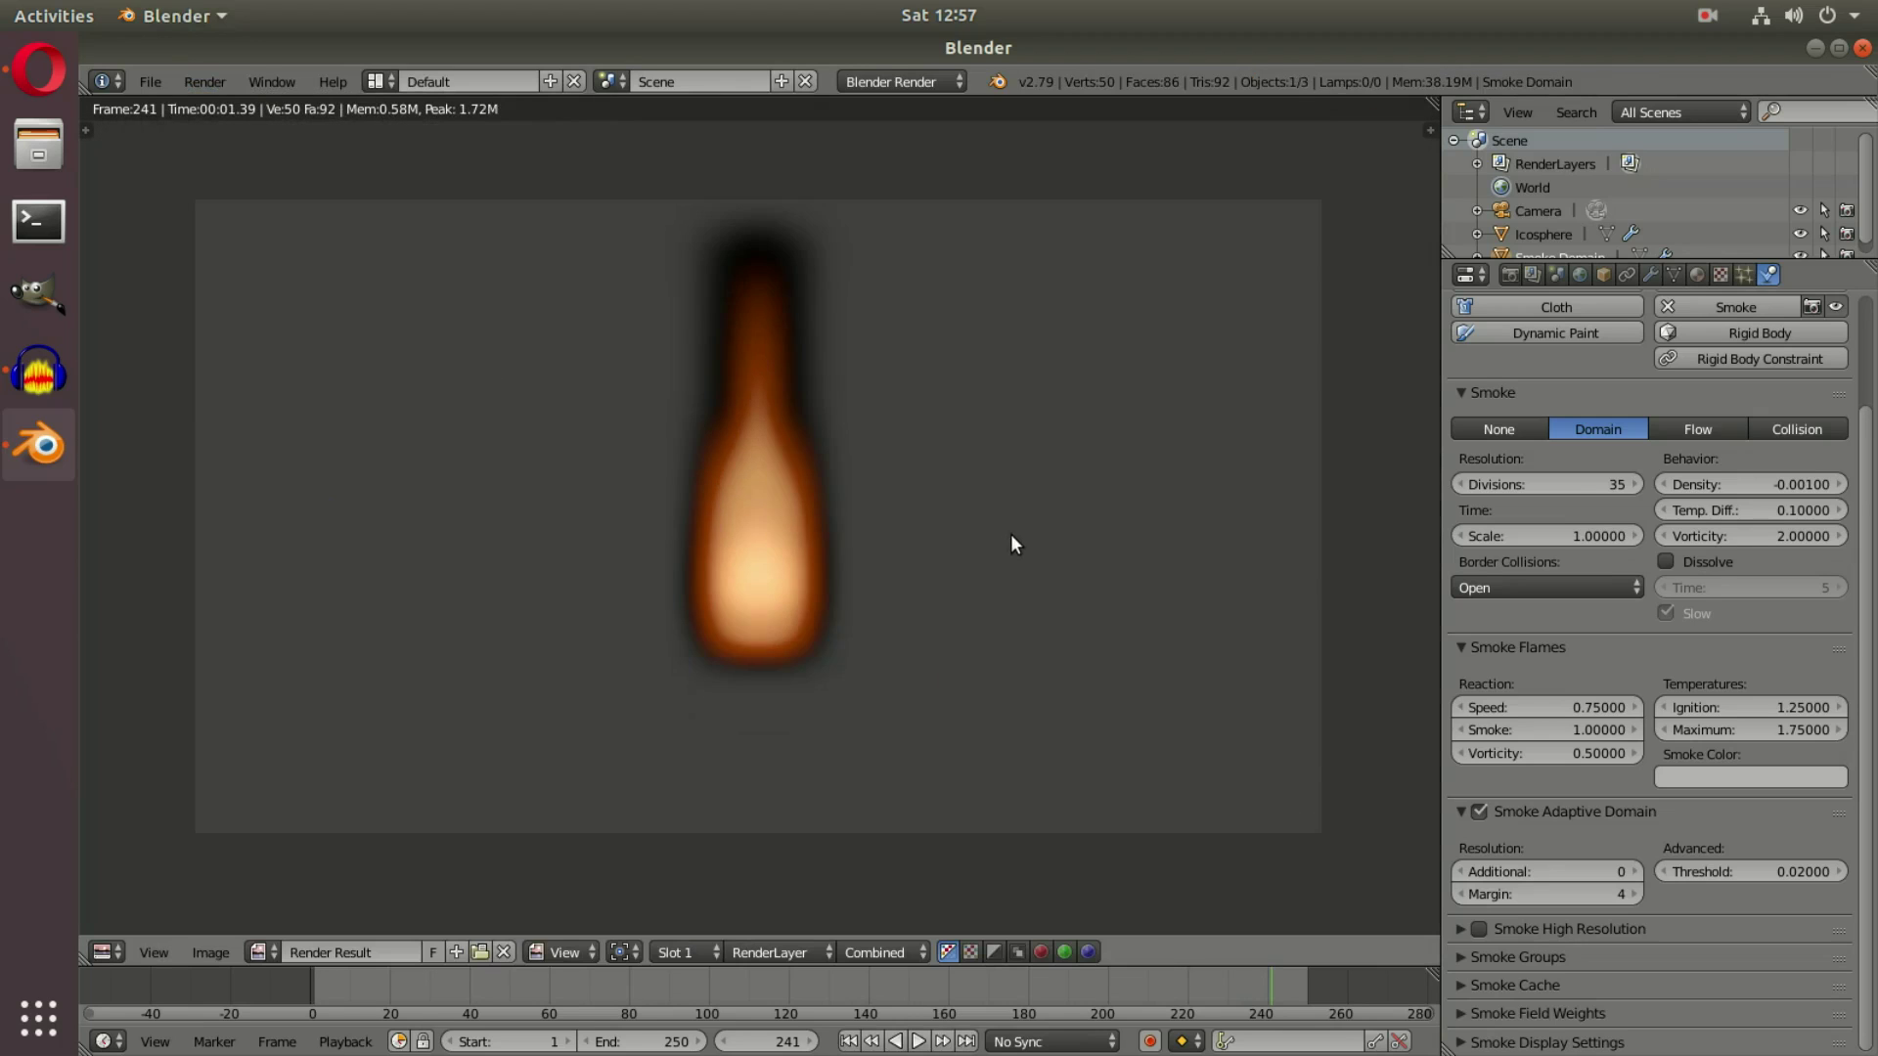
key("Escape")
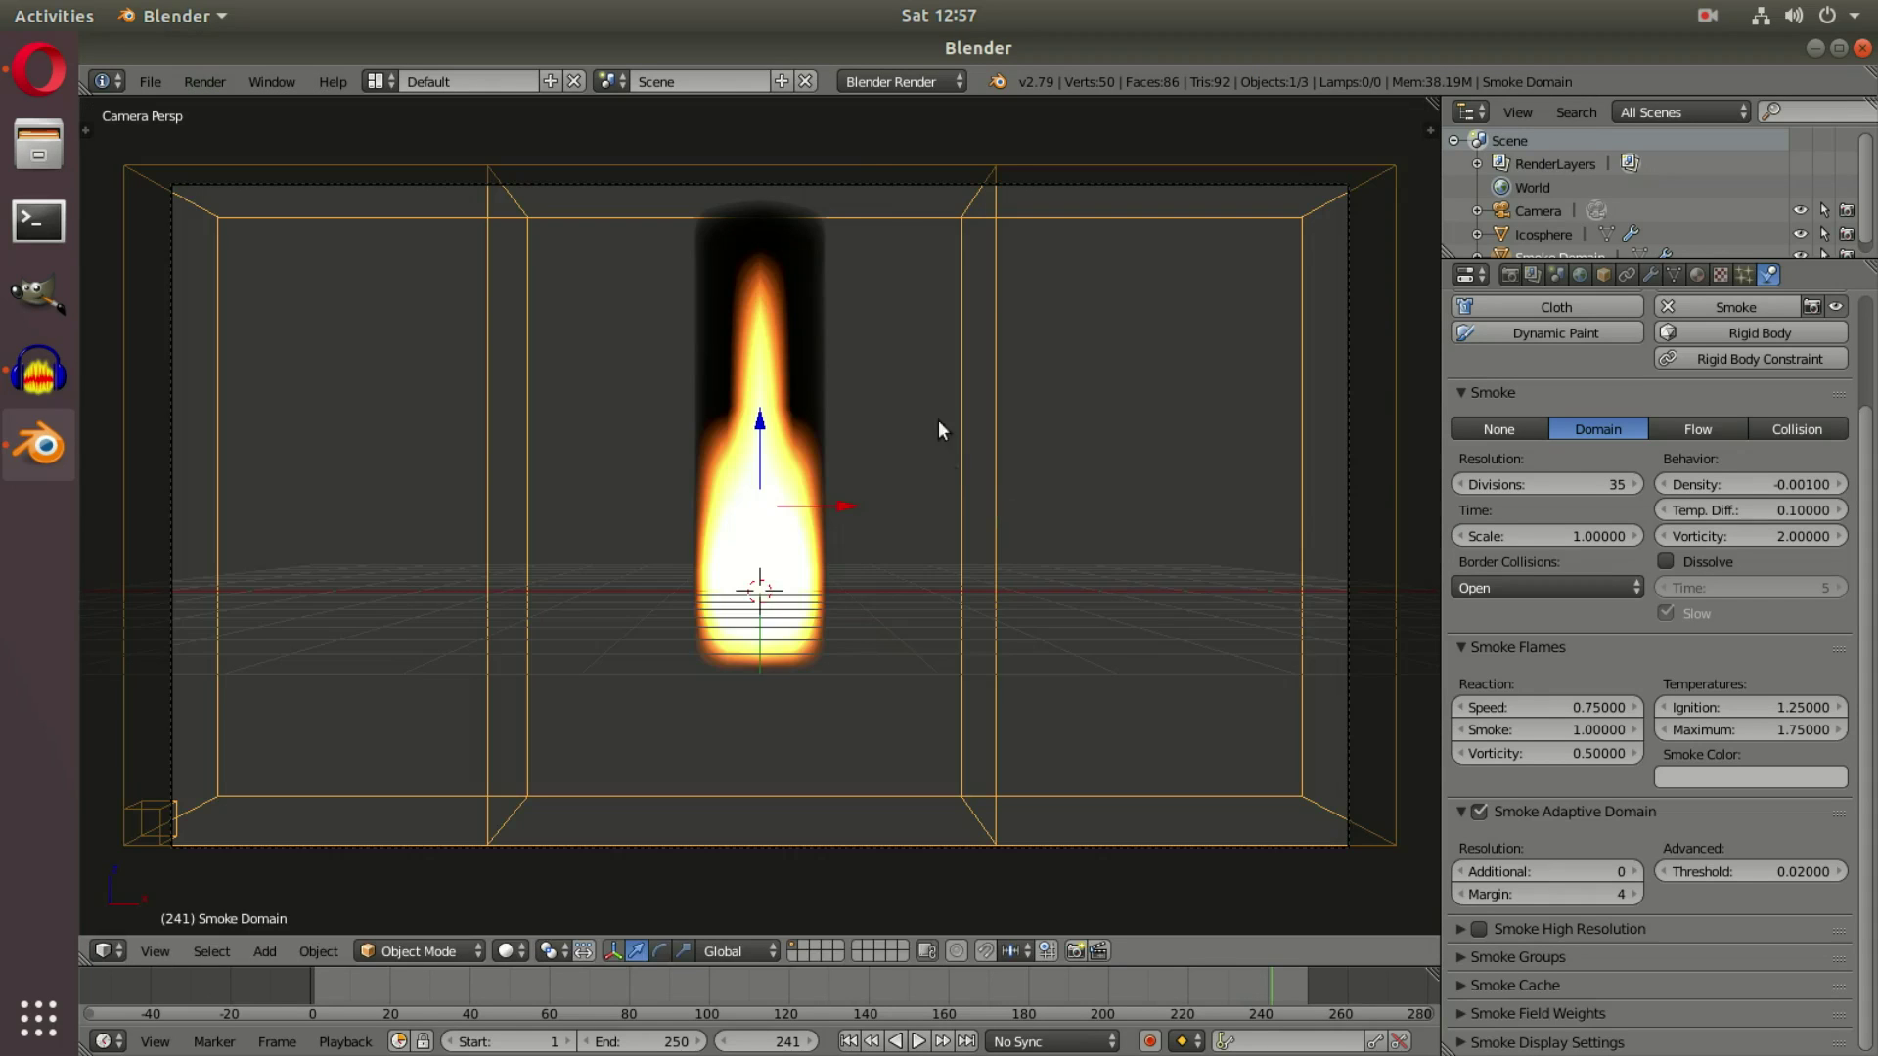
Switch the render engine to Cycles Render, try rendering the current frame, and return to the 3D view
left_click(877, 91)
left_click(896, 163)
left_click(204, 81)
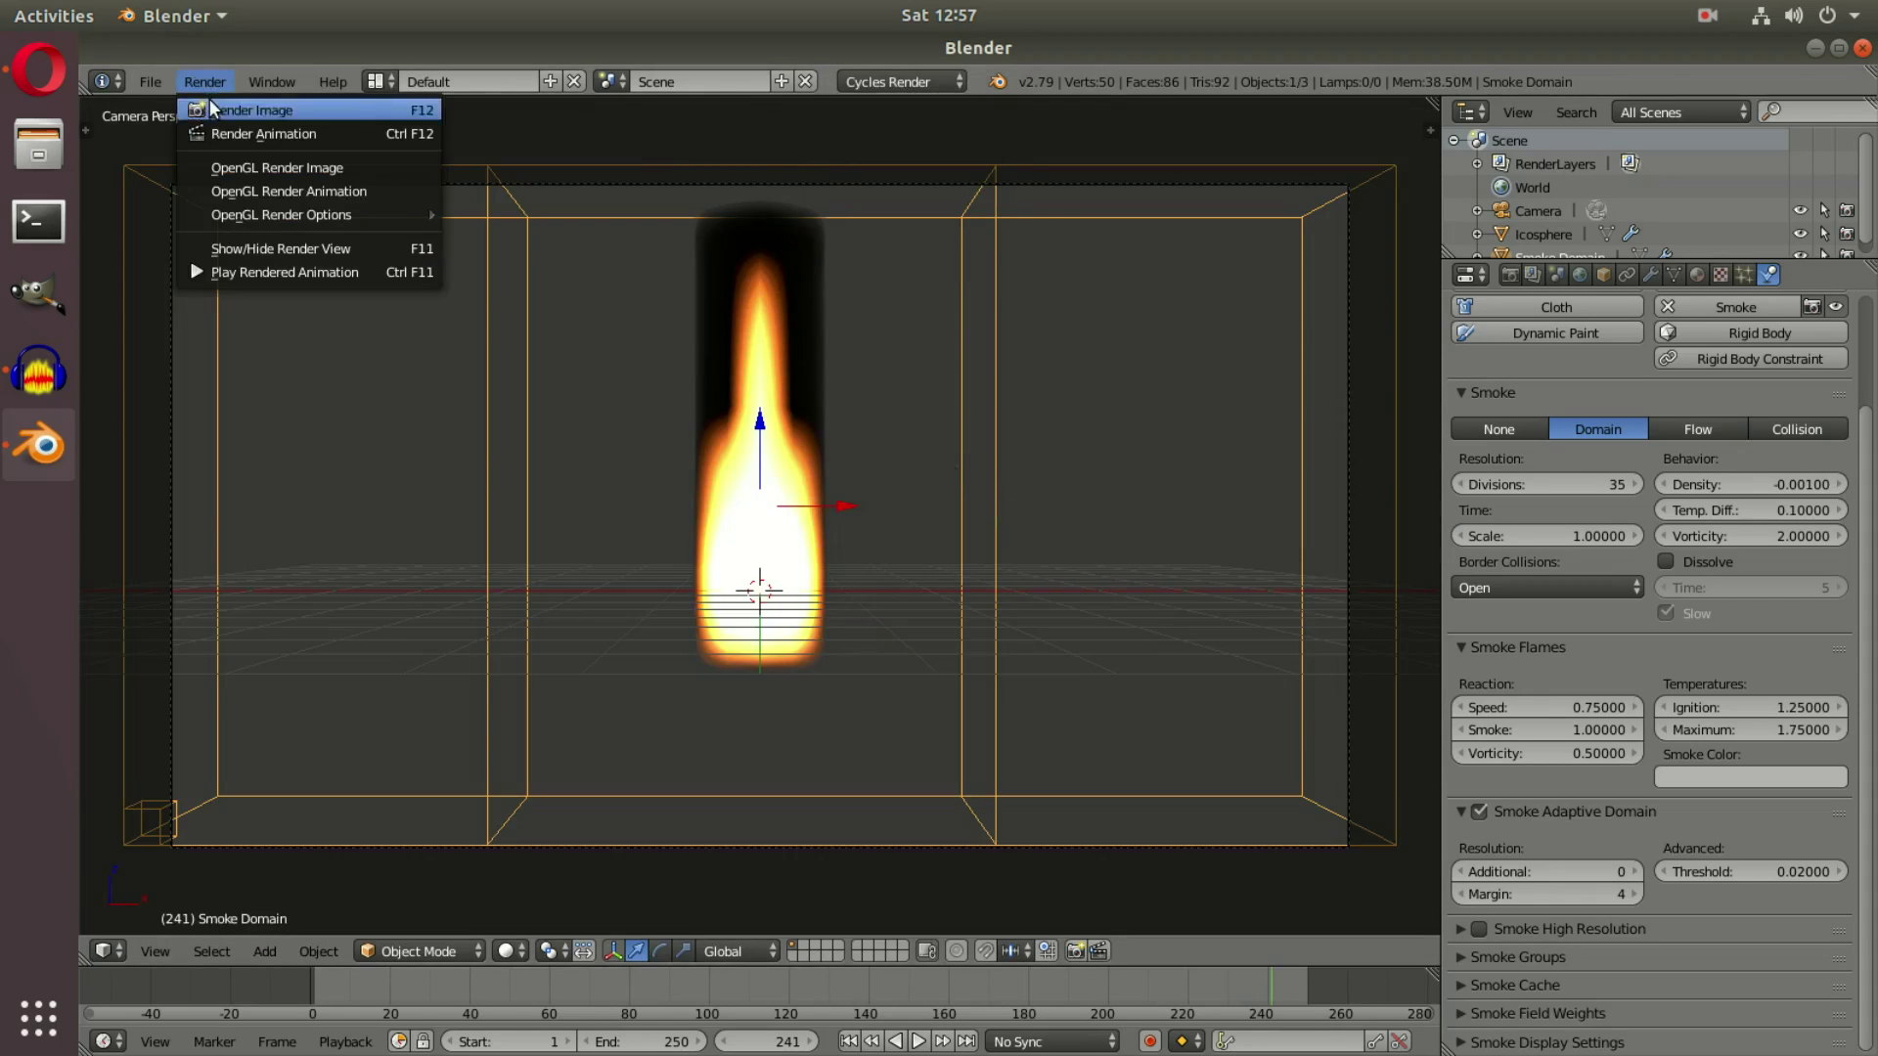
left_click(210, 108)
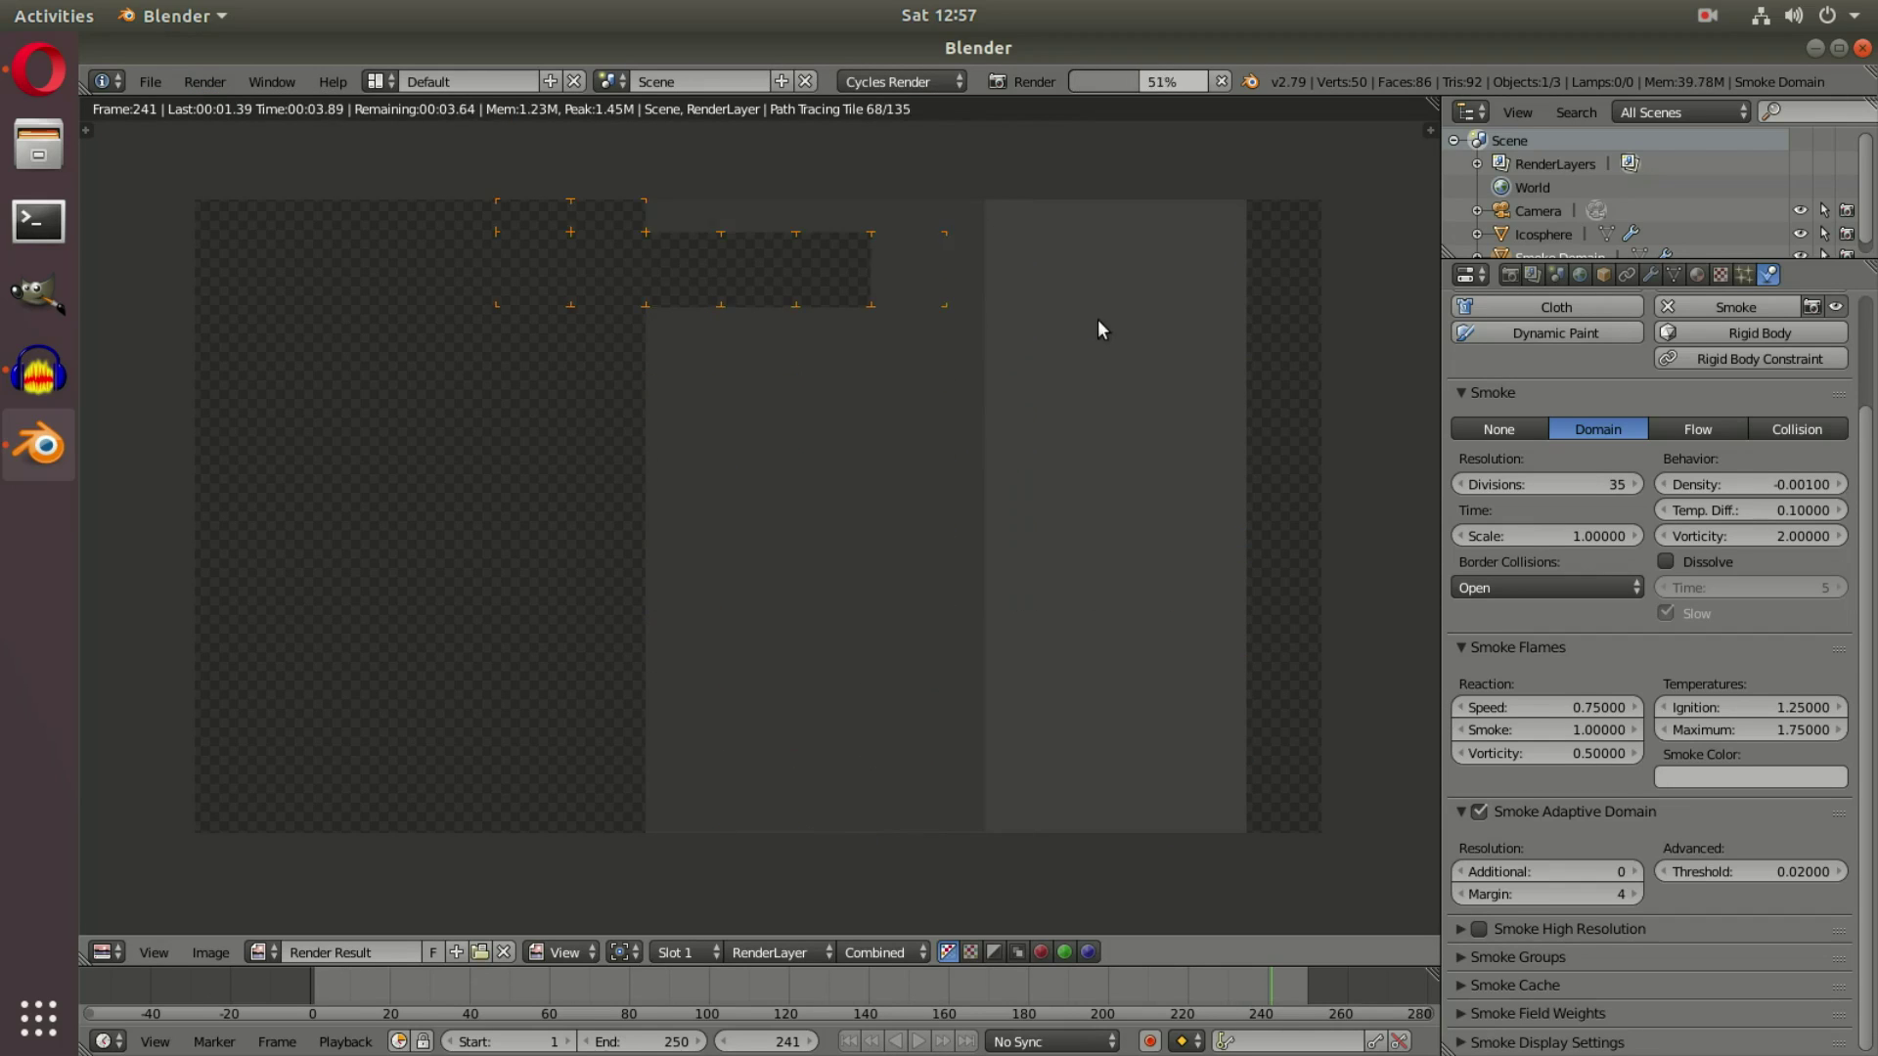
key("Escape")
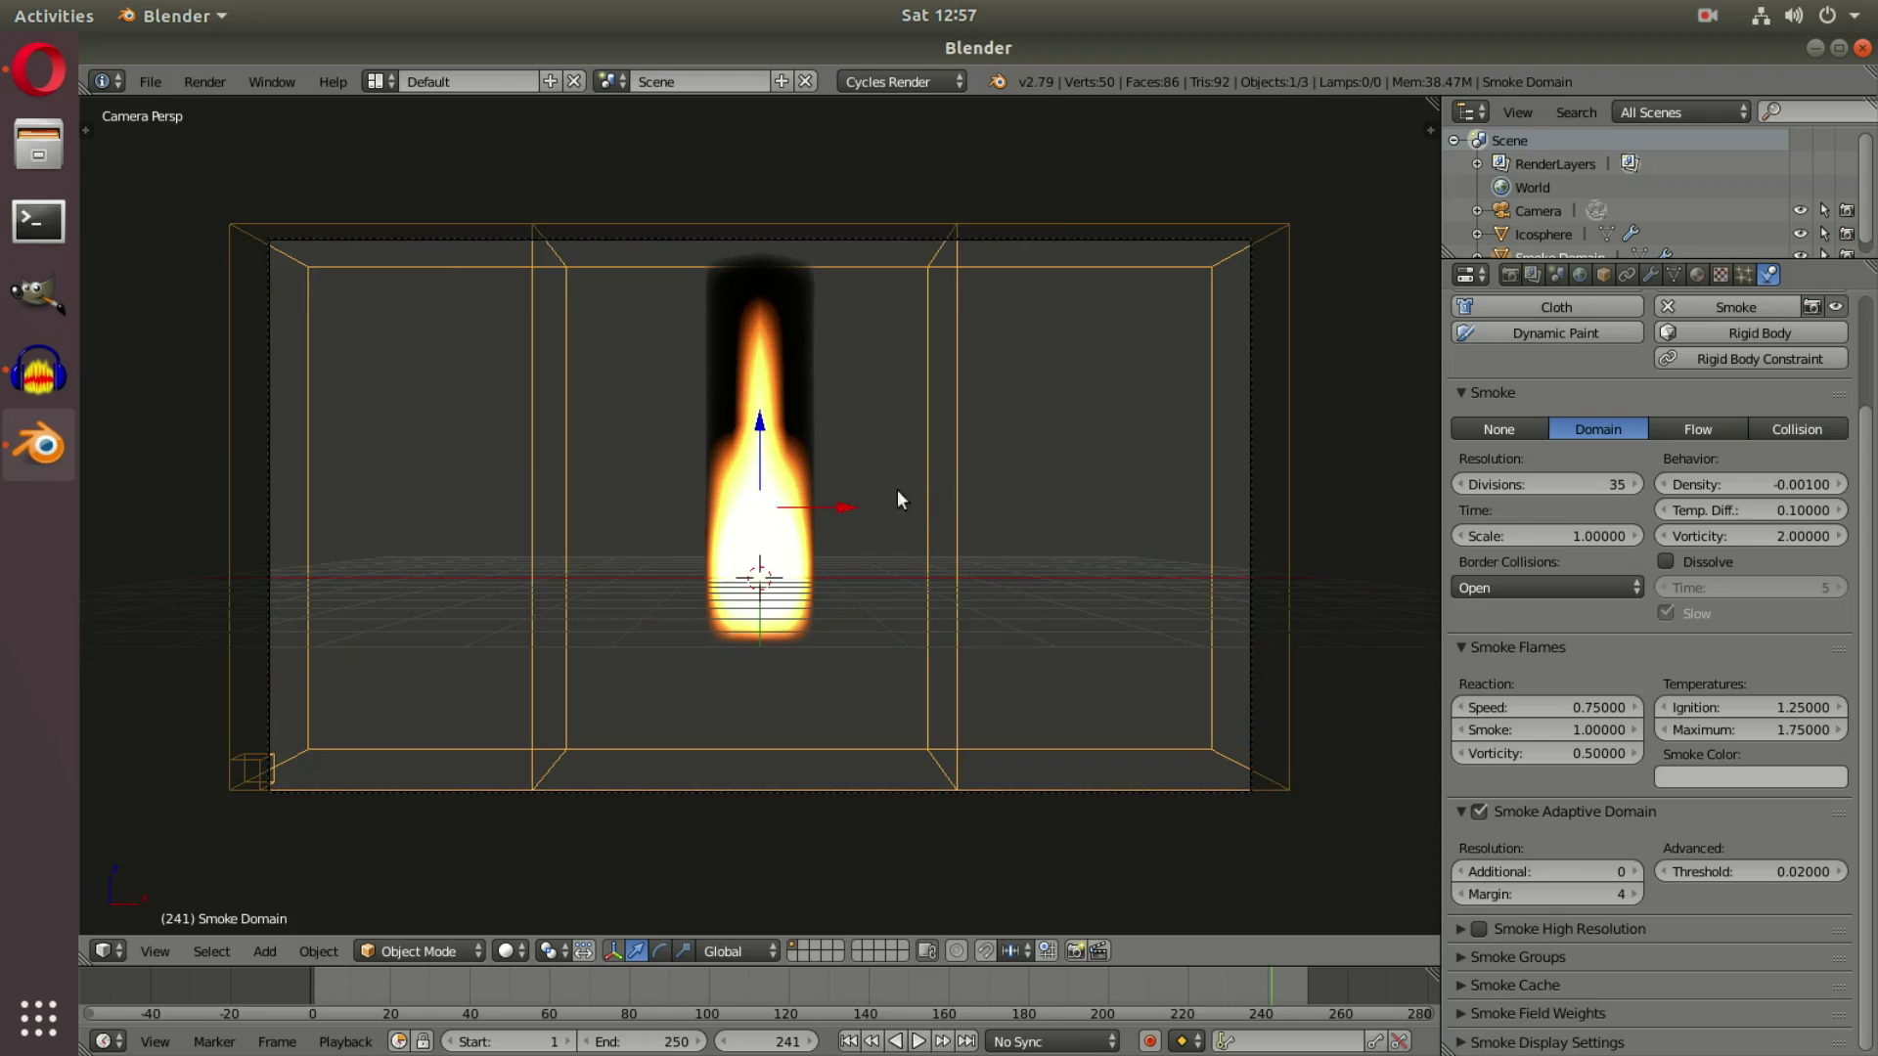
Delete the existing ico sphere and smoke domain from the scene
key("a")
key("x")
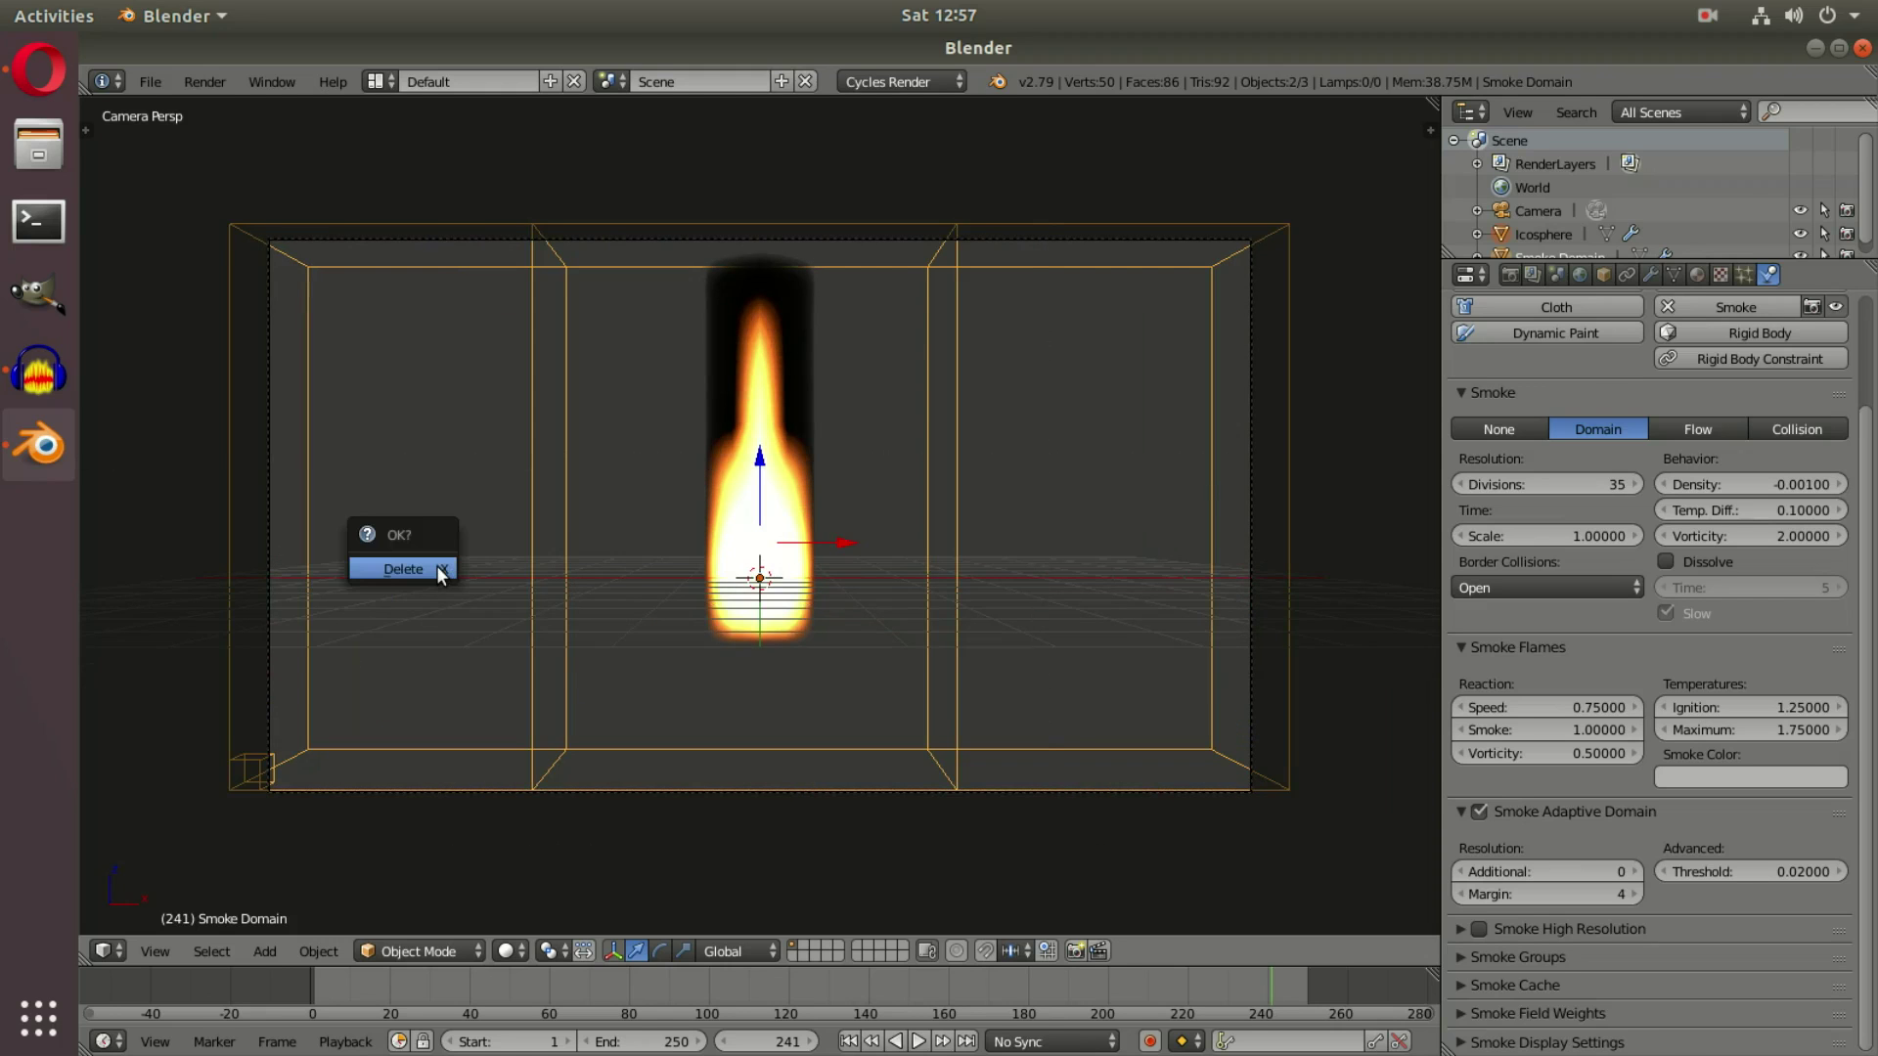
left_click(437, 568)
Add a new ico sphere, rescale it, and apply Quick Smoke to it
key("shift+a")
mouse_move(758, 418)
left_click(841, 514)
key("s")
left_click(890, 601)
key("space")
key("Return")
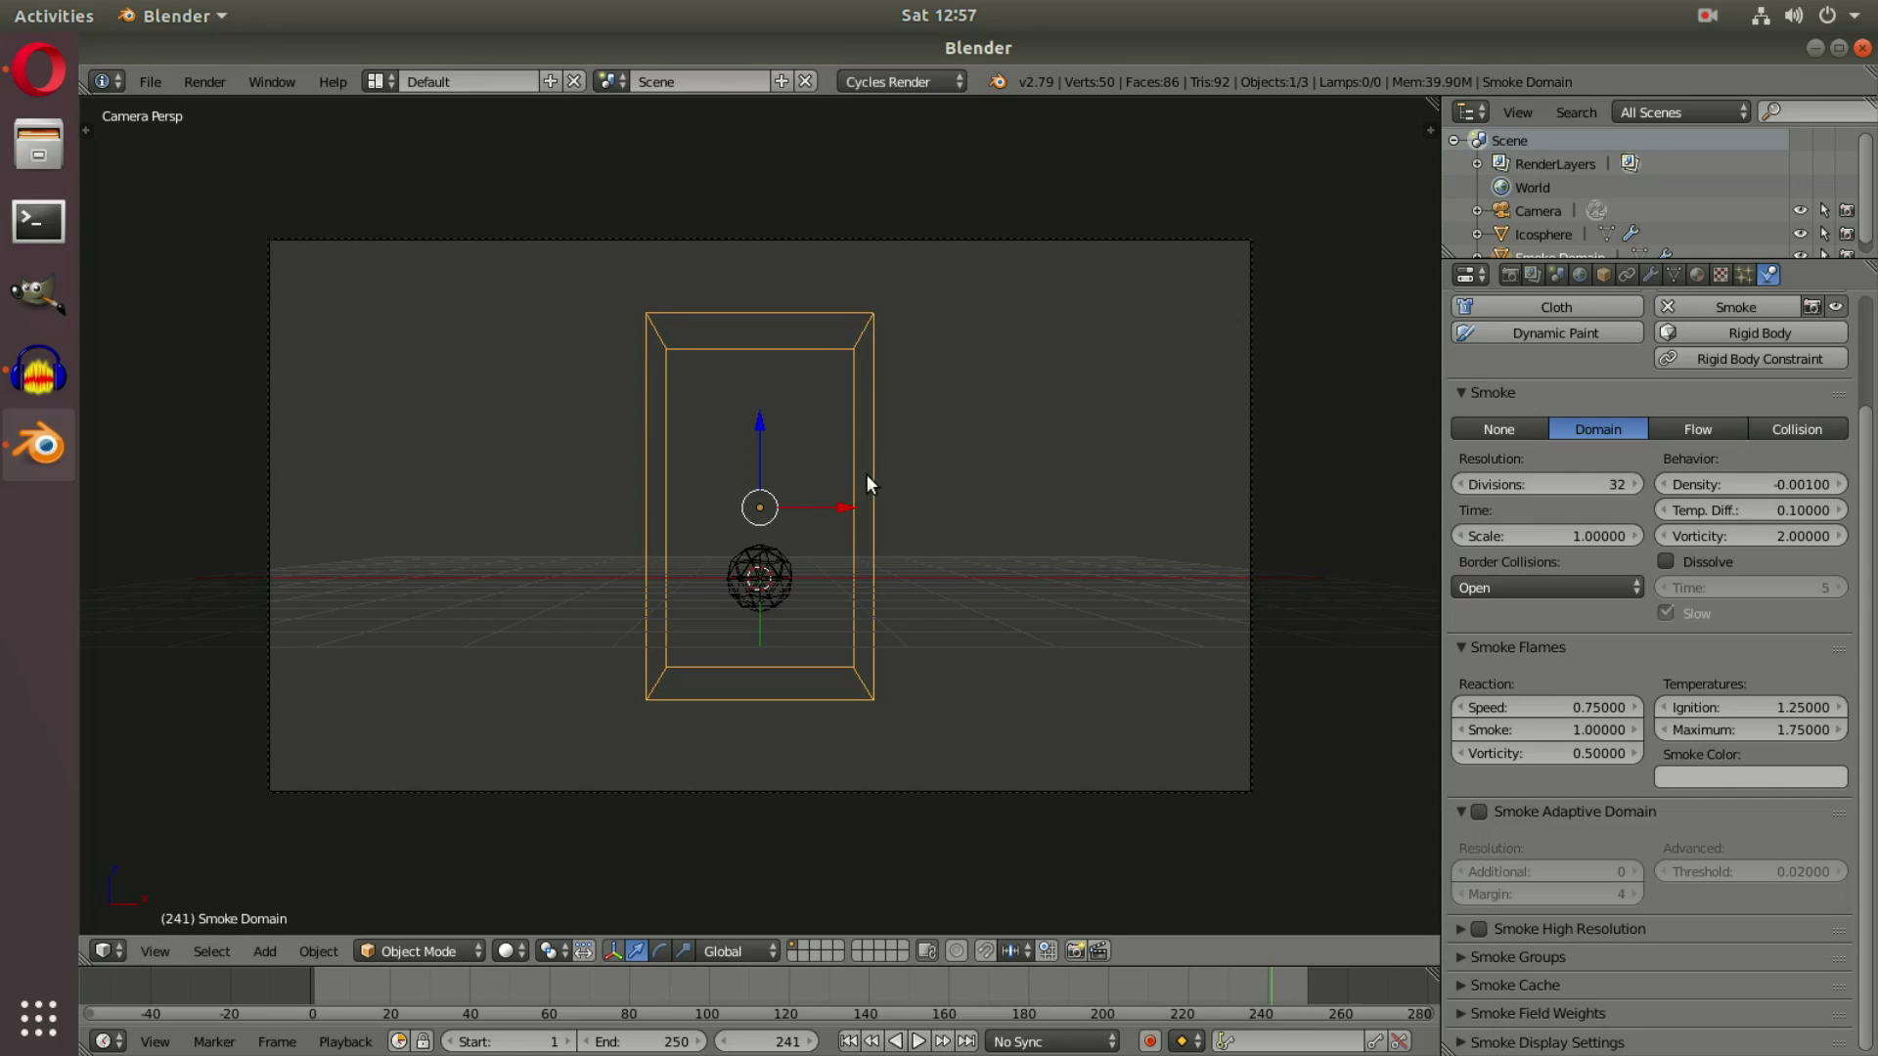
Enlarge the new smoke domain's mesh in Edit Mode so it covers the camera frame, and play the simulation
key("Tab")
key("s")
key("z")
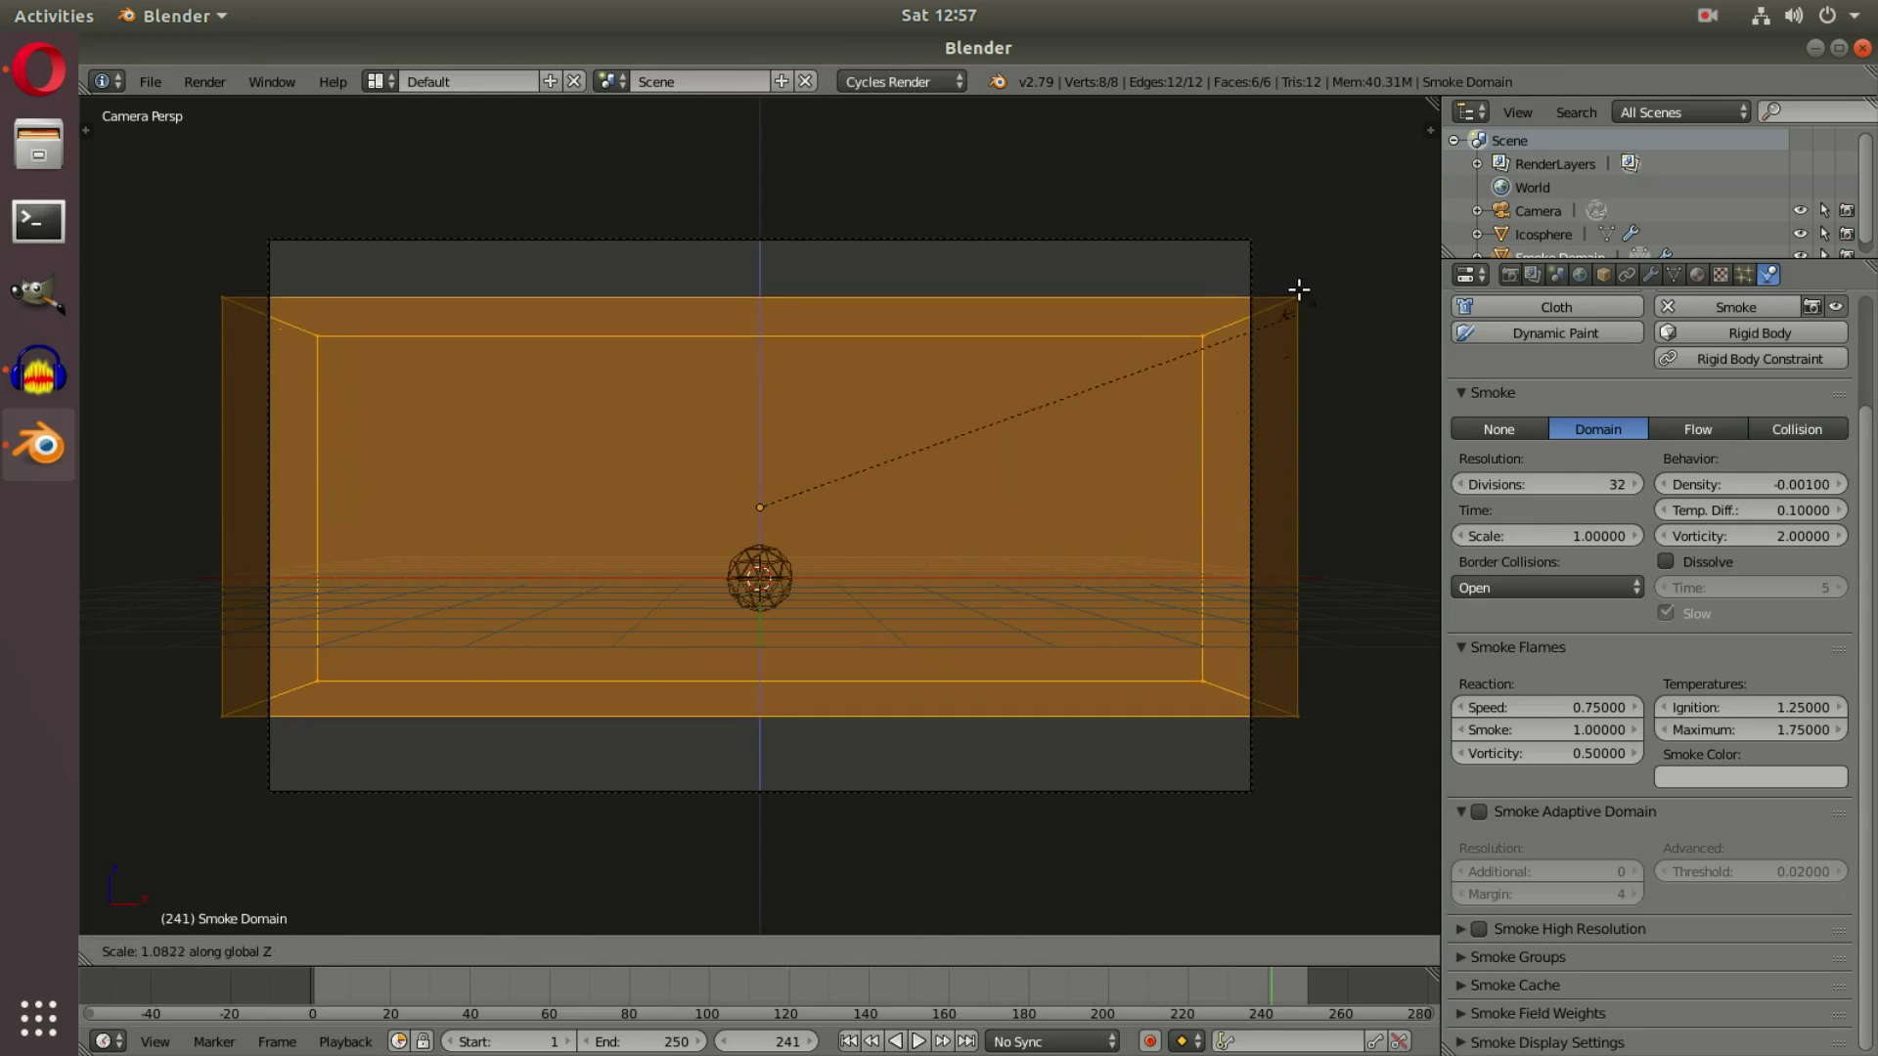
left_click(1383, 851)
key("Tab")
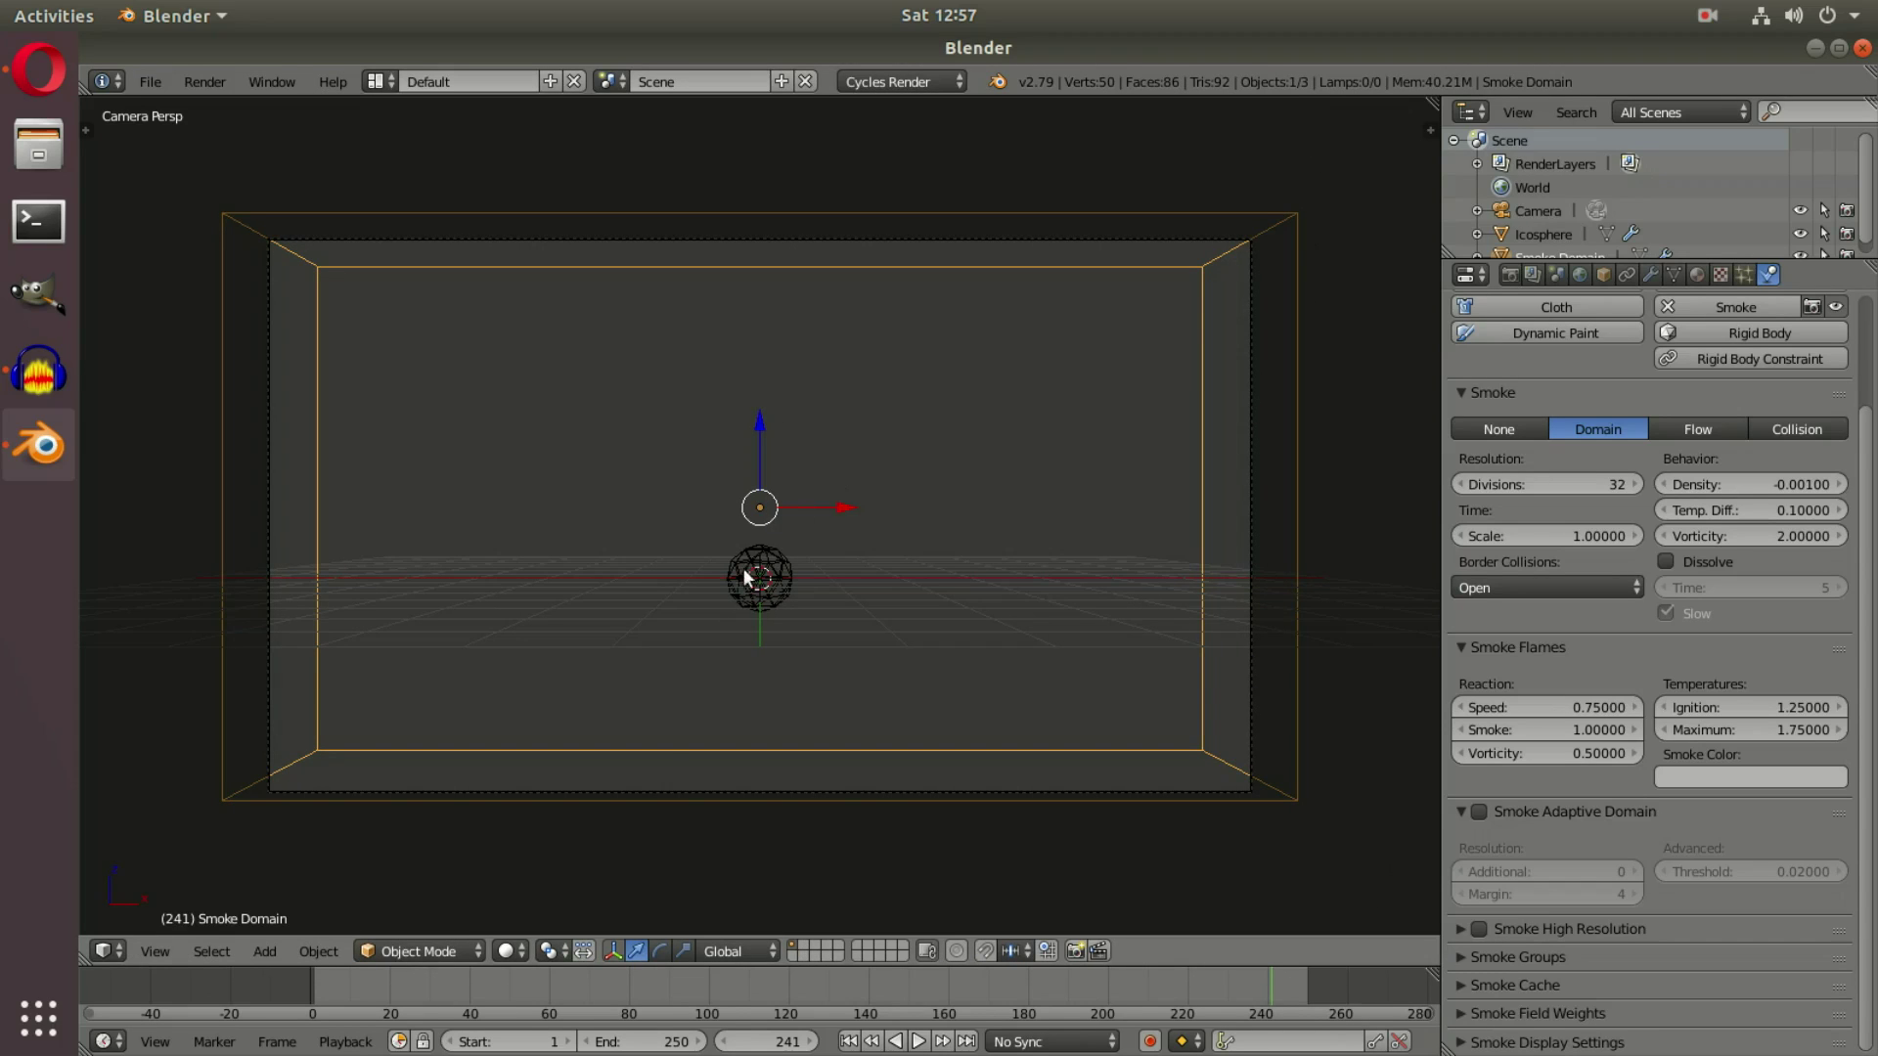
left_click(918, 1041)
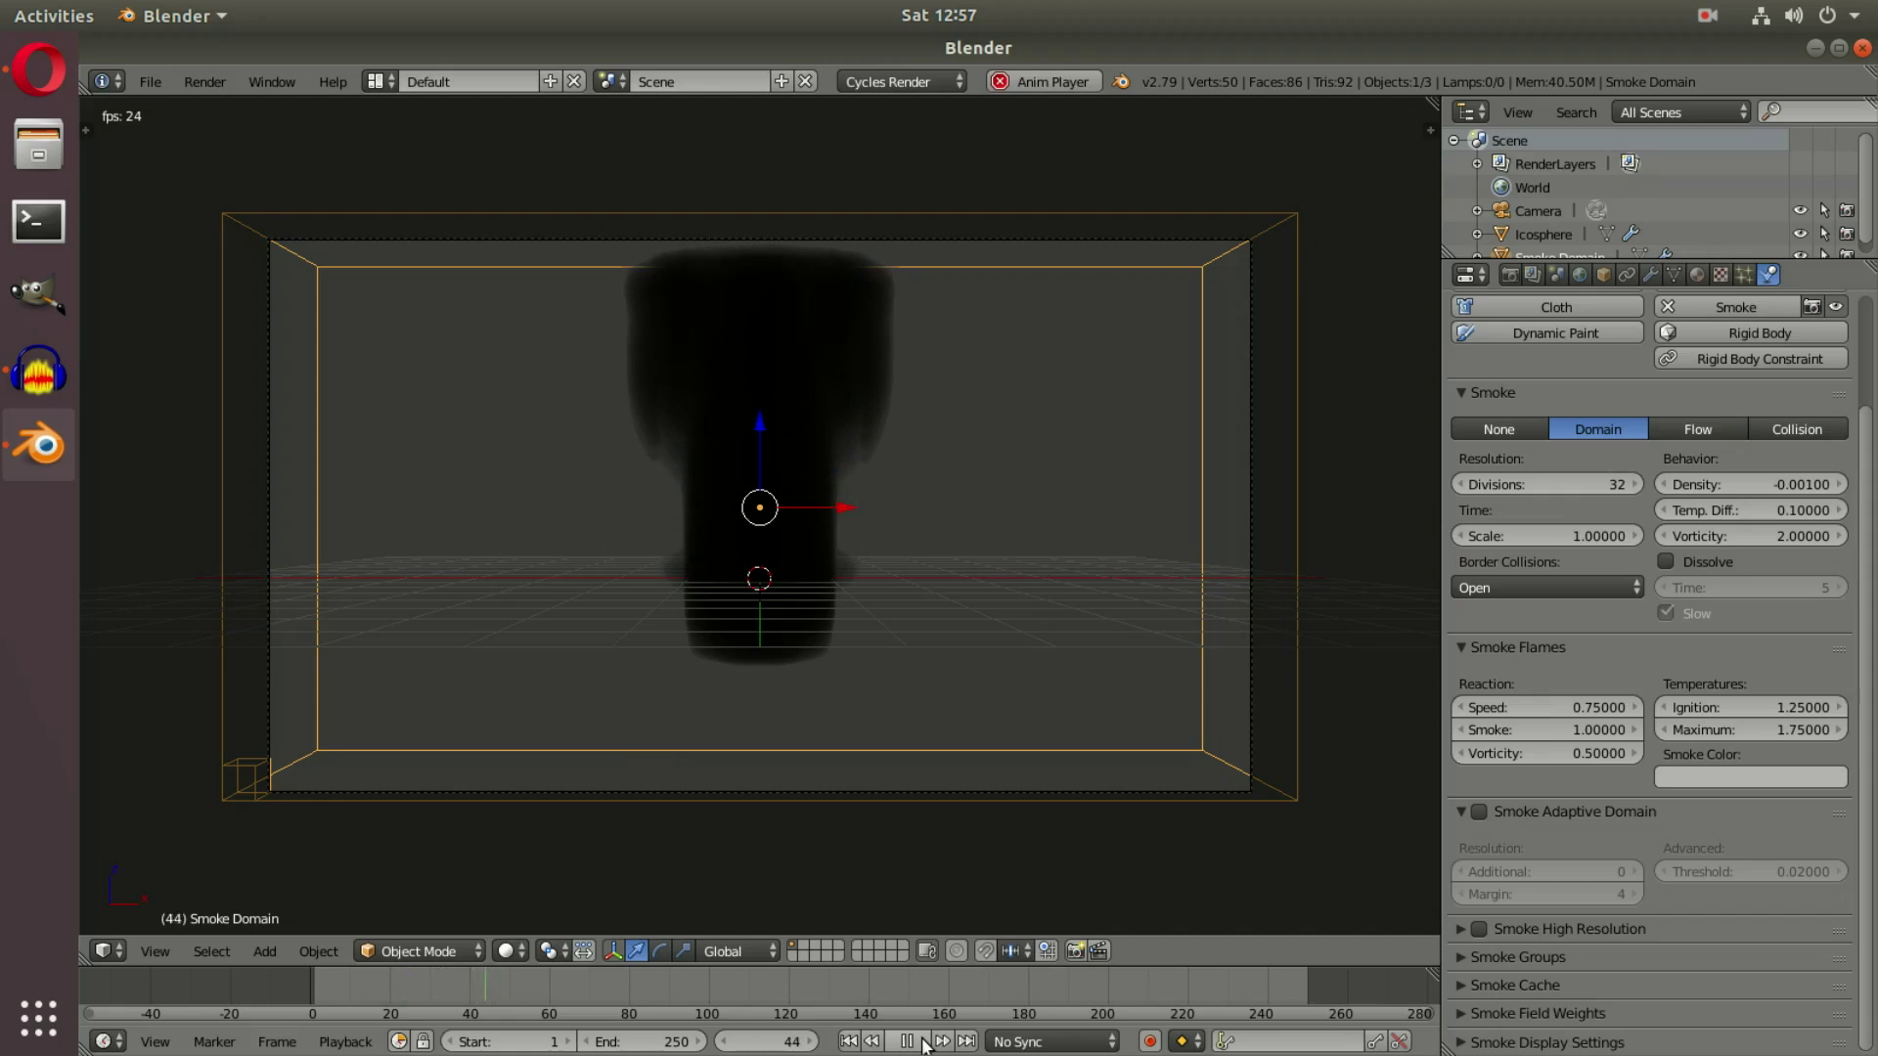
Stop playback and set the ico sphere's smoke flow type to Fire + Smoke
left_click(923, 1041)
right_click(746, 613)
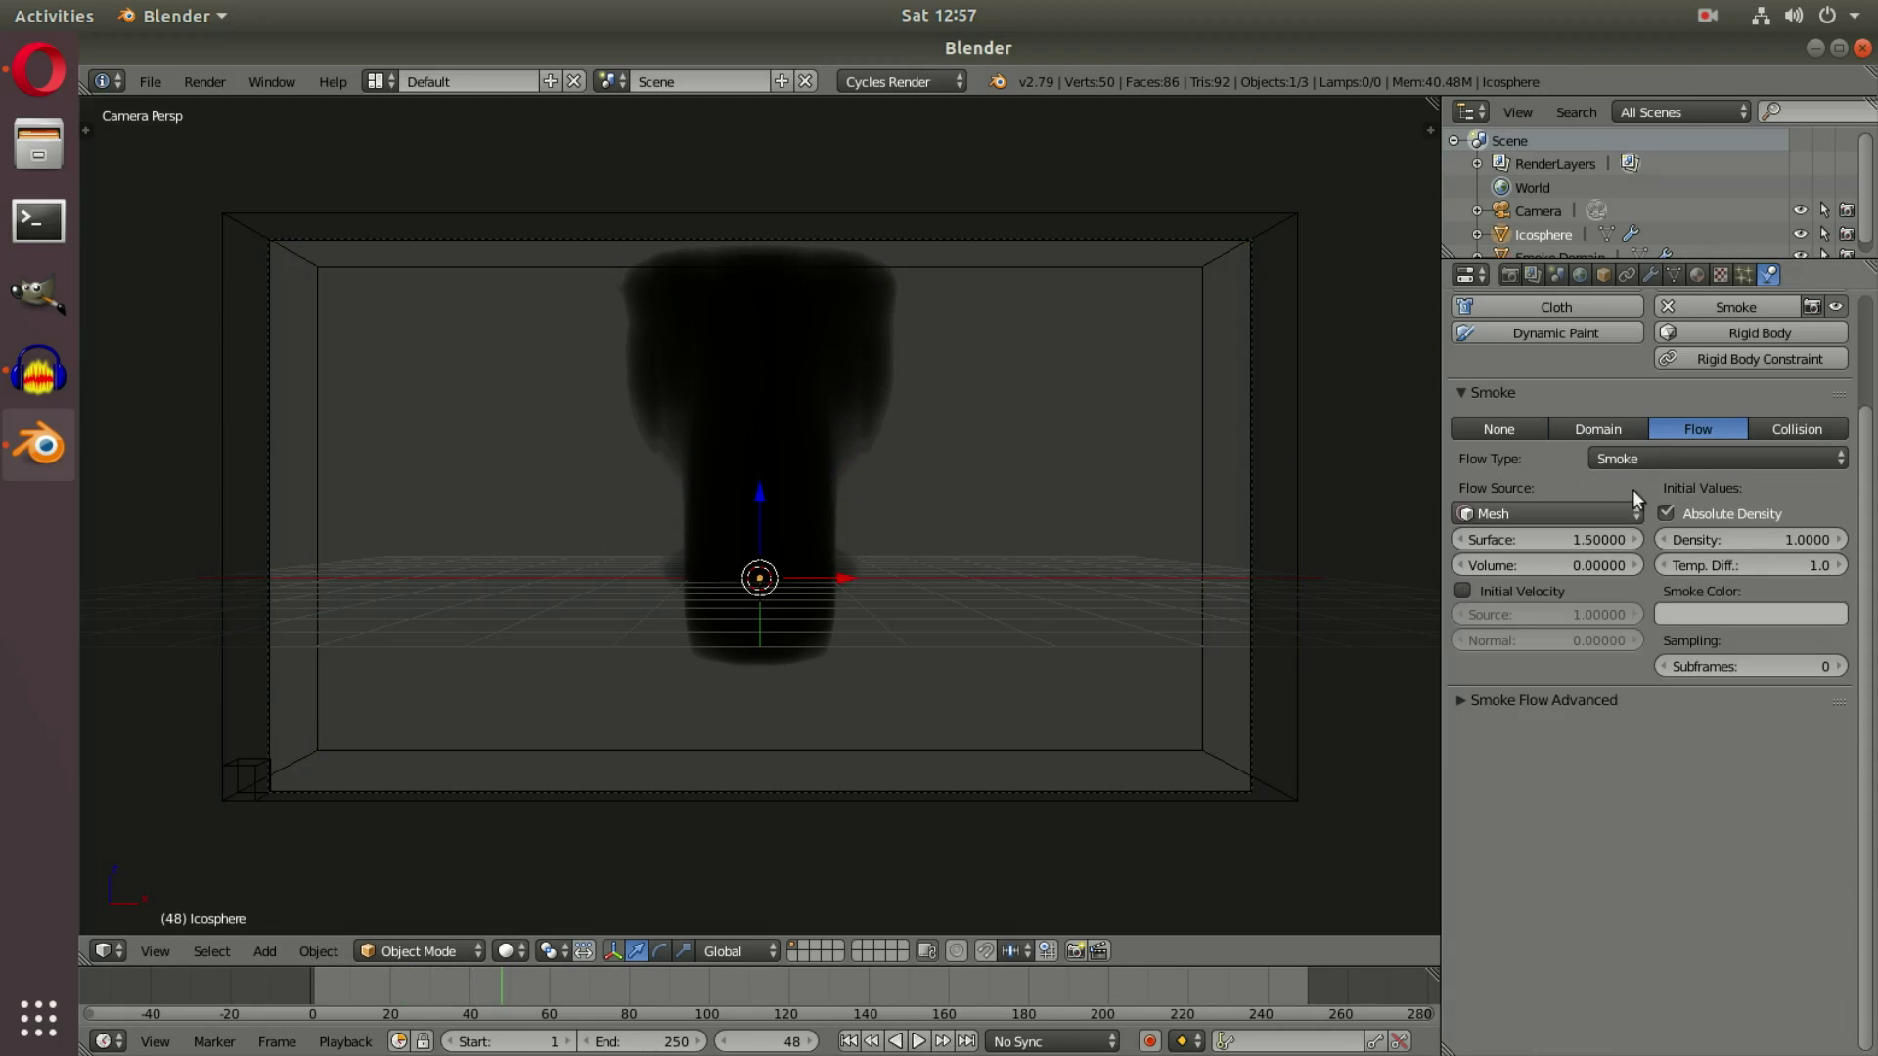
left_click(1643, 459)
left_click(1663, 379)
Try rendering the current frame with Cycles, cancel the render, and return to the 3D view
left_click(201, 81)
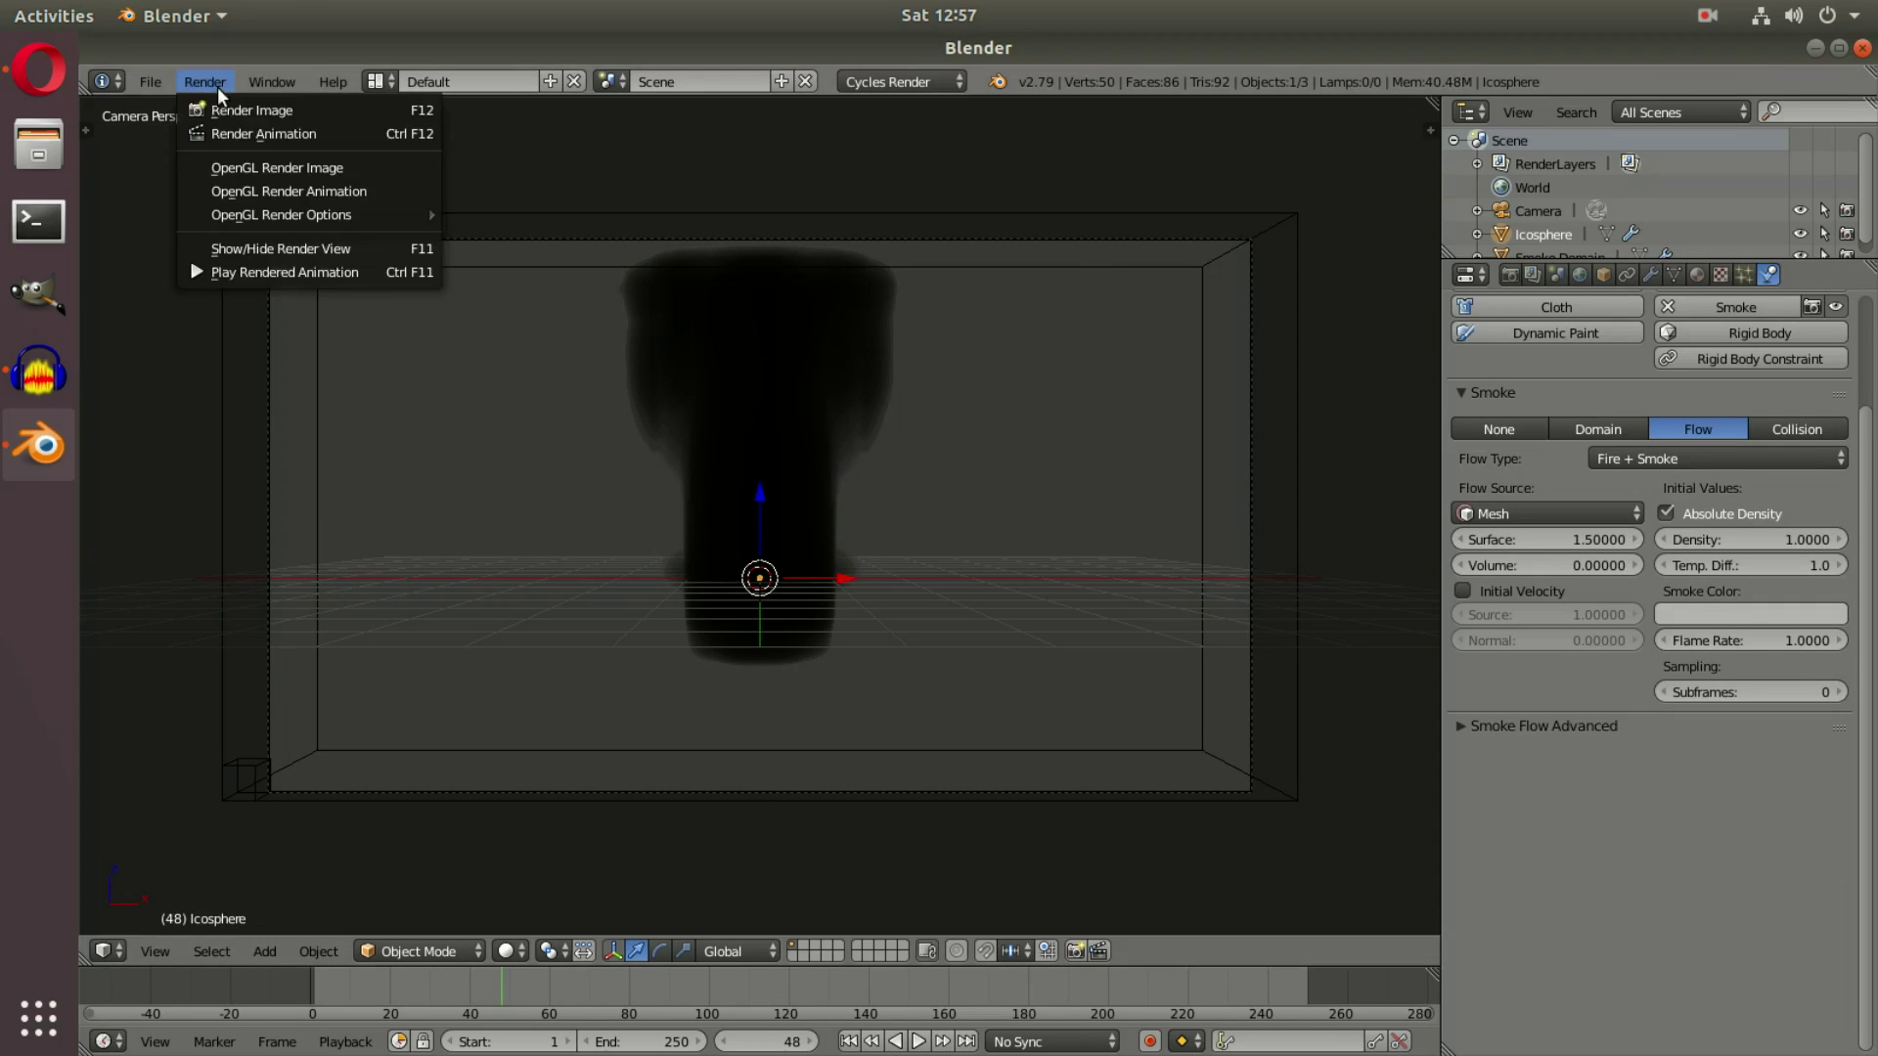
left_click(227, 104)
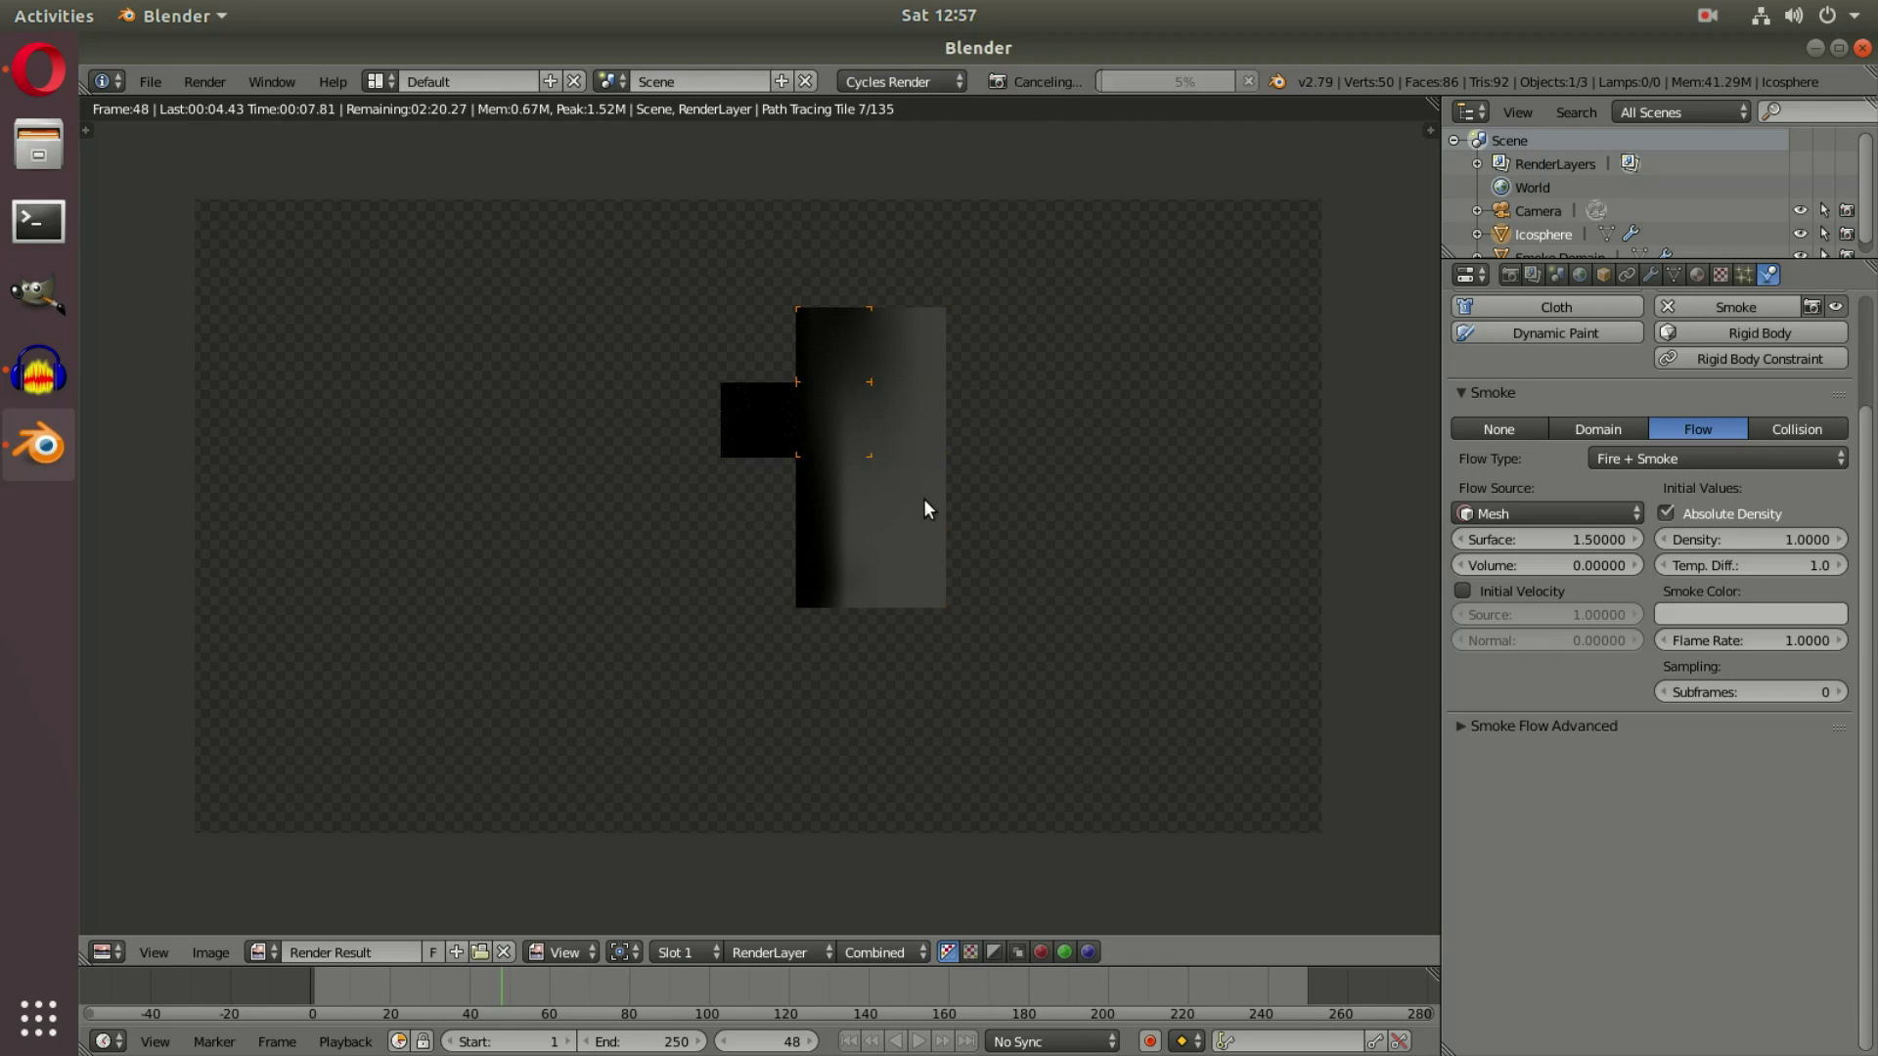
key("Escape")
key("Escape")
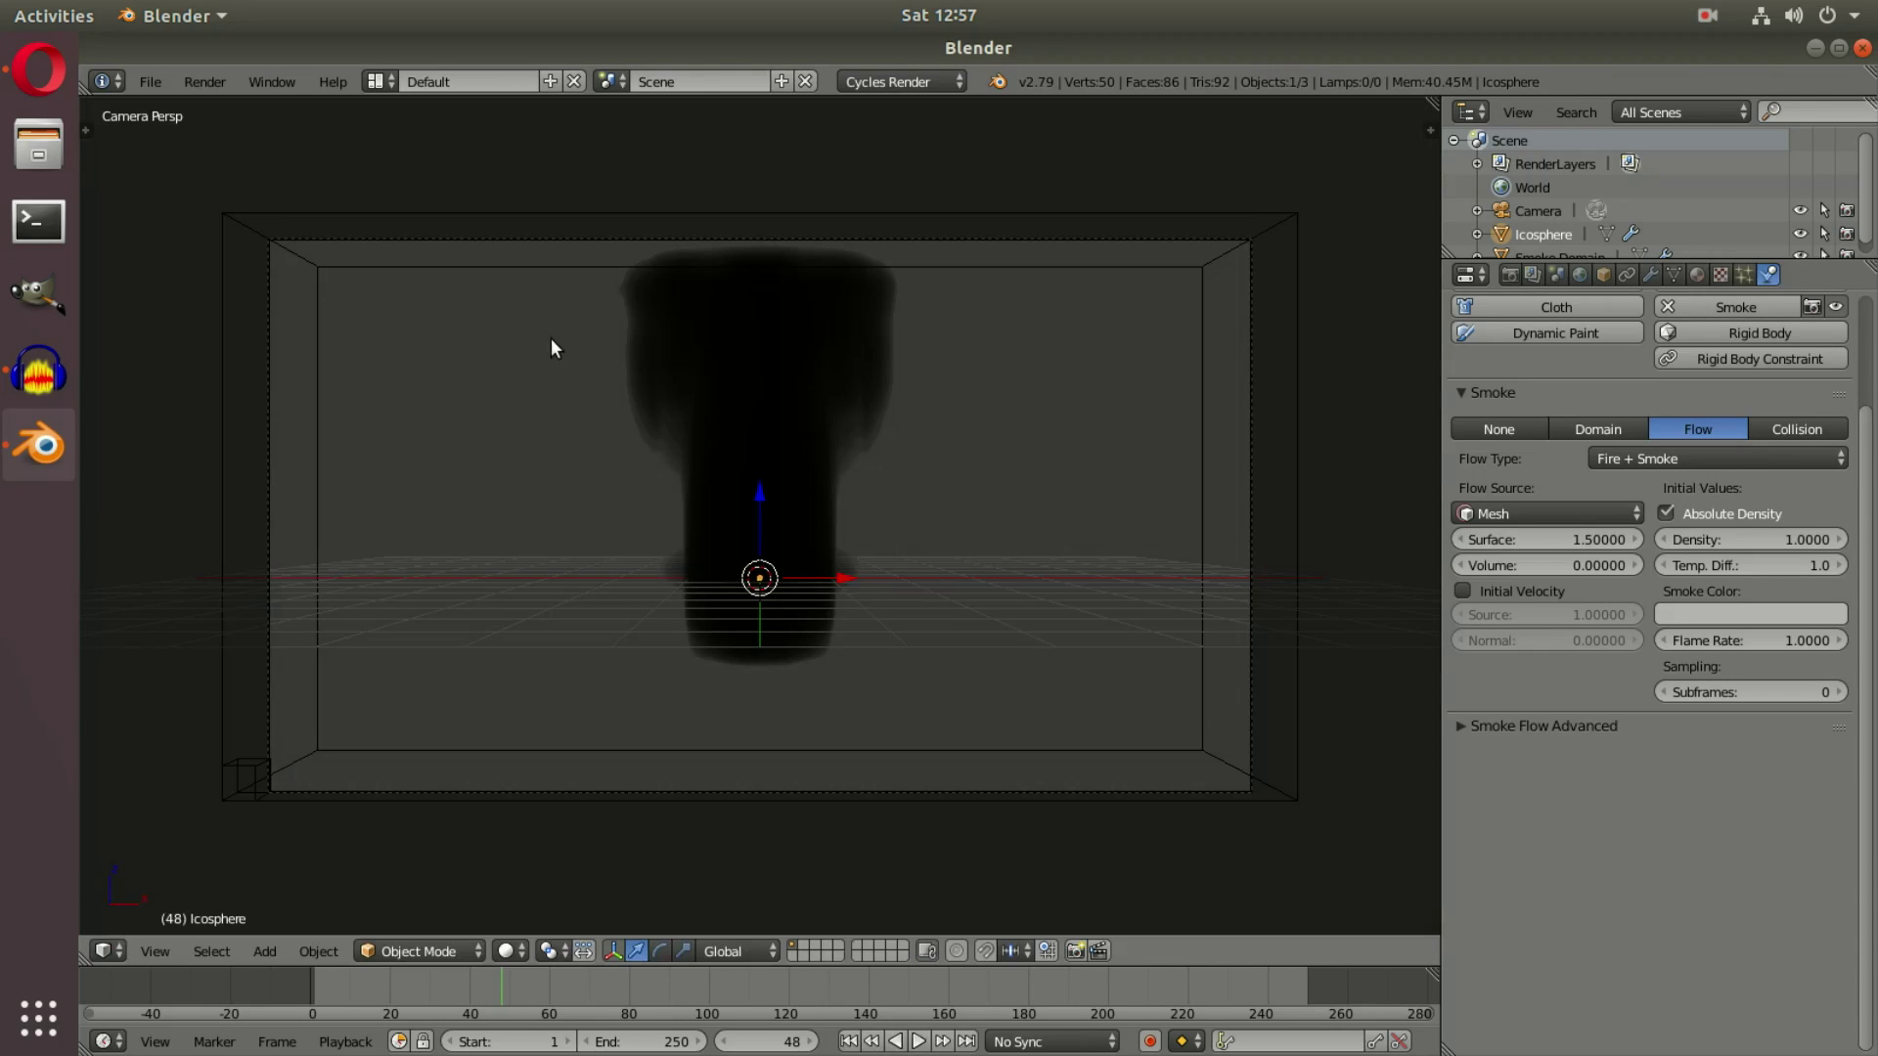
Switch the render engine to Blender Render, render the current frame, and return to the 3D view
left_click(900, 81)
left_click(886, 106)
left_click(206, 81)
left_click(244, 104)
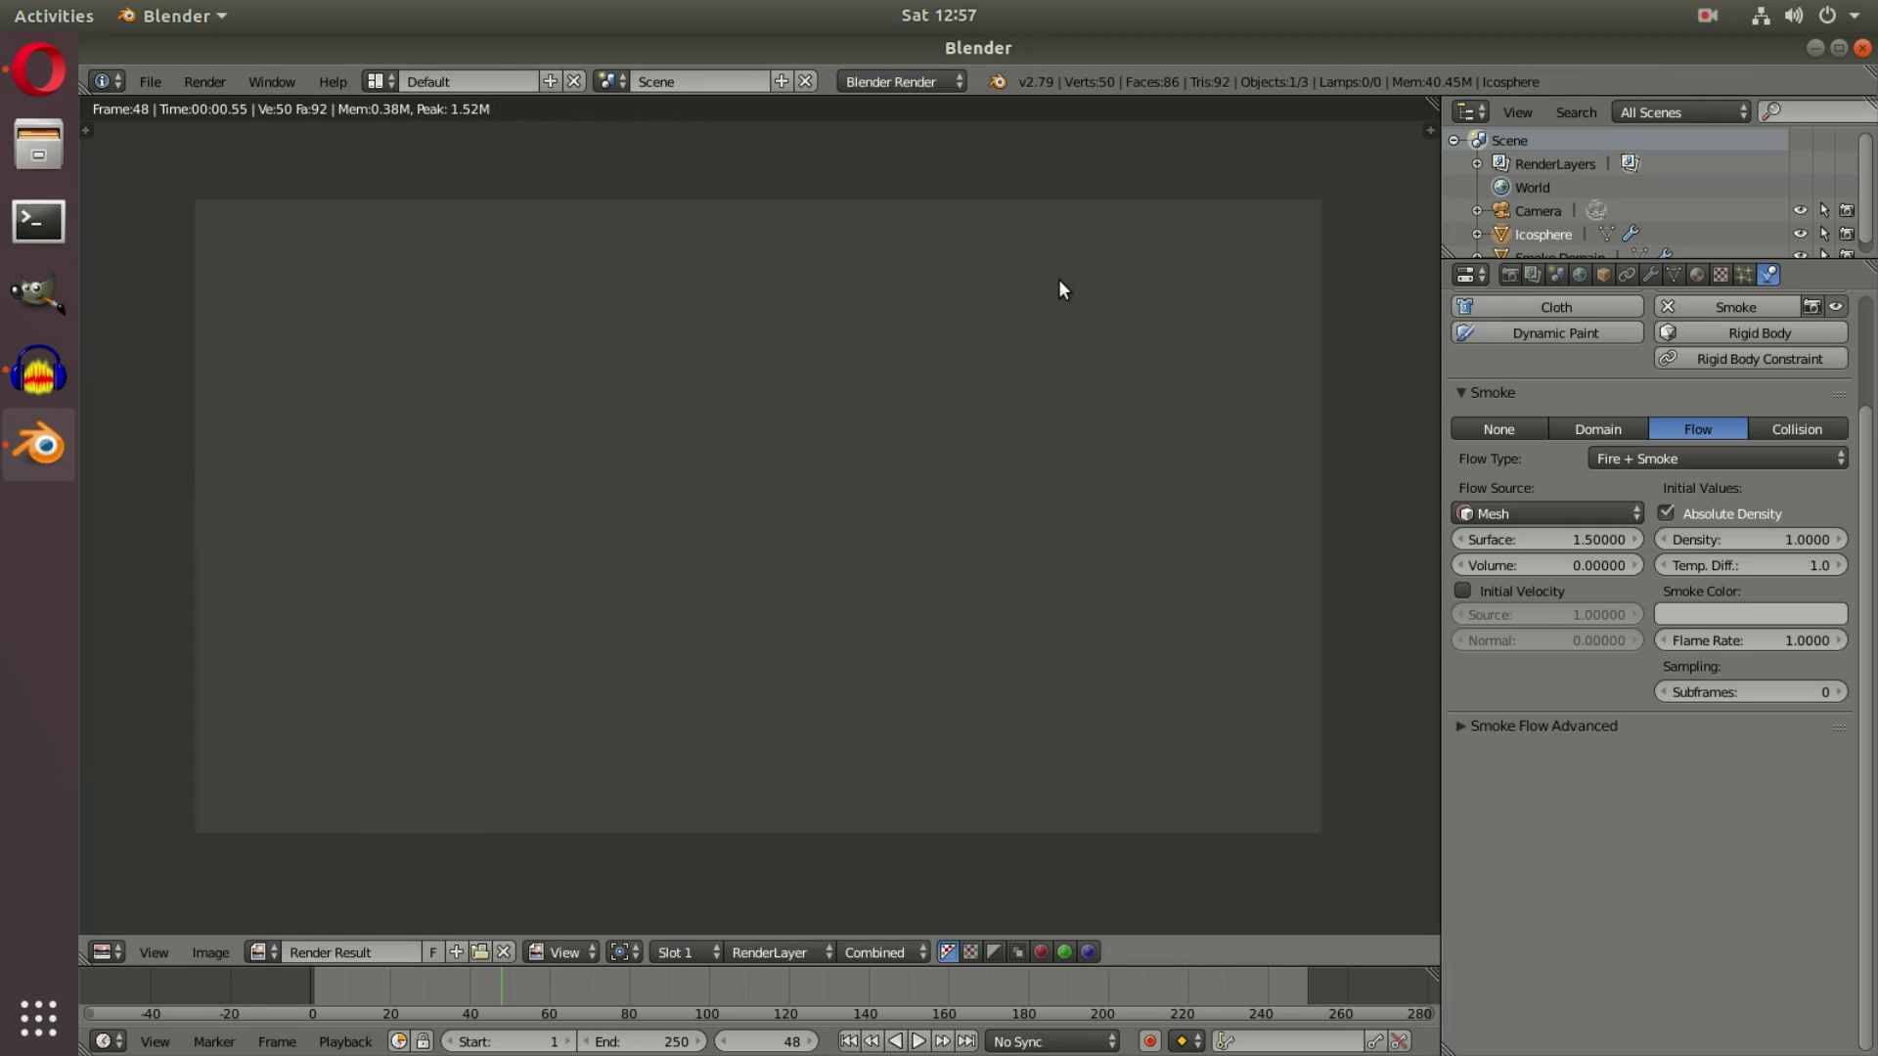
key("Escape")
Delete the ico sphere and its smoke domain, keeping only the camera in the scene
key("ctrl+b")
left_click_drag(644, 446, 1428, 929)
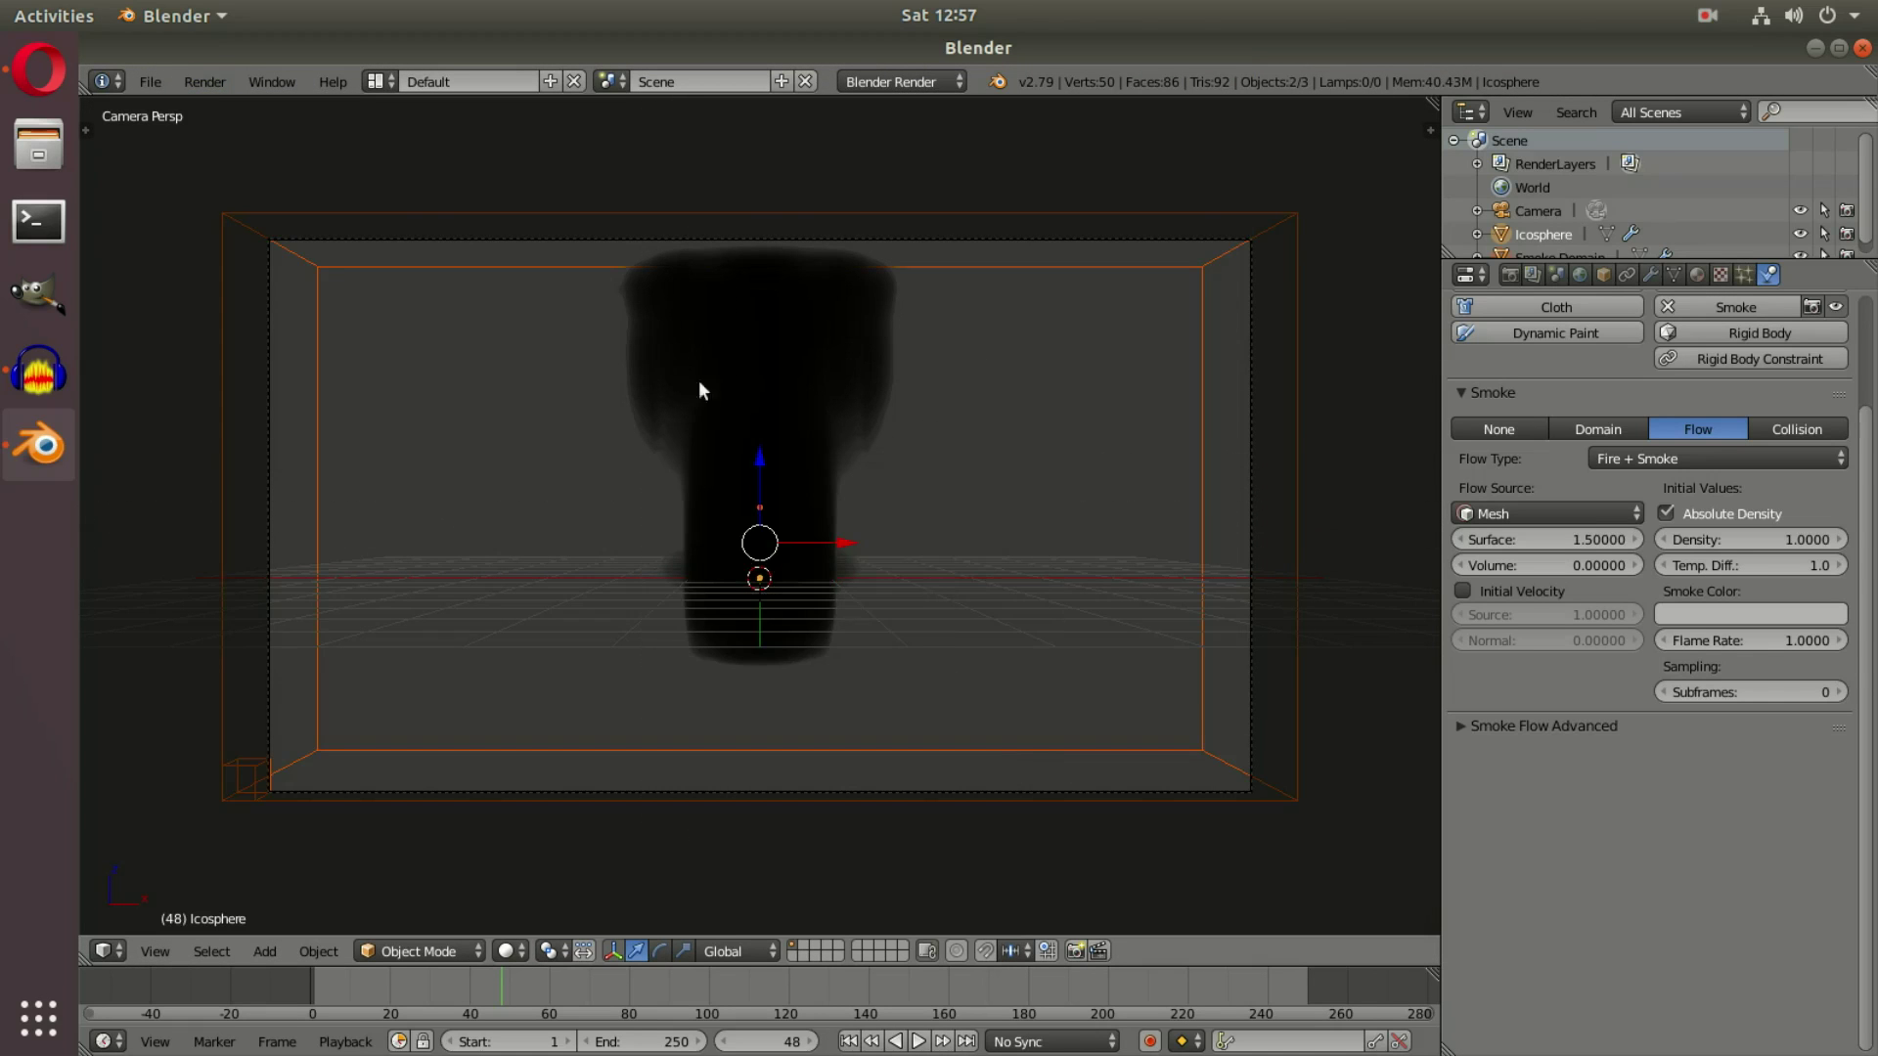
key("x")
left_click(785, 350)
Add a new ico sphere, scale it, and apply Quick Smoke to it
key("shift+a")
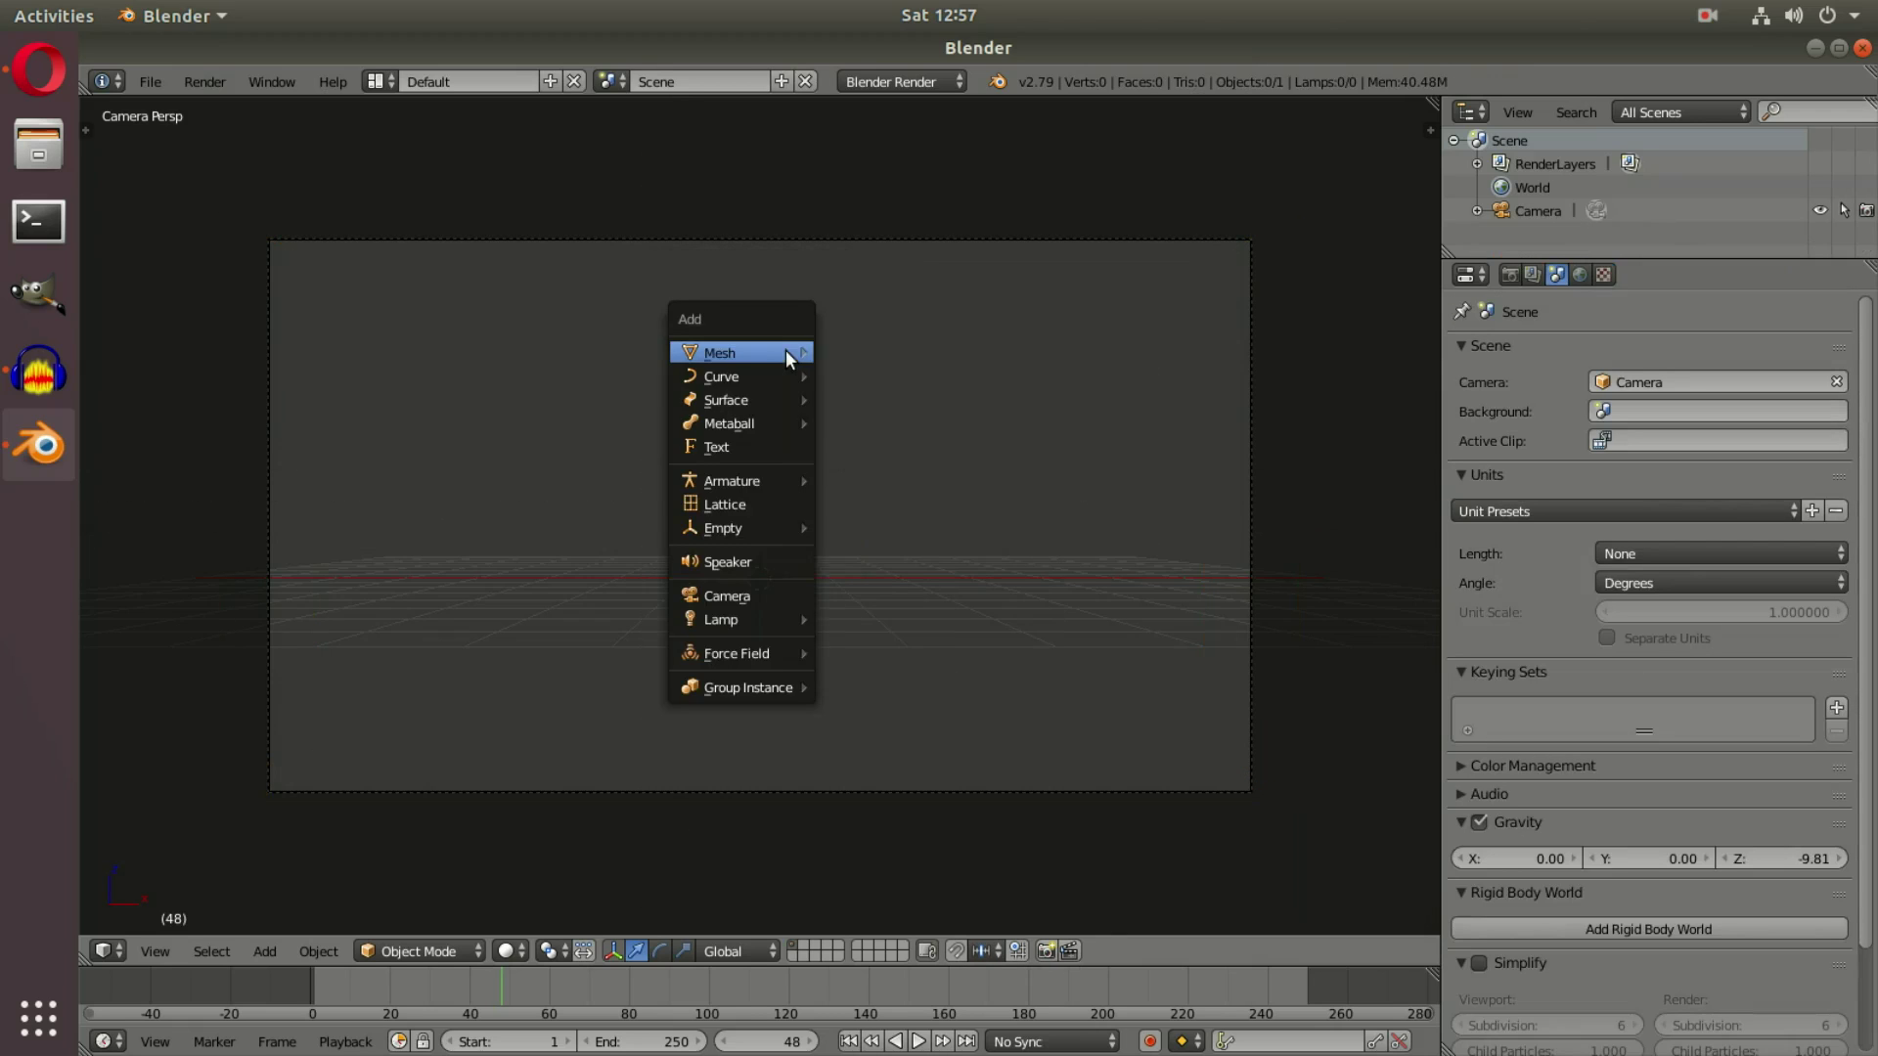
mouse_move(784, 350)
left_click(888, 446)
key("s")
left_click(939, 592)
key("space")
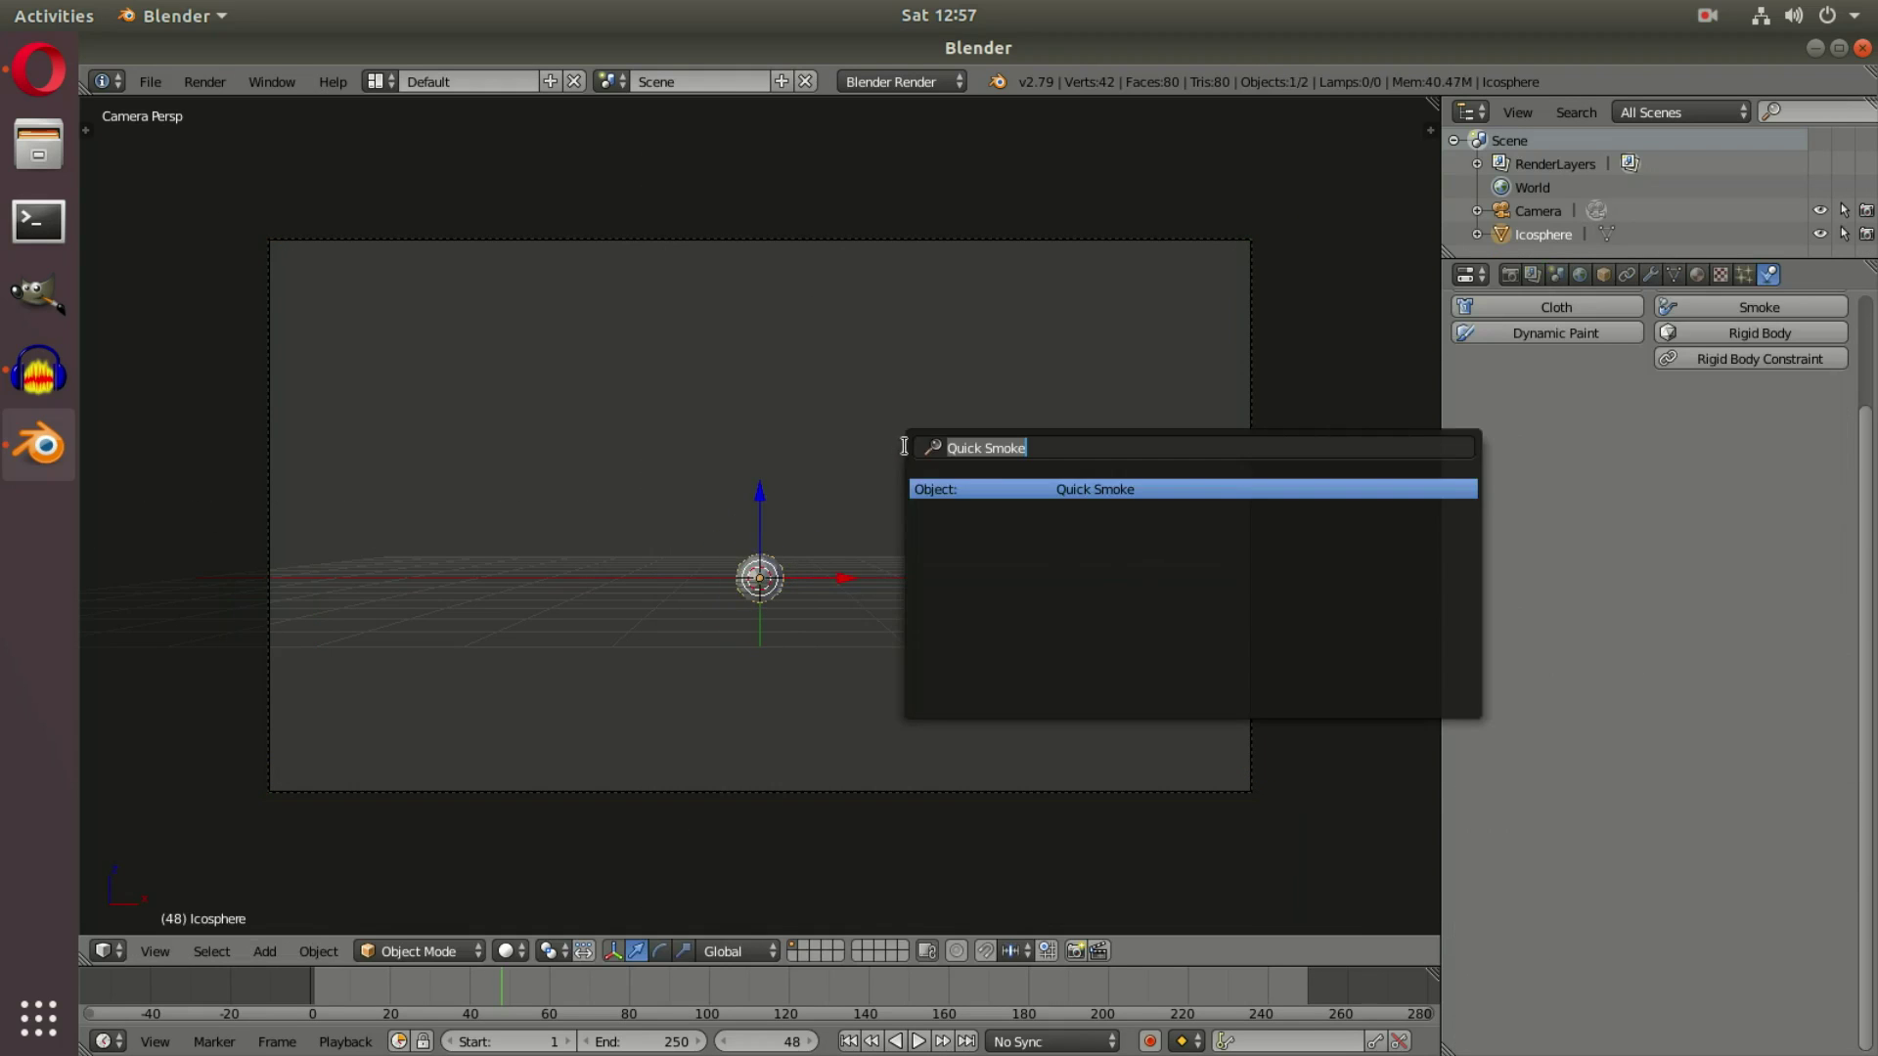
left_click(980, 486)
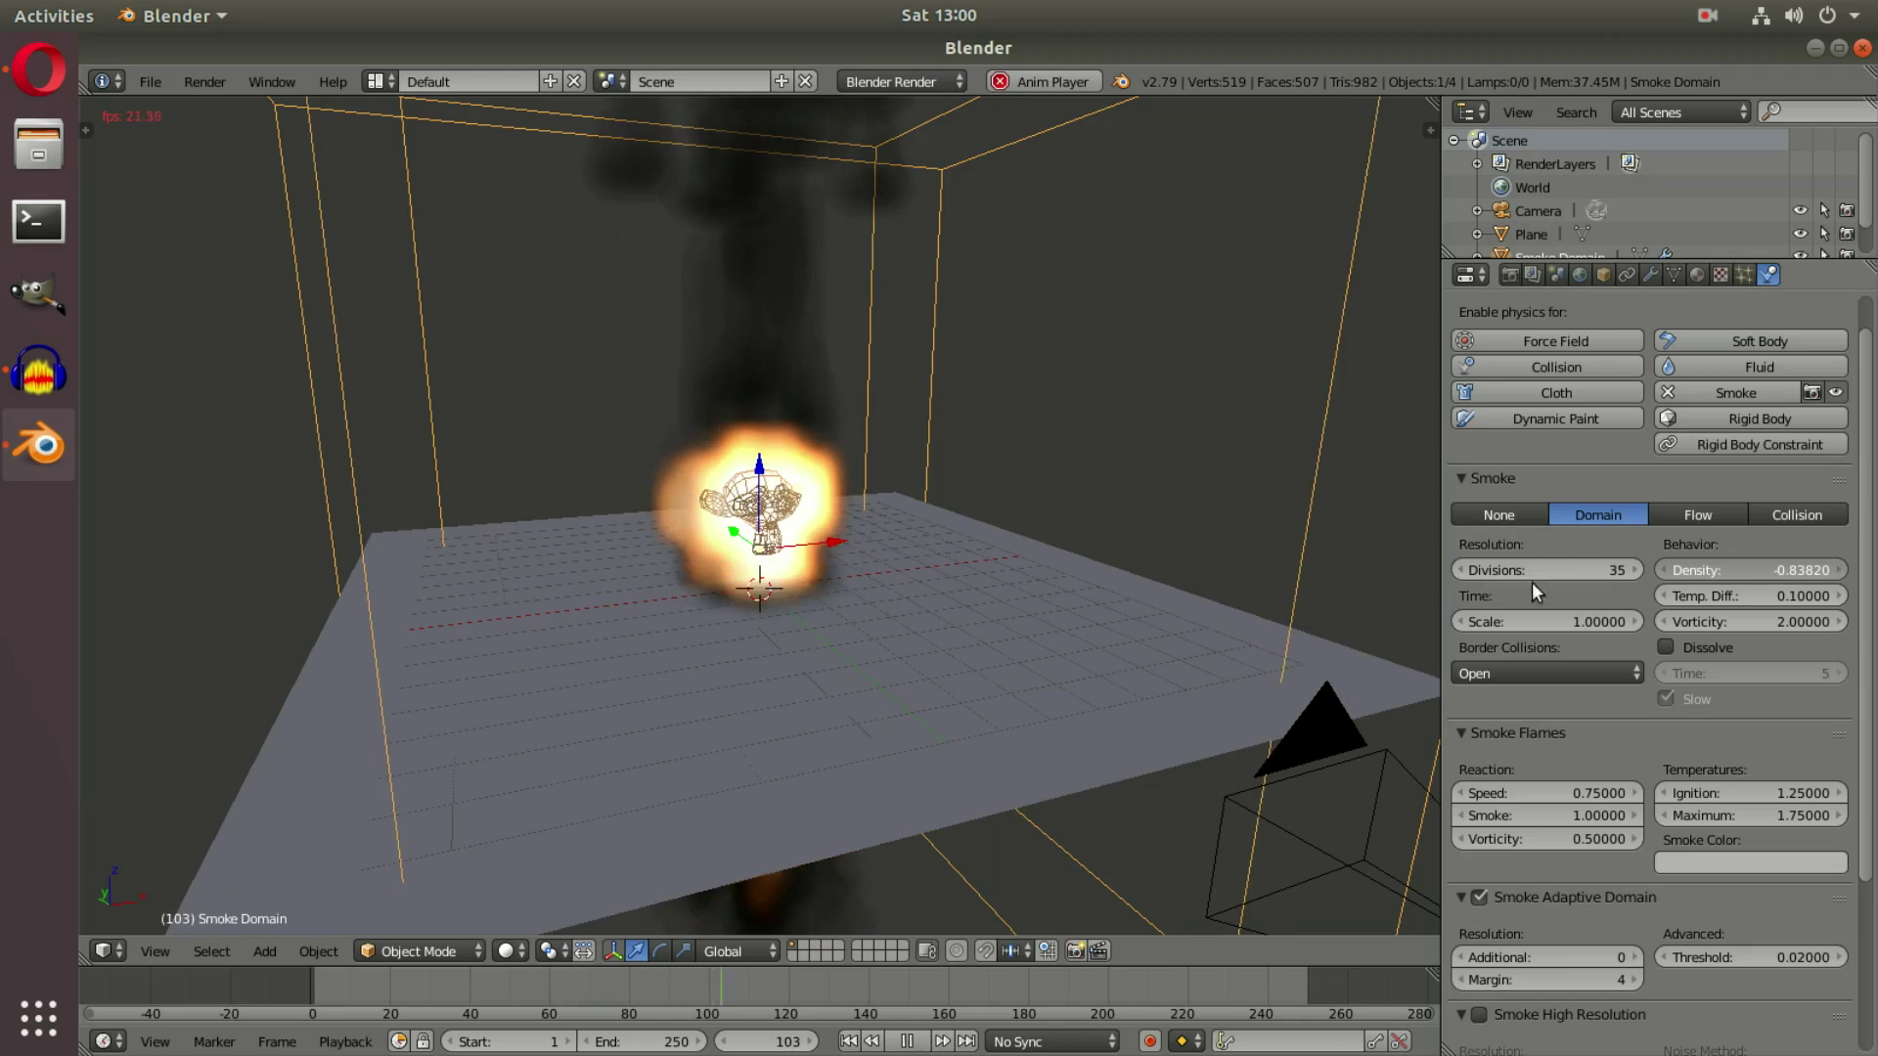
Enable Dissolve on the monkey head's smoke domain and check the flames while the simulation plays
middle_click_drag(961, 542, 1064, 614)
scroll(1062, 611, "up", 5)
scroll(989, 608, "down", 3)
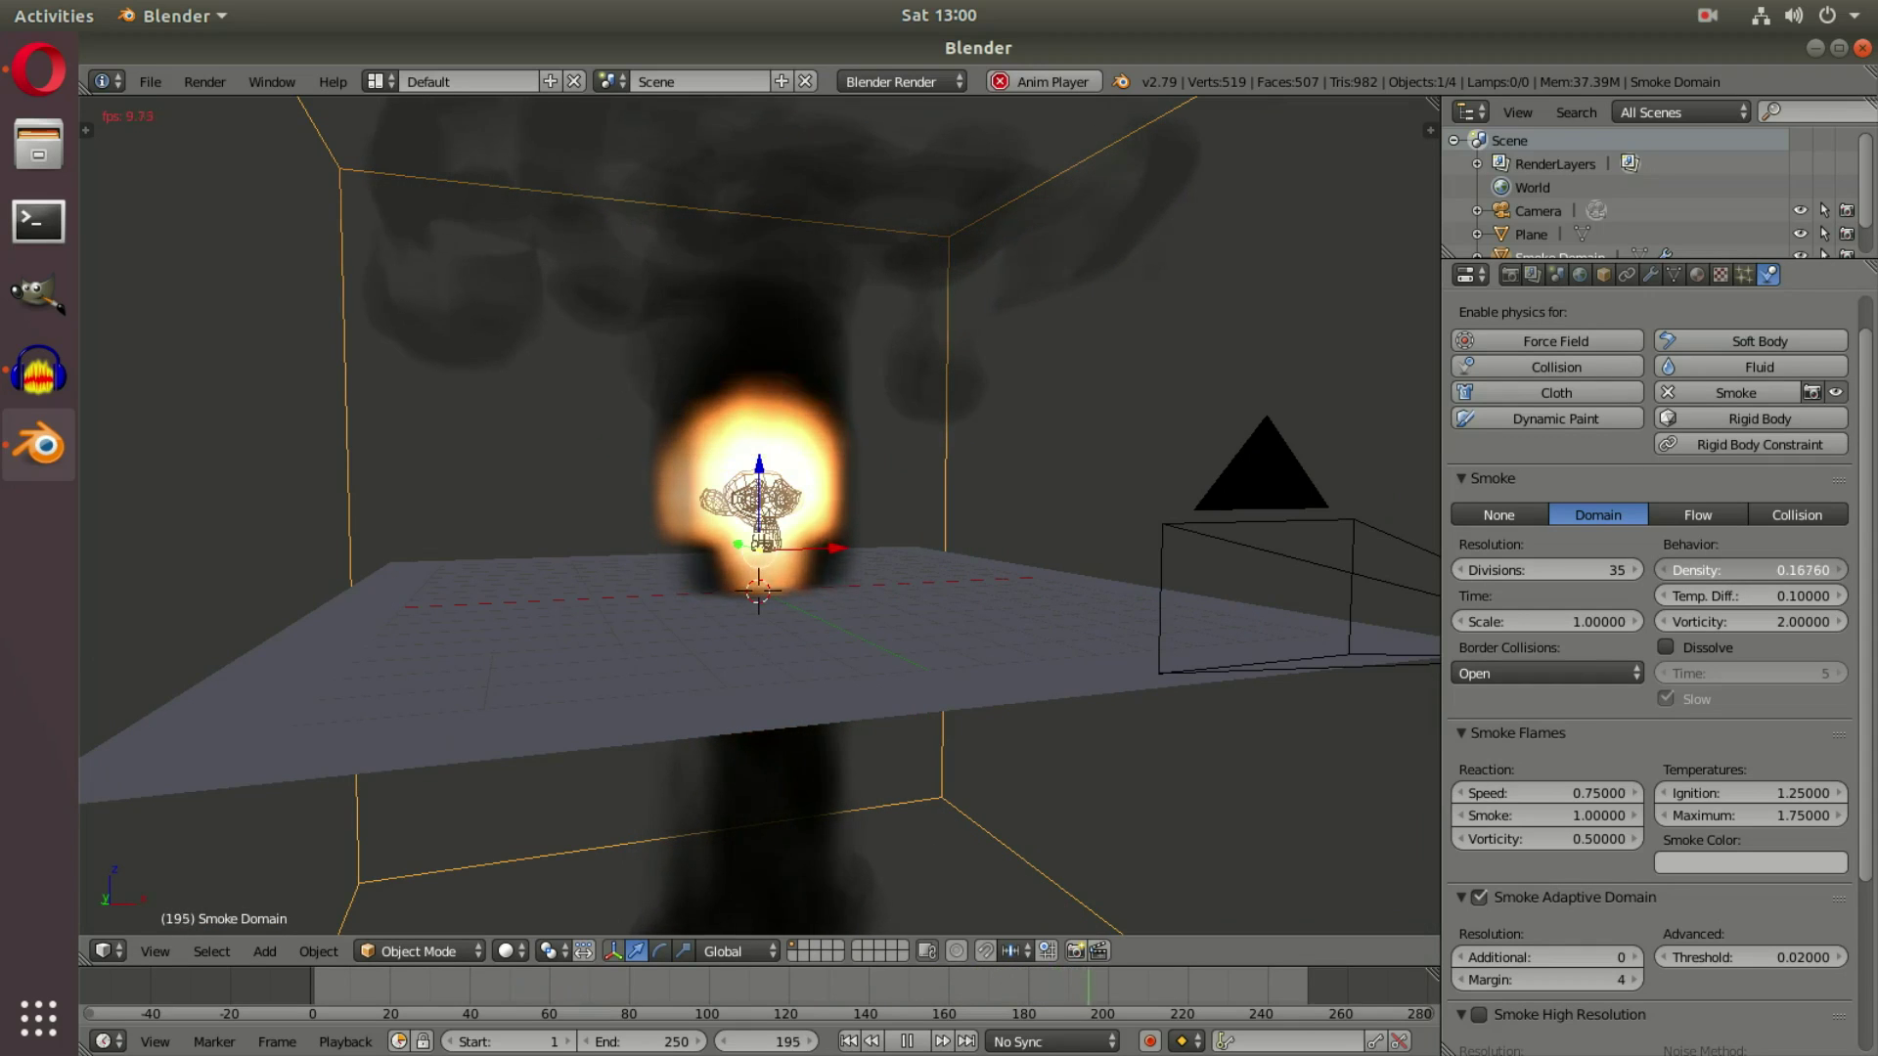
left_click(1665, 648)
scroll(937, 640, "up", 2)
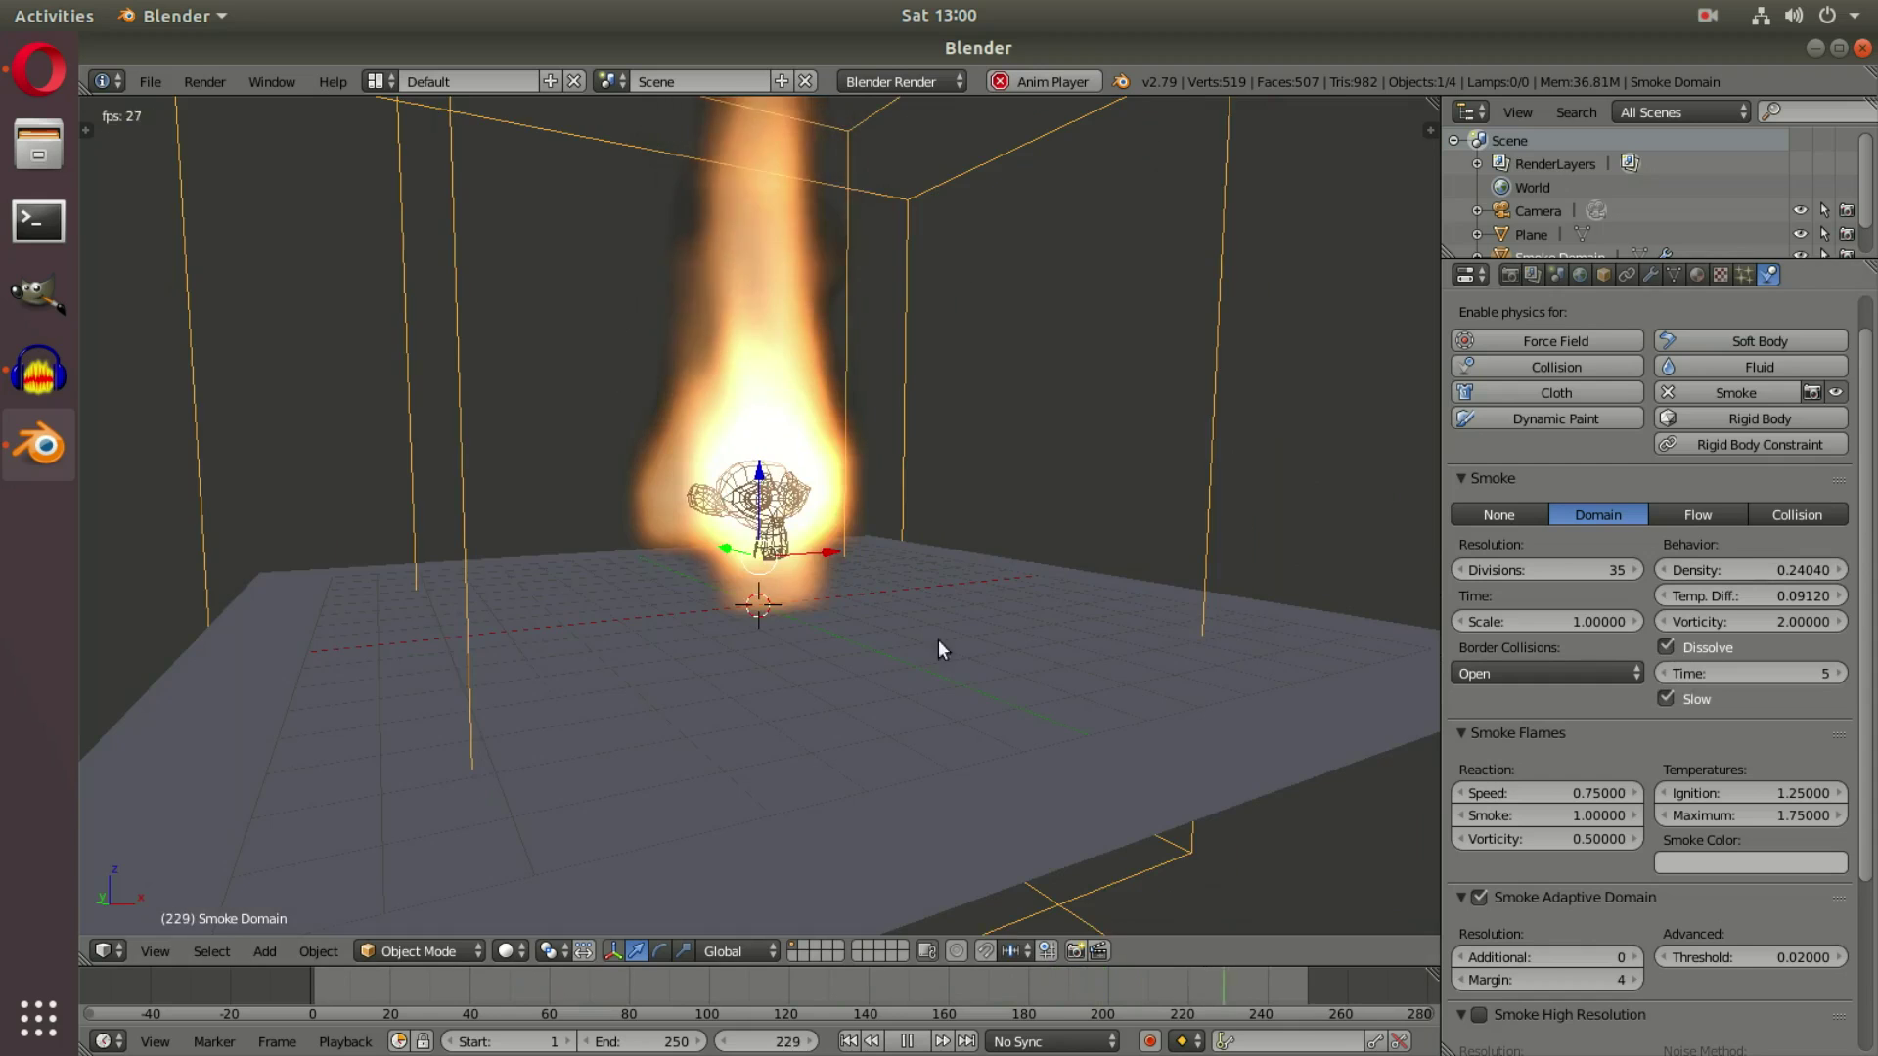
scroll(937, 639, "down", 3)
middle_click_drag(734, 621, 783, 616)
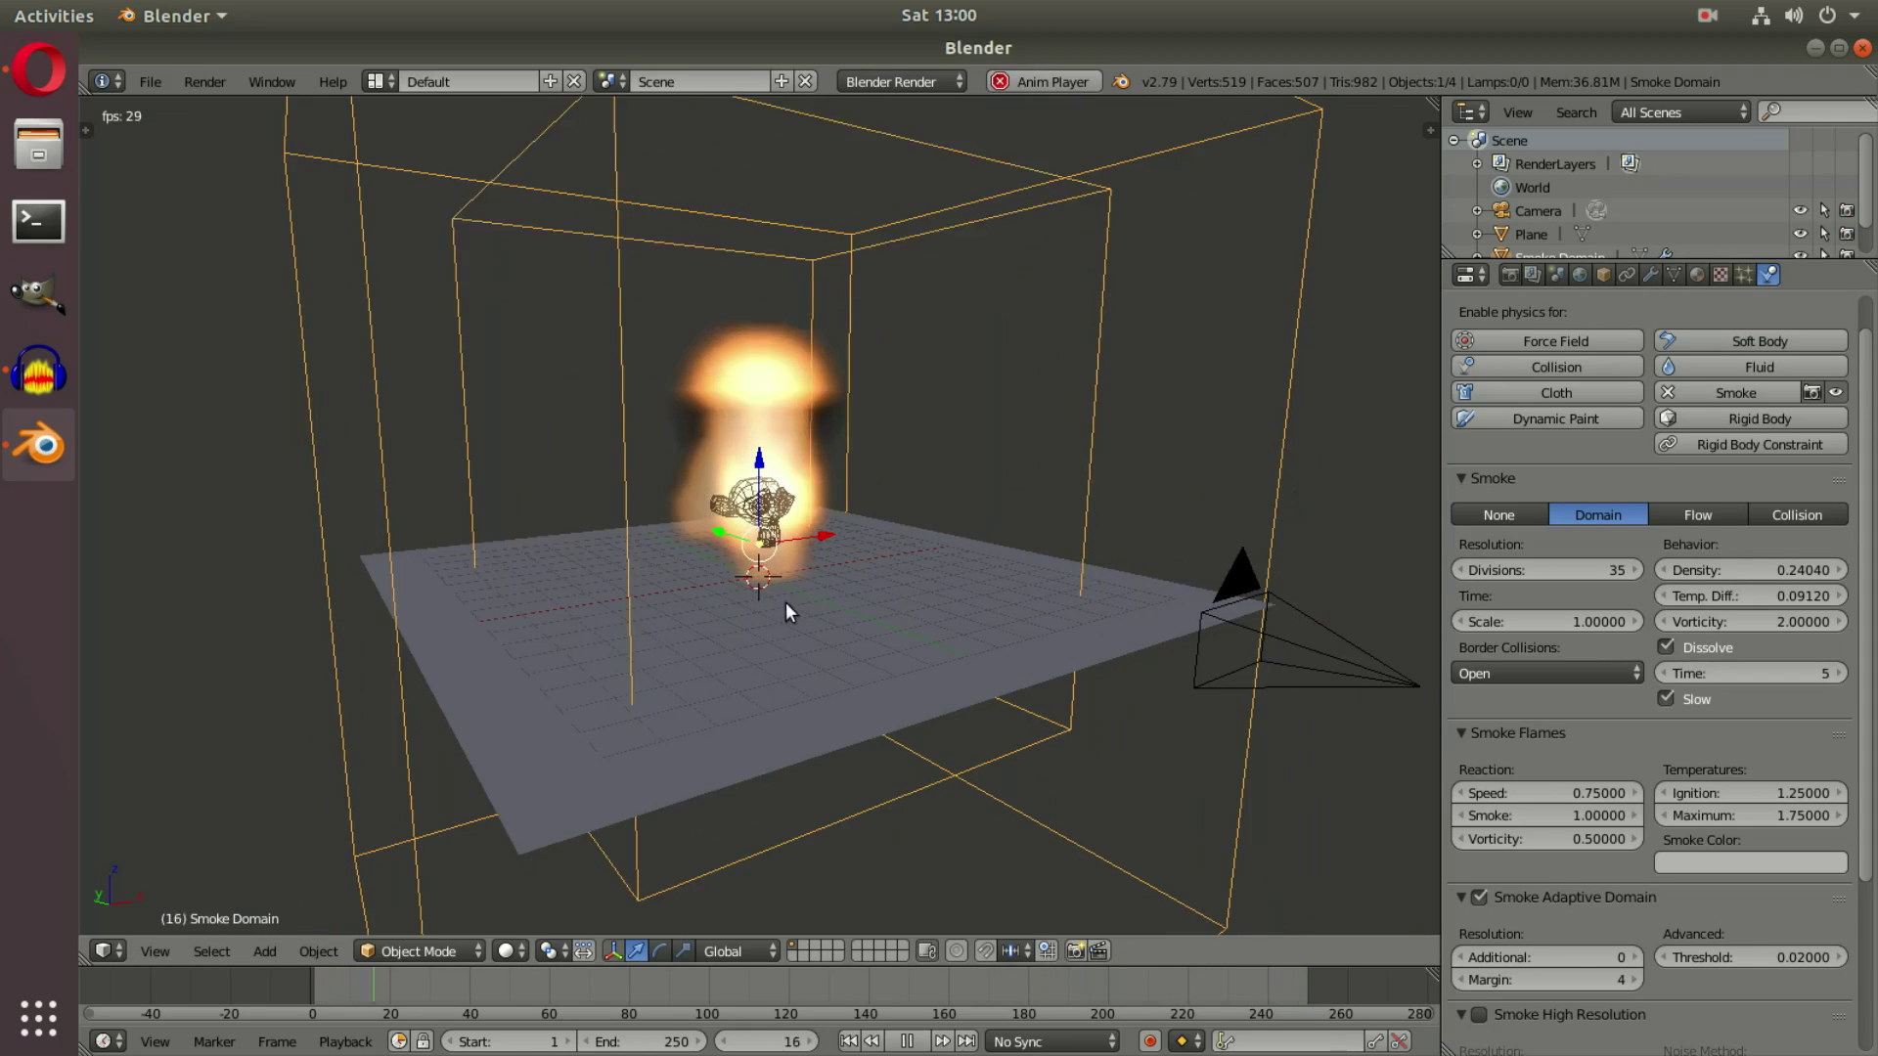
Compare the fire with Dissolve off and on, and set the domain's vorticity to 2.0108 and temperature difference to about 0.03
left_click(1666, 647)
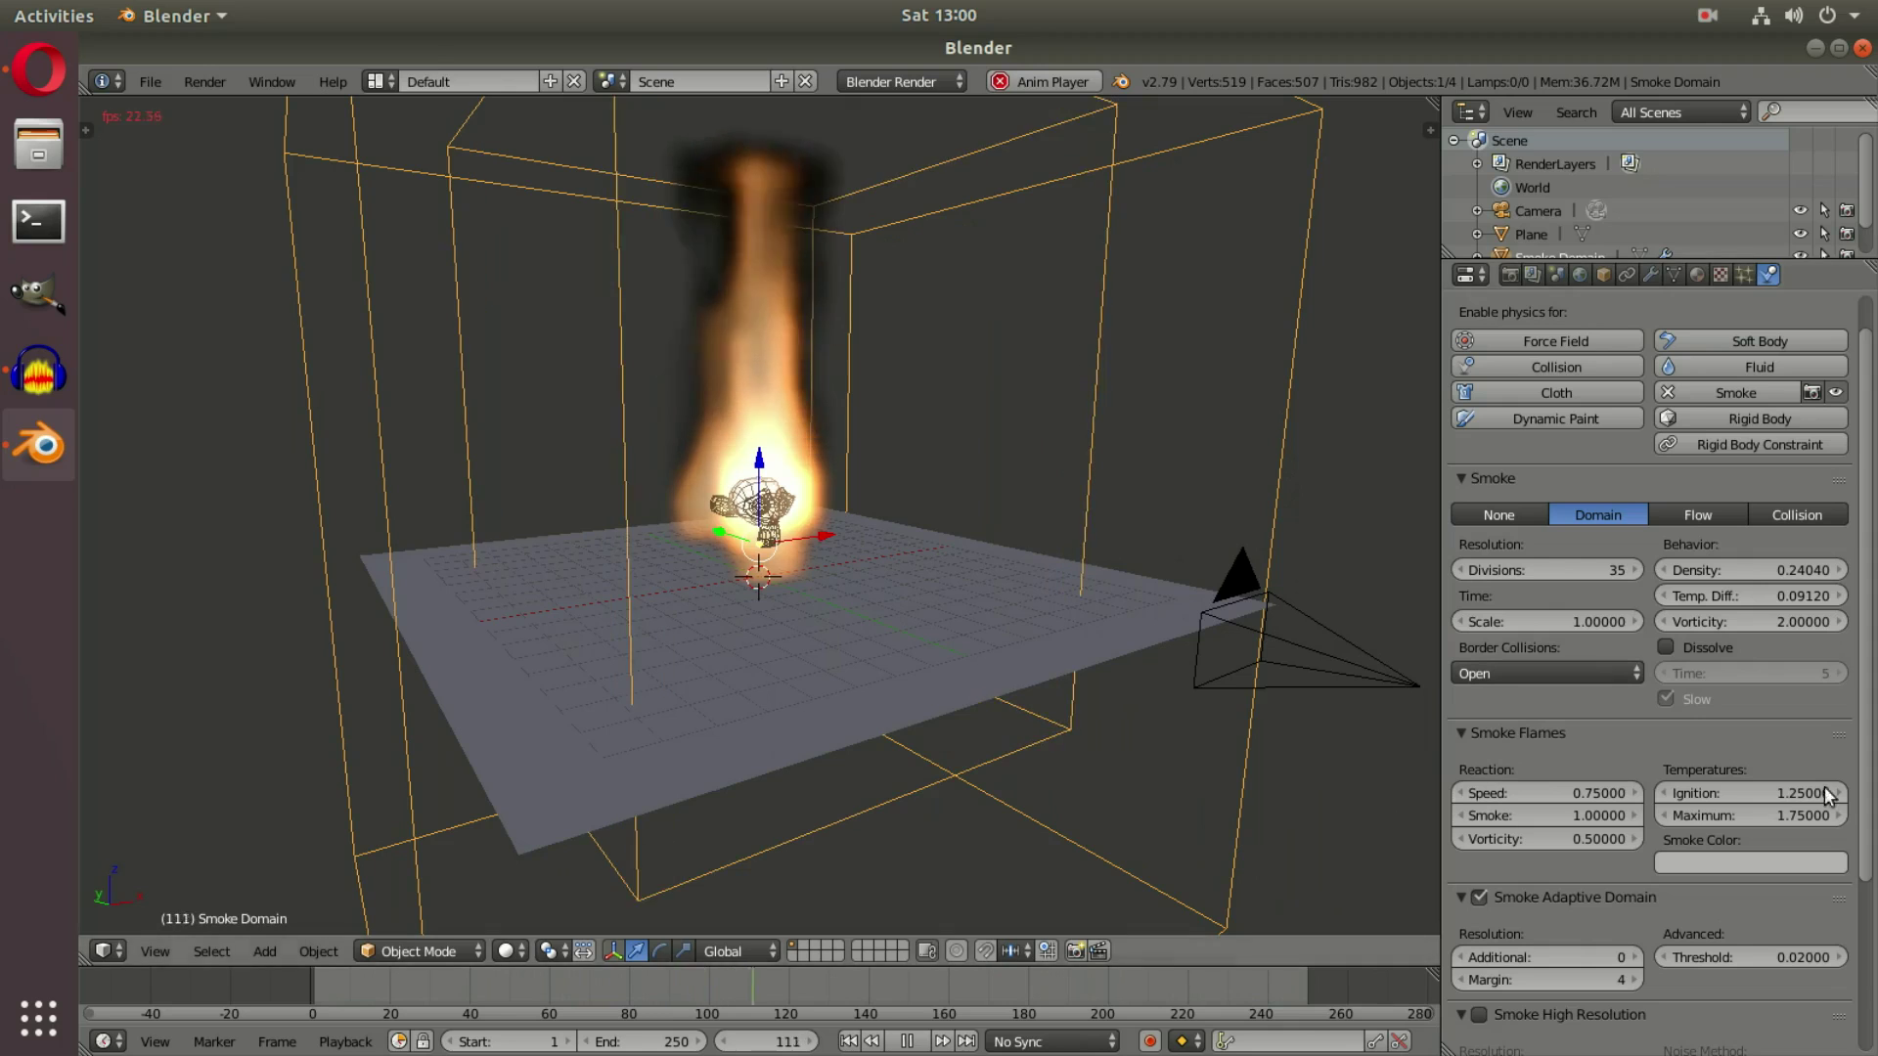
left_click(1666, 648)
left_click_drag(1706, 616, 1731, 595)
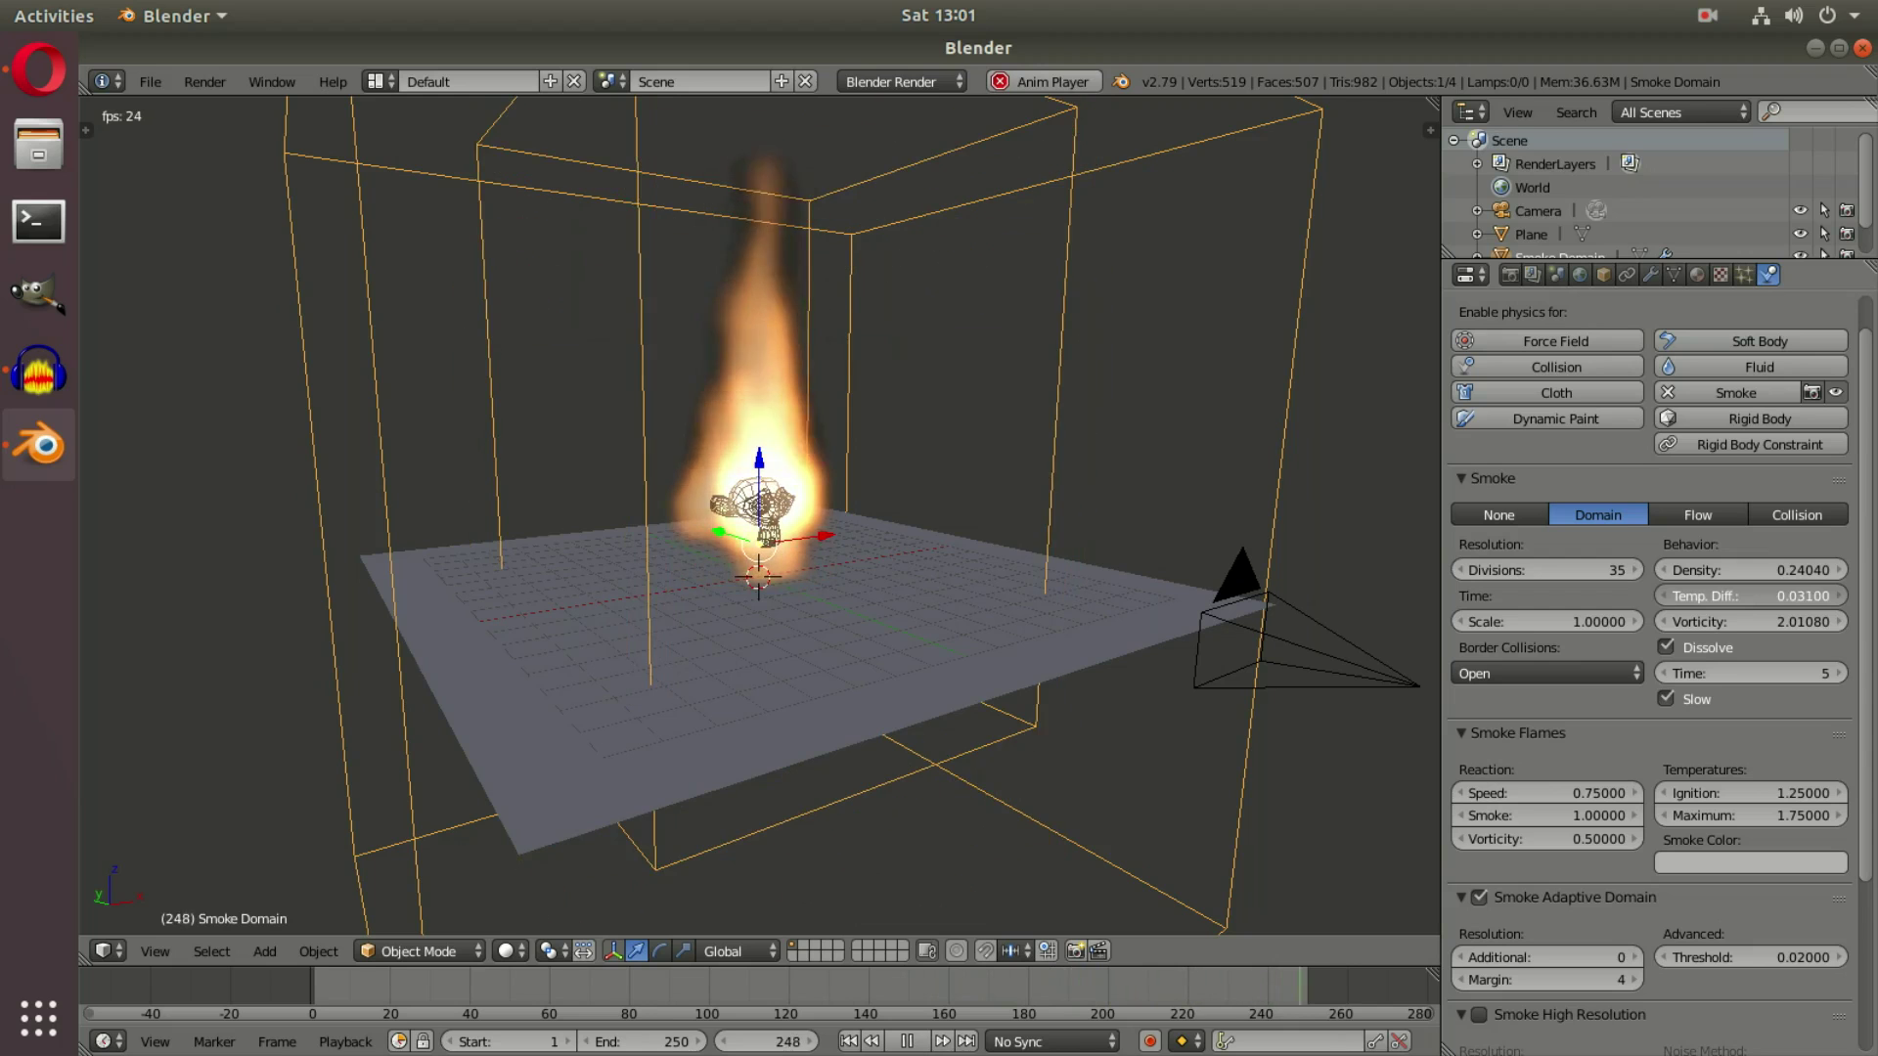
middle_click_drag(842, 578, 903, 534)
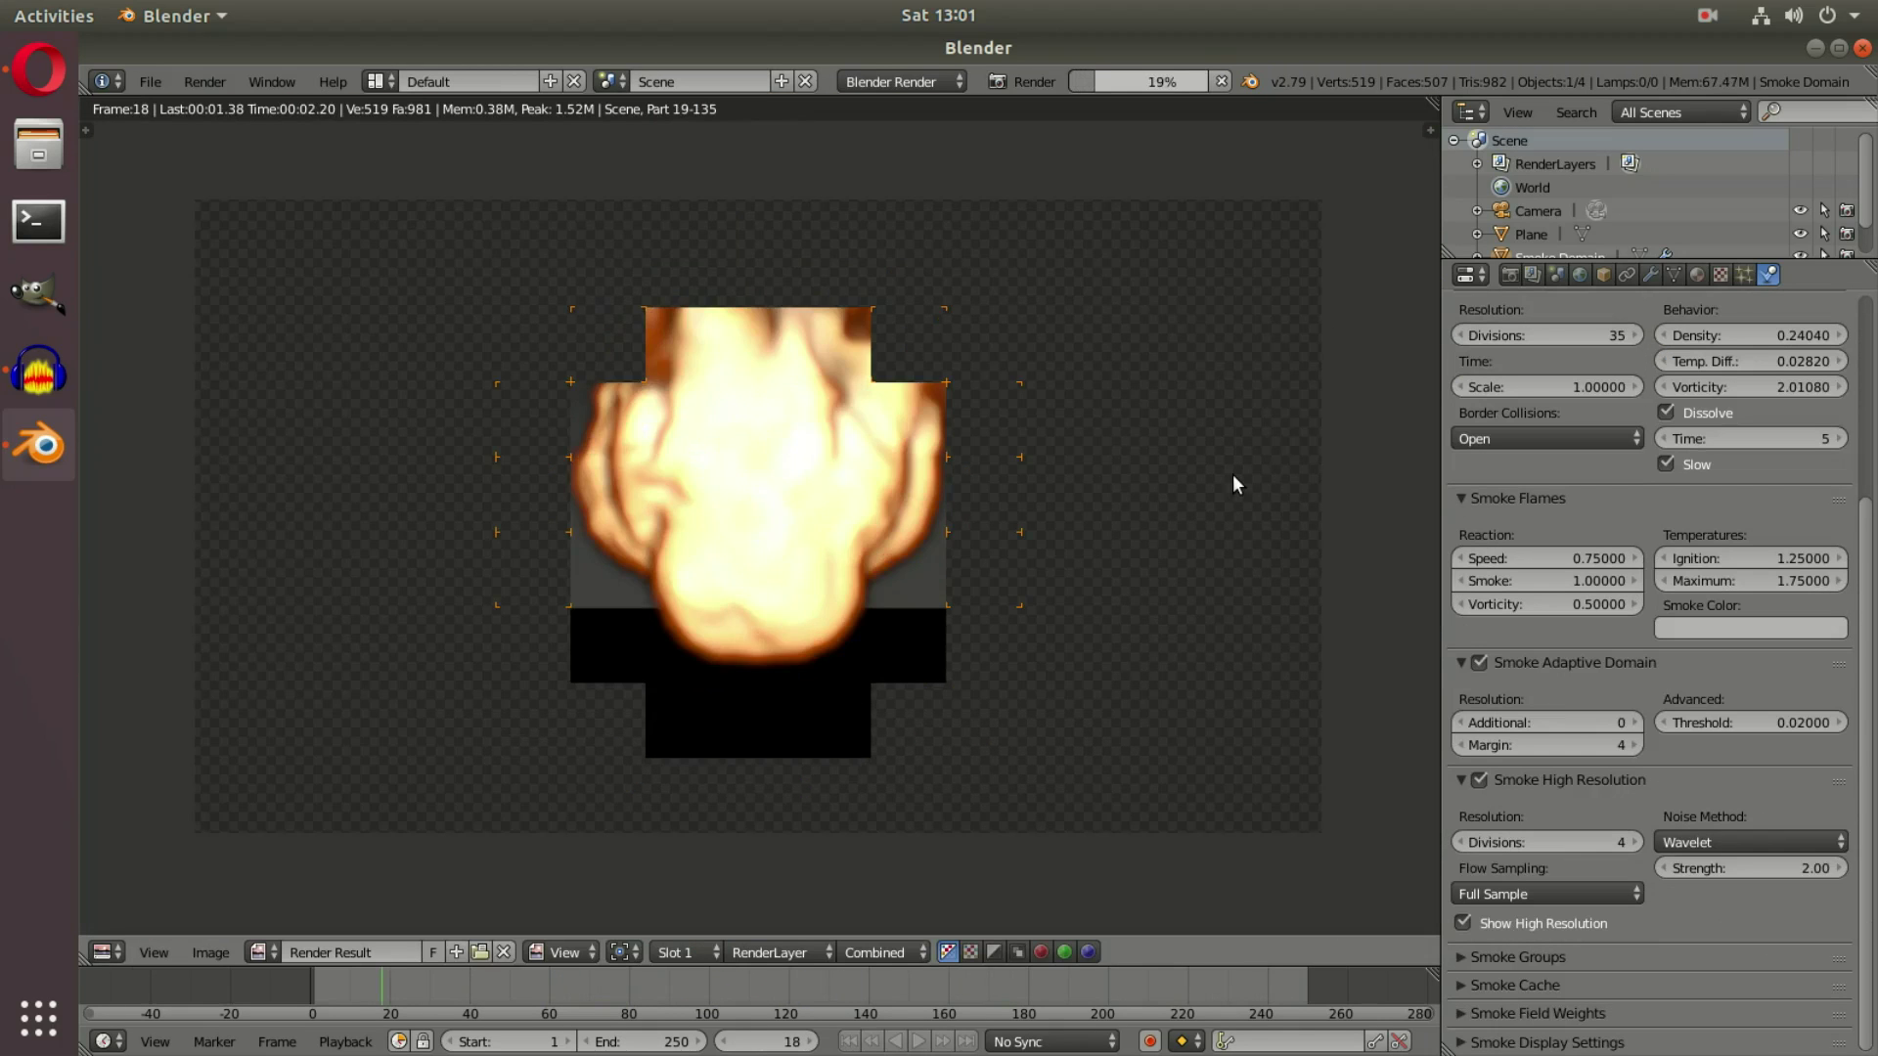
Examine the high-resolution fire in the render of frame 18 and return to the 3D view
scroll(1142, 513, "down", 3)
scroll(1146, 514, "up", 2)
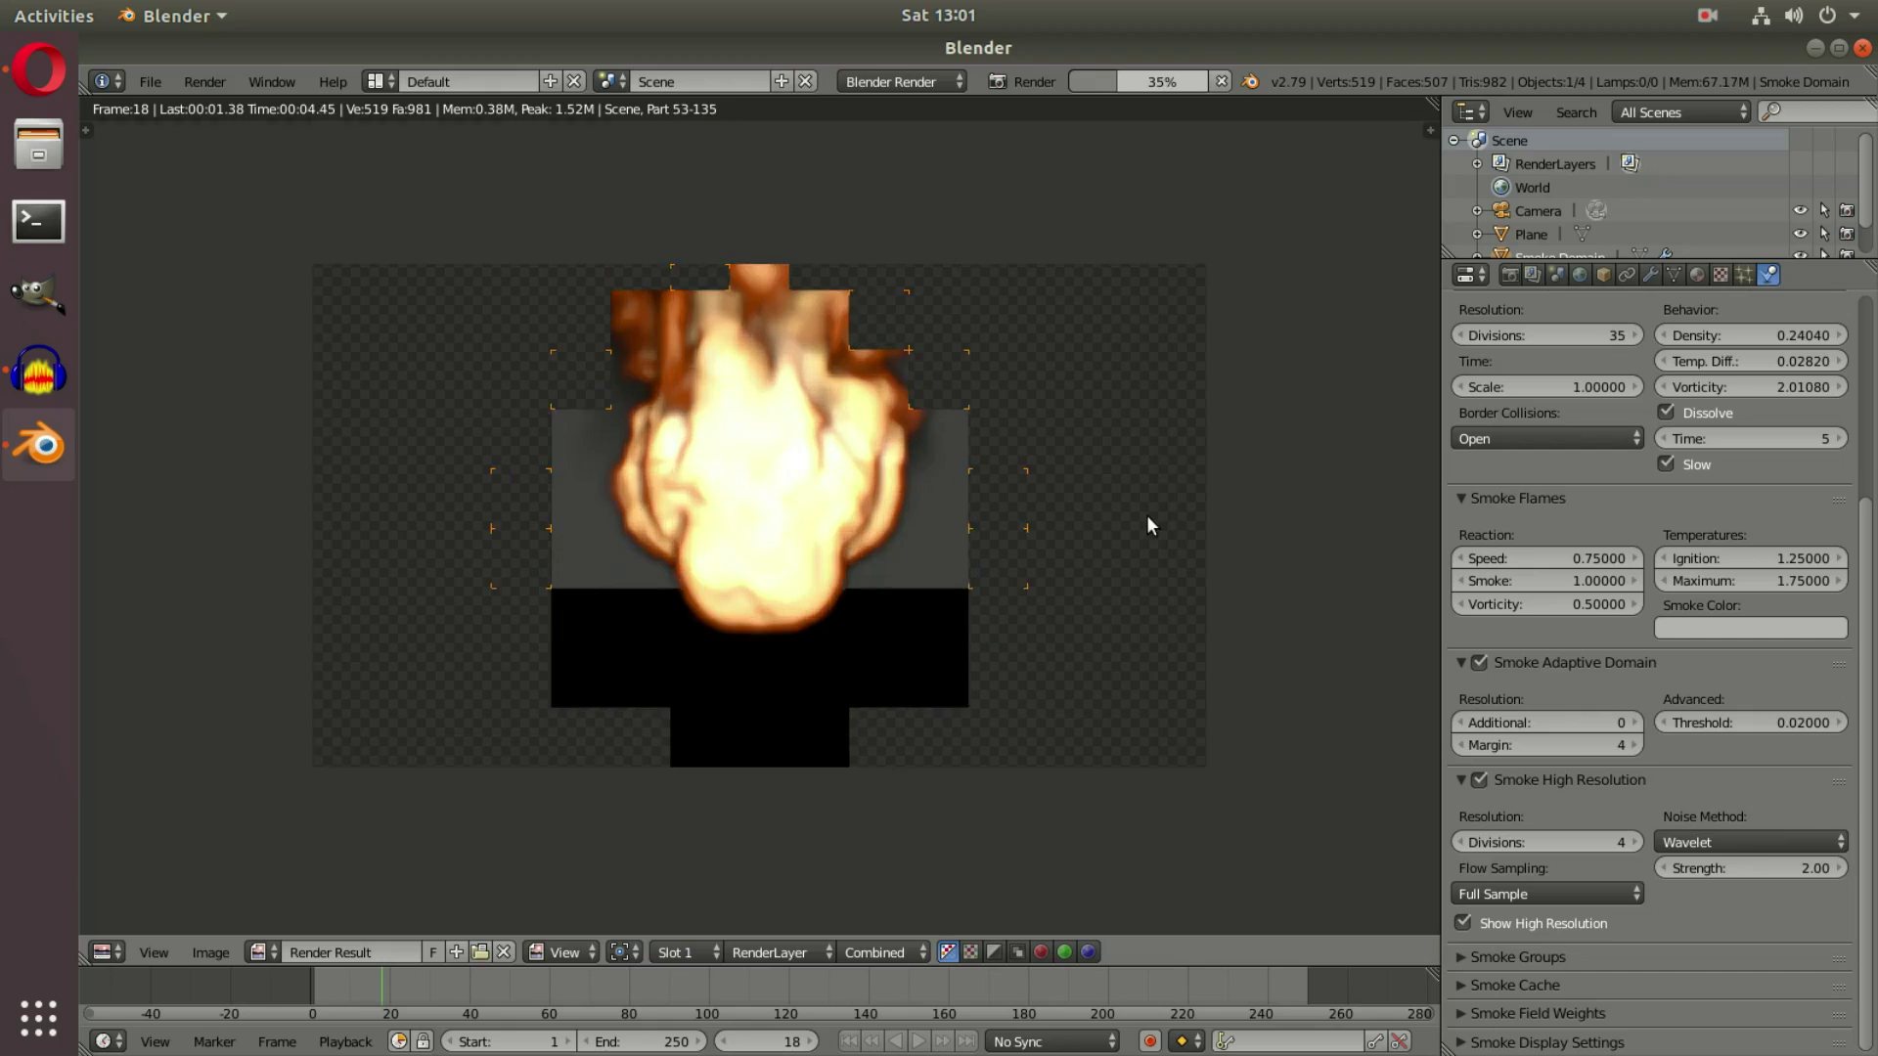
scroll(1146, 515, "up", 2)
scroll(1150, 509, "down", 4)
scroll(1012, 502, "up", 2)
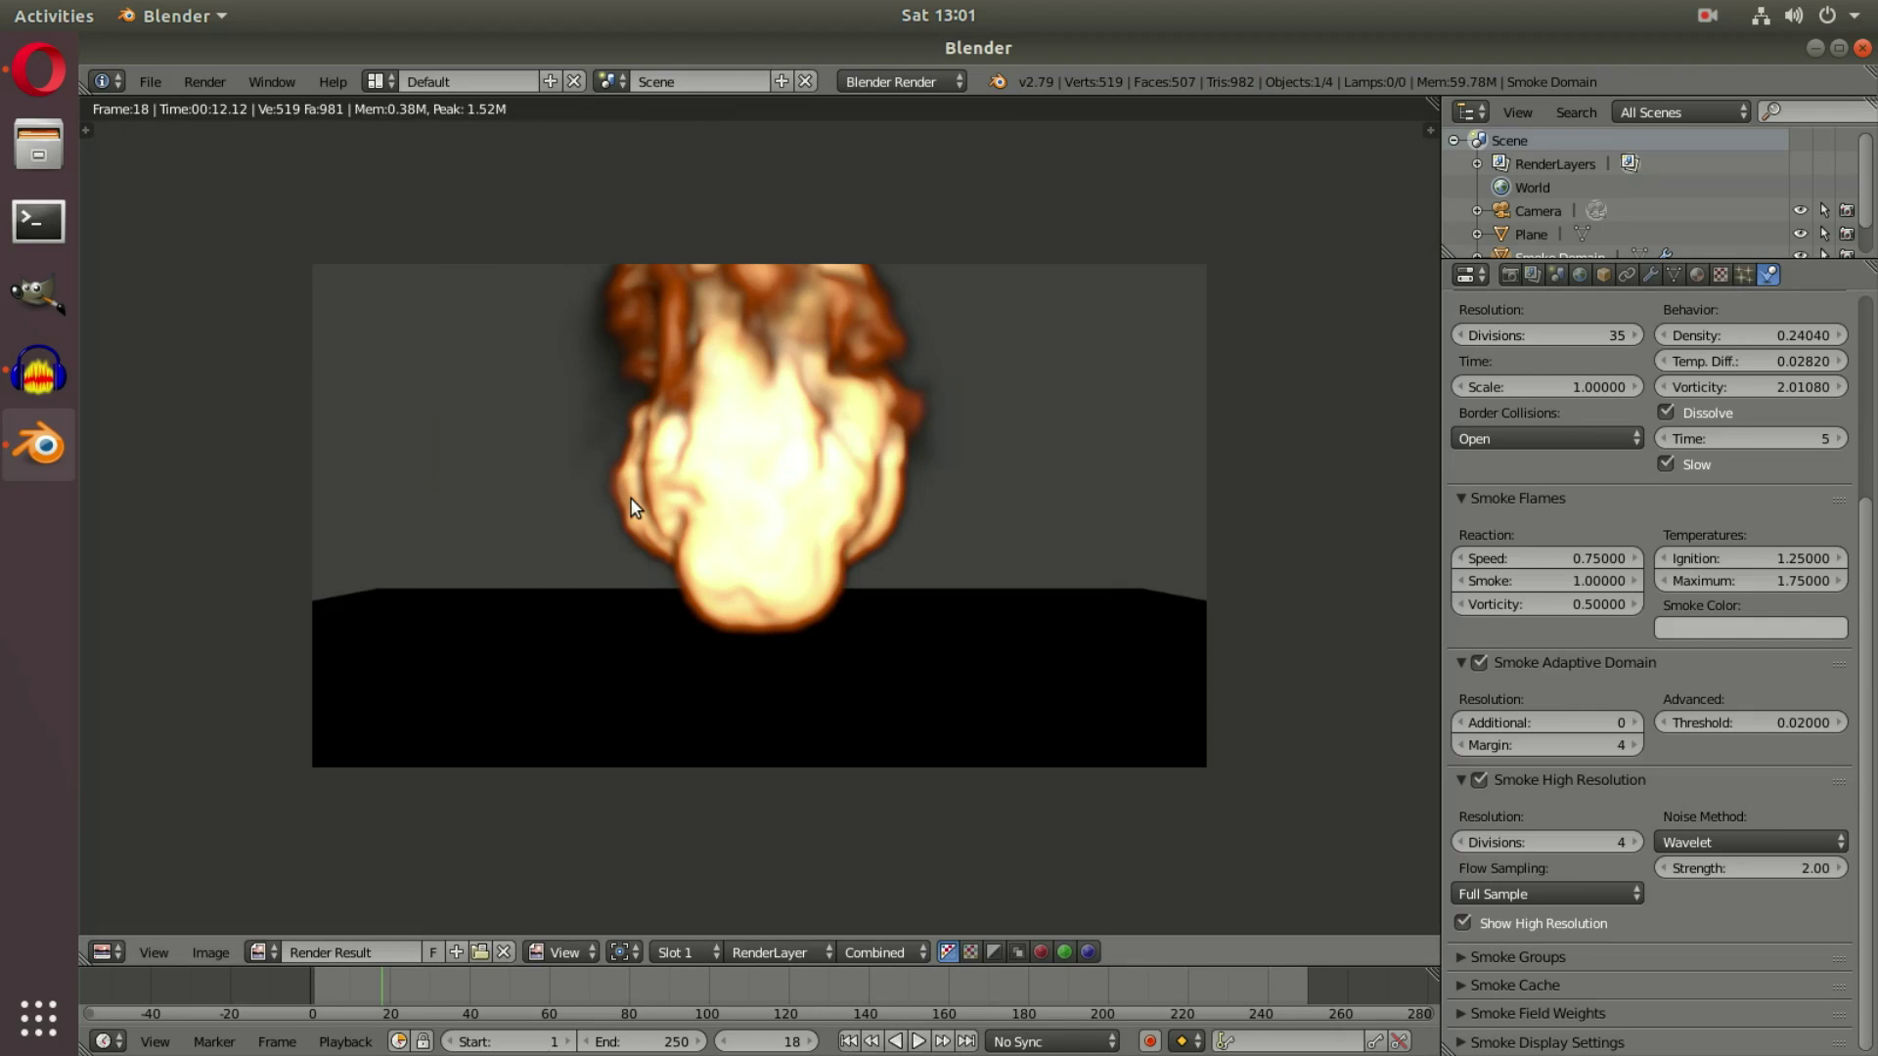
key("Escape")
Set the smoke domain's resolution divisions to 96 and replay the simulation from the start, stopping at frame 13
left_click(1546, 335)
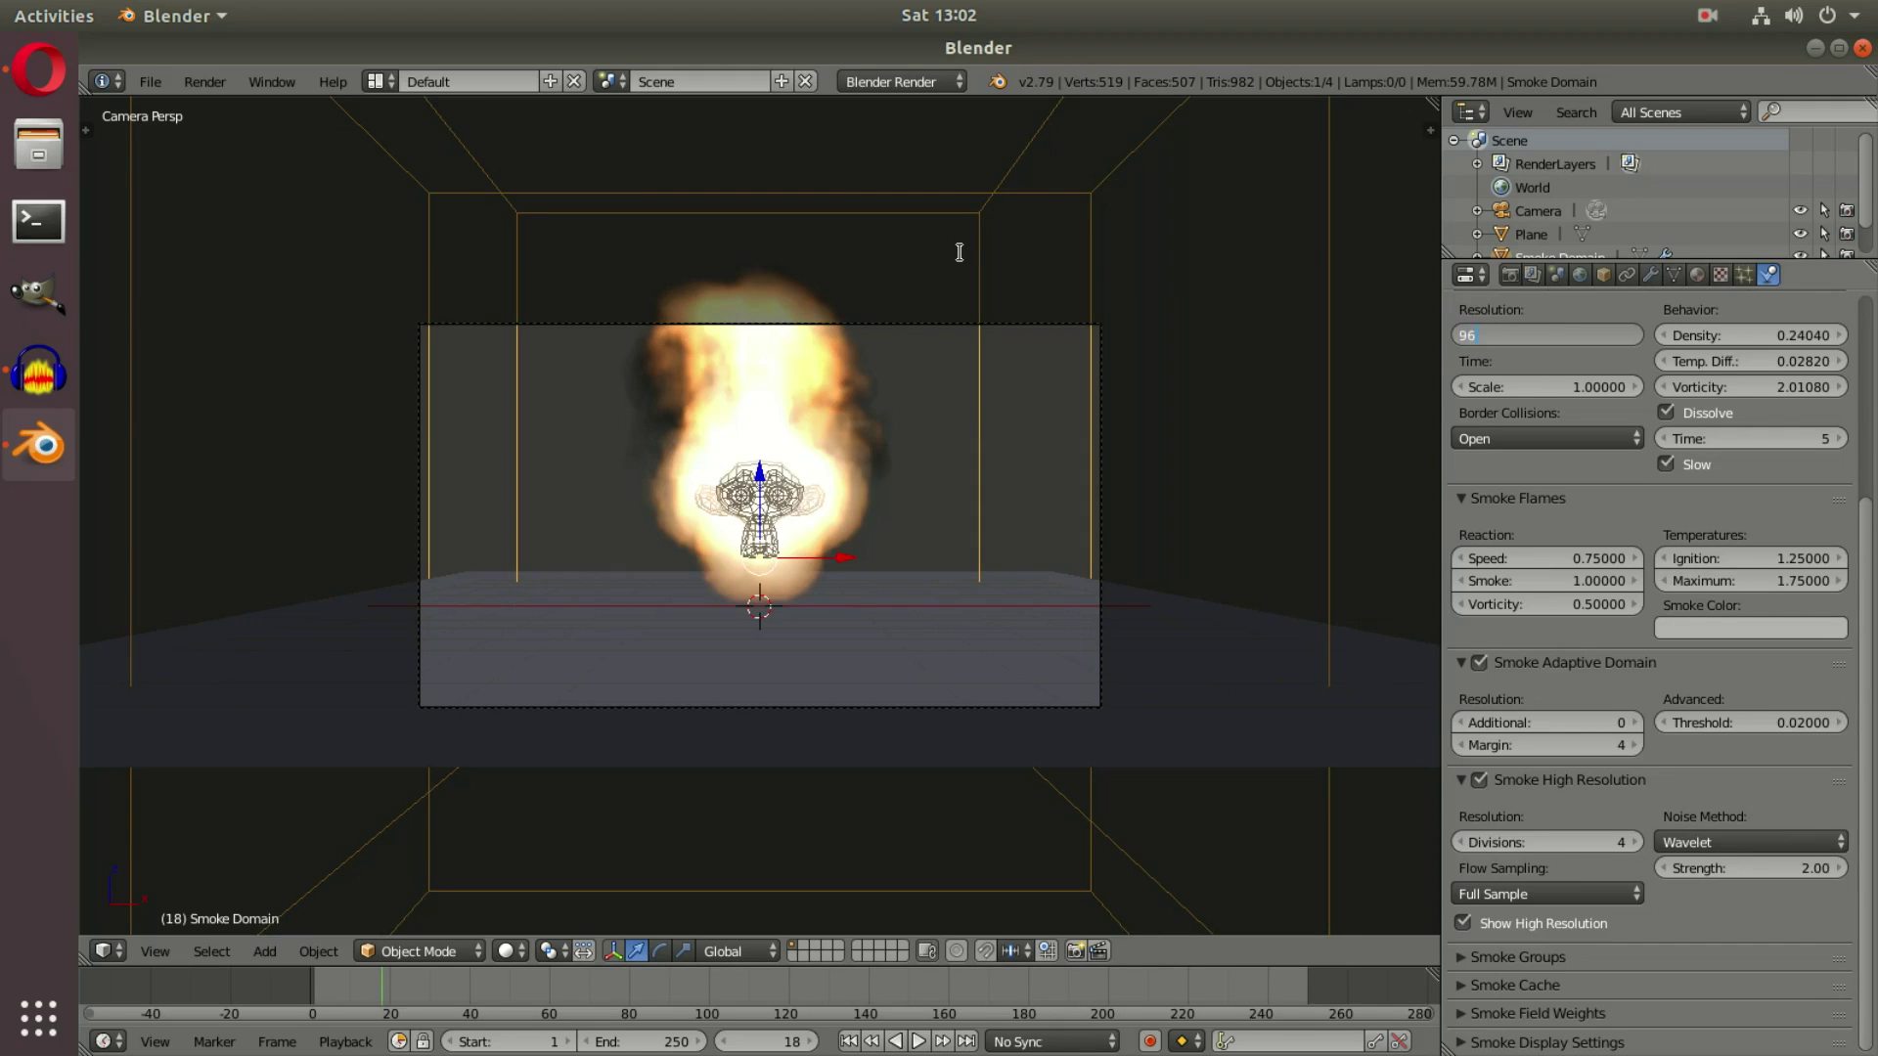
type("96")
key("Return")
left_click(849, 1042)
left_click(919, 1041)
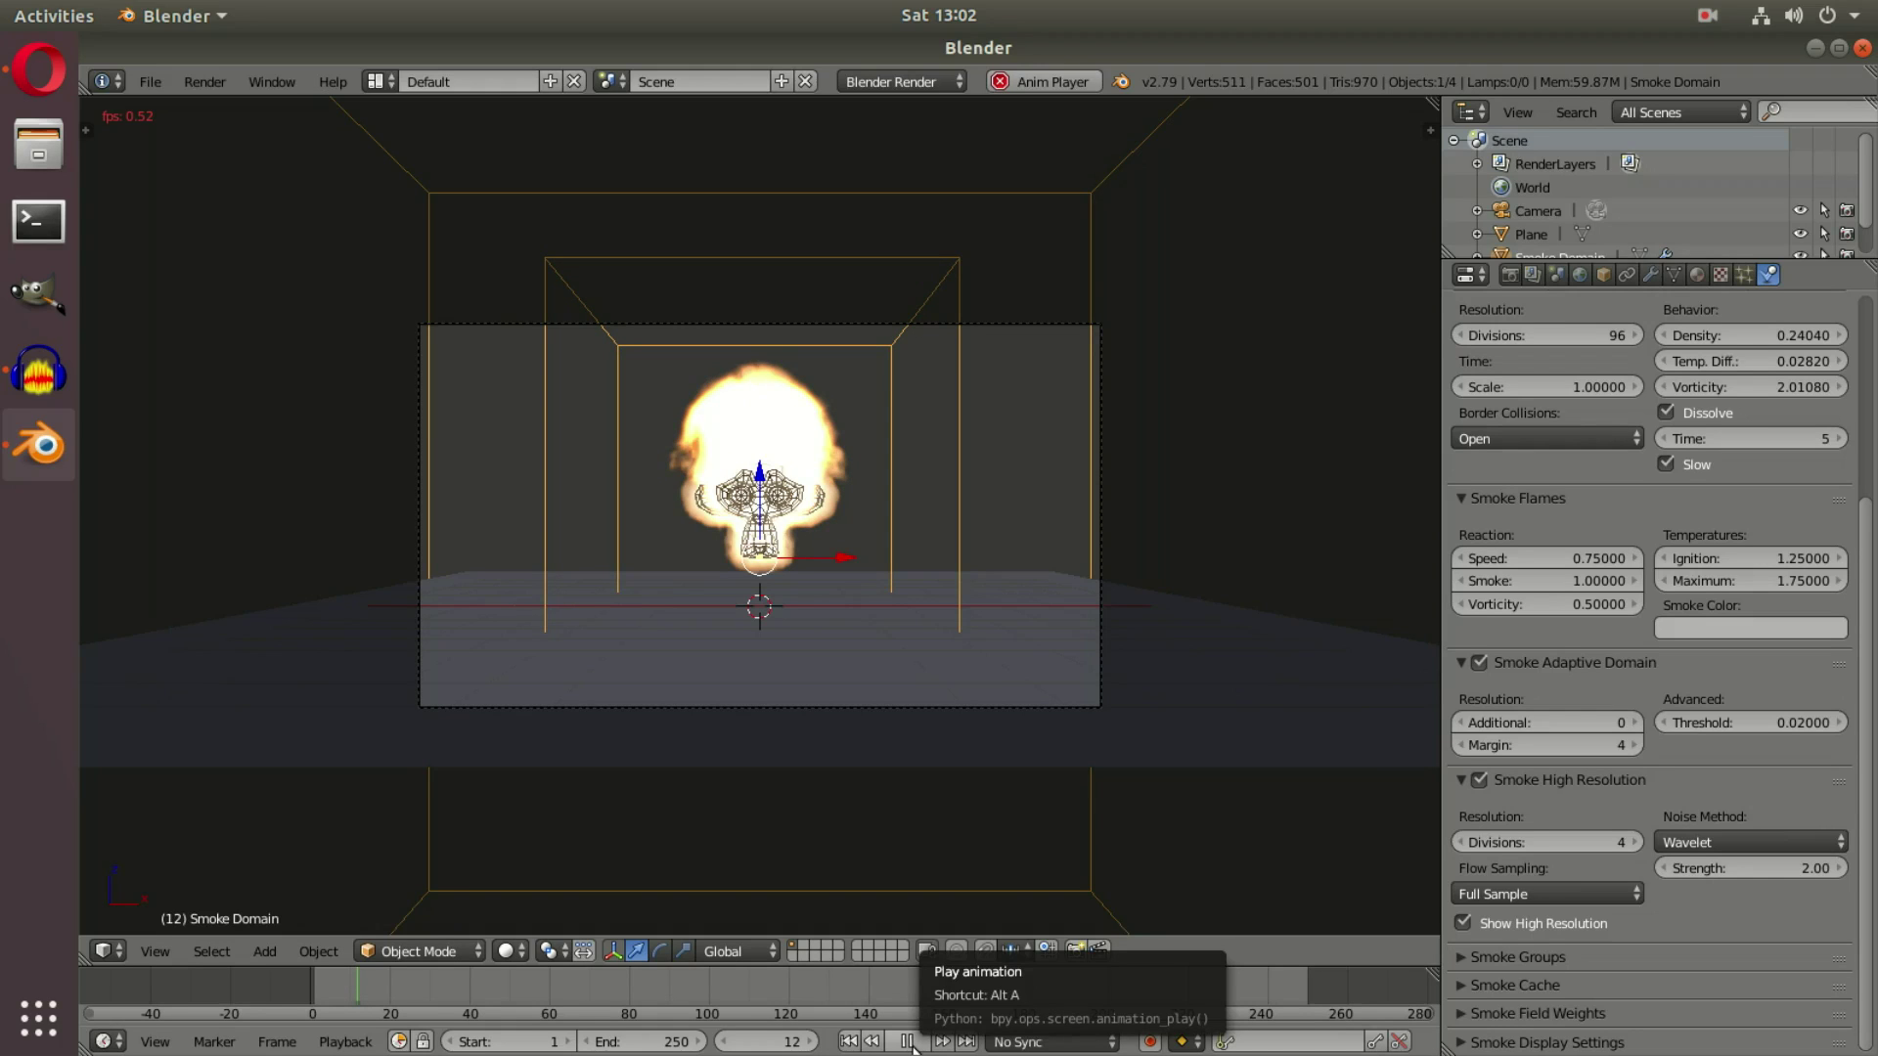
left_click(908, 1041)
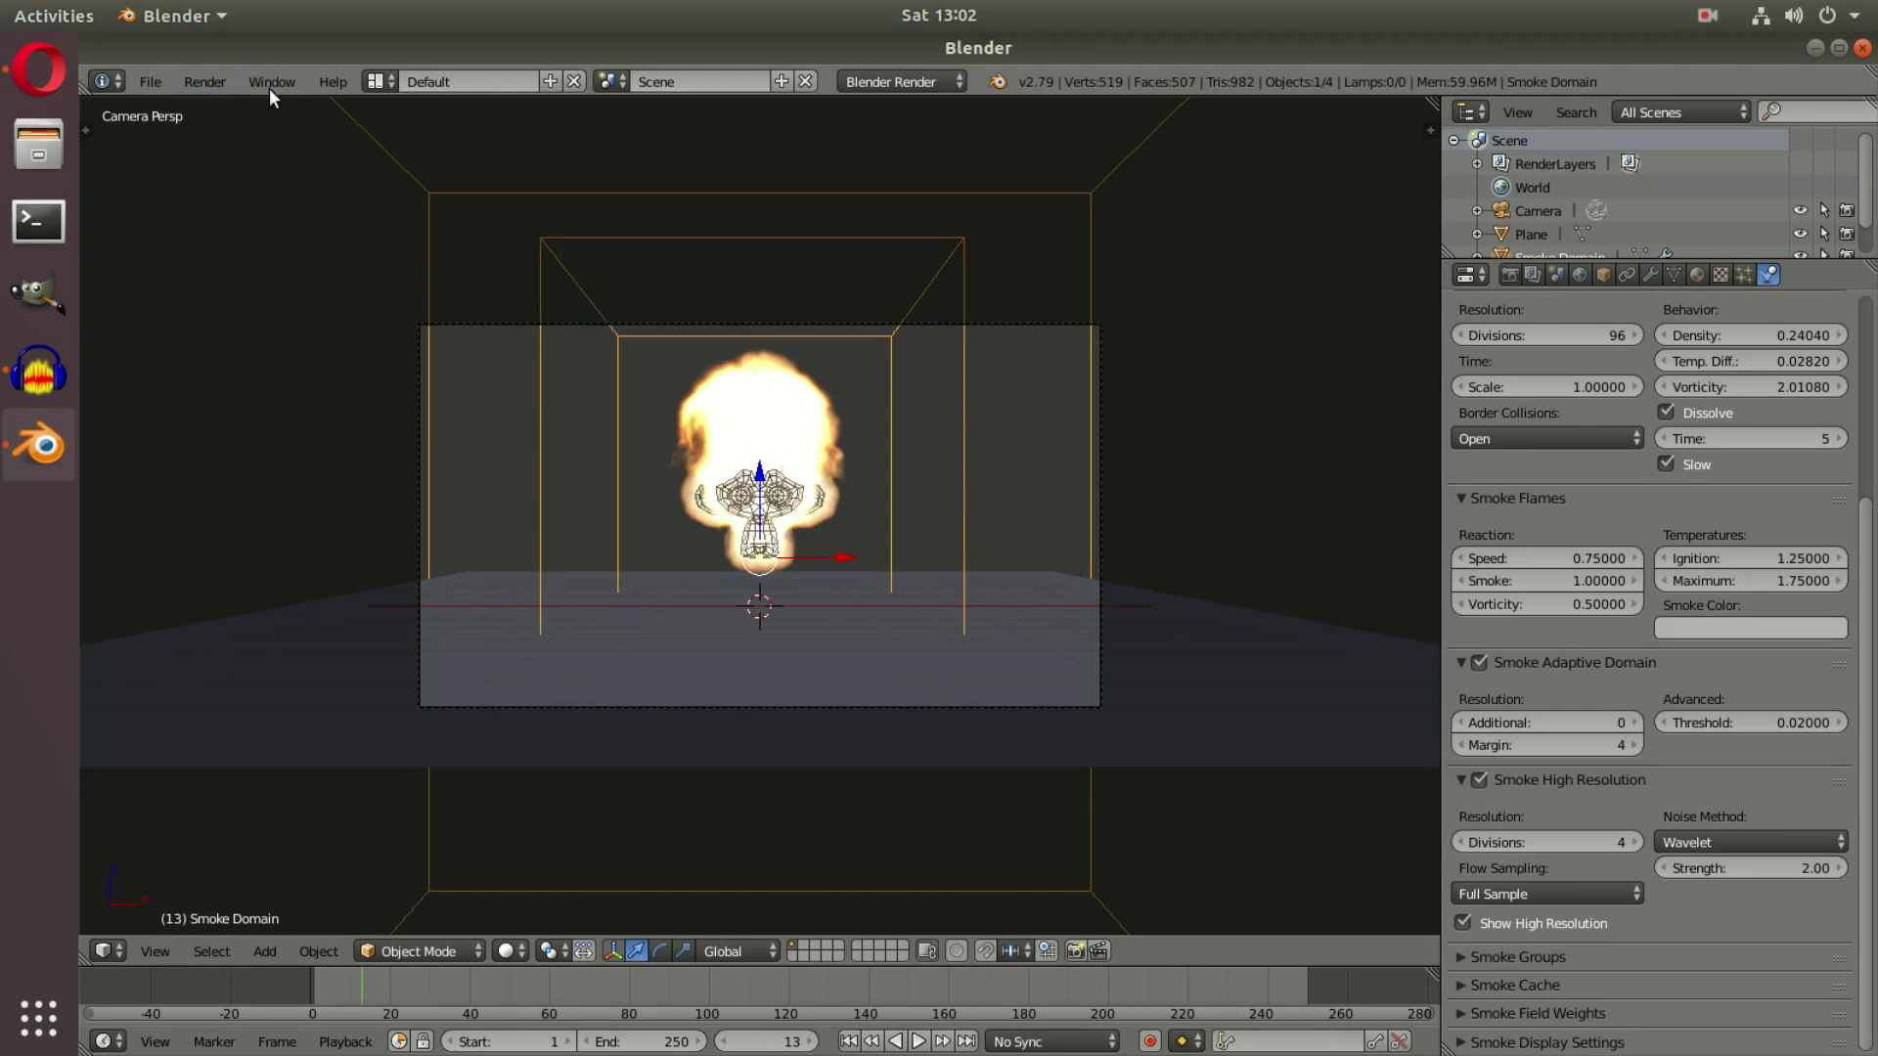
Render frame 13, inspect the detail of the flames, and return to the 3D view
left_click(207, 82)
left_click(233, 106)
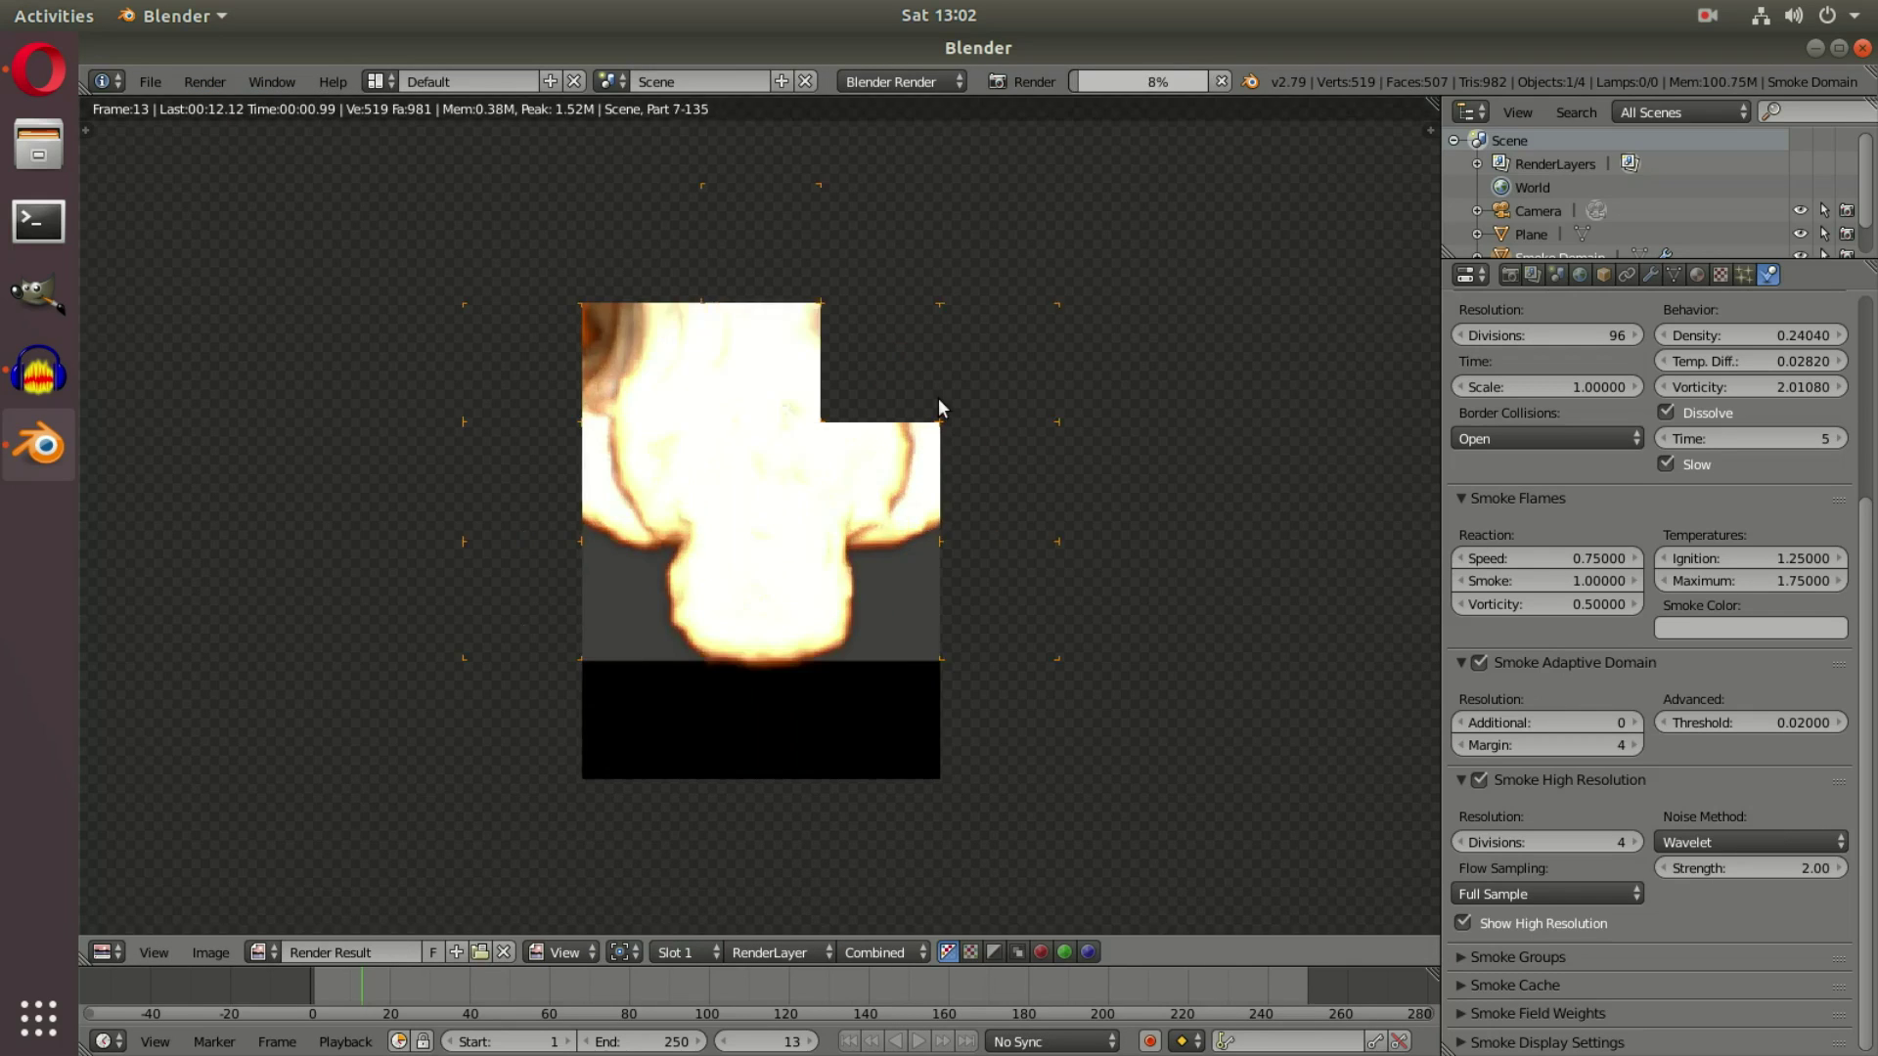
scroll(1004, 414, "down", 1)
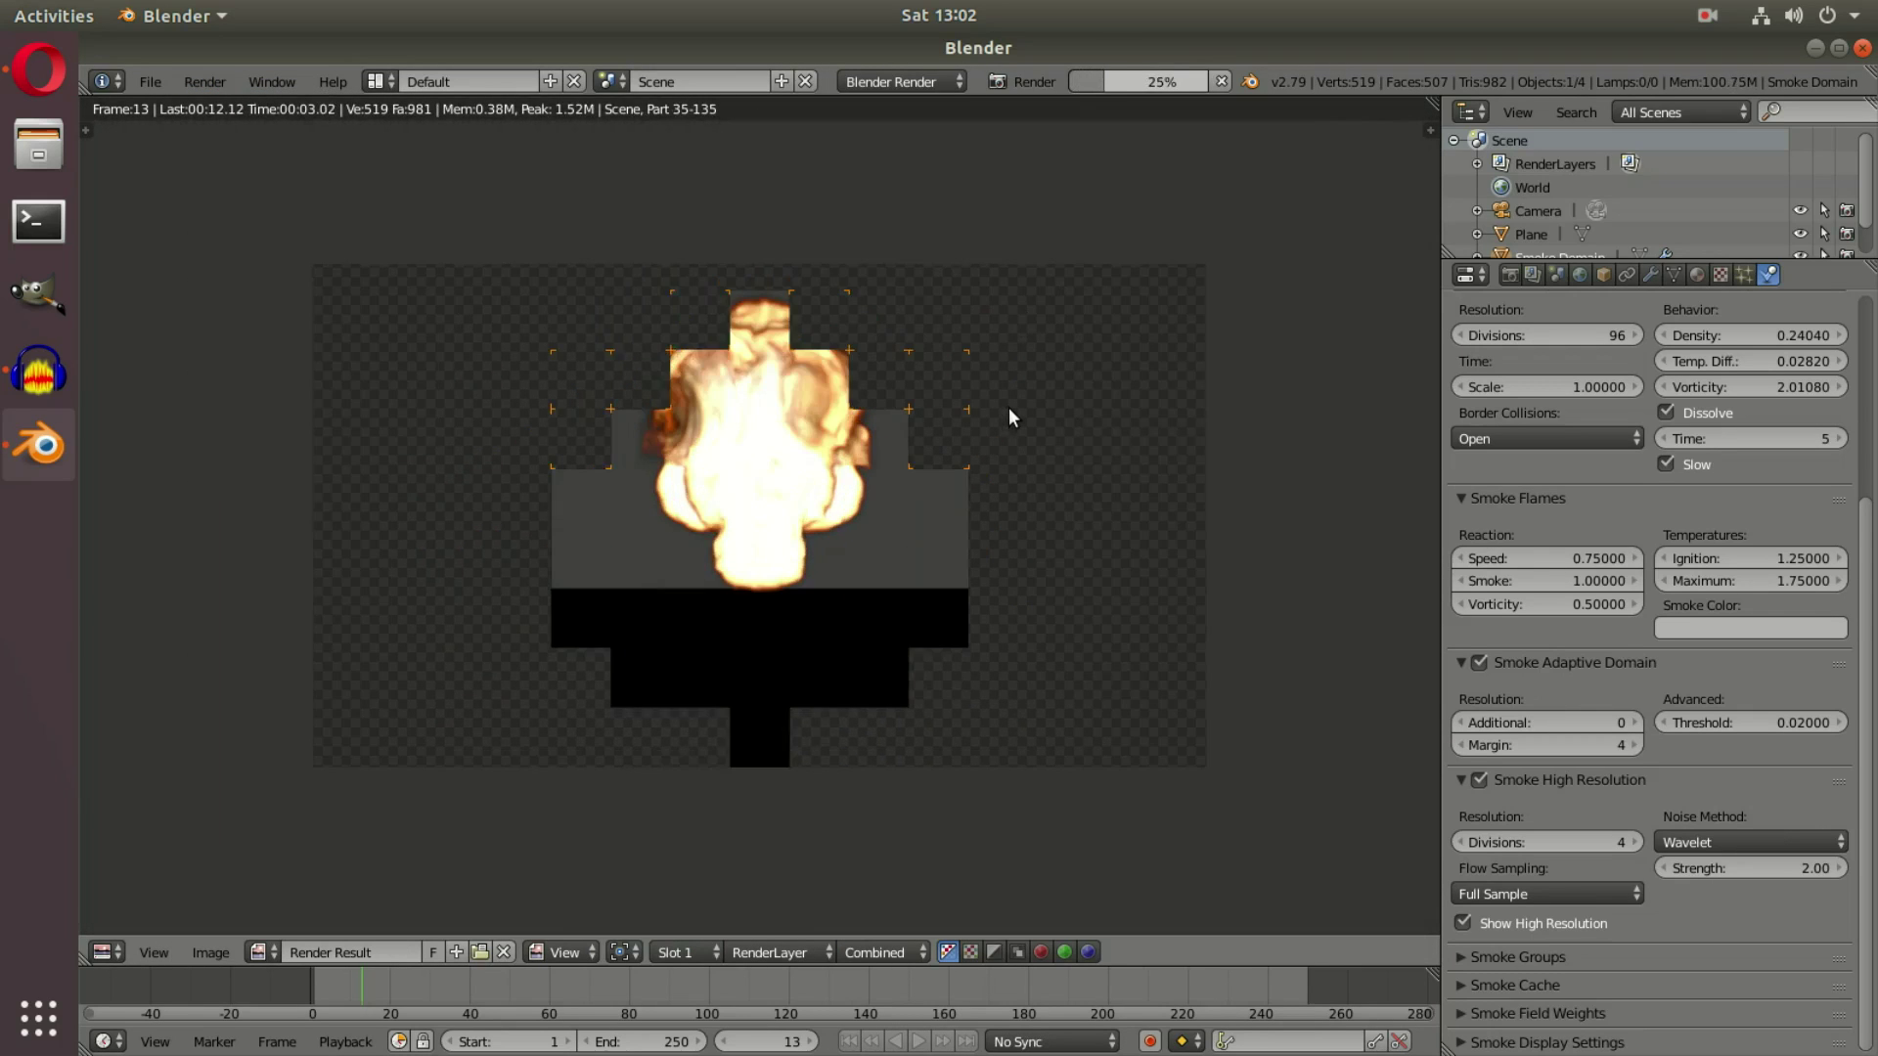
scroll(1006, 414, "up", 1)
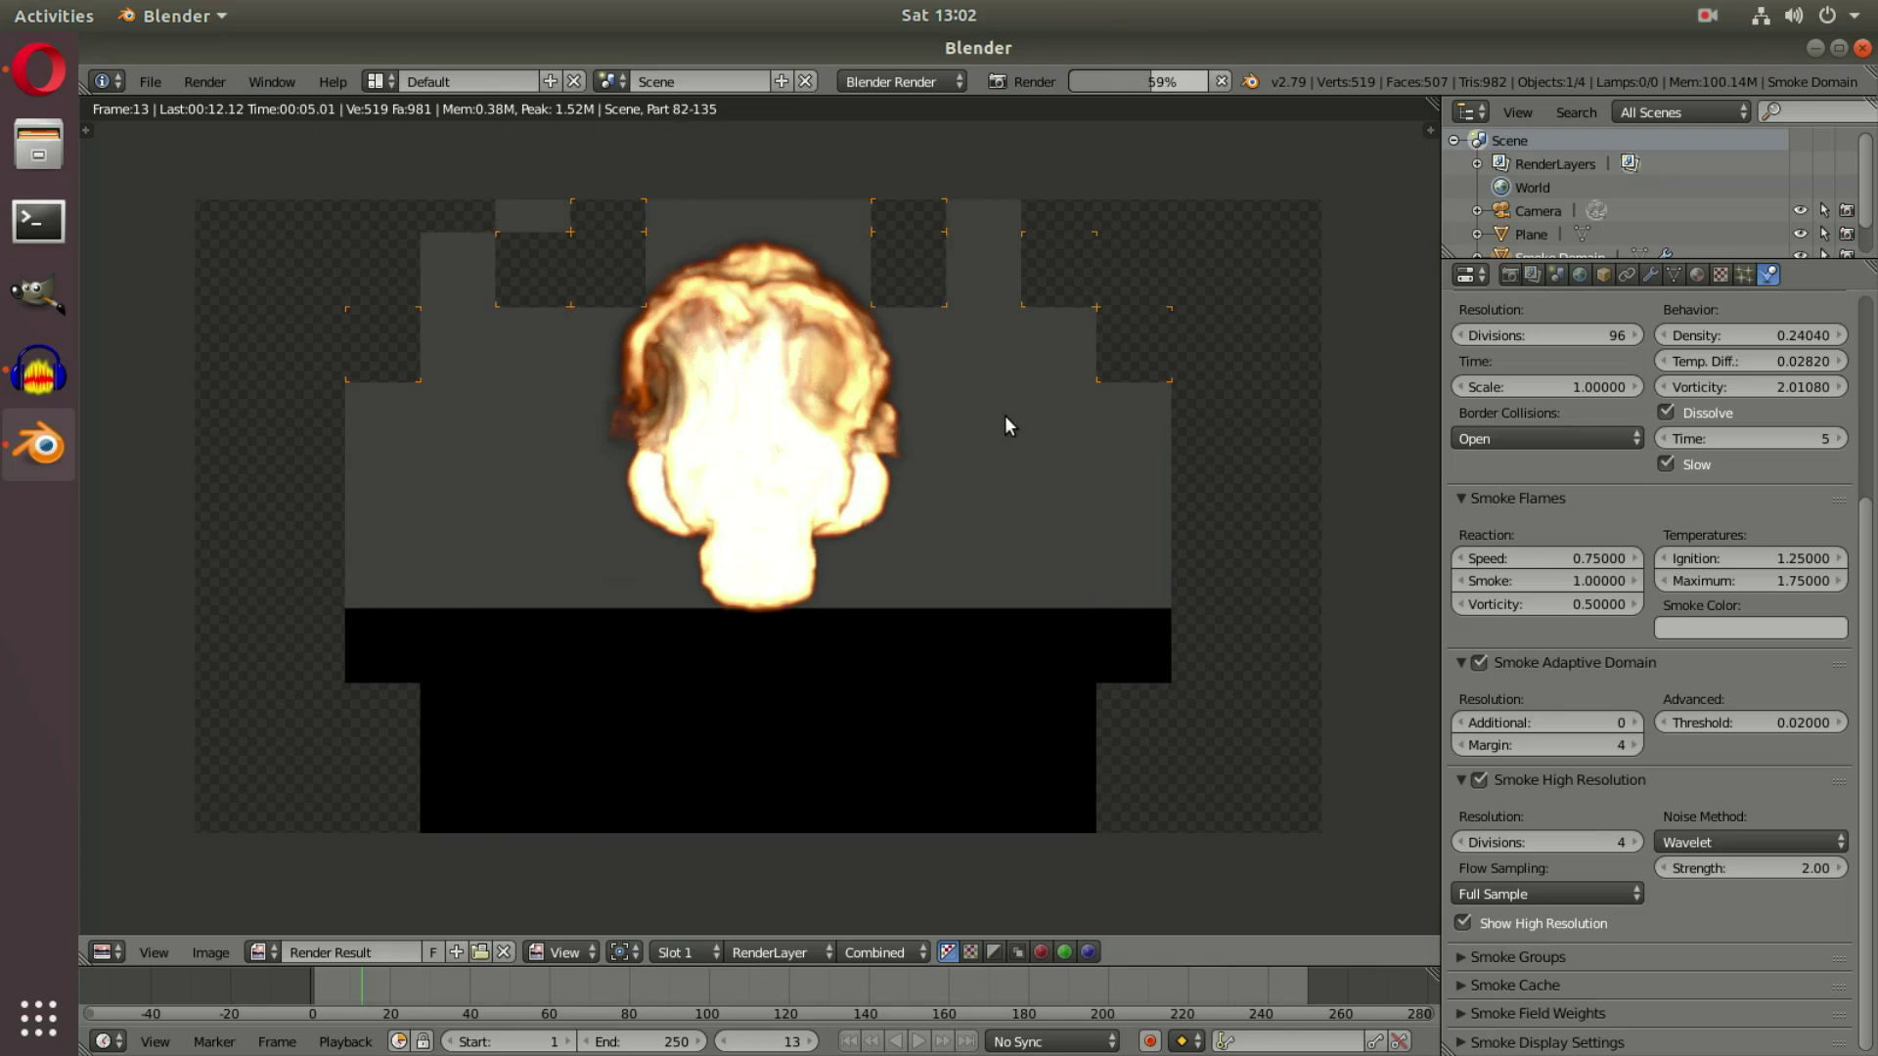
key("Escape")
Set the smoke domain's resolution divisions to 128
left_click(1531, 336)
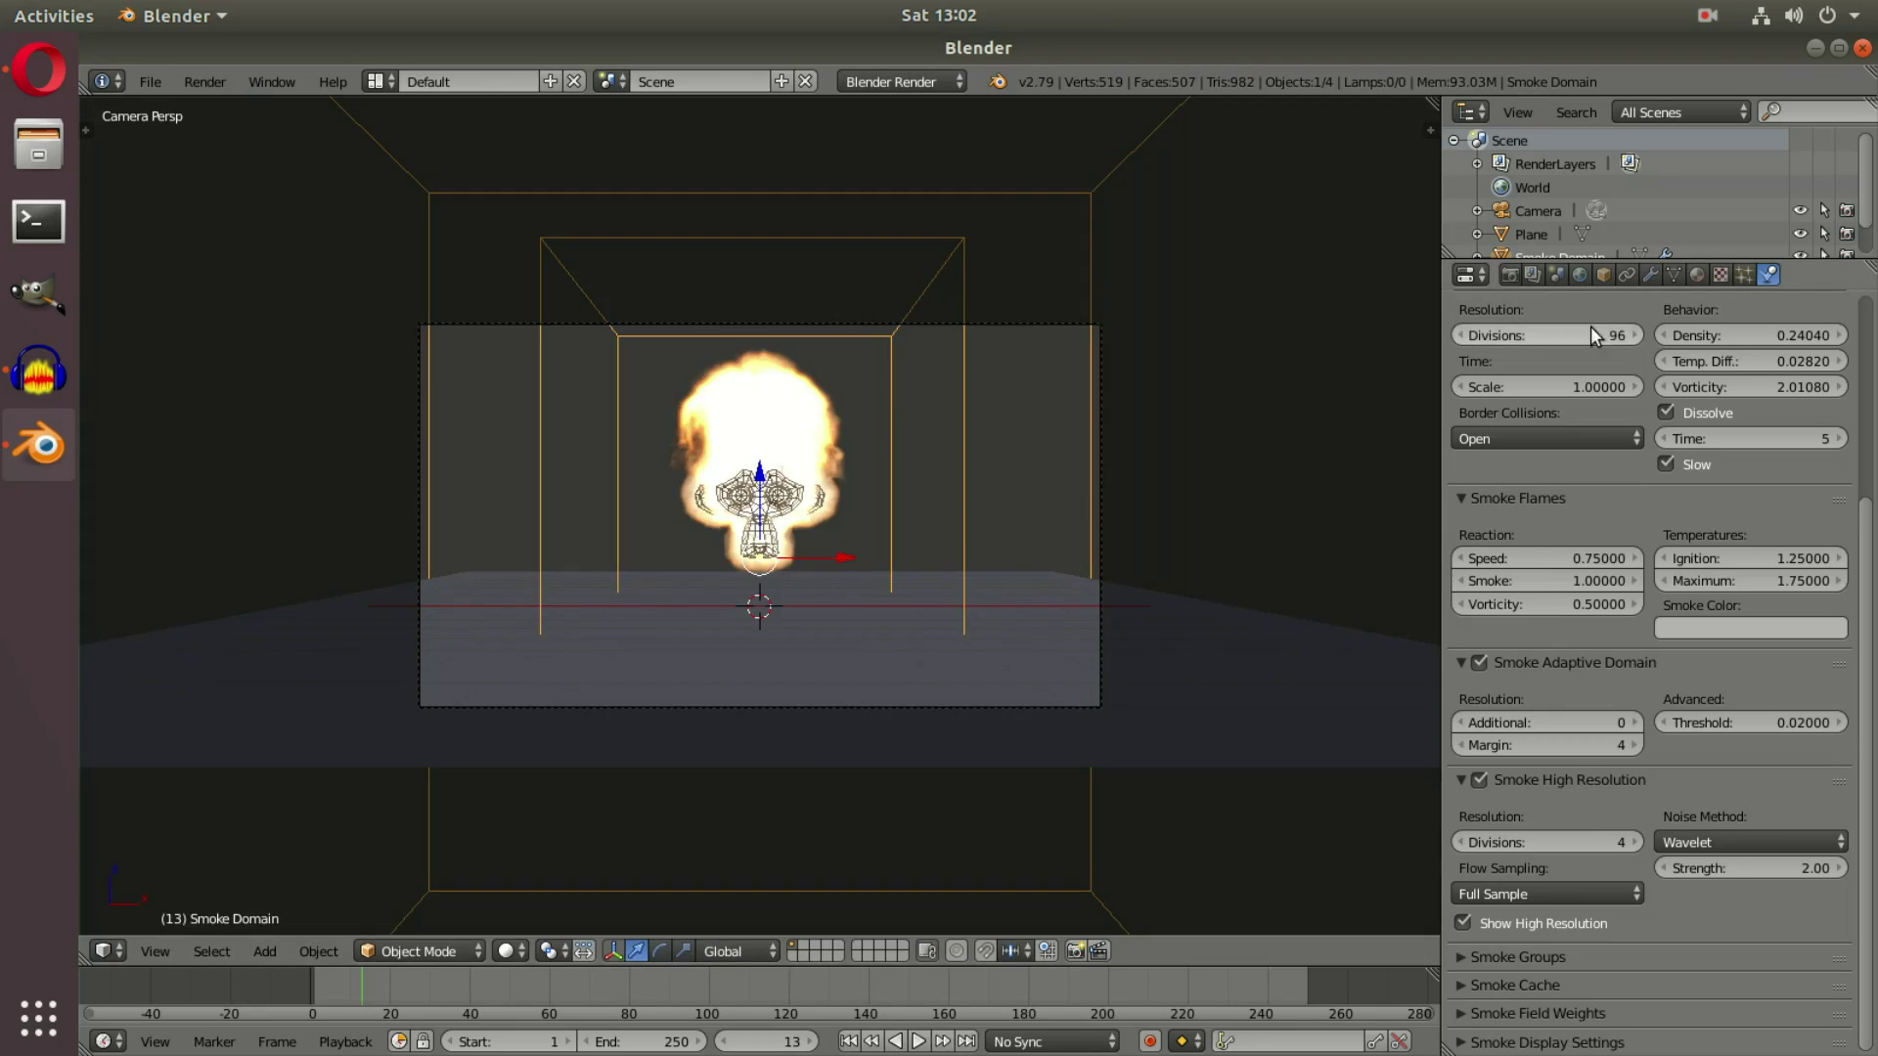
key("Return")
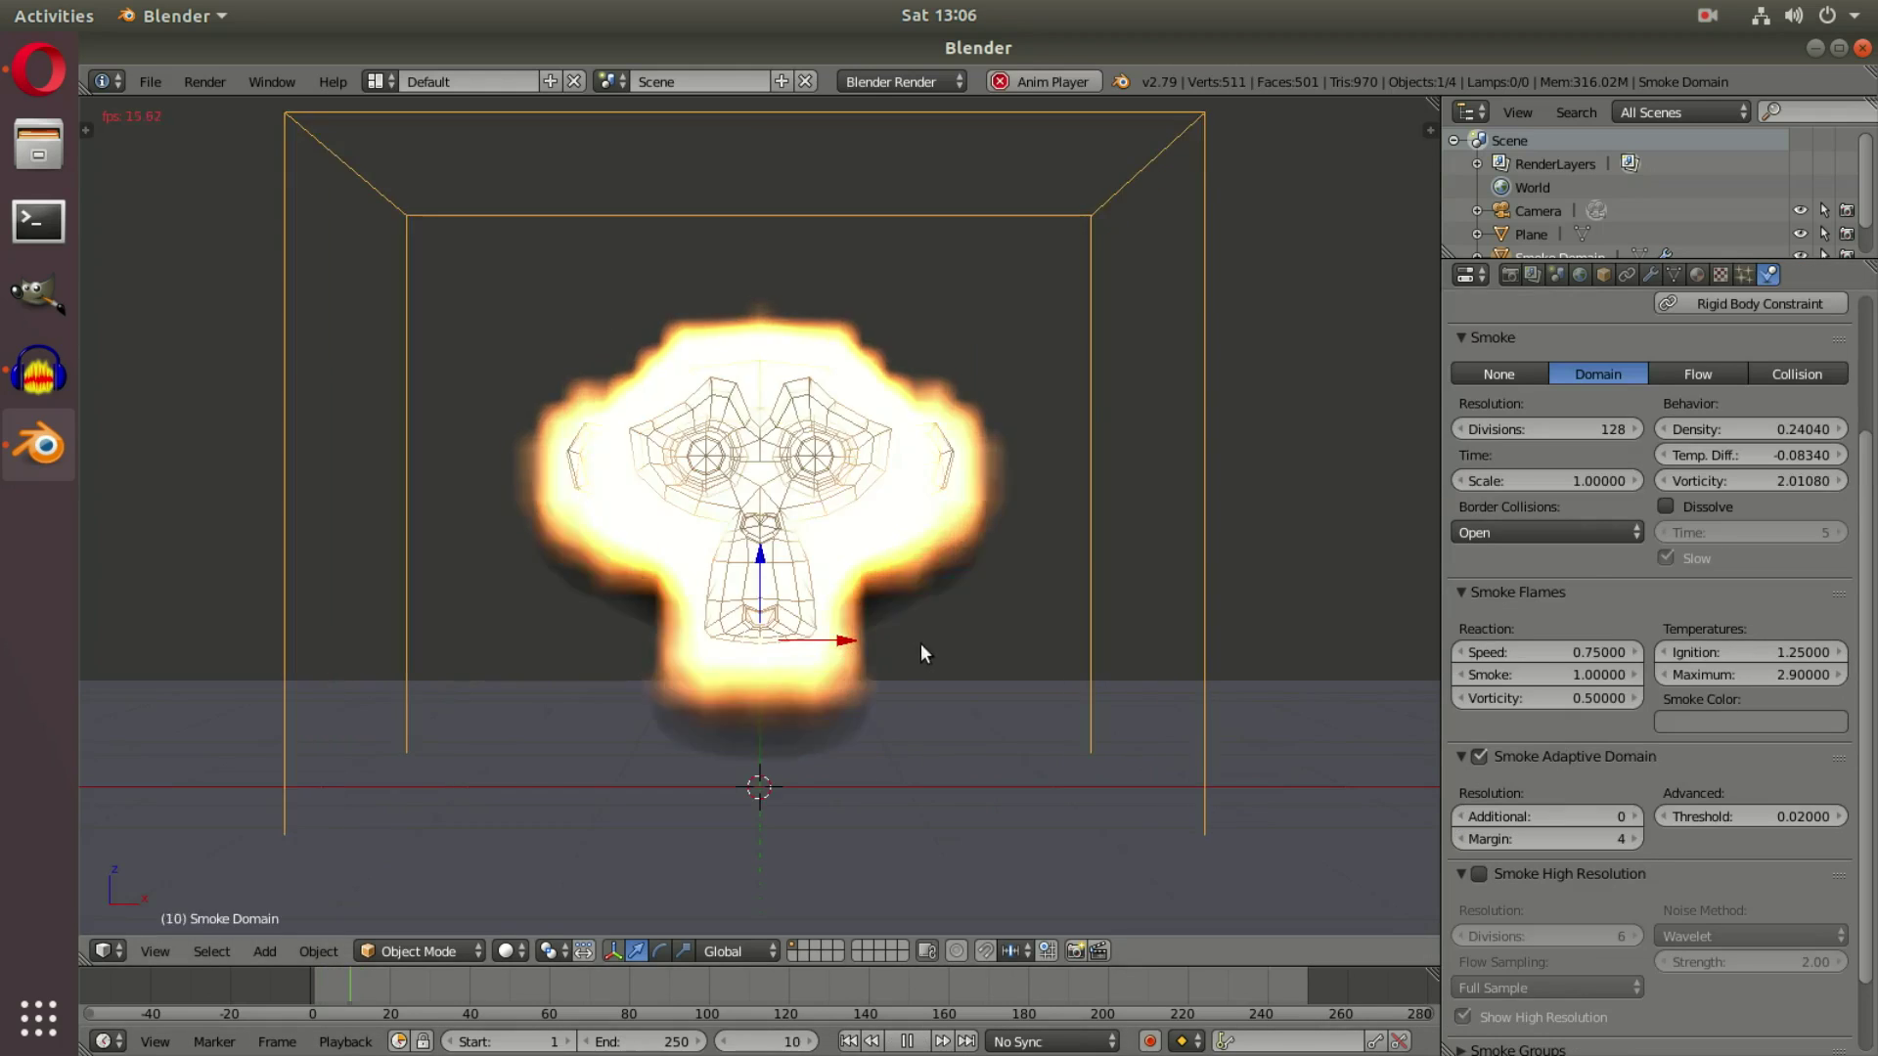
Examine the fire and smoke around the monkey head from several angles and distances during playback
middle_click_drag(919, 643, 982, 673)
scroll(866, 728, "up", 2)
middle_click_drag(865, 726, 718, 697)
scroll(1047, 772, "up", 3)
scroll(1061, 780, "down", 3)
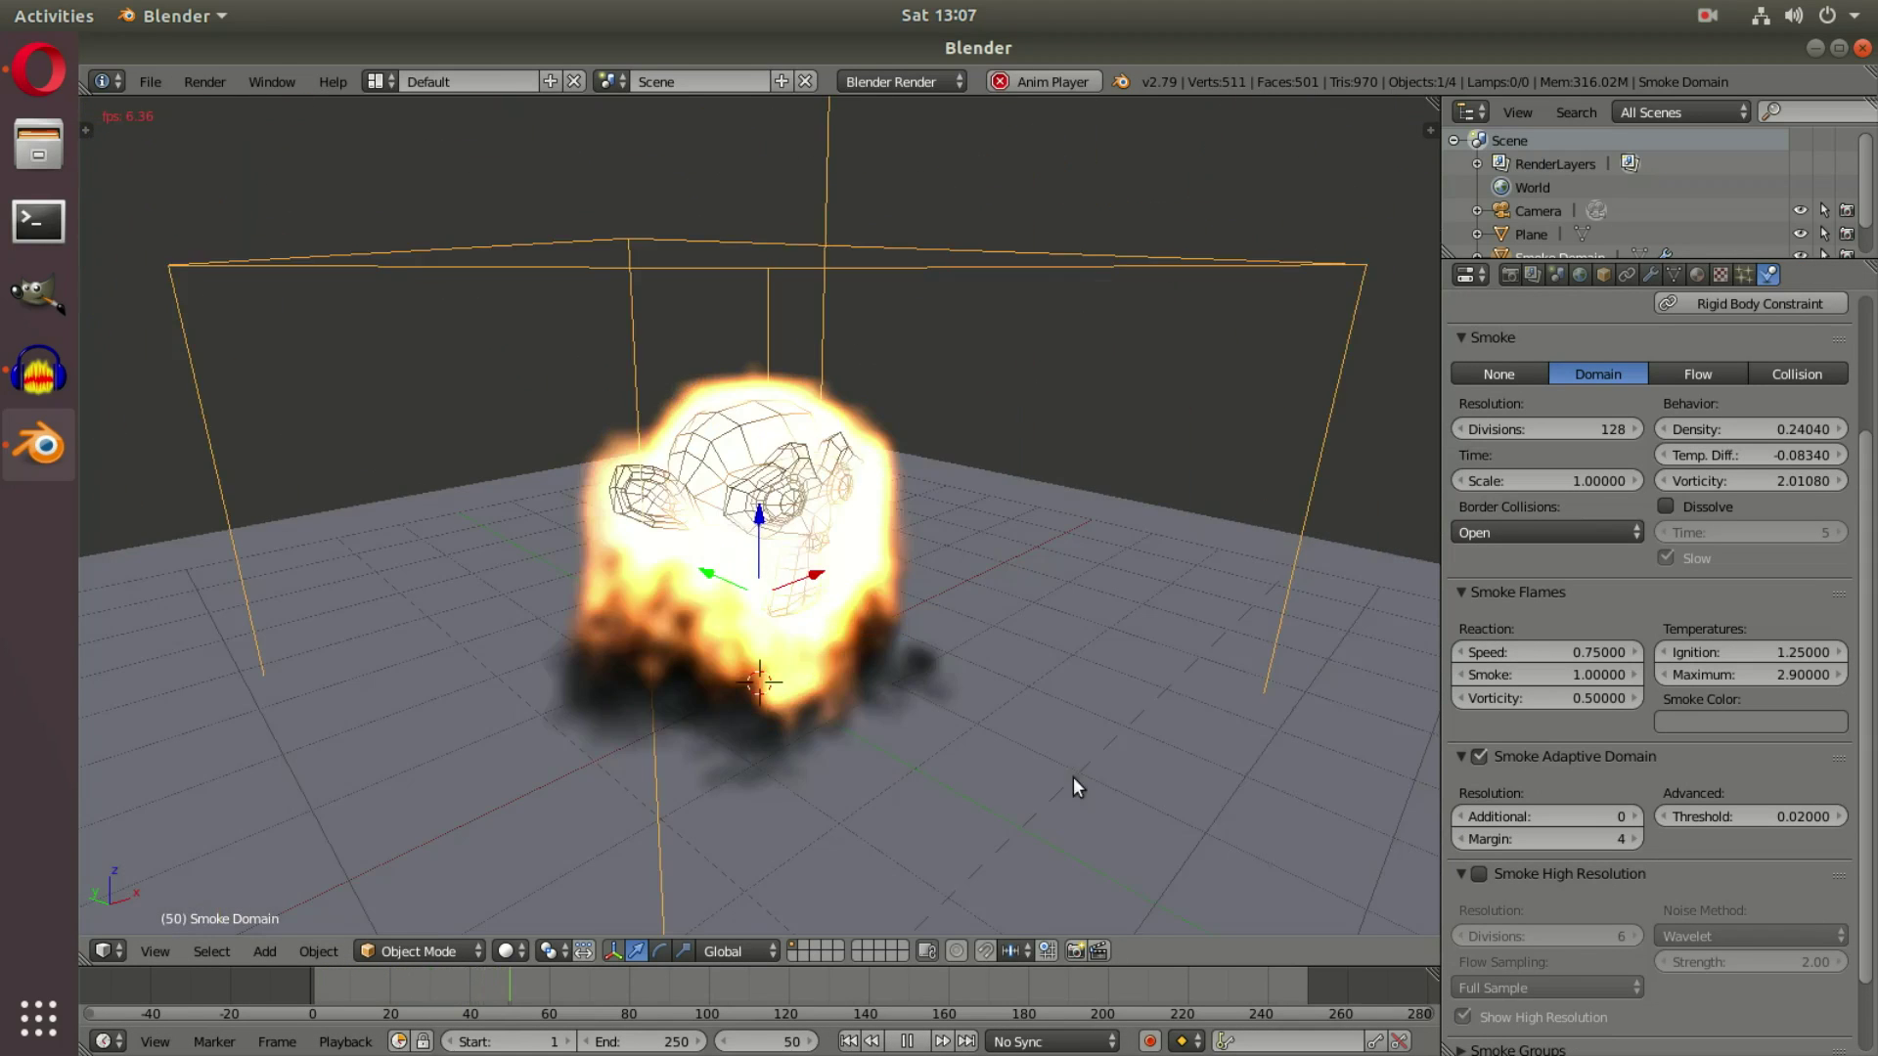
scroll(1027, 782, "down", 2)
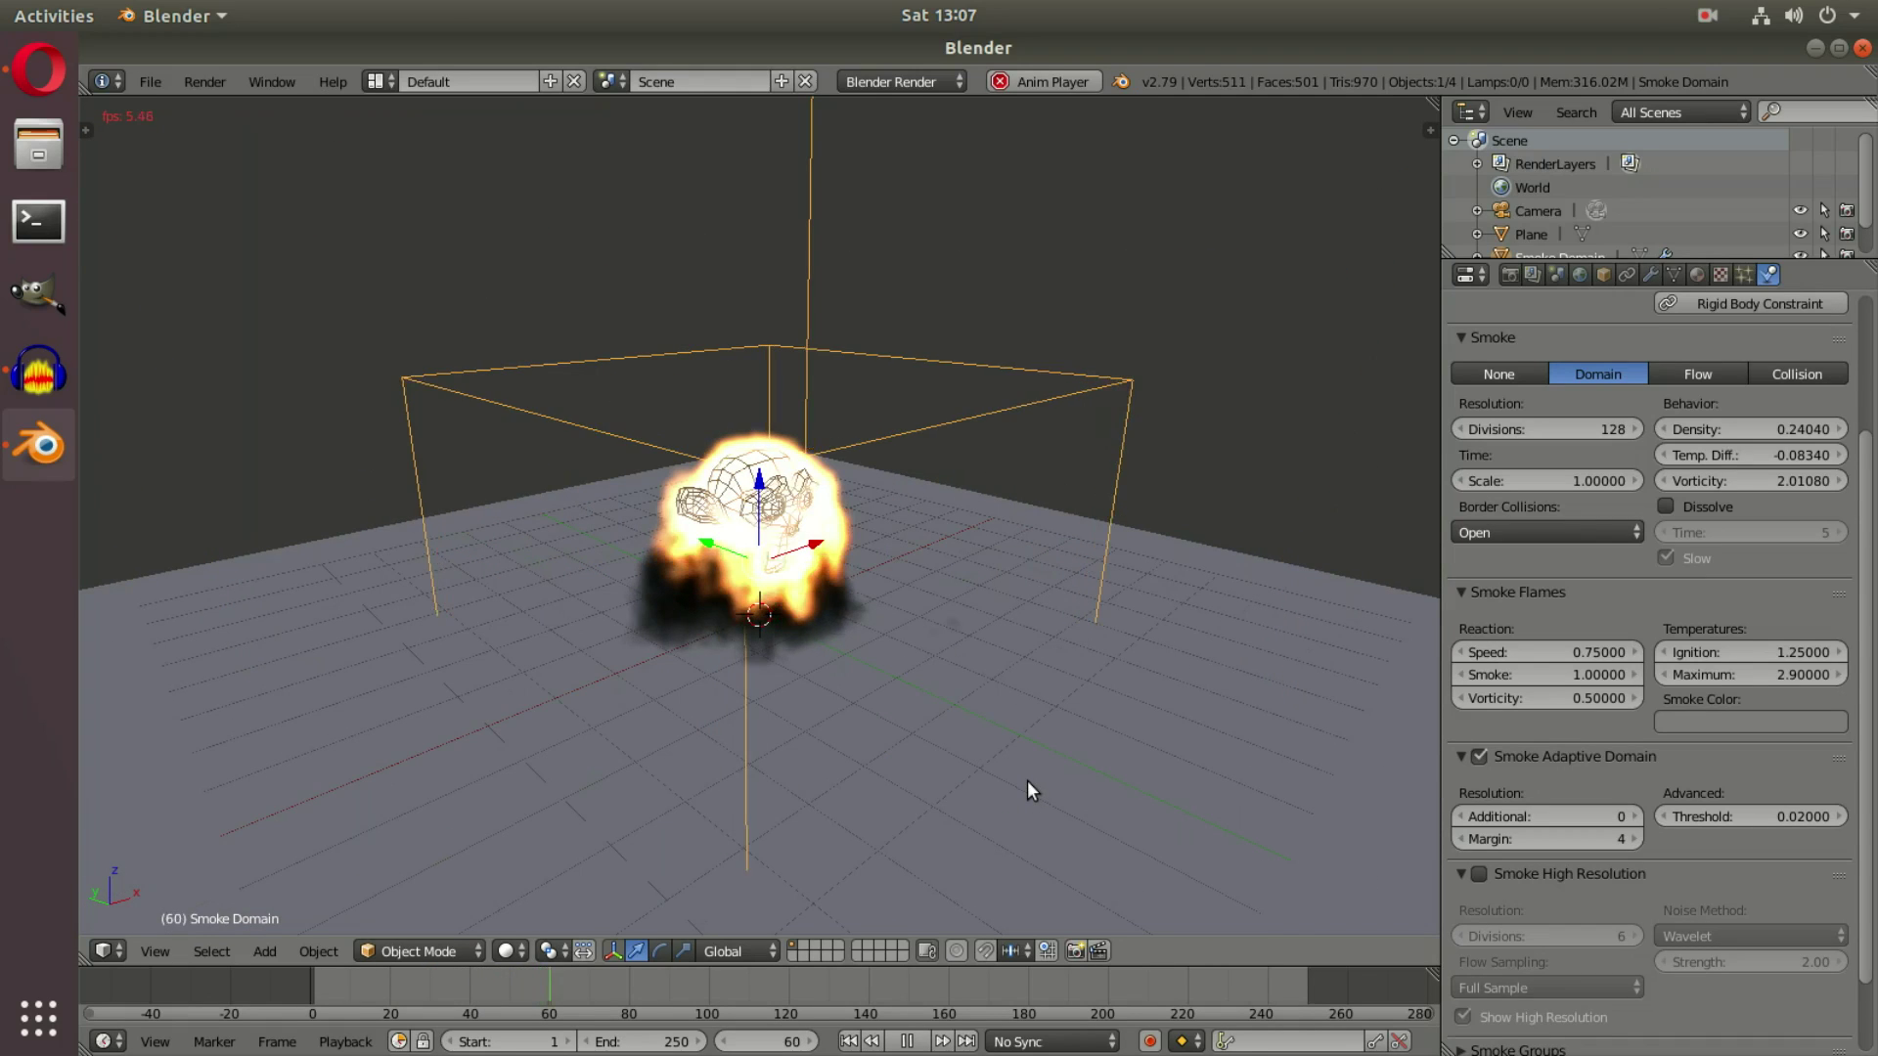
Select the ground plane and check from above and below how the smoke behaves where it meets the plane
right_click(1027, 782)
scroll(1017, 802, "down", 3)
middle_click_drag(847, 661, 847, 660)
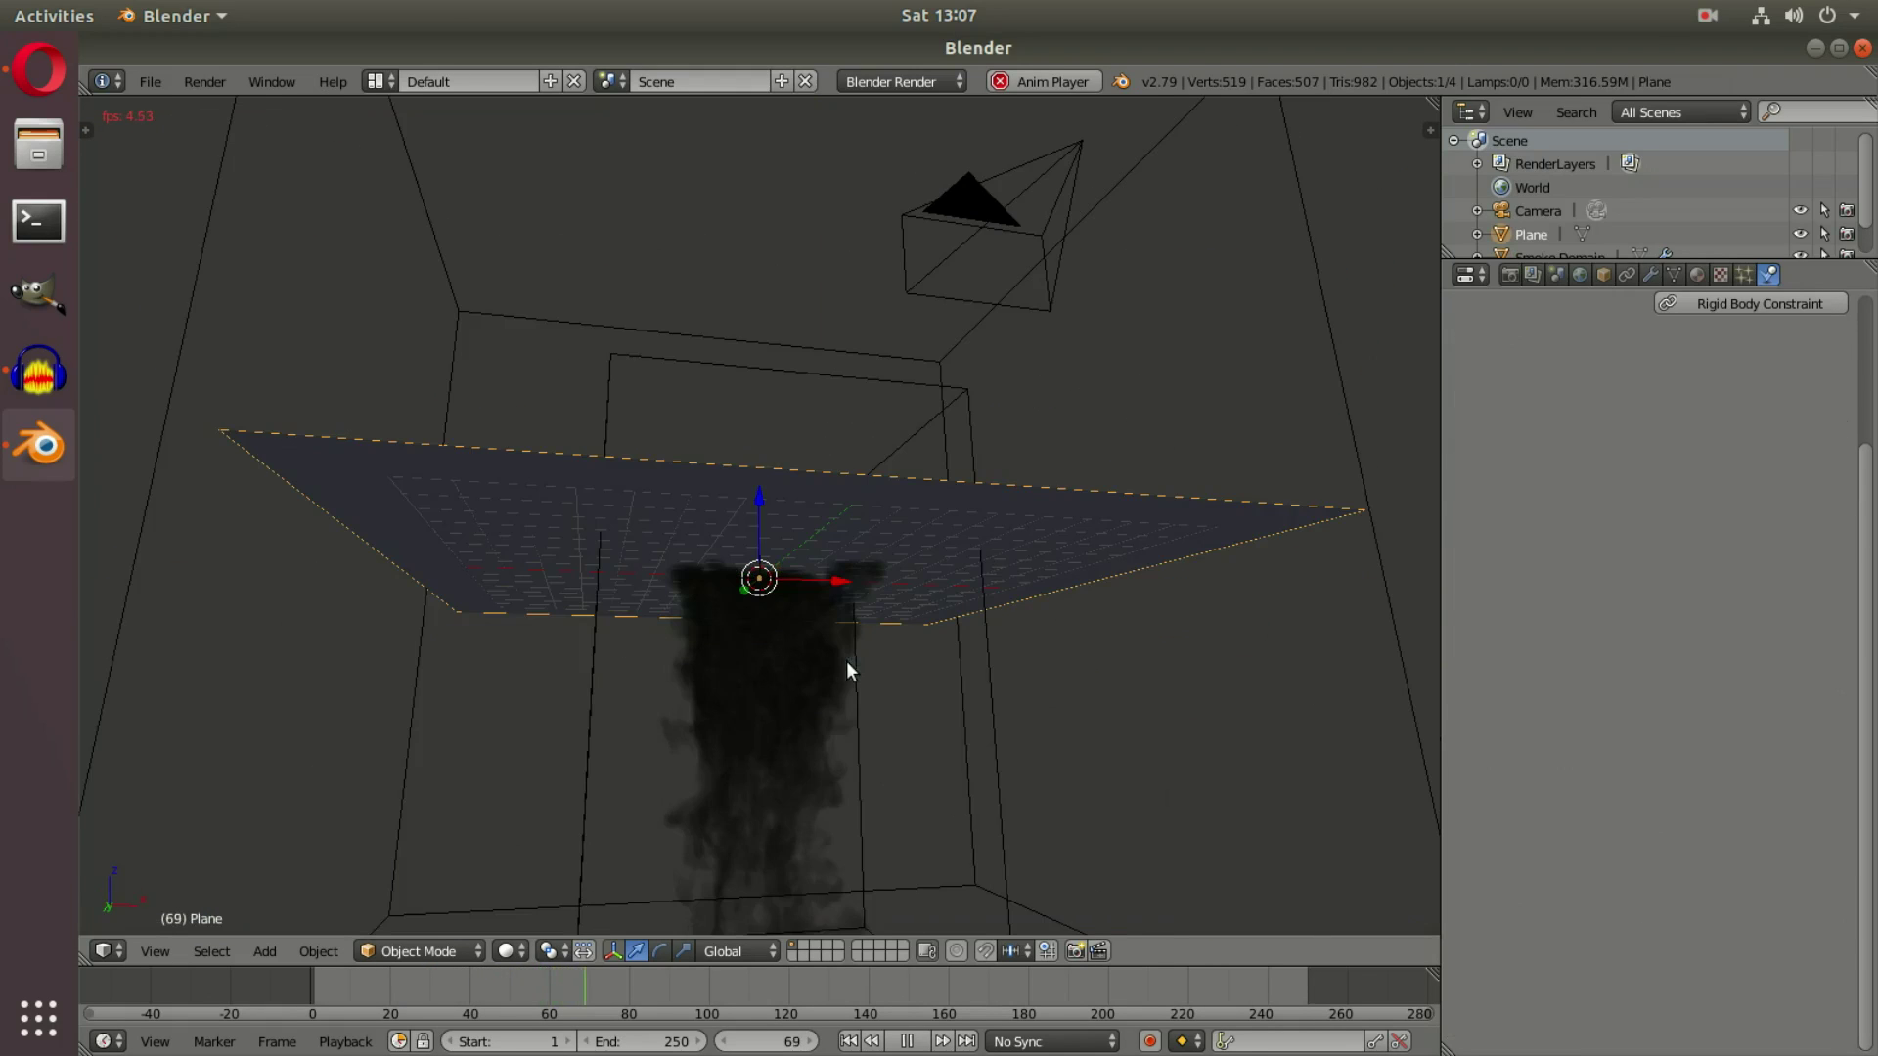
middle_click_drag(912, 730, 912, 730)
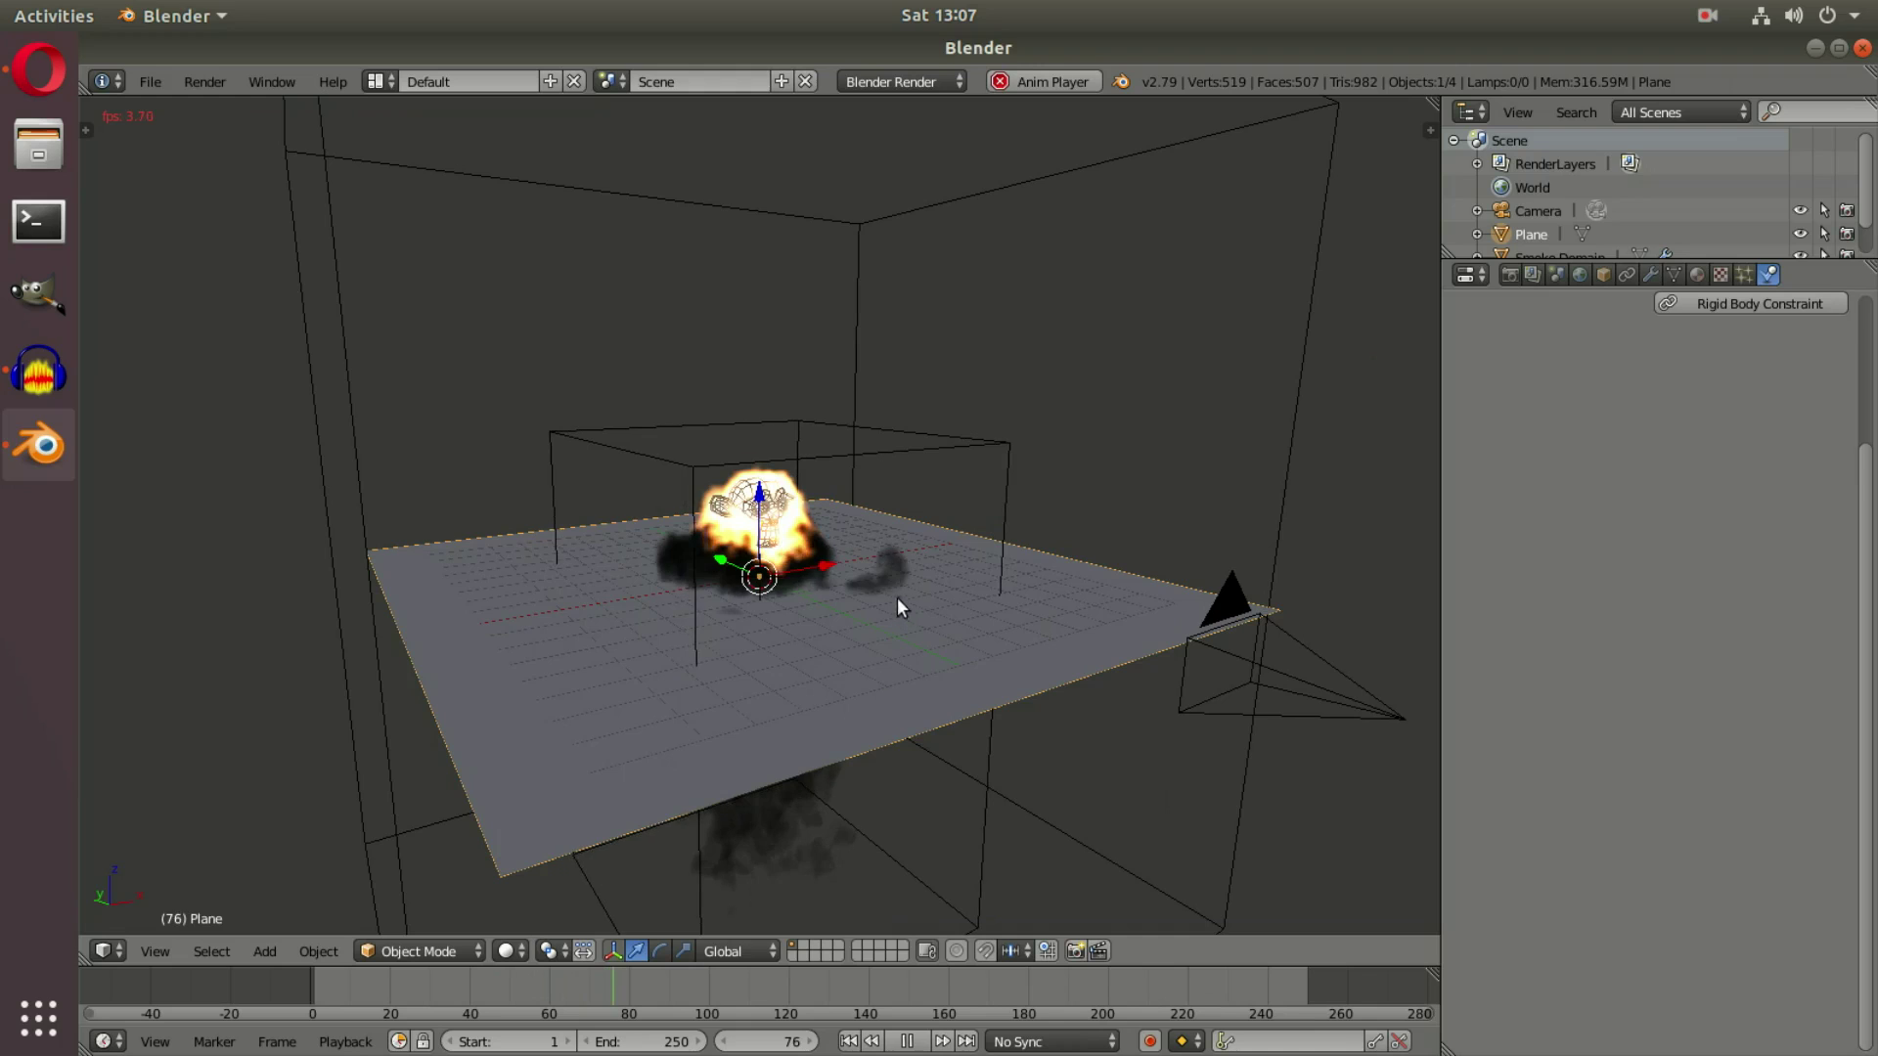
middle_click_drag(865, 701, 838, 653)
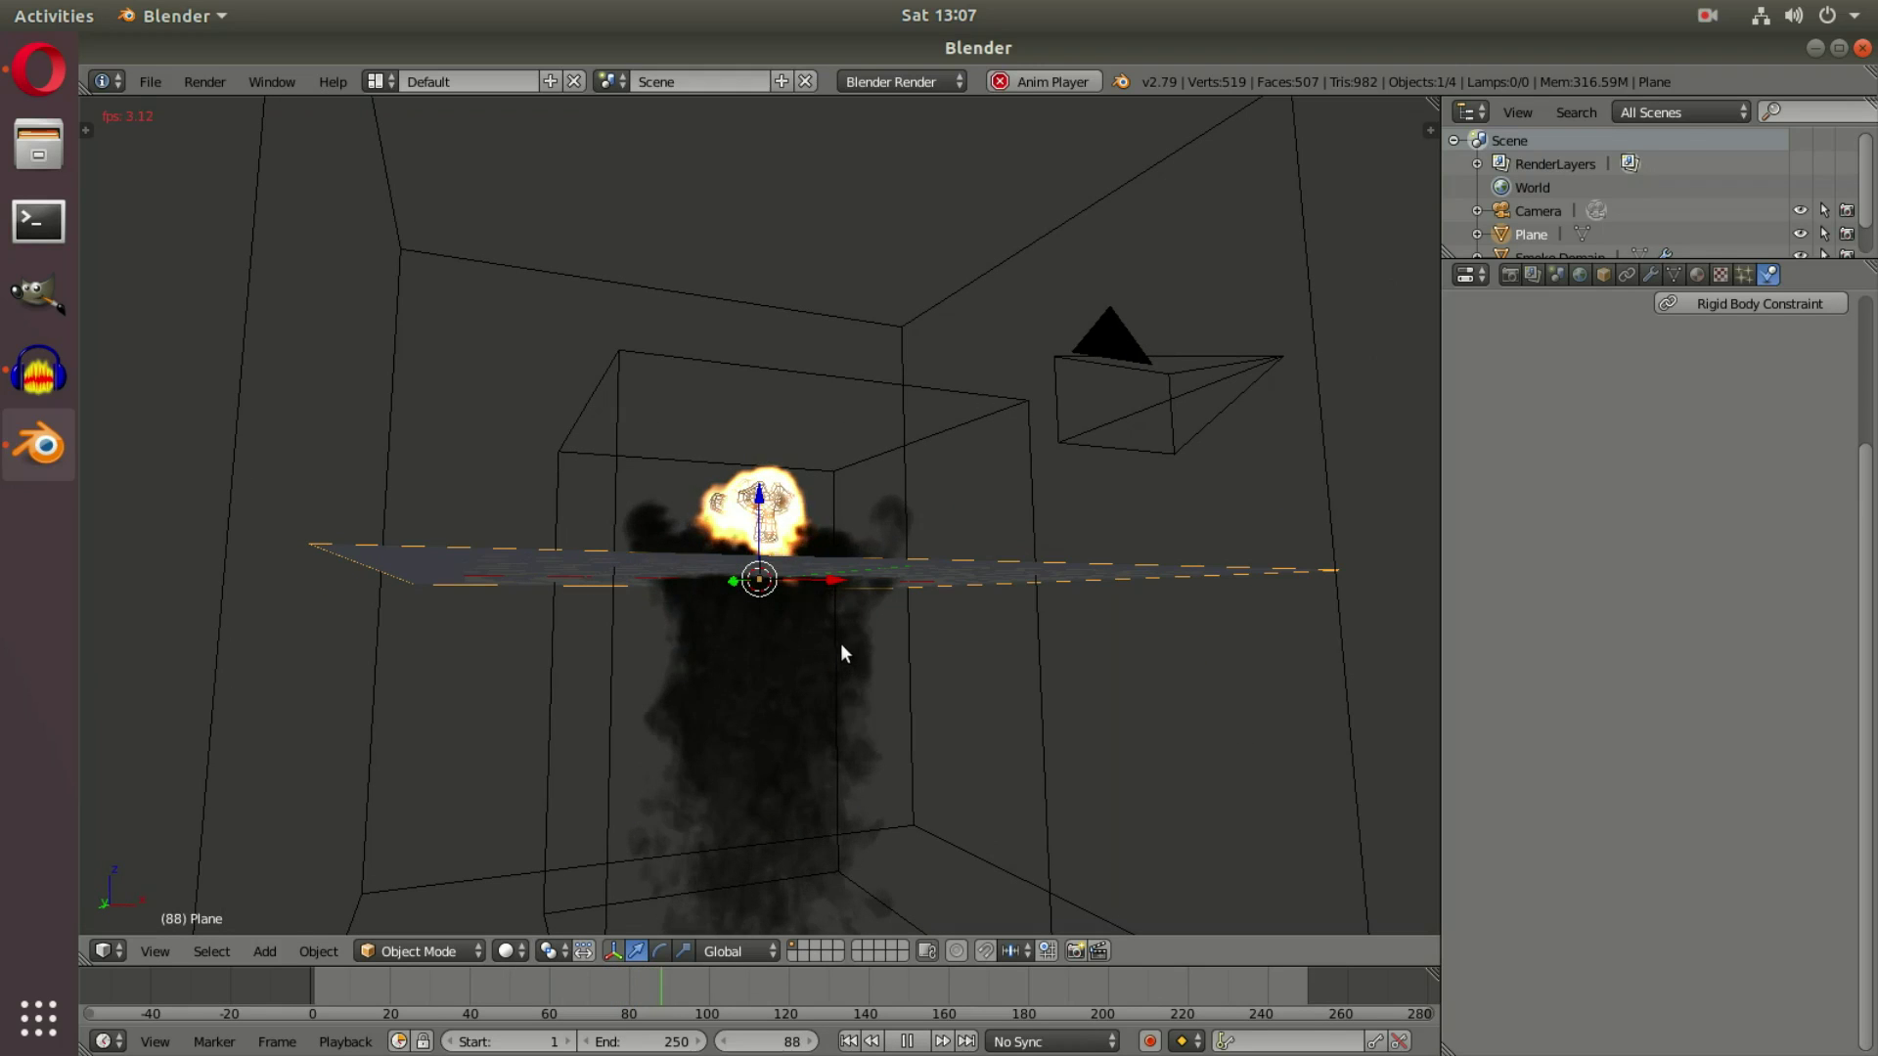
scroll(853, 661, "down", 2)
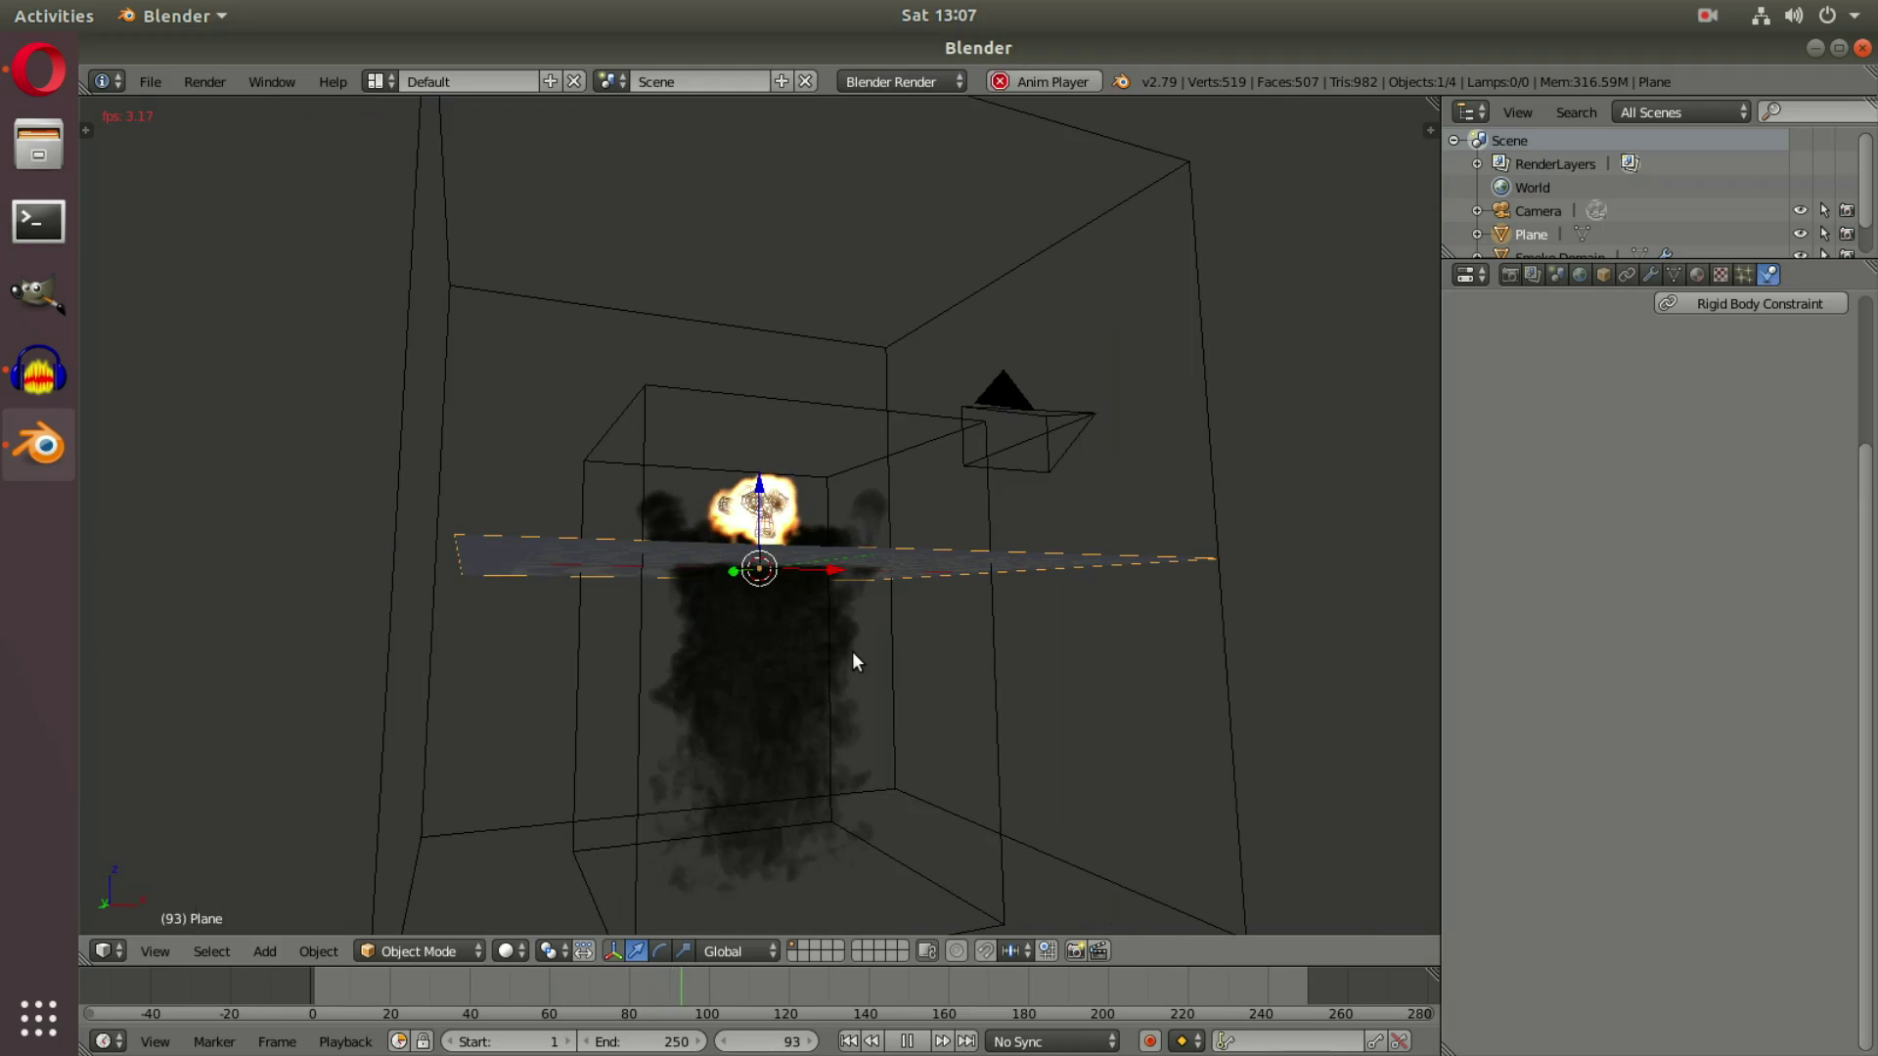